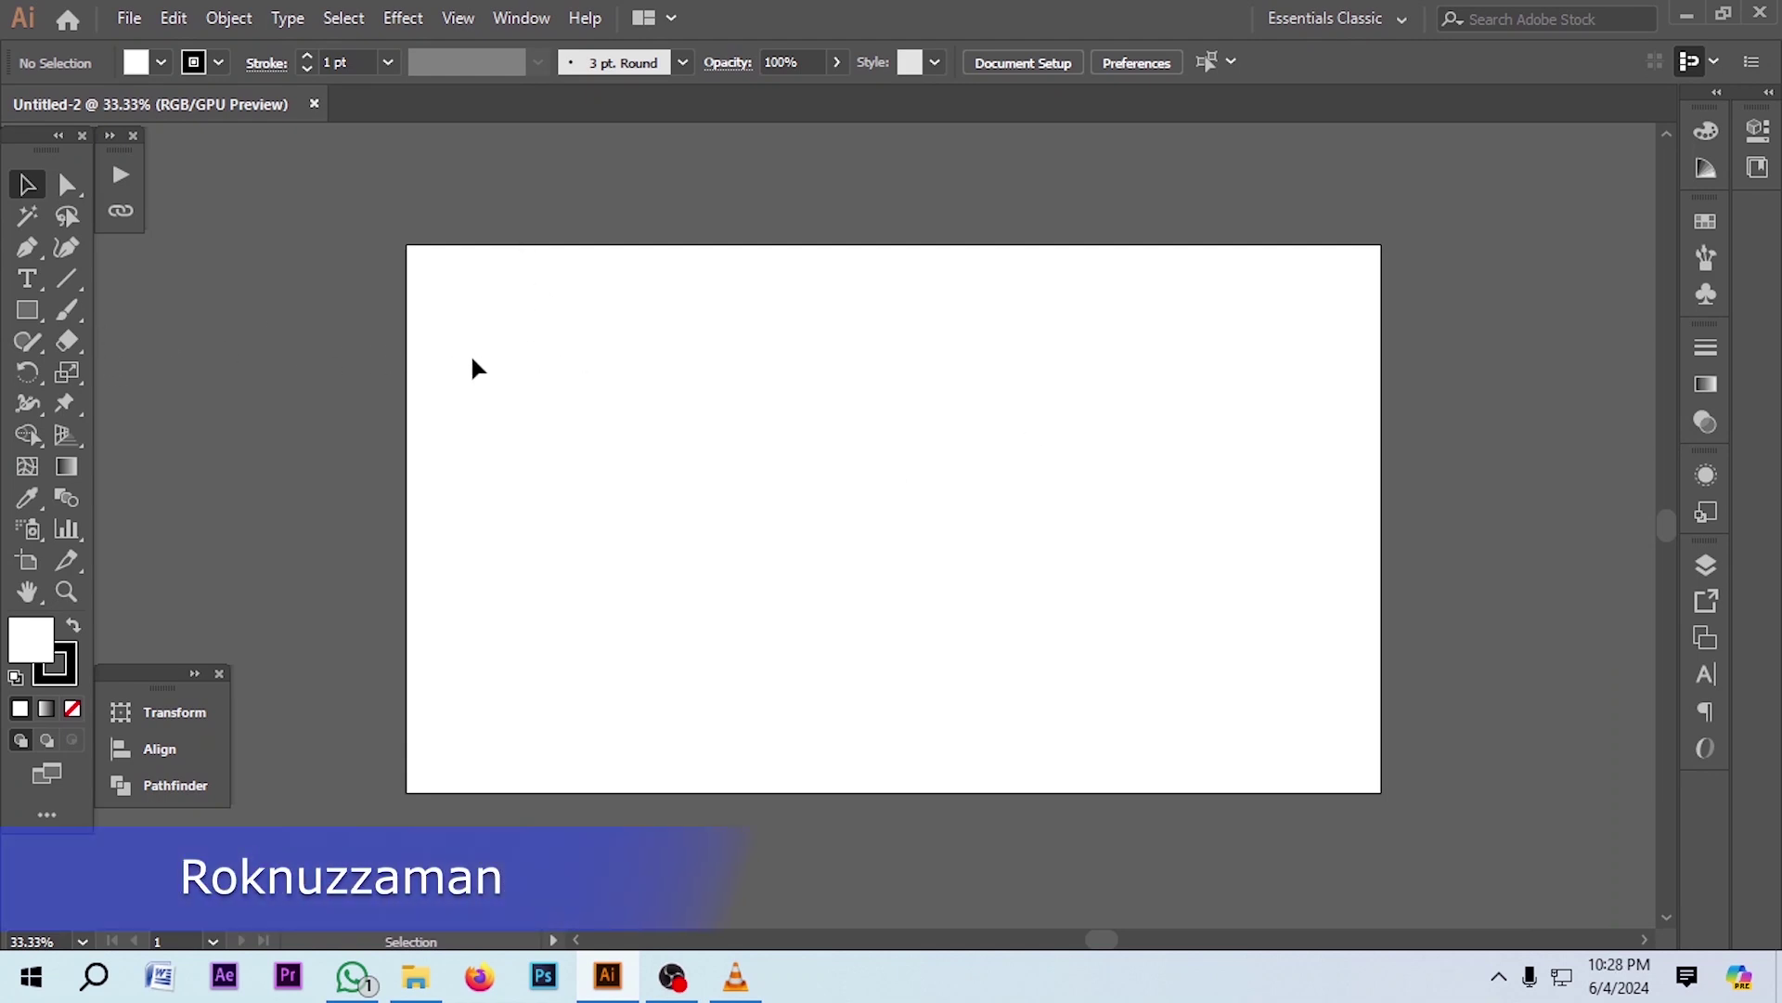
# Draw a rectangle 400 px wide and 60 px high in the upper part of the artboard
pyautogui.click(35, 315)
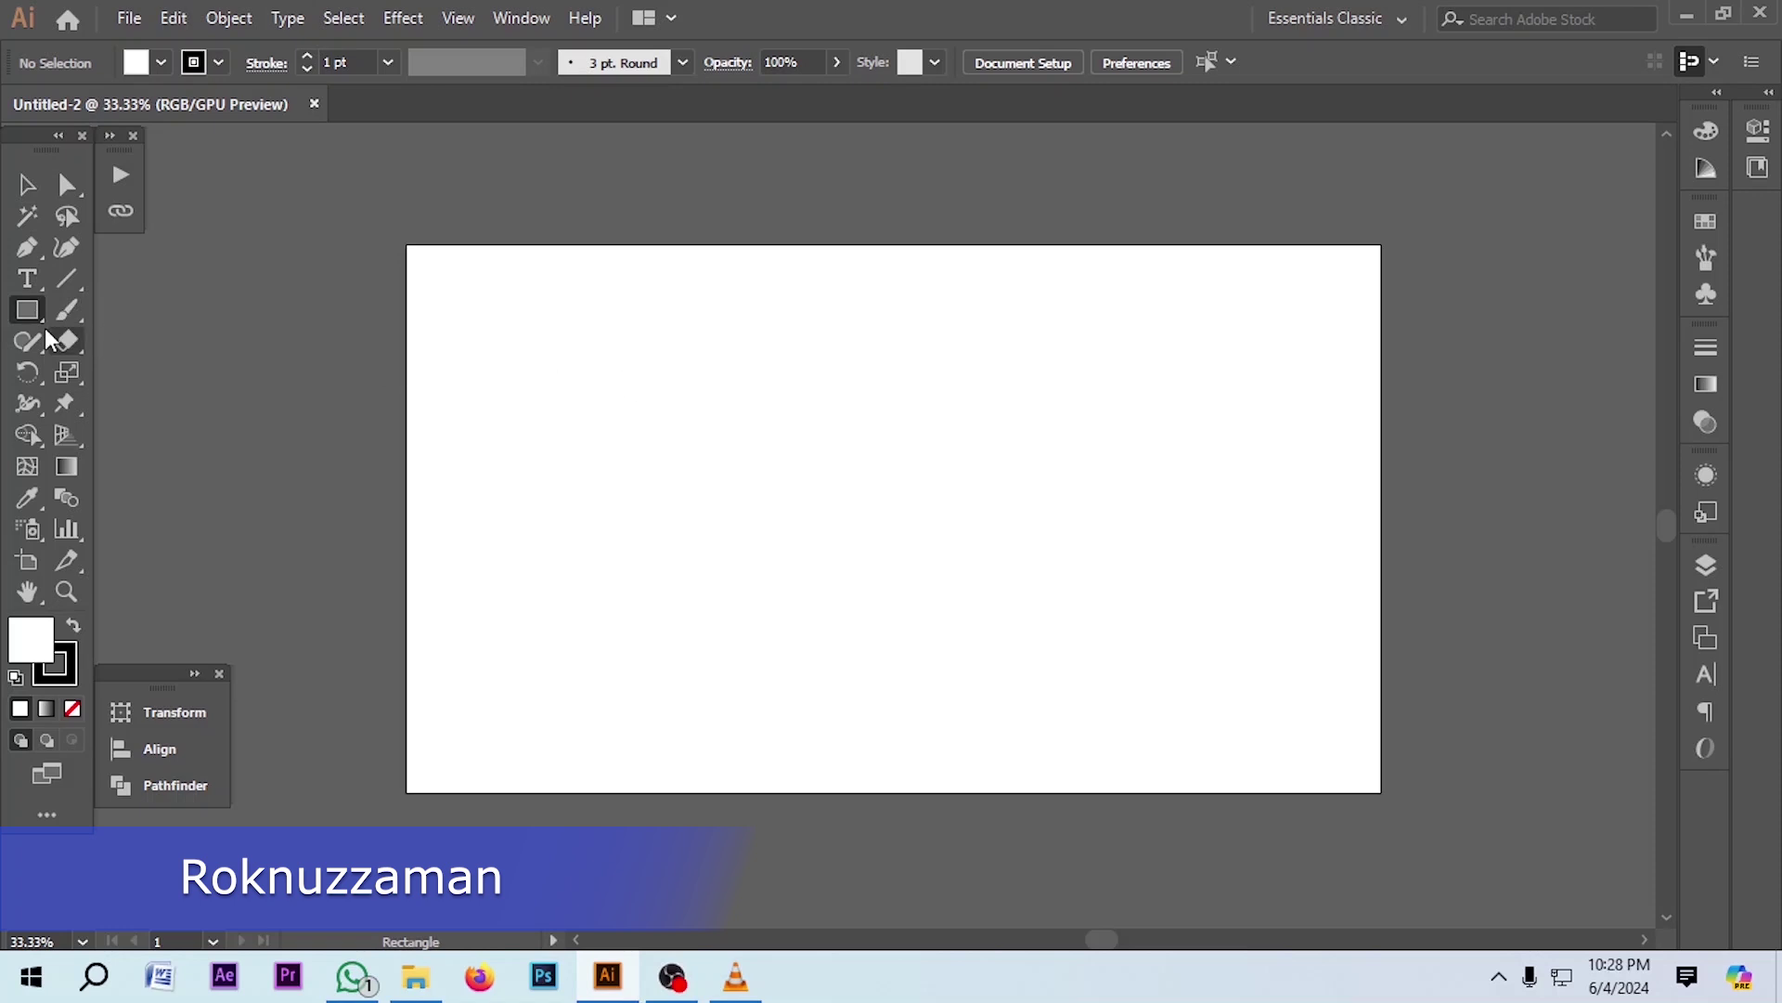
pyautogui.click(692, 375)
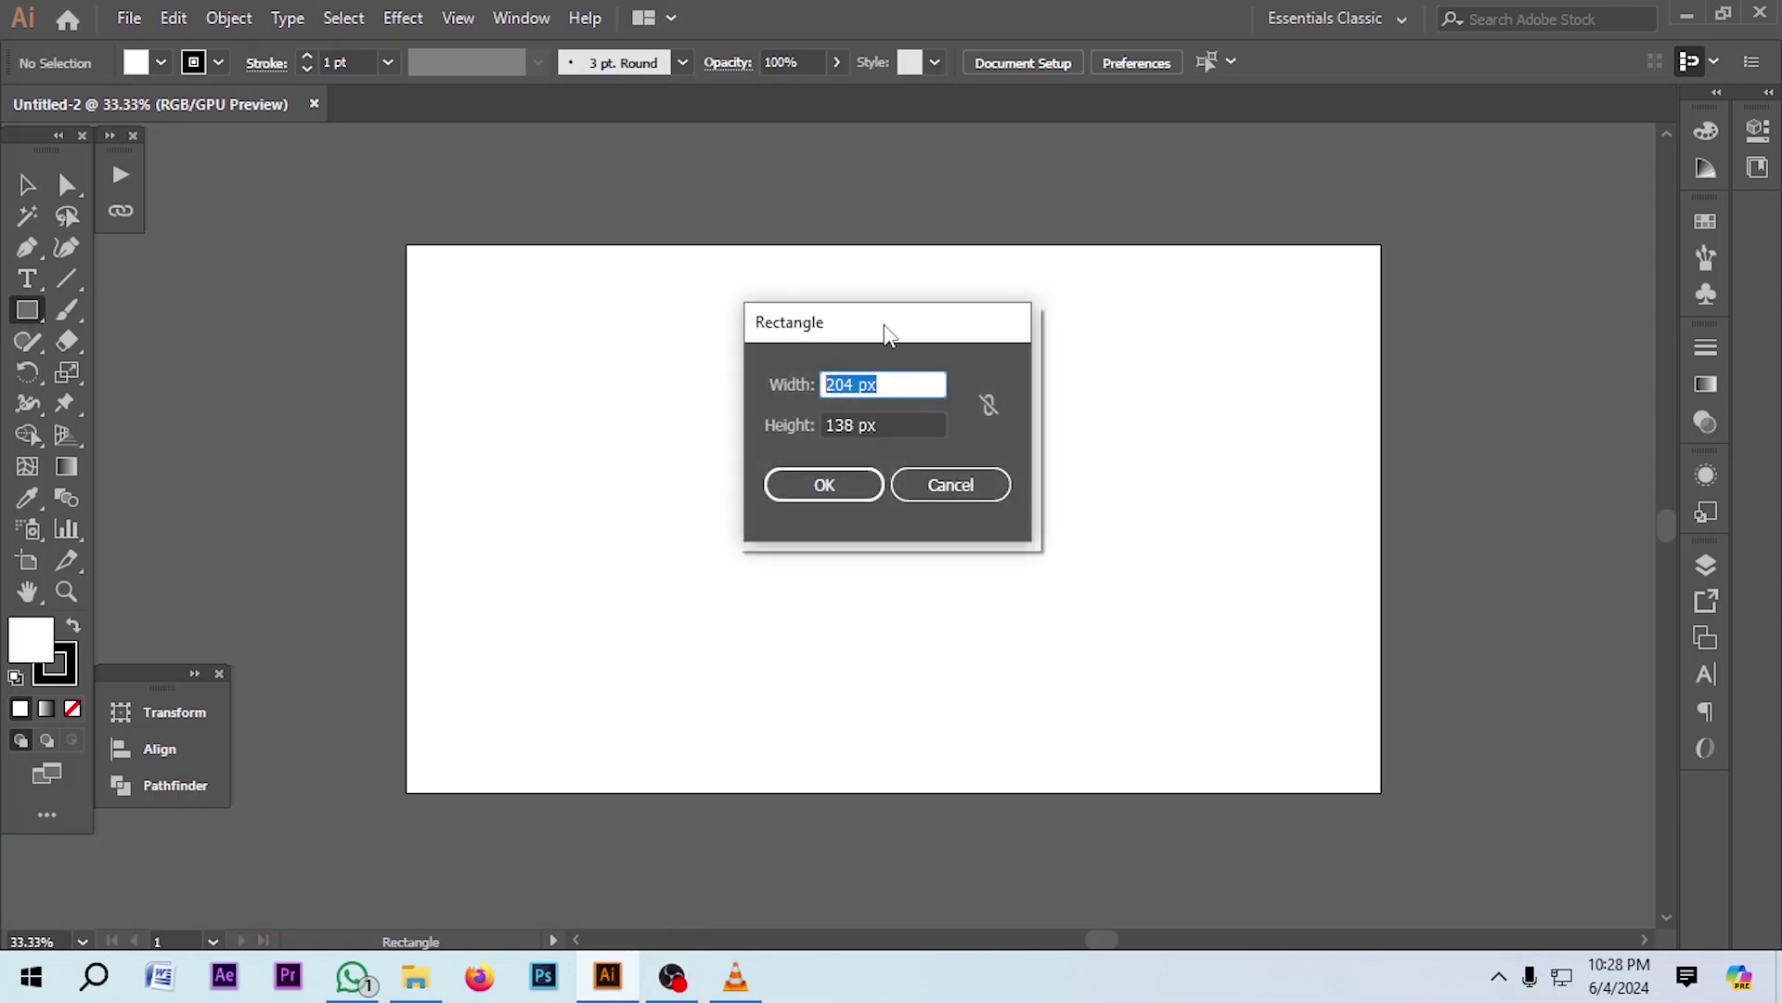
pyautogui.moveTo(882, 335); pyautogui.dragTo(622, 329)
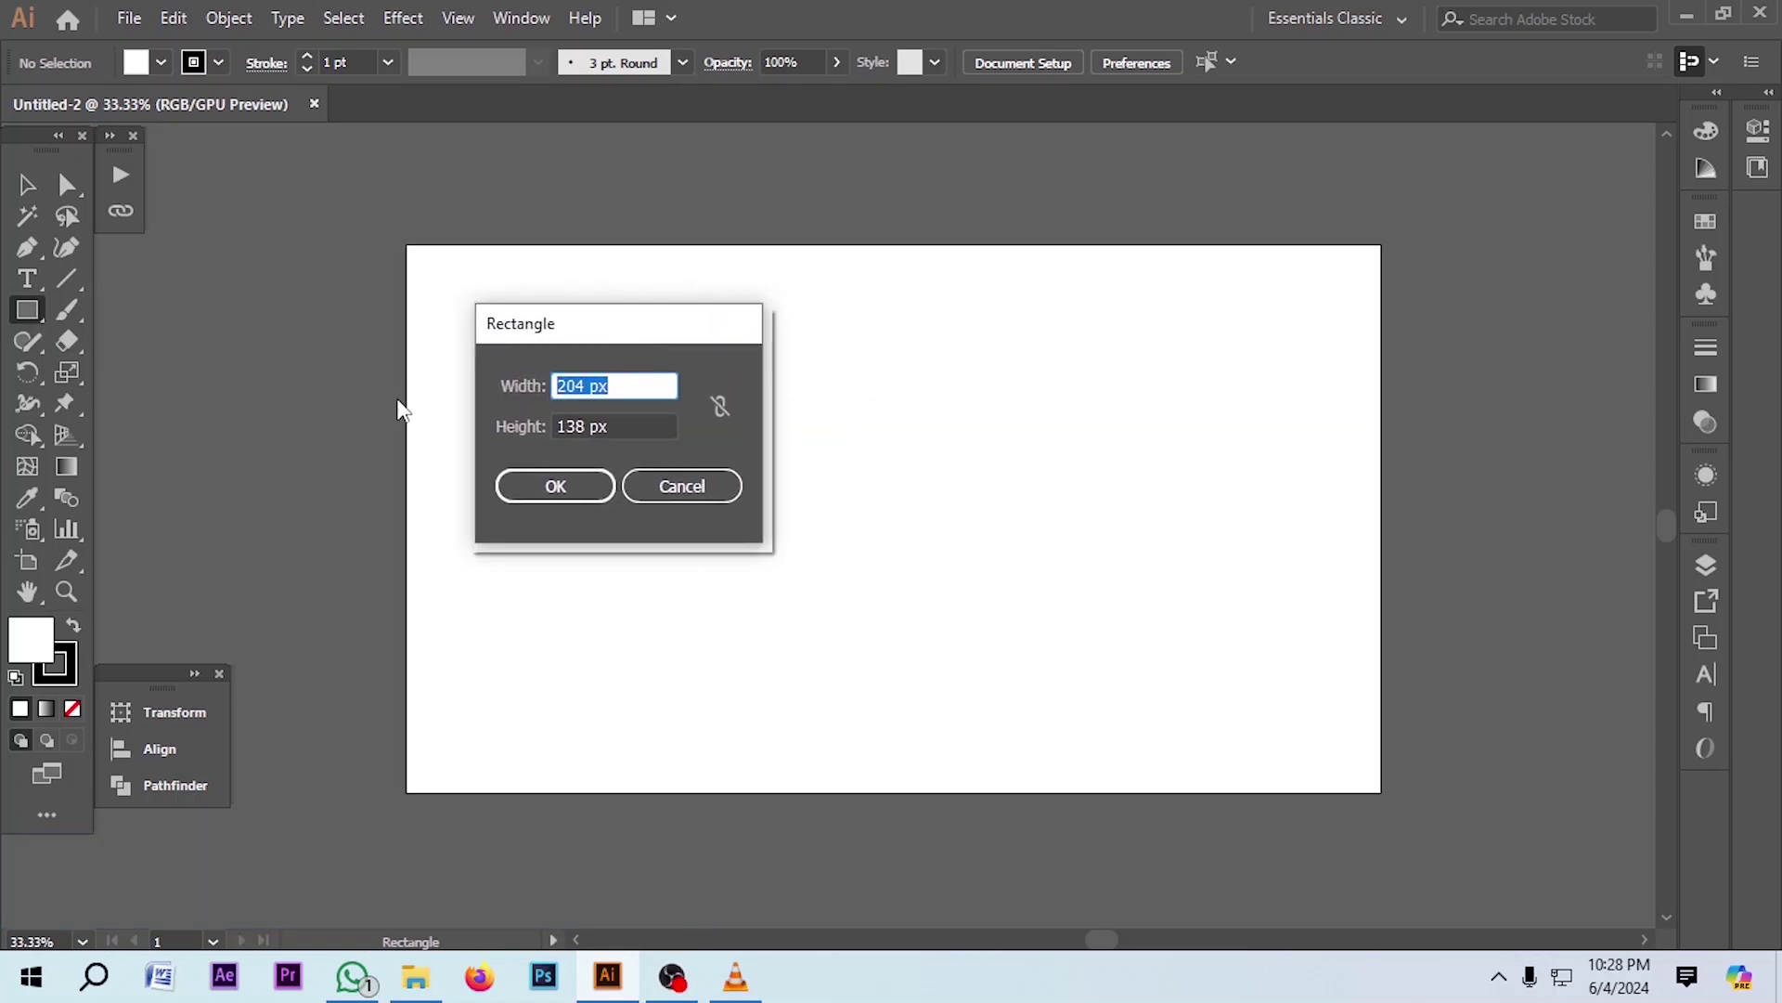
pyautogui.press('Tab')
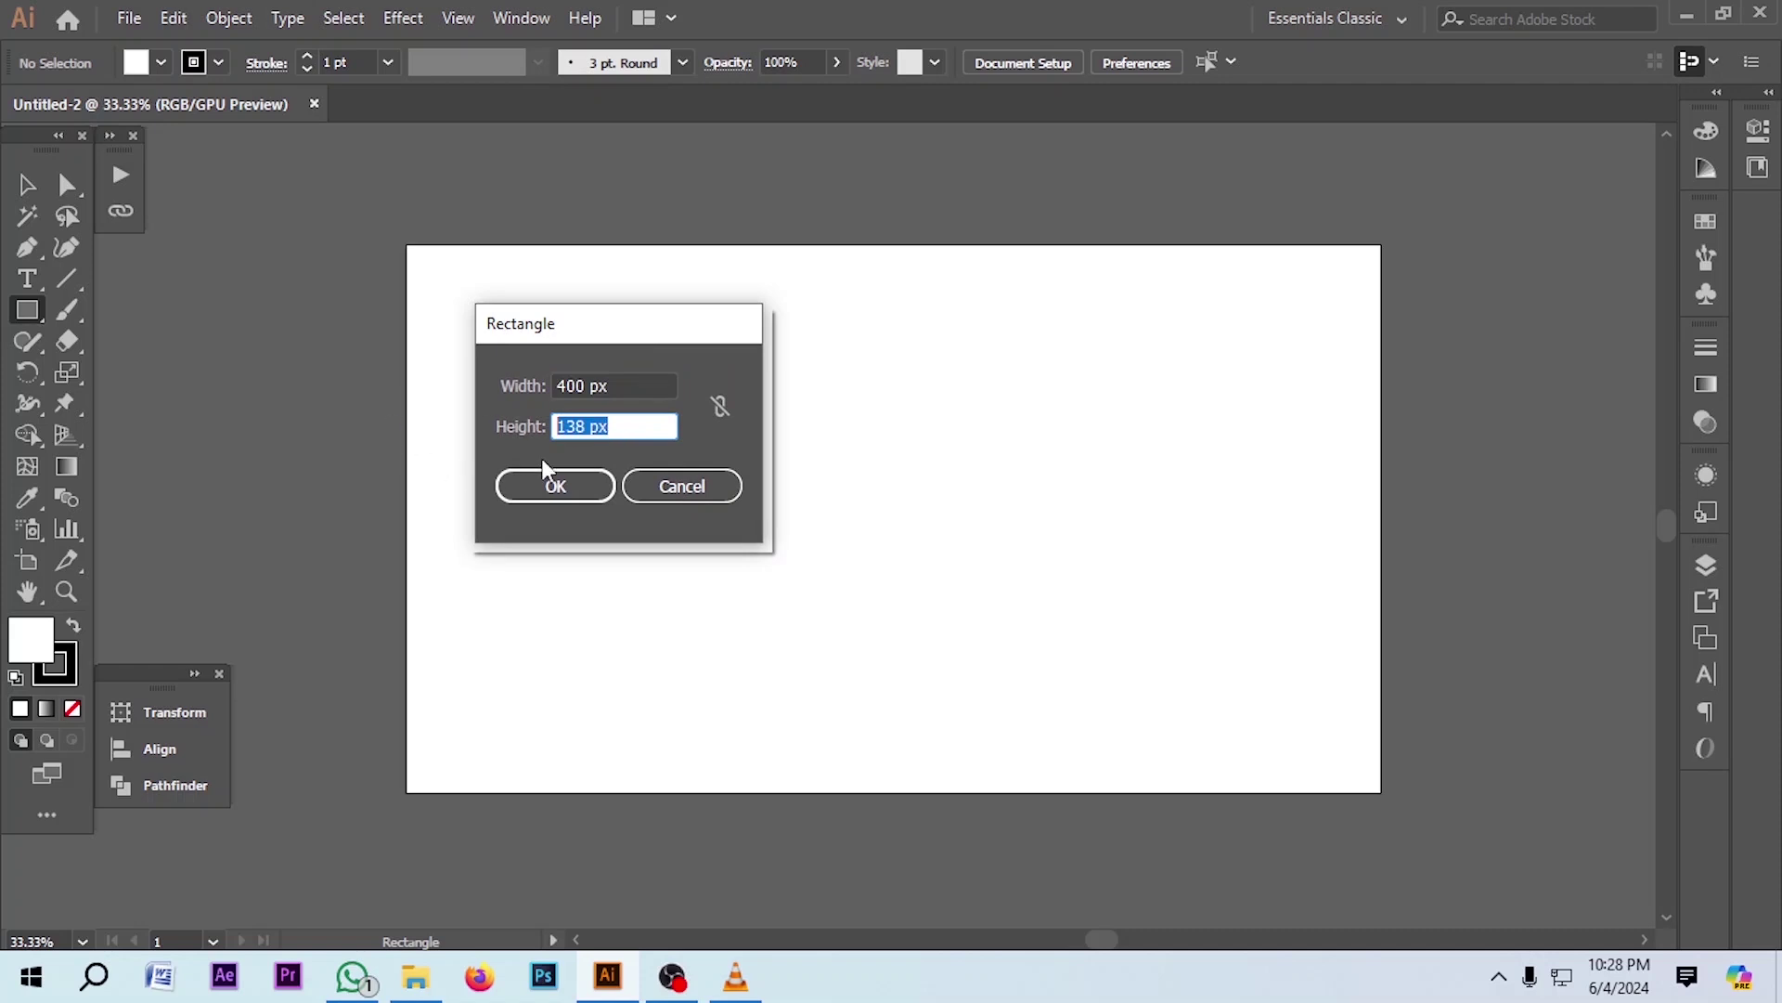
pyautogui.write('60')
pyautogui.click(571, 485)
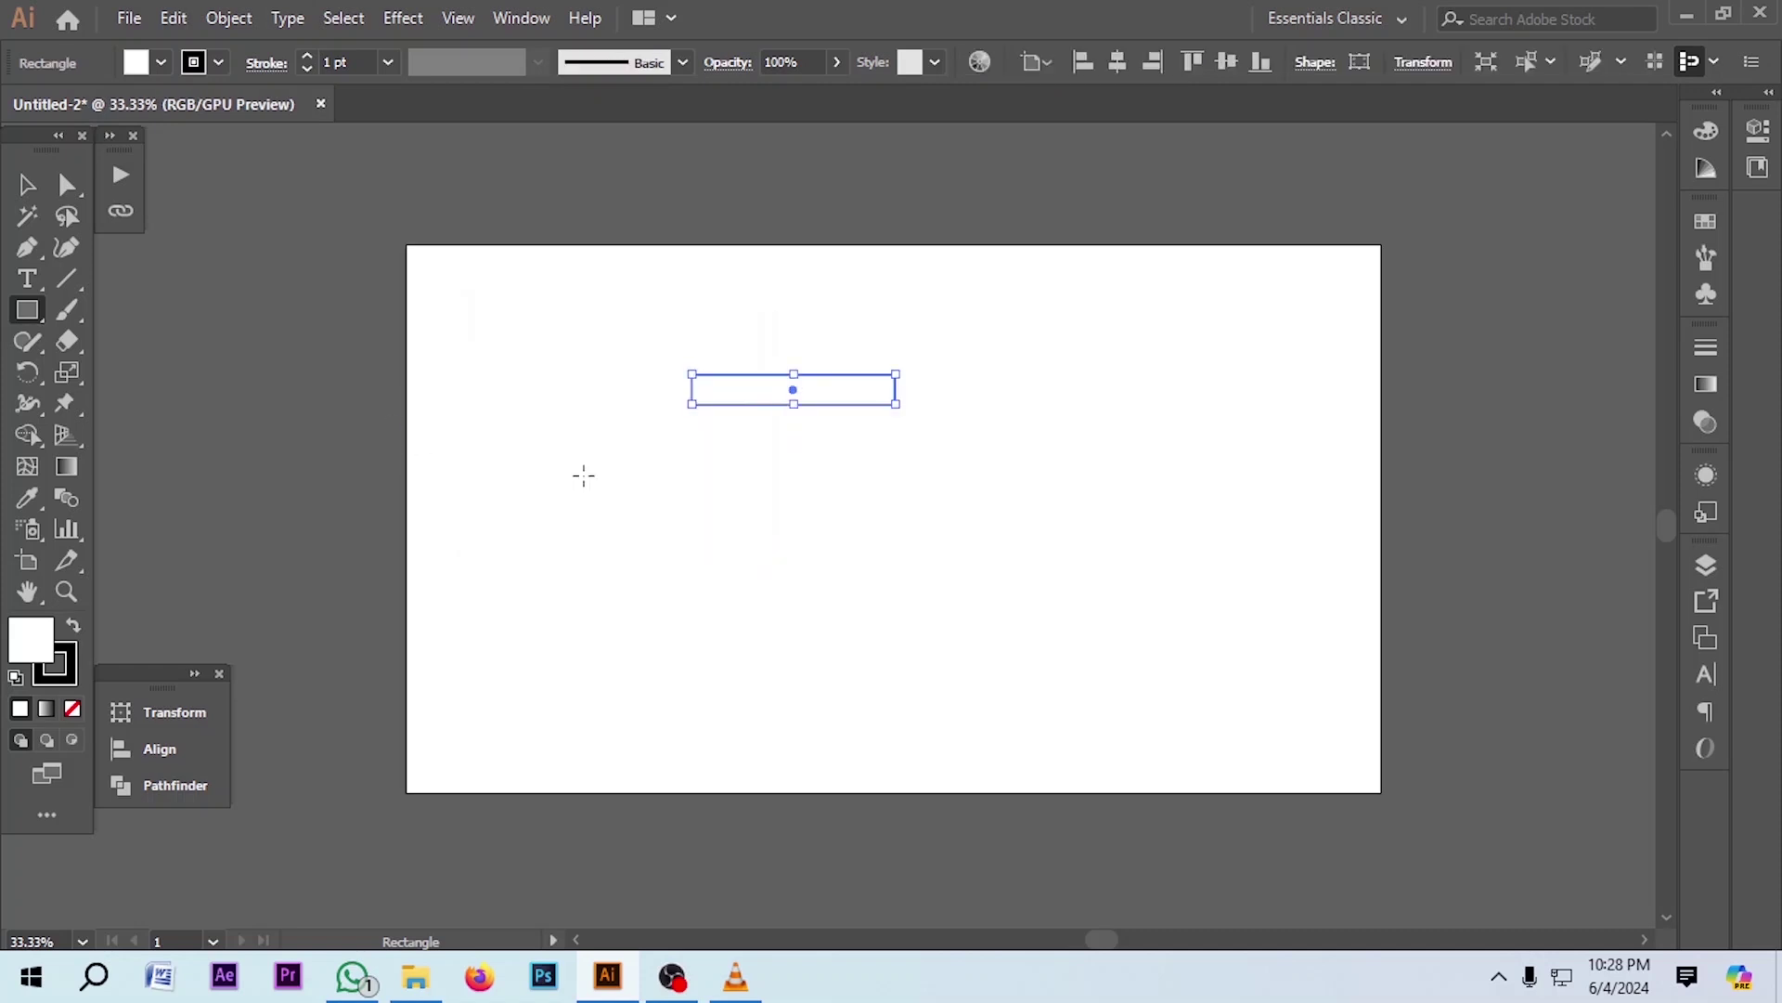
# Remove the rectangle's stroke and fill it with a medium gray swatch
pyautogui.click(27, 185)
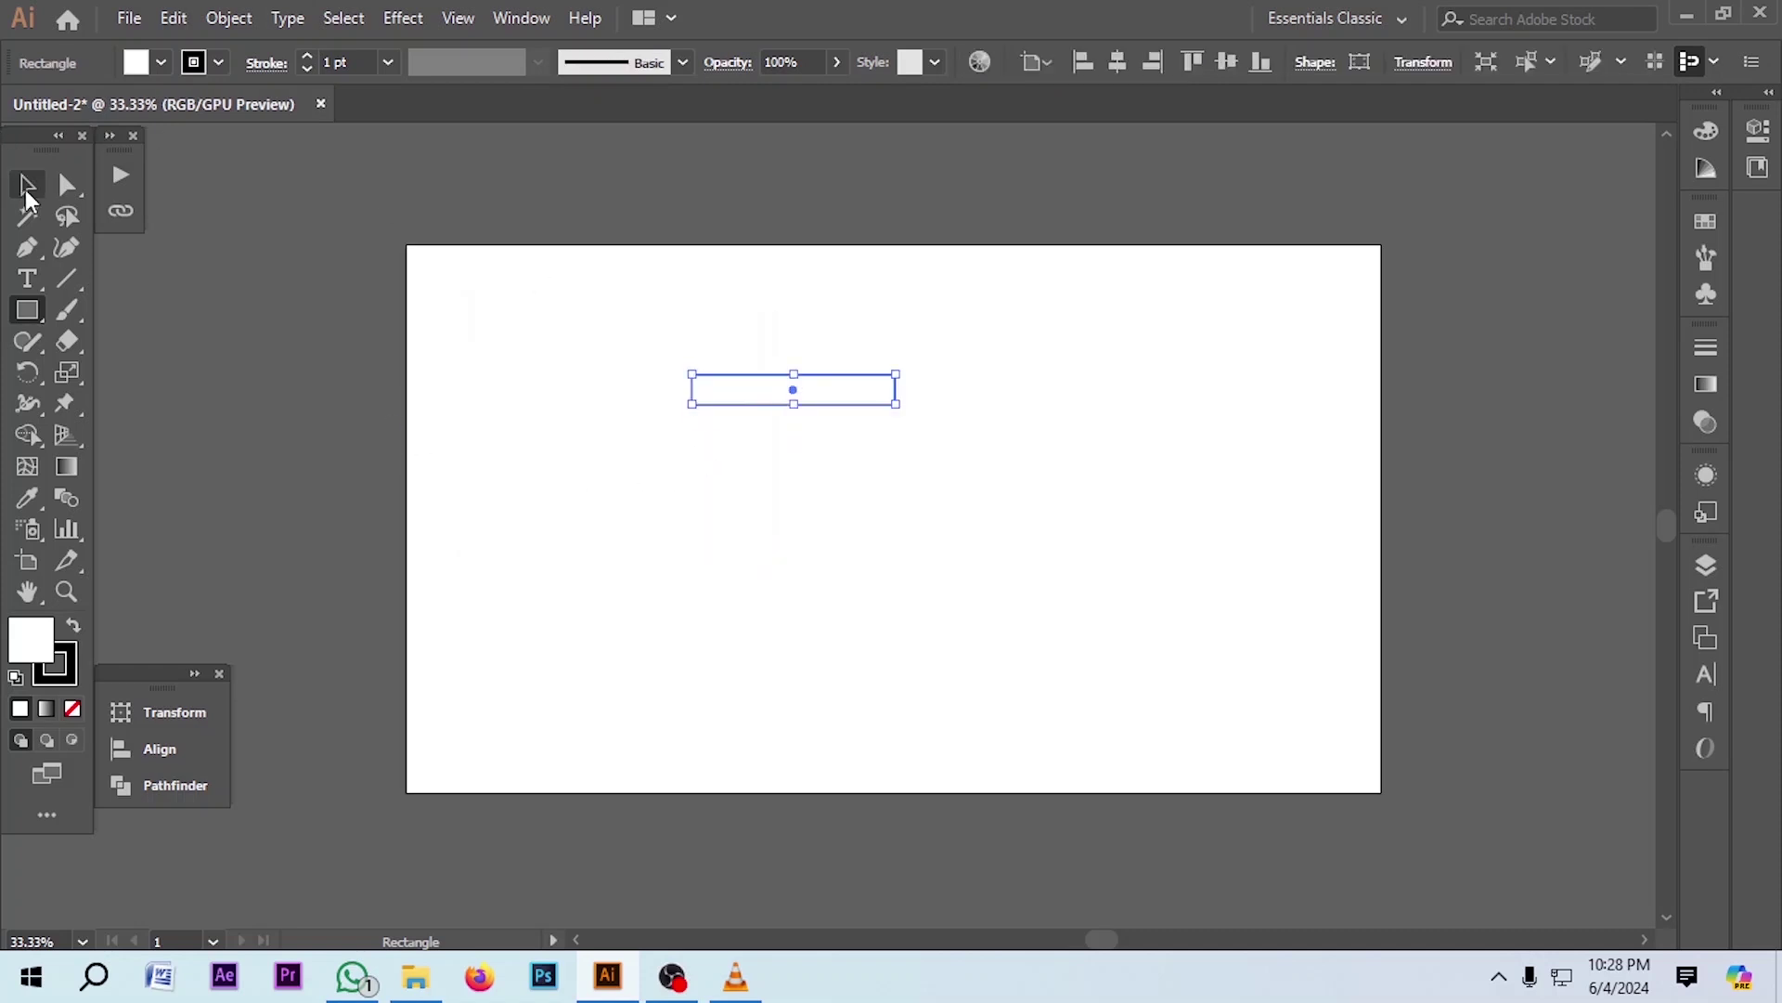
pyautogui.click(1706, 130)
pyautogui.click(1707, 223)
pyautogui.click(1402, 265)
pyautogui.click(1381, 292)
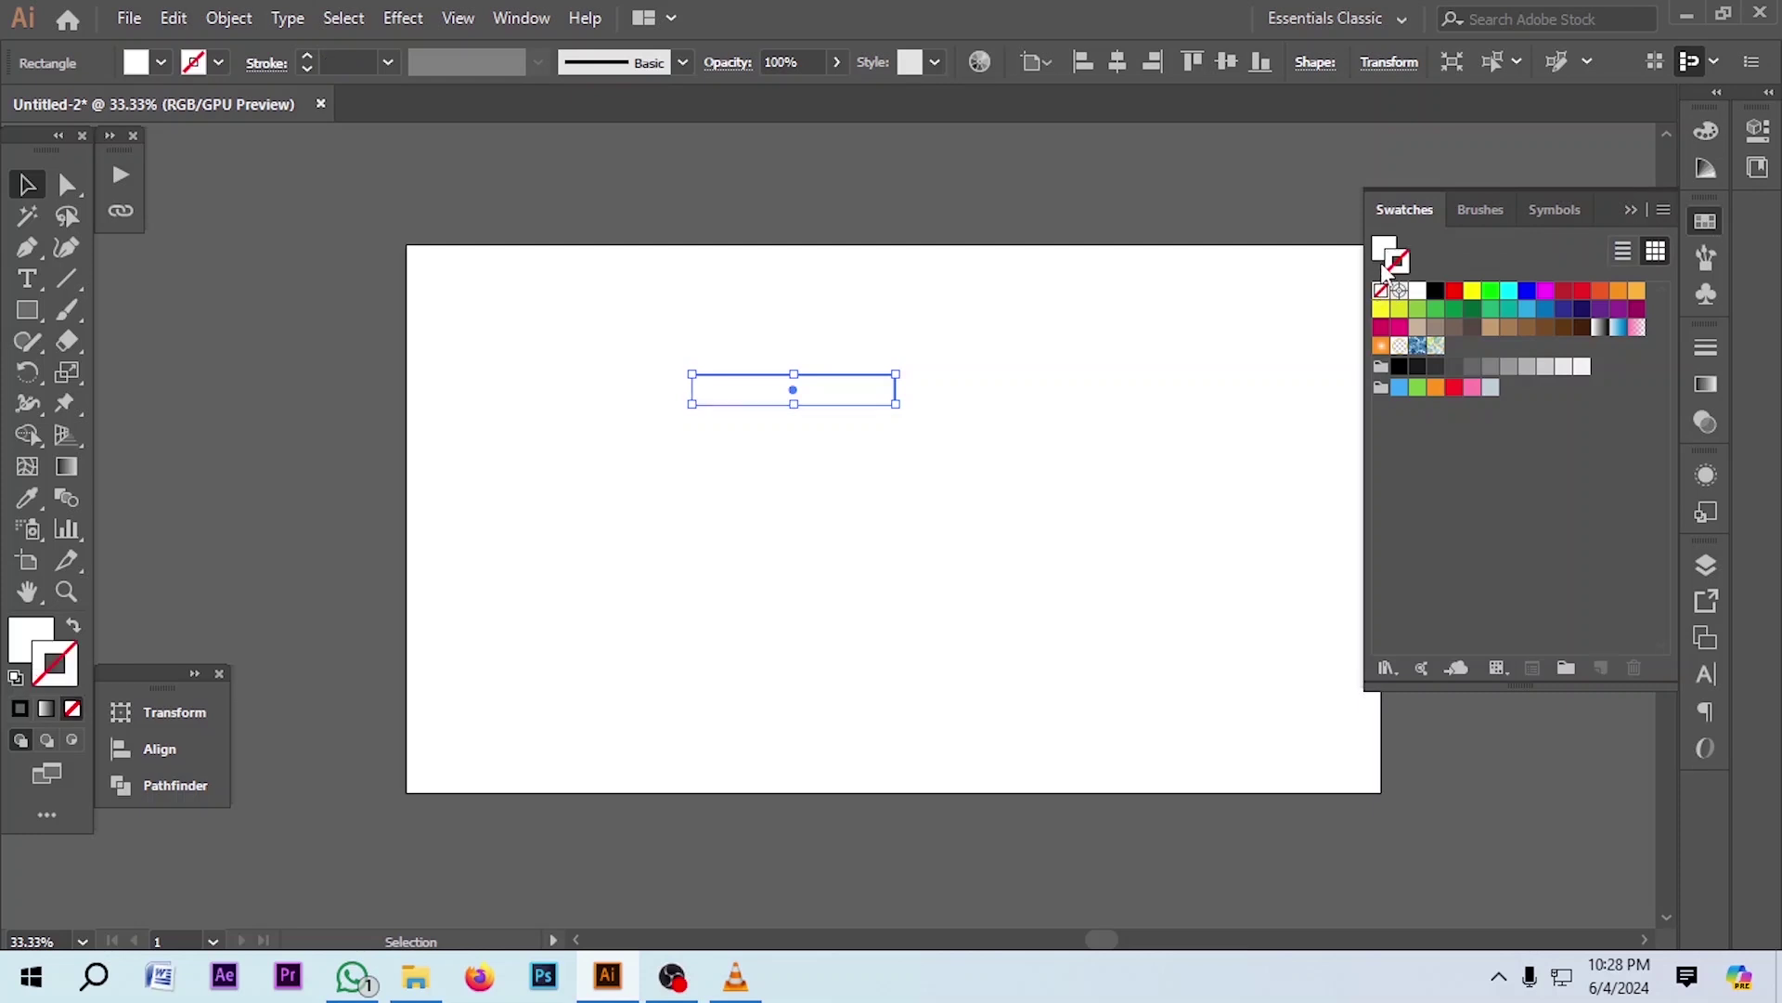
pyautogui.click(1385, 248)
pyautogui.click(1436, 292)
pyautogui.click(1509, 367)
pyautogui.click(949, 373)
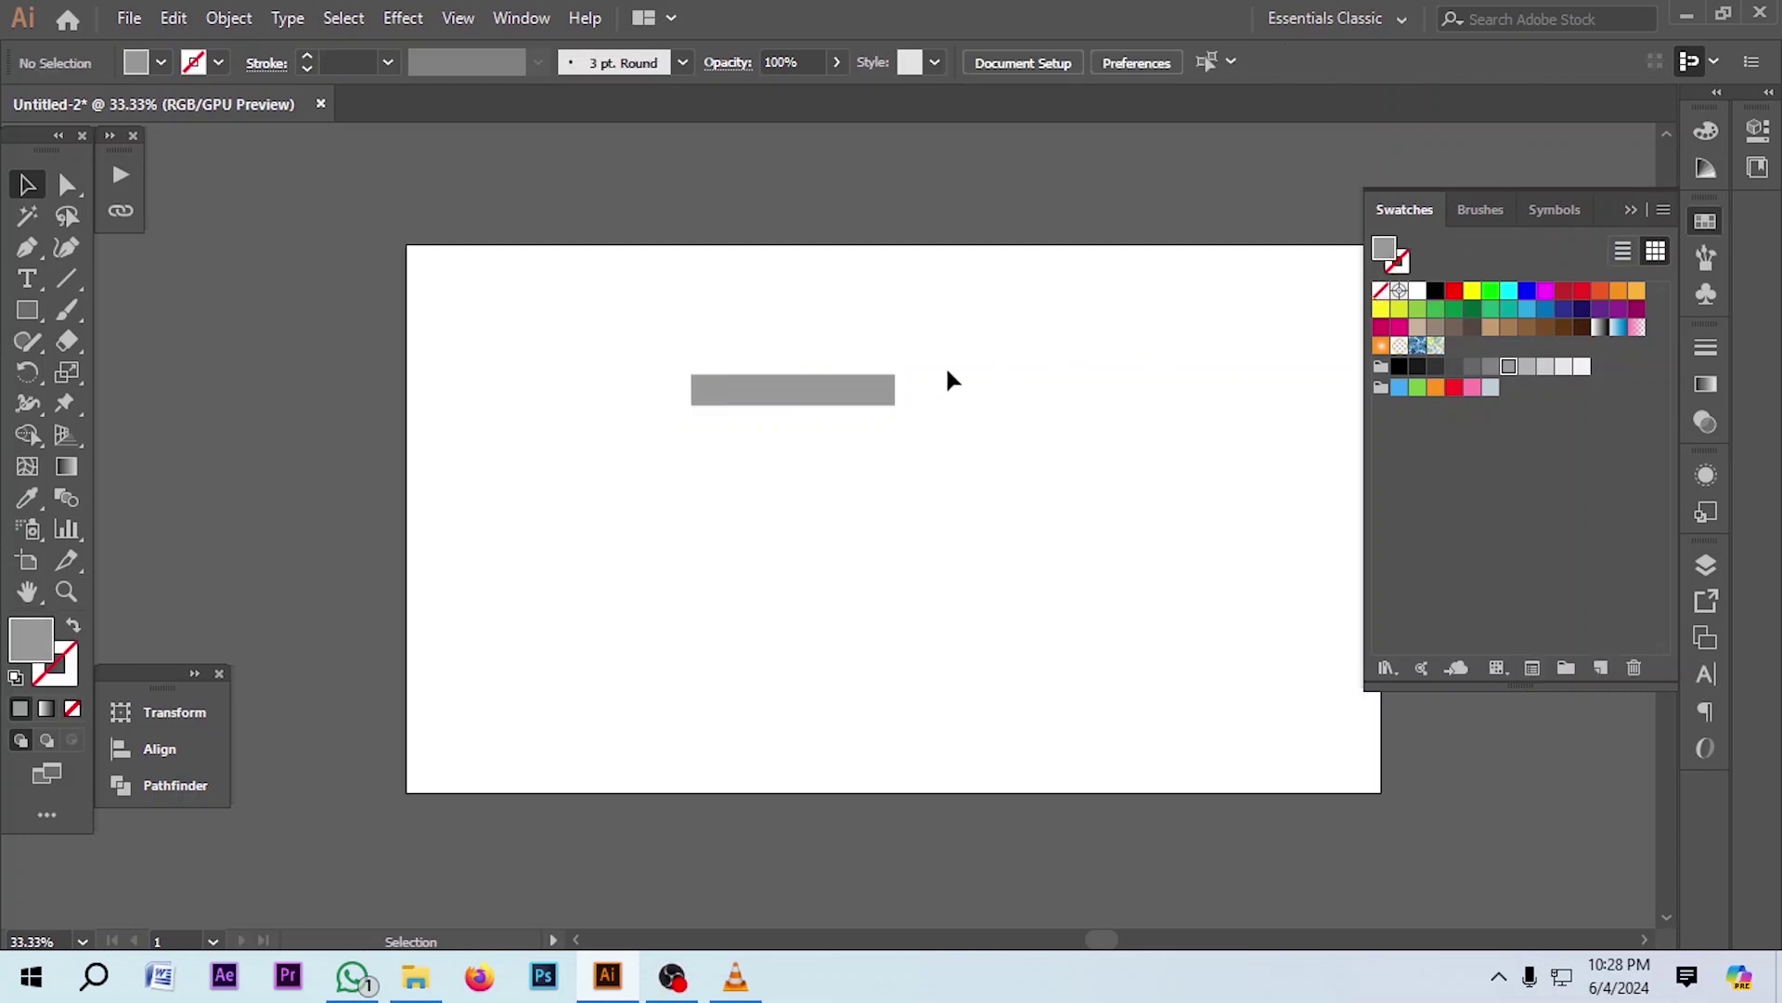
# Set the keyboard increment to 60 px and raise the rectangle's two right-hand corner points by one increment
pyautogui.click(859, 391)
pyautogui.click(859, 506)
pyautogui.click(830, 392)
pyautogui.click(580, 534)
pyautogui.scroll(4, 456, 376)
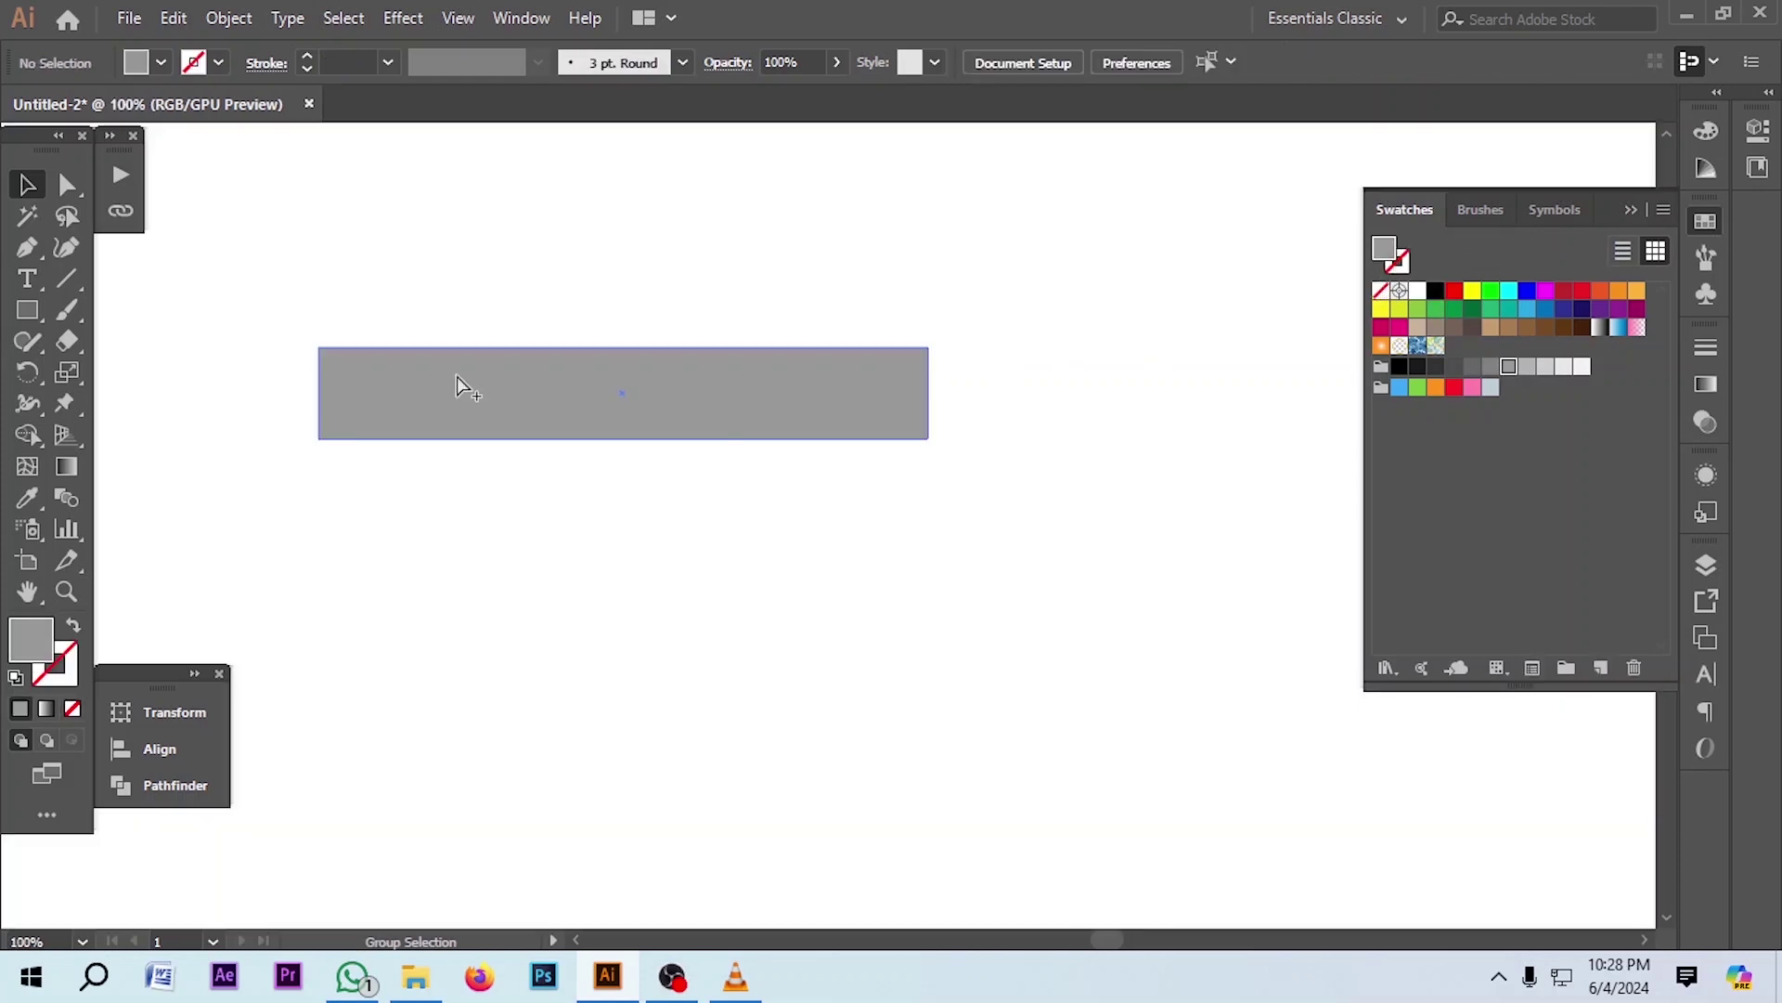
pyautogui.moveTo(561, 401); pyautogui.dragTo(626, 417)
pyautogui.click(66, 185)
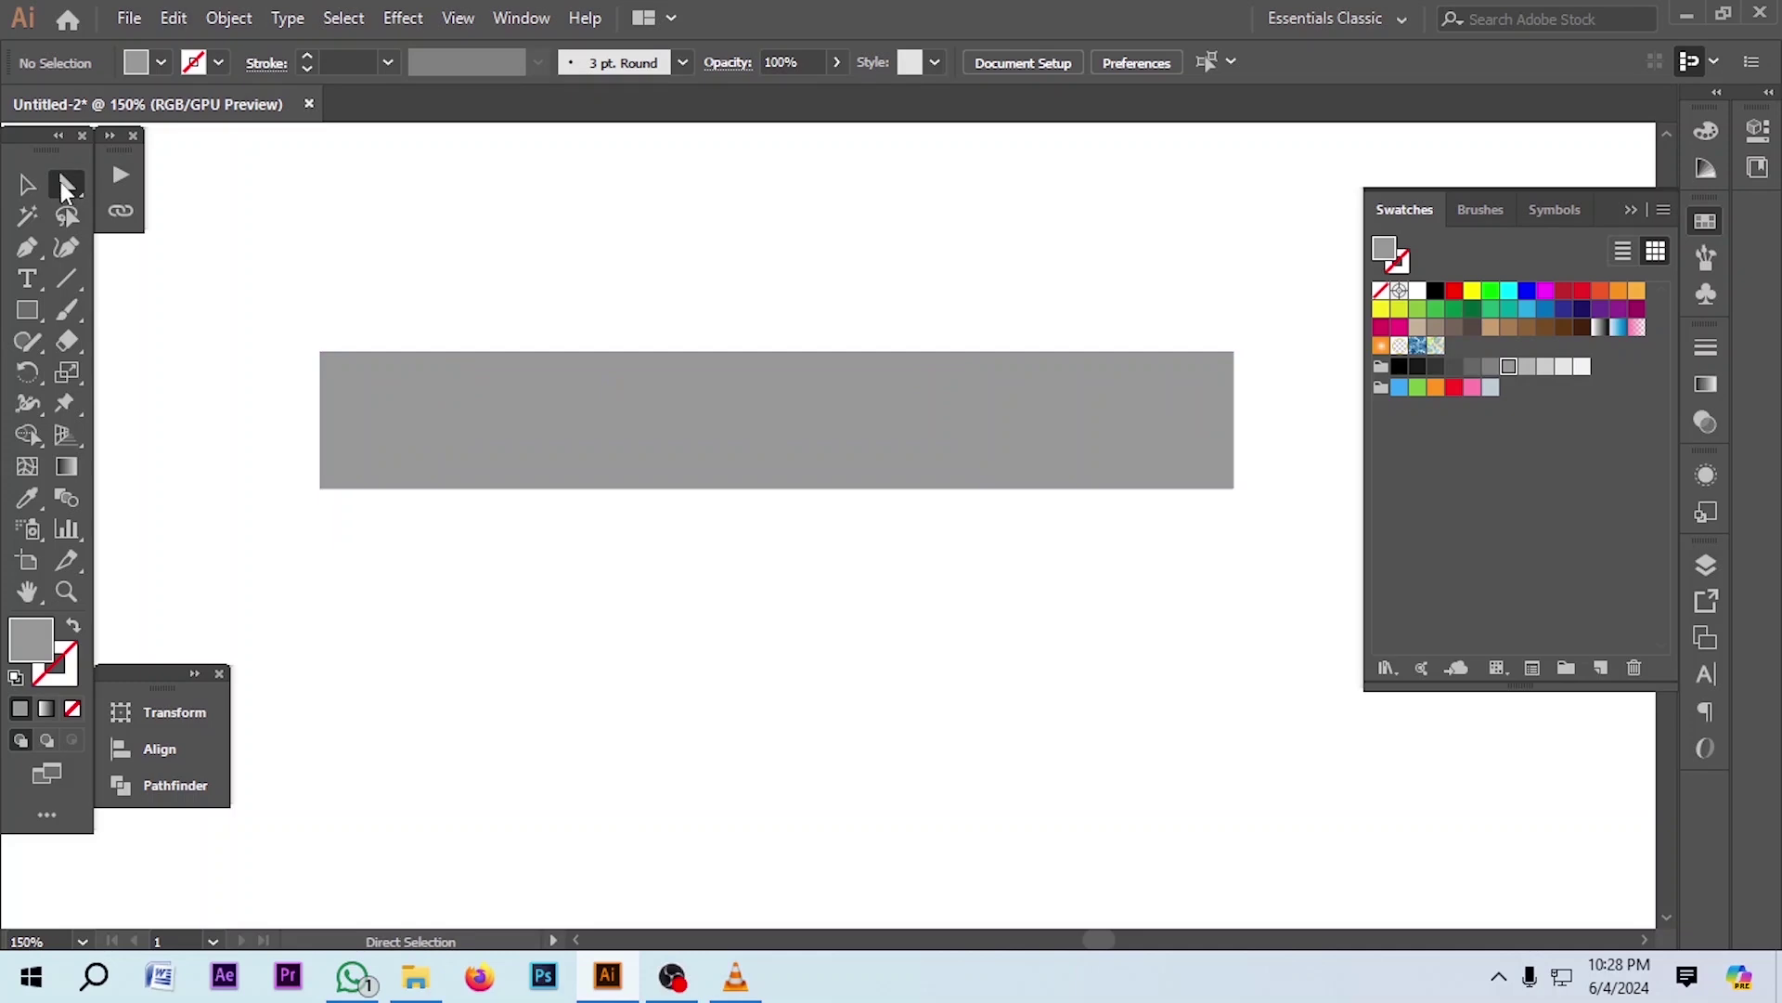
pyautogui.moveTo(1162, 278); pyautogui.dragTo(1293, 605)
pyautogui.click(1631, 210)
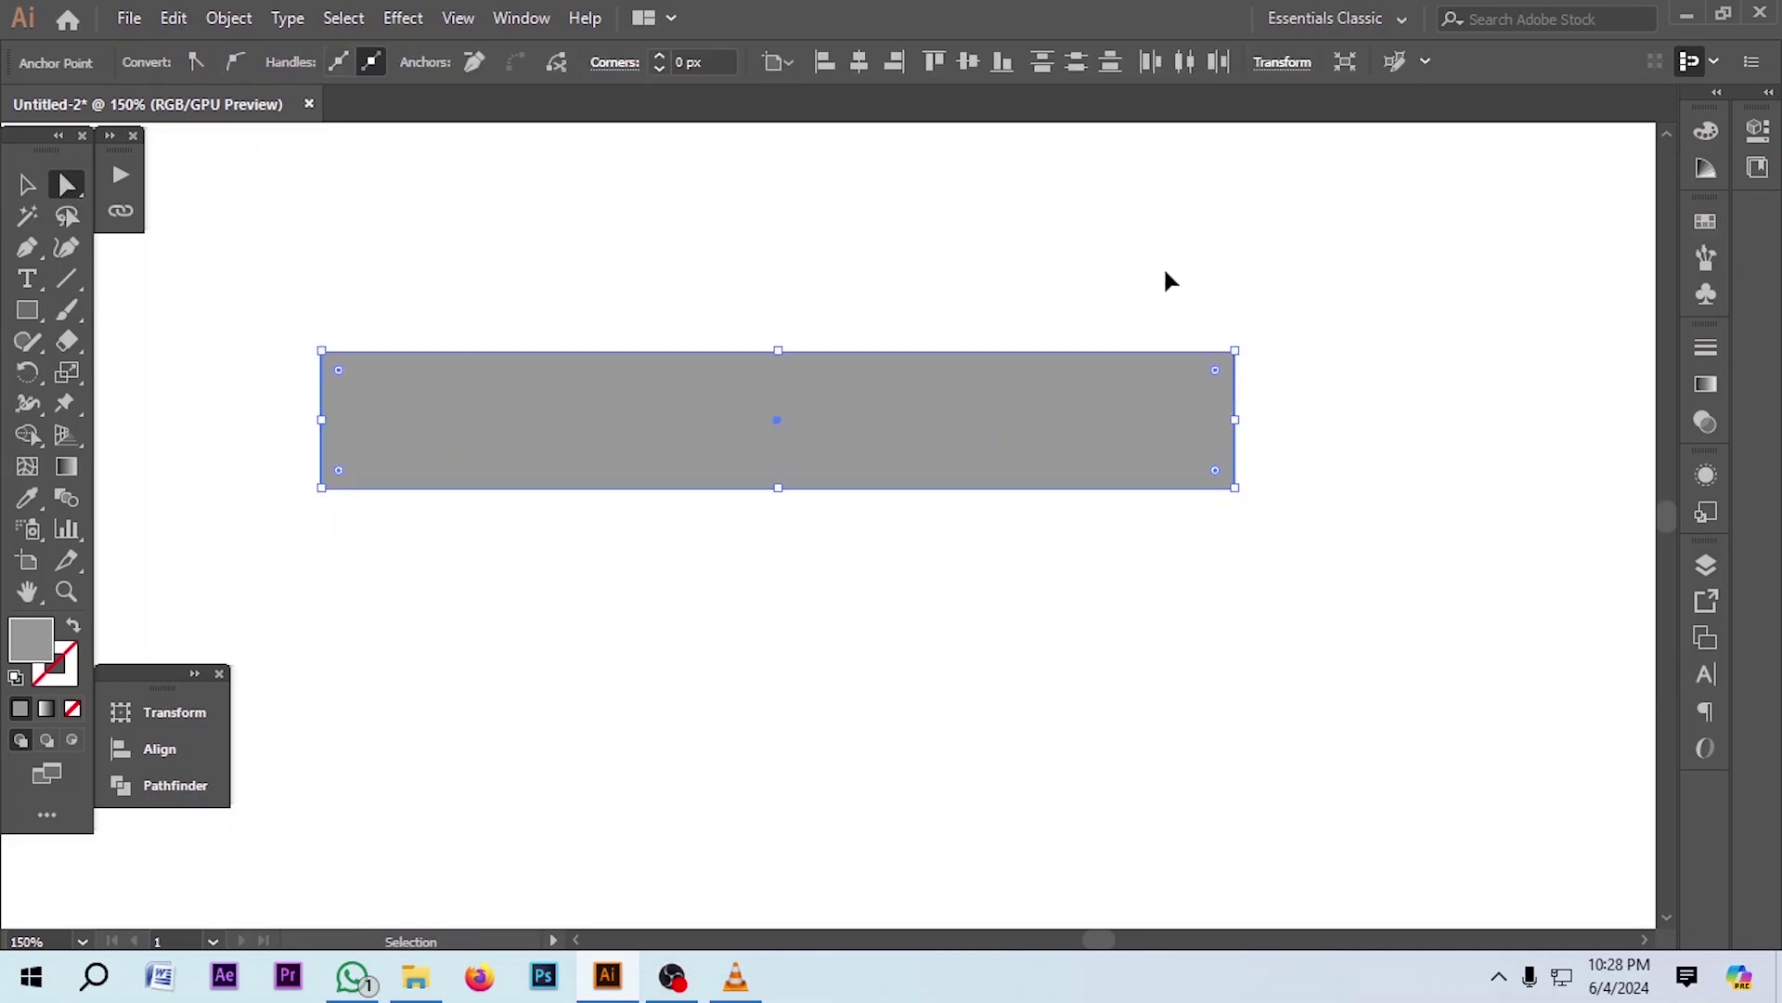
pyautogui.hotkey('ctrl', 'k')
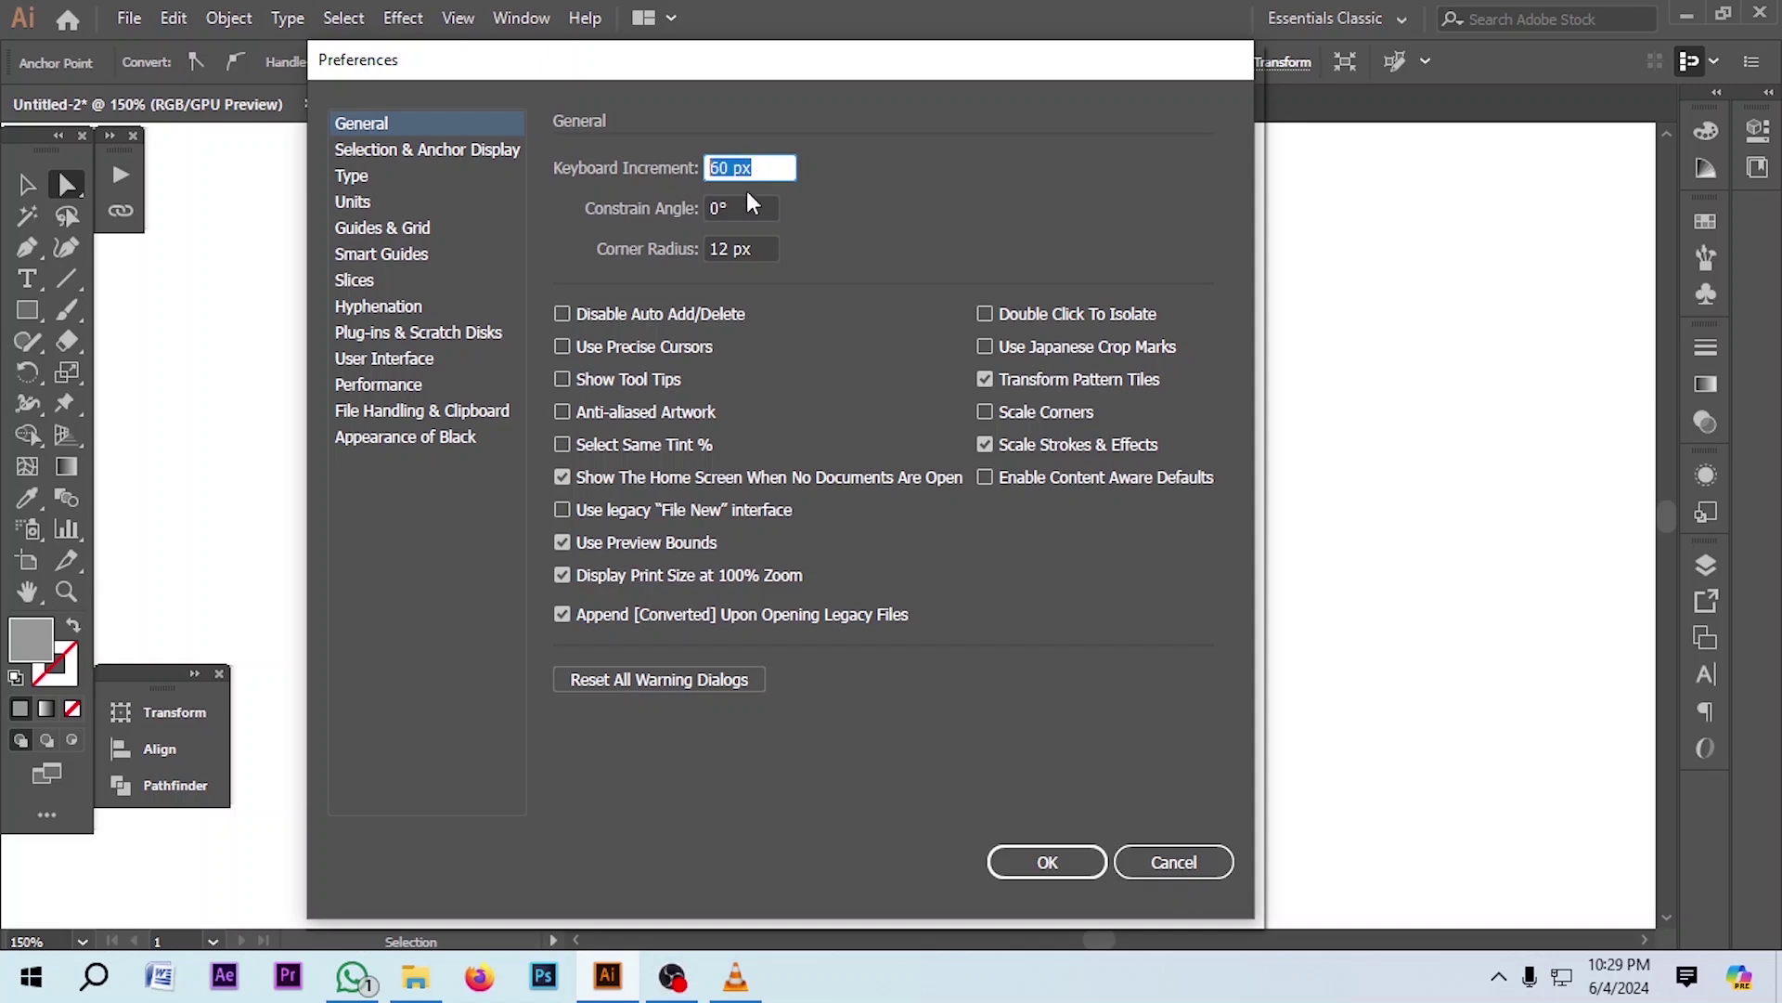
pyautogui.write('60')
pyautogui.click(1054, 858)
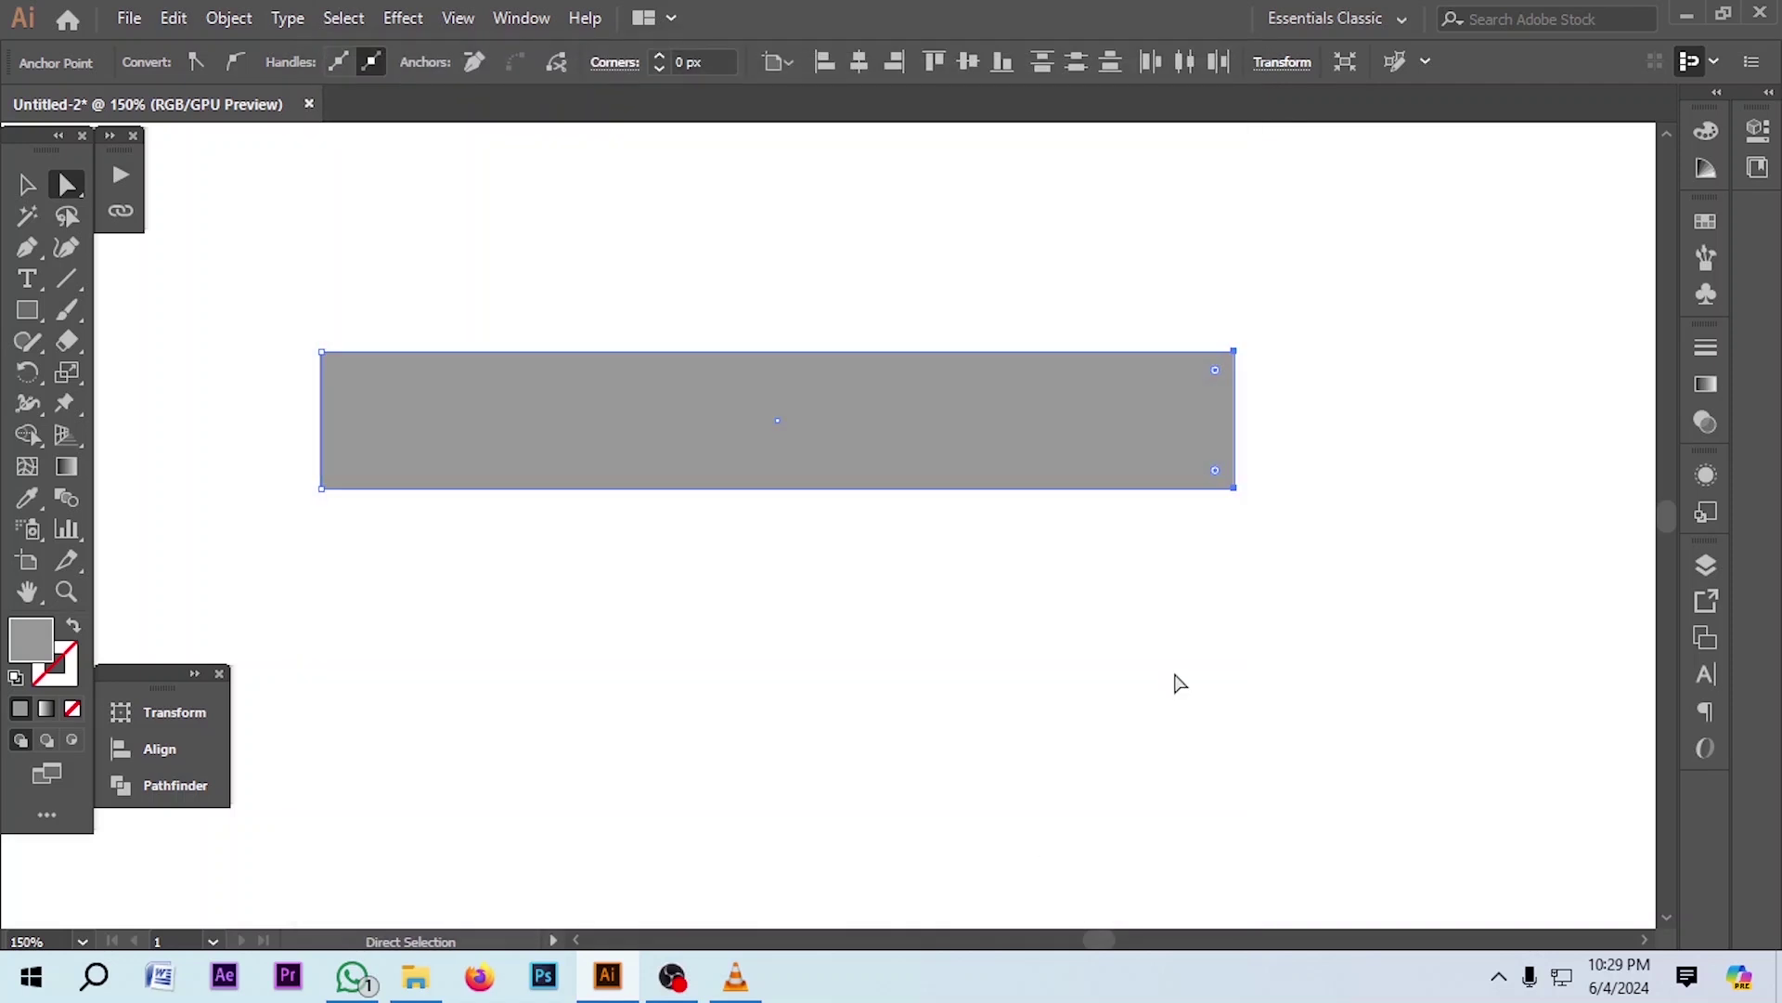
pyautogui.press('Up')
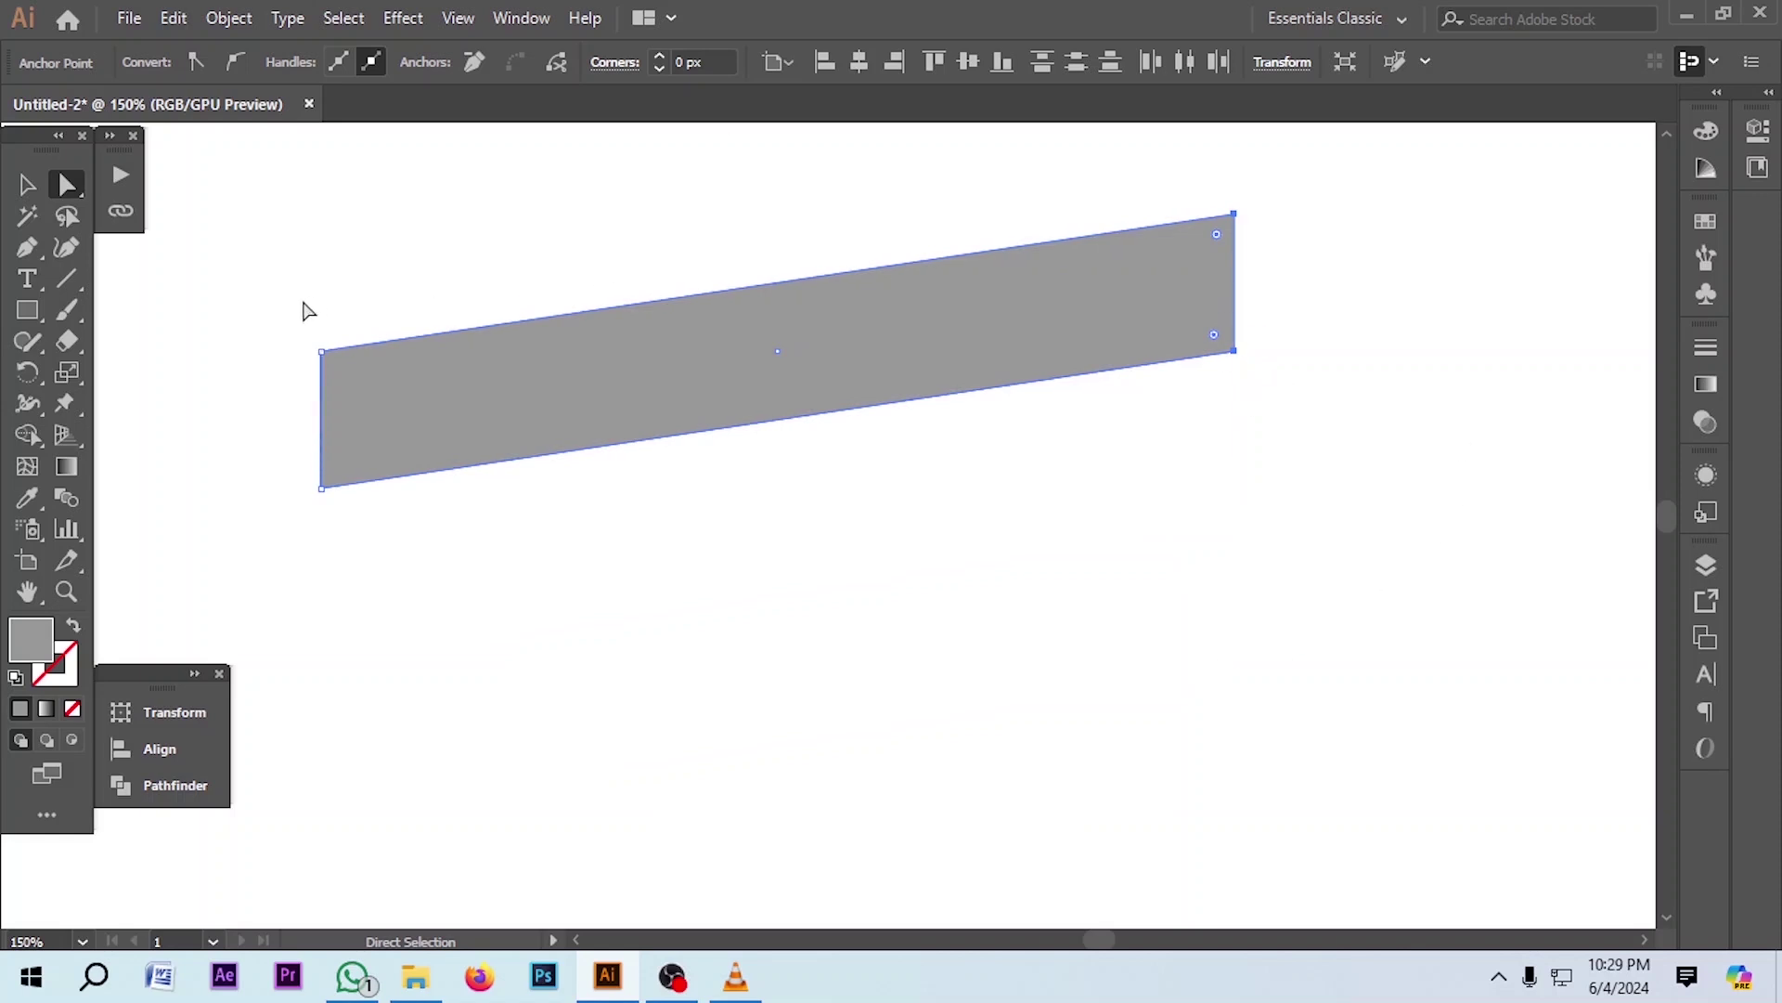
# Show the rulers and place a horizontal guide through the slanted shape's upper-left and lower-right corners
pyautogui.press('v')
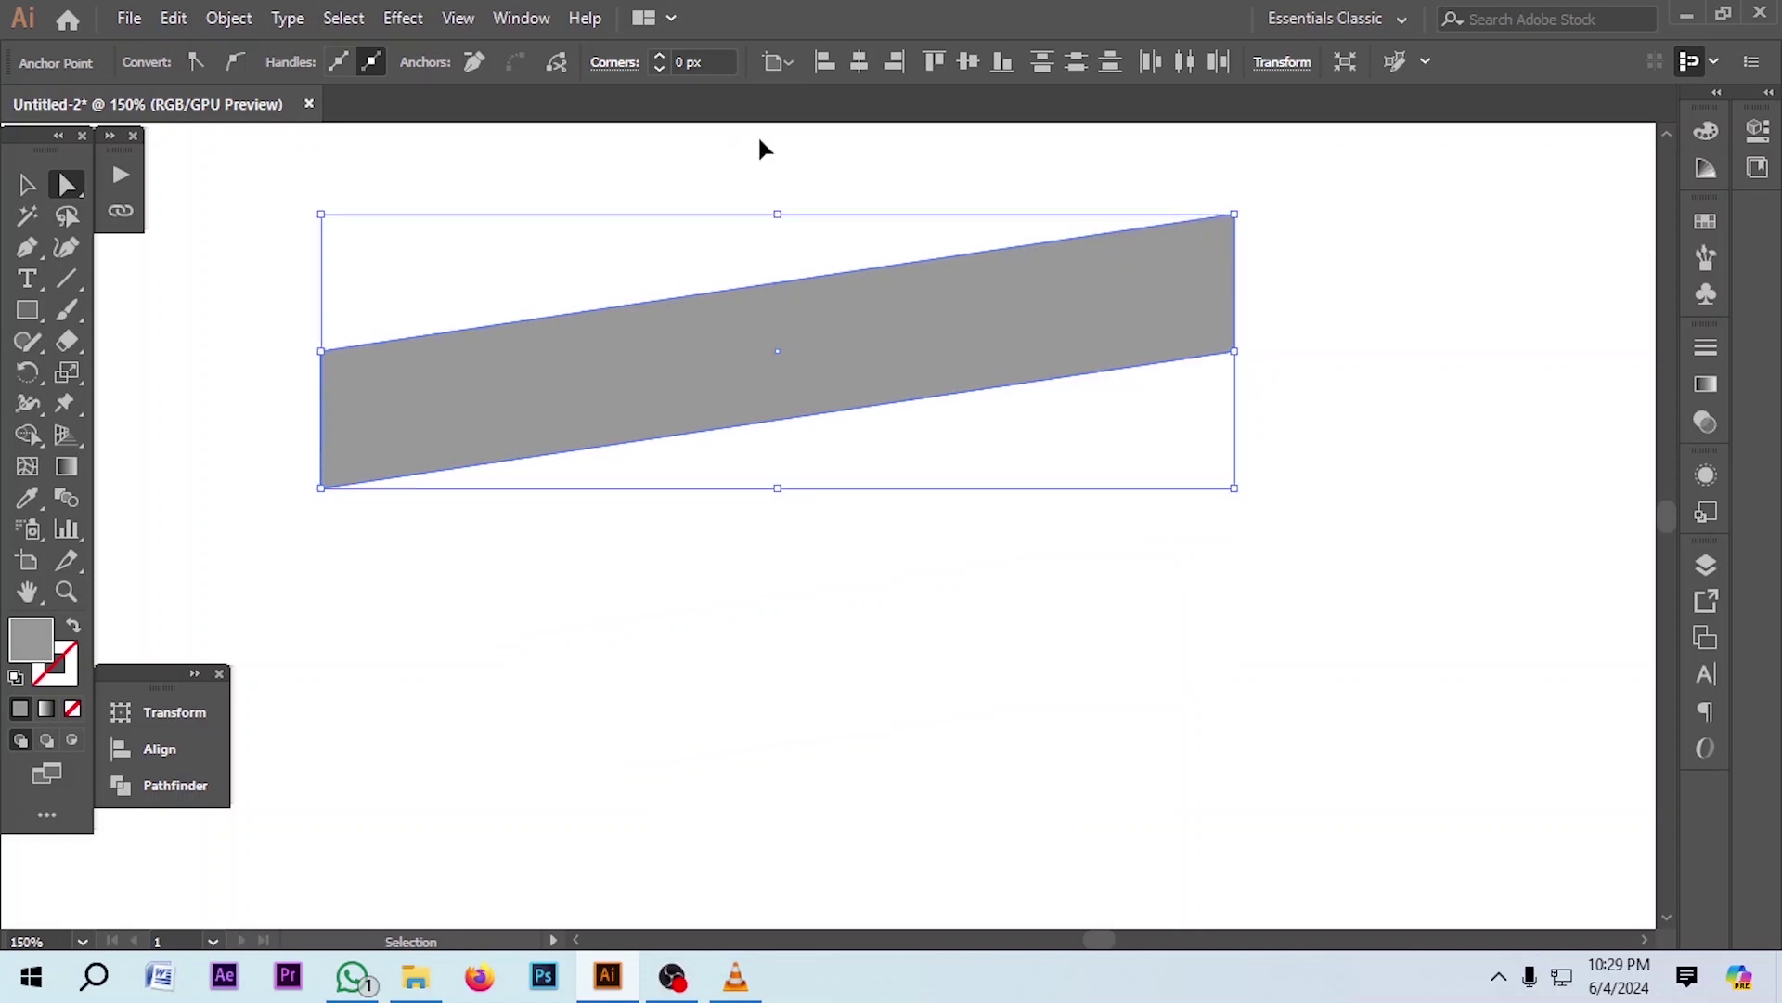
pyautogui.hotkey('ctrl', 'r')
pyautogui.press('a')
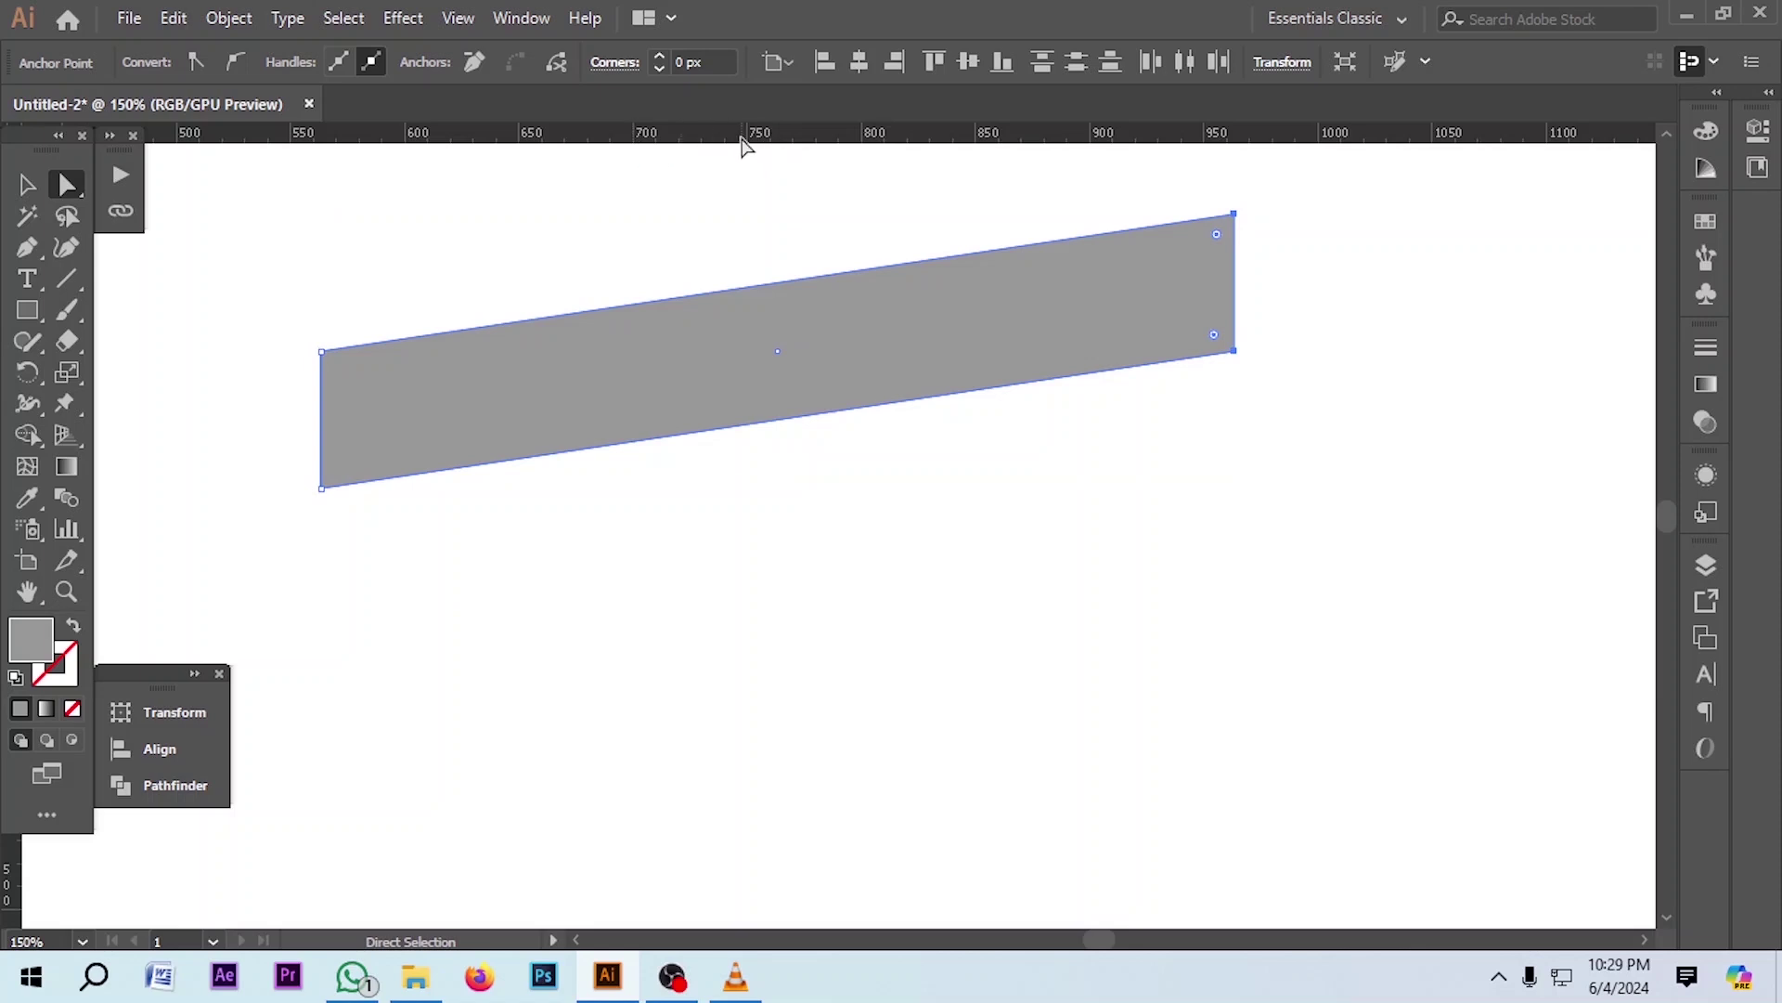
pyautogui.moveTo(752, 144); pyautogui.dragTo(440, 352)
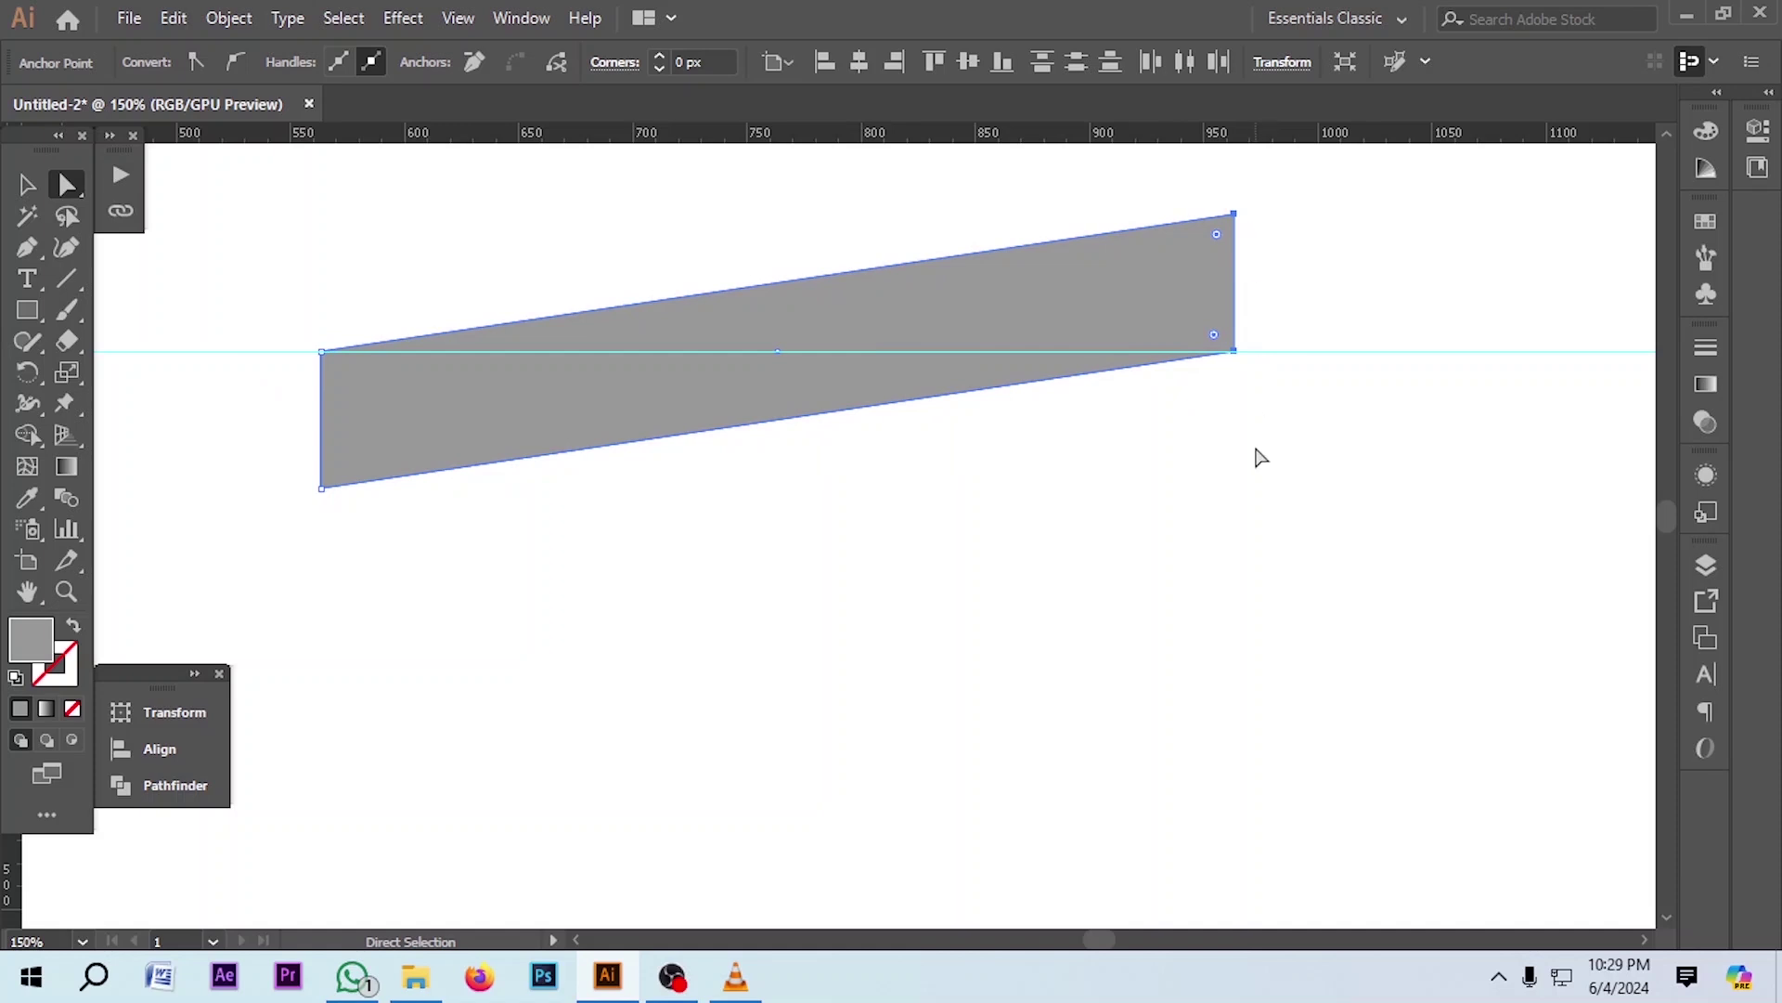
pyautogui.click(921, 345)
# Save the slanted gray shape as a dynamic symbol with export type Graphic
pyautogui.click(27, 185)
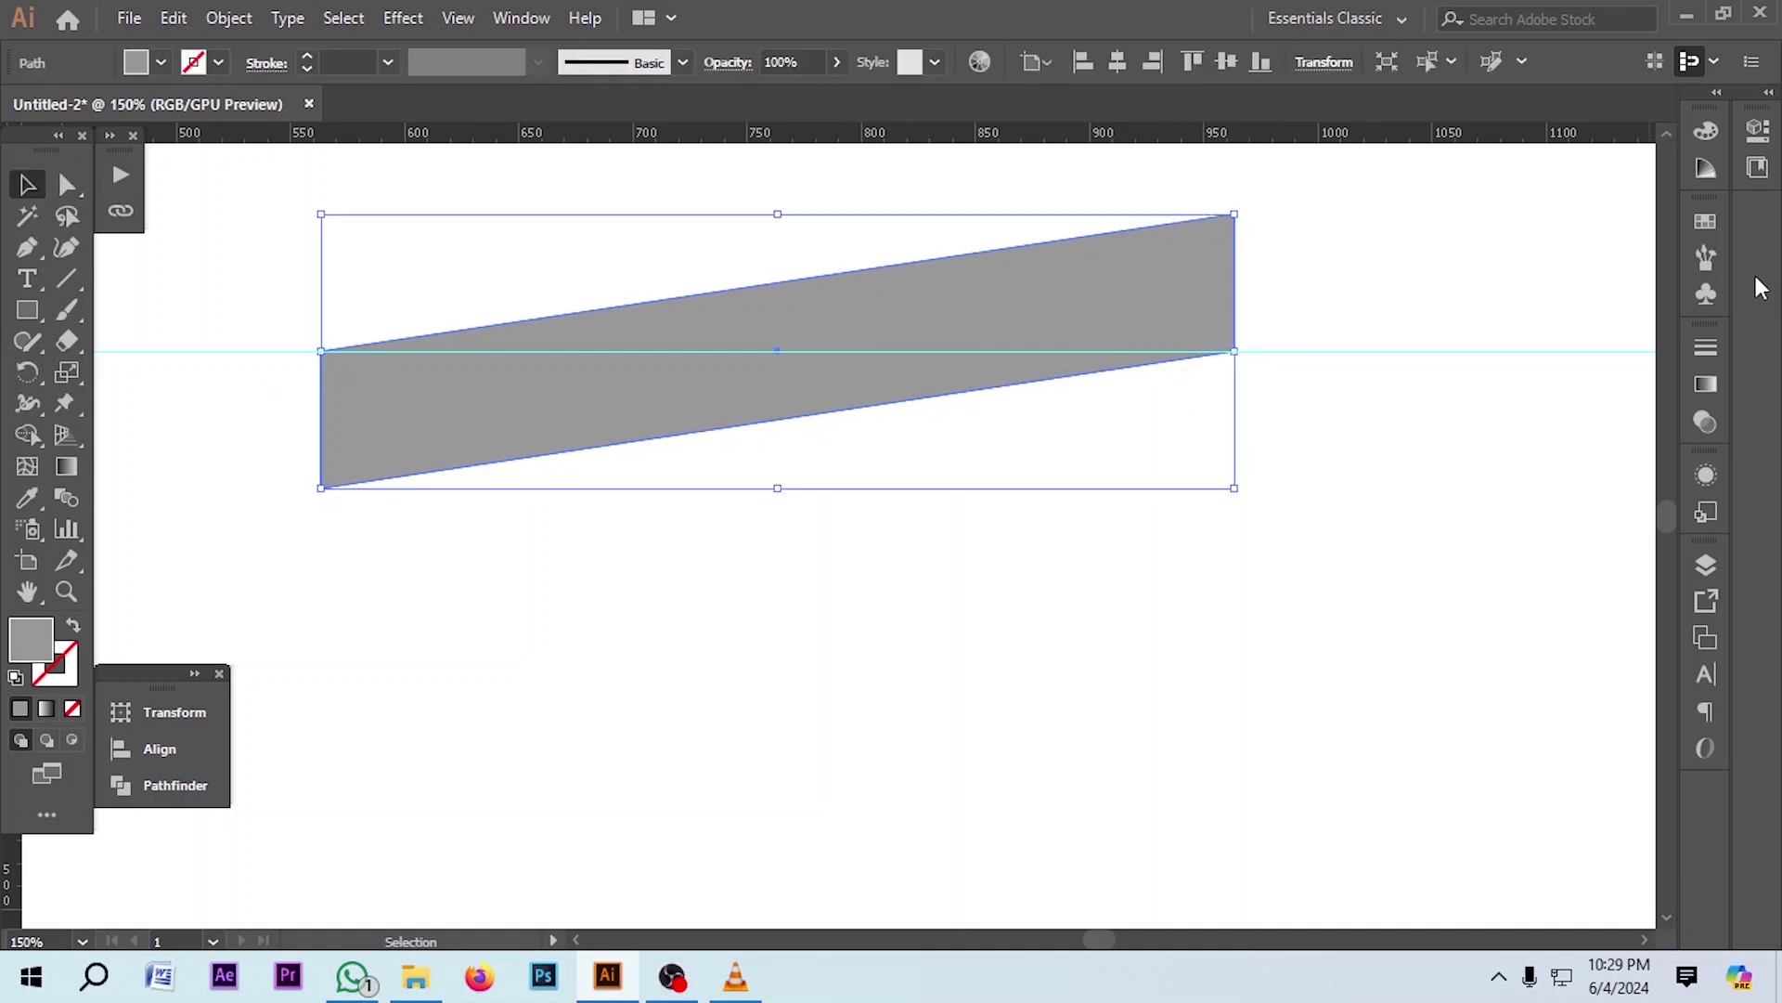
pyautogui.click(1706, 294)
pyautogui.moveTo(795, 346); pyautogui.dragTo(1469, 478)
pyautogui.moveTo(913, 298); pyautogui.dragTo(750, 226)
pyautogui.click(719, 334)
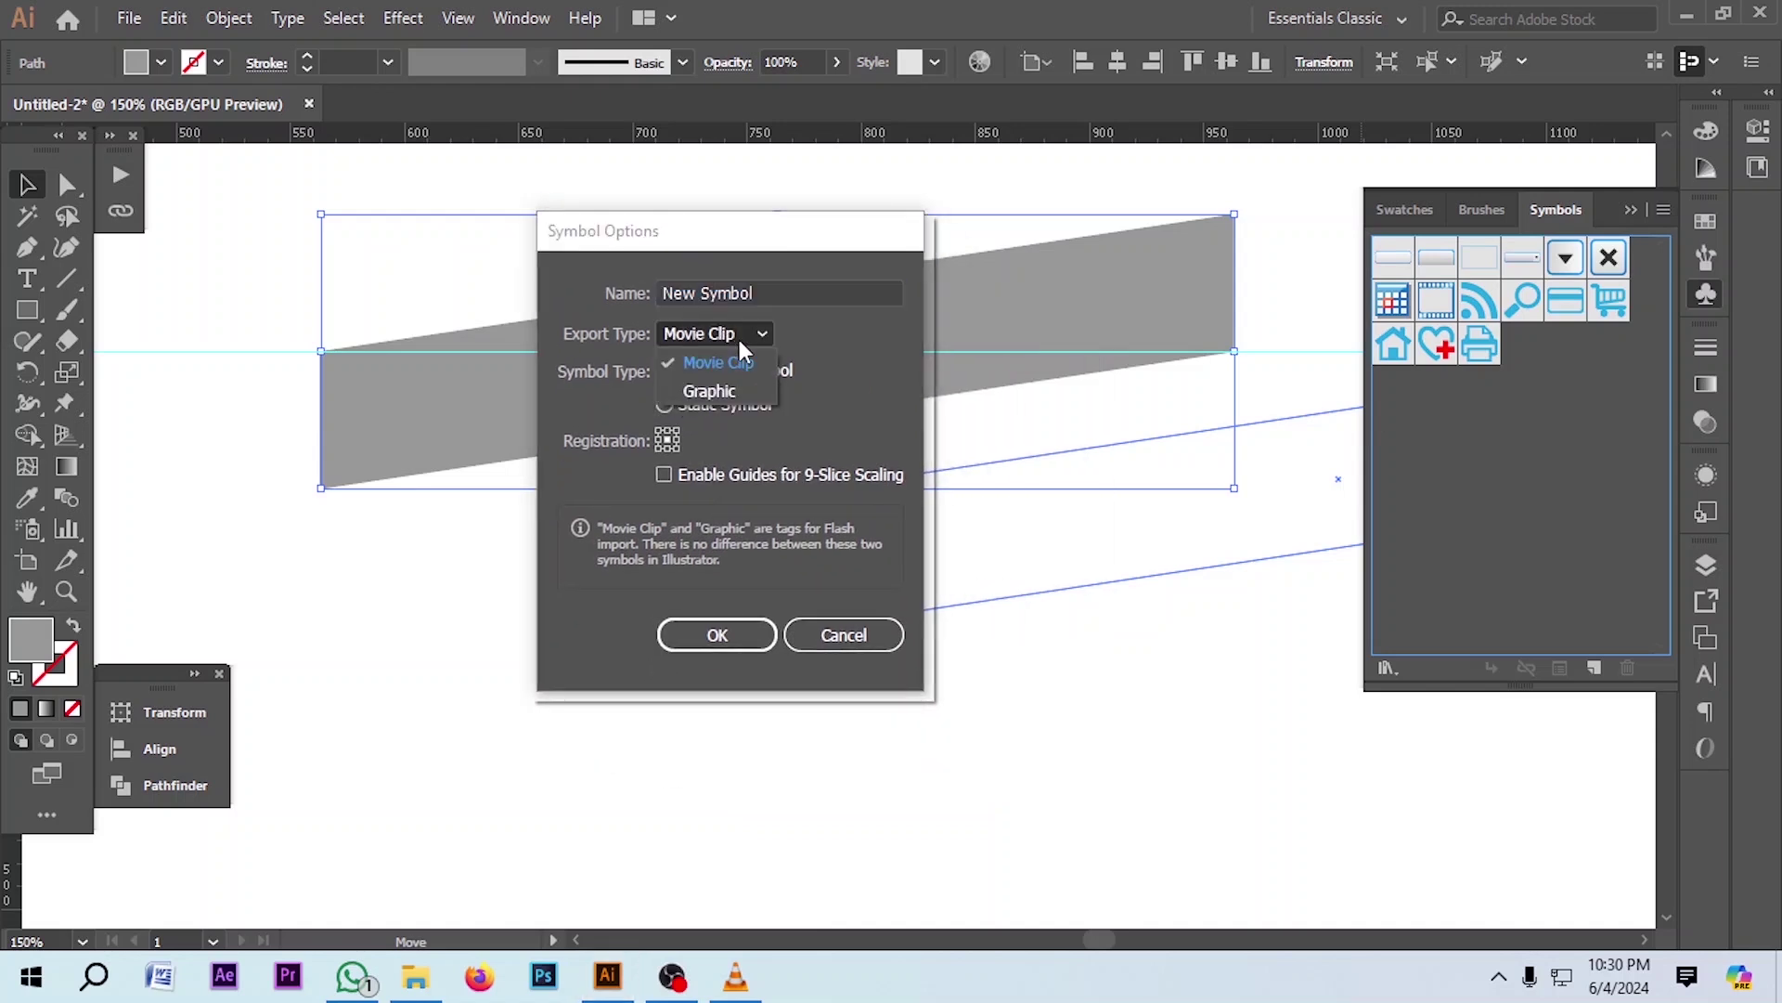
pyautogui.click(720, 392)
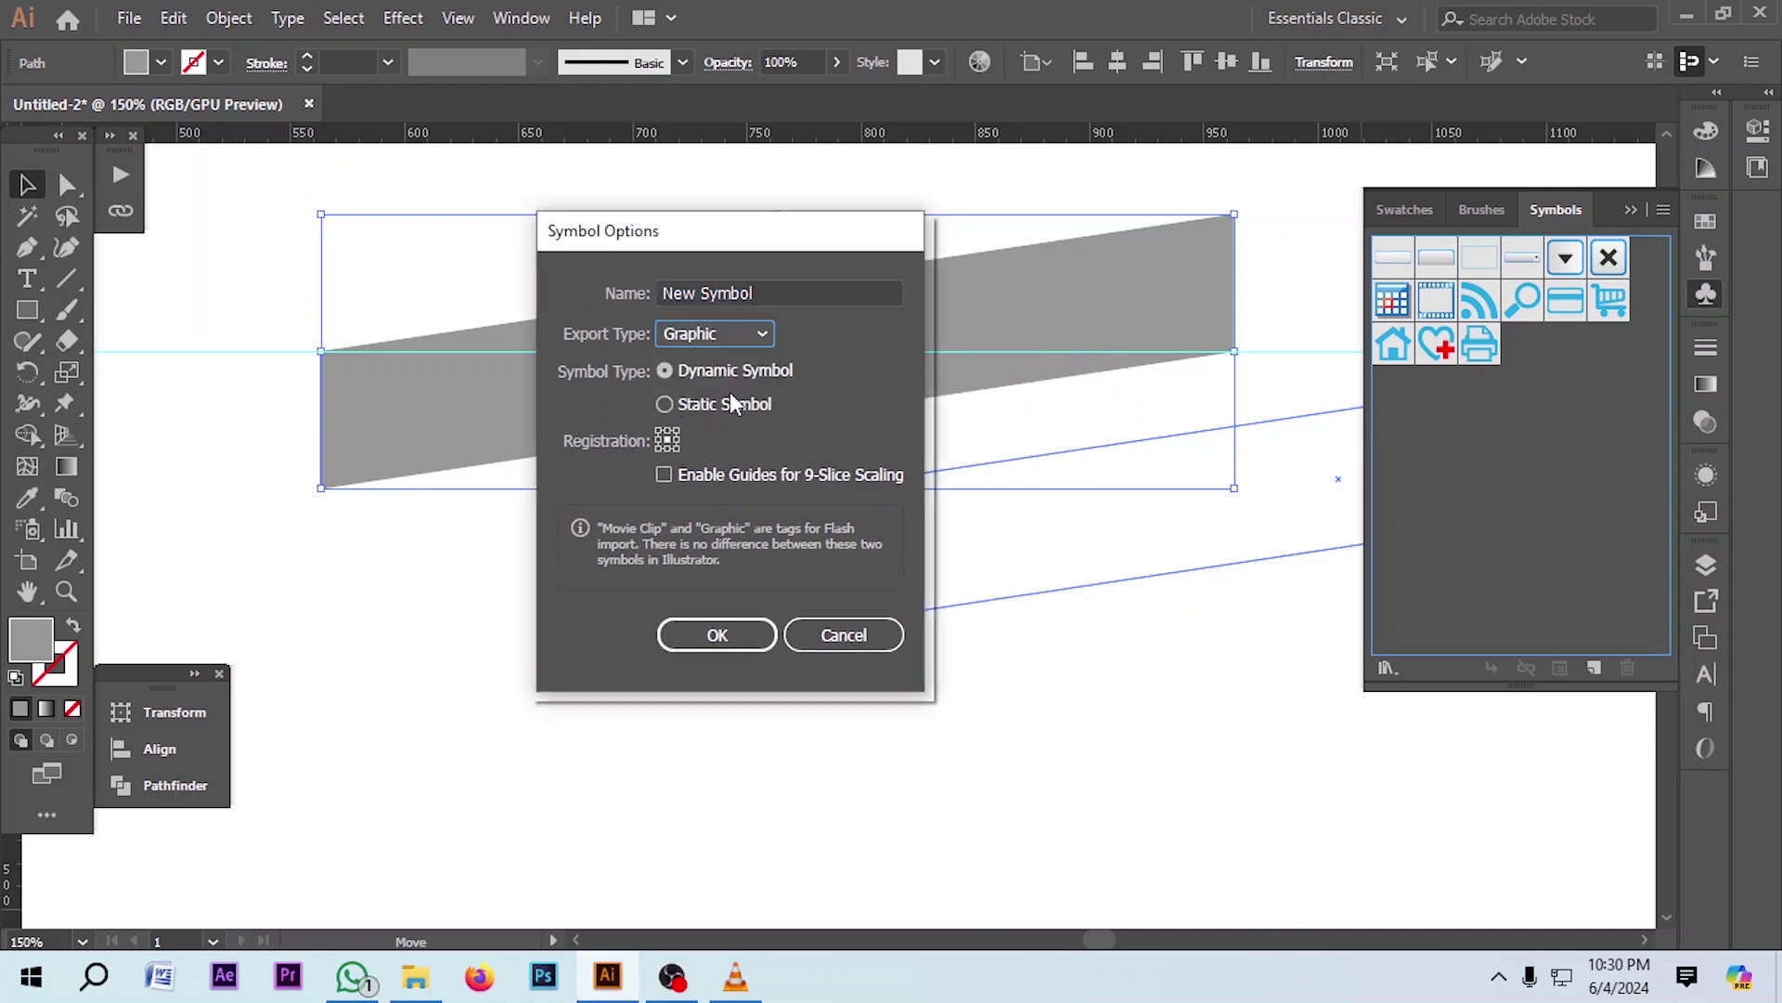
pyautogui.click(715, 635)
pyautogui.click(740, 625)
# Draw a second rectangle 60 px wide and 400 px high below the slanted shape's right end
pyautogui.scroll(-4, 1062, 620)
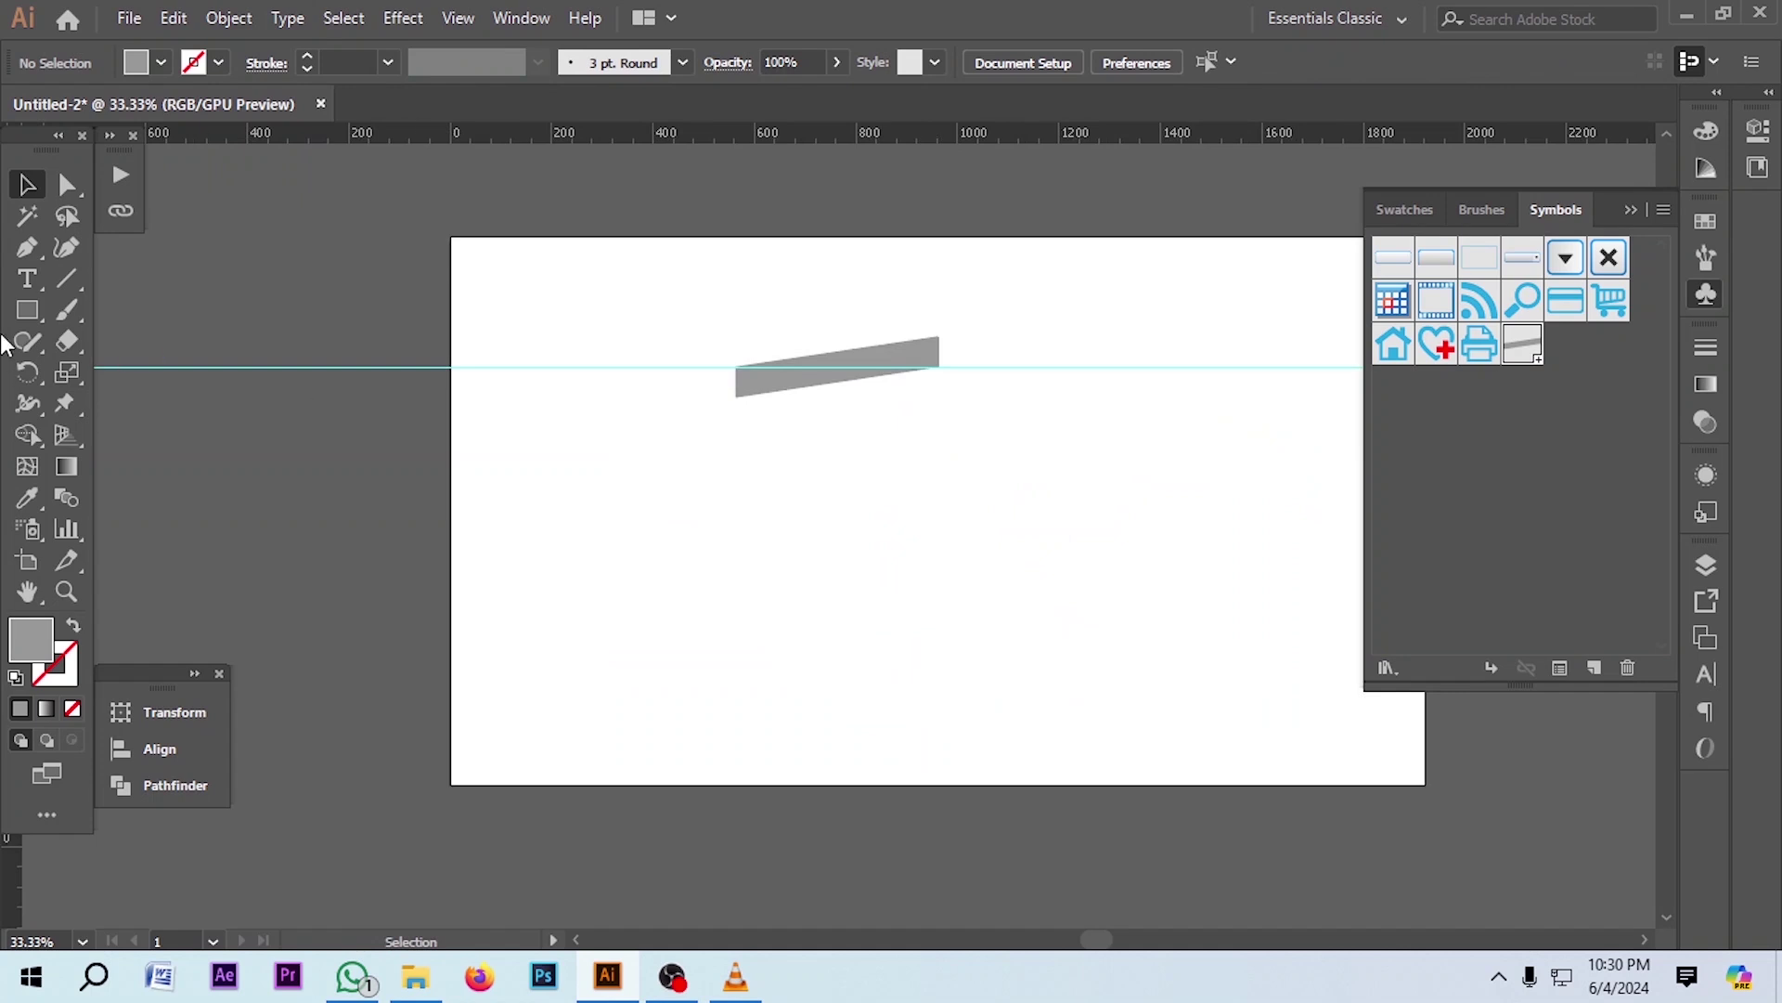
pyautogui.click(27, 309)
pyautogui.click(940, 436)
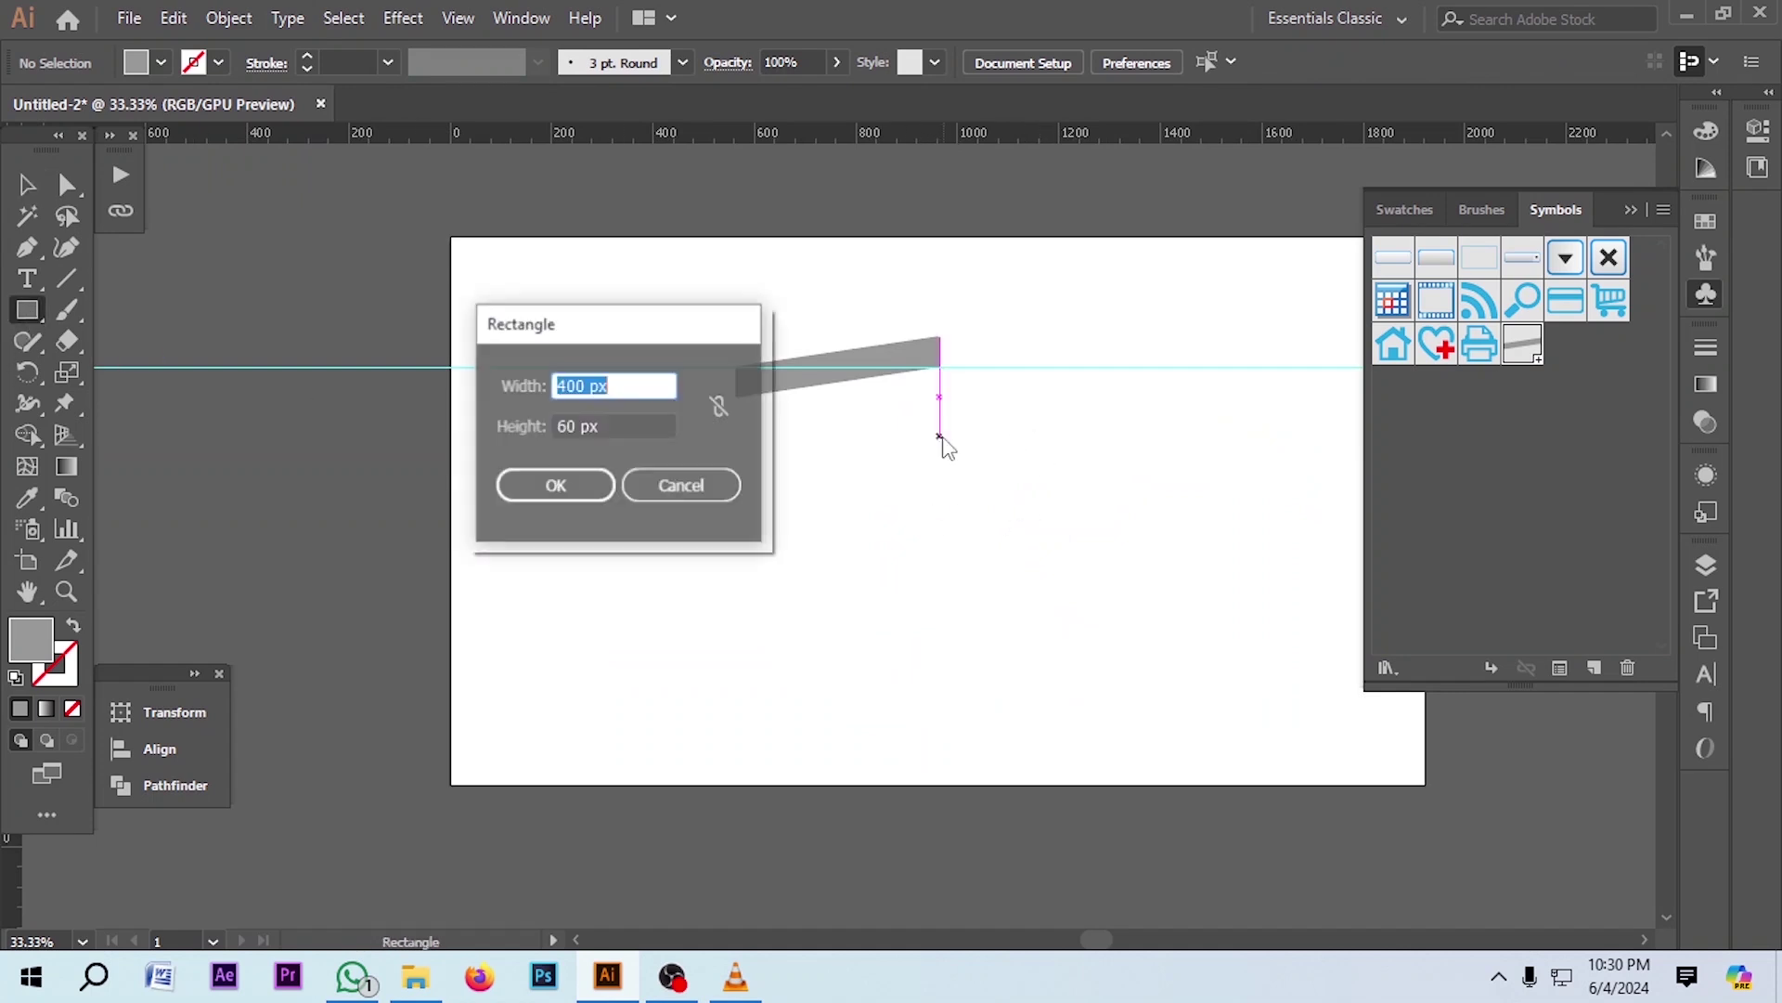
pyautogui.moveTo(554, 339); pyautogui.dragTo(650, 348)
pyautogui.press('Tab')
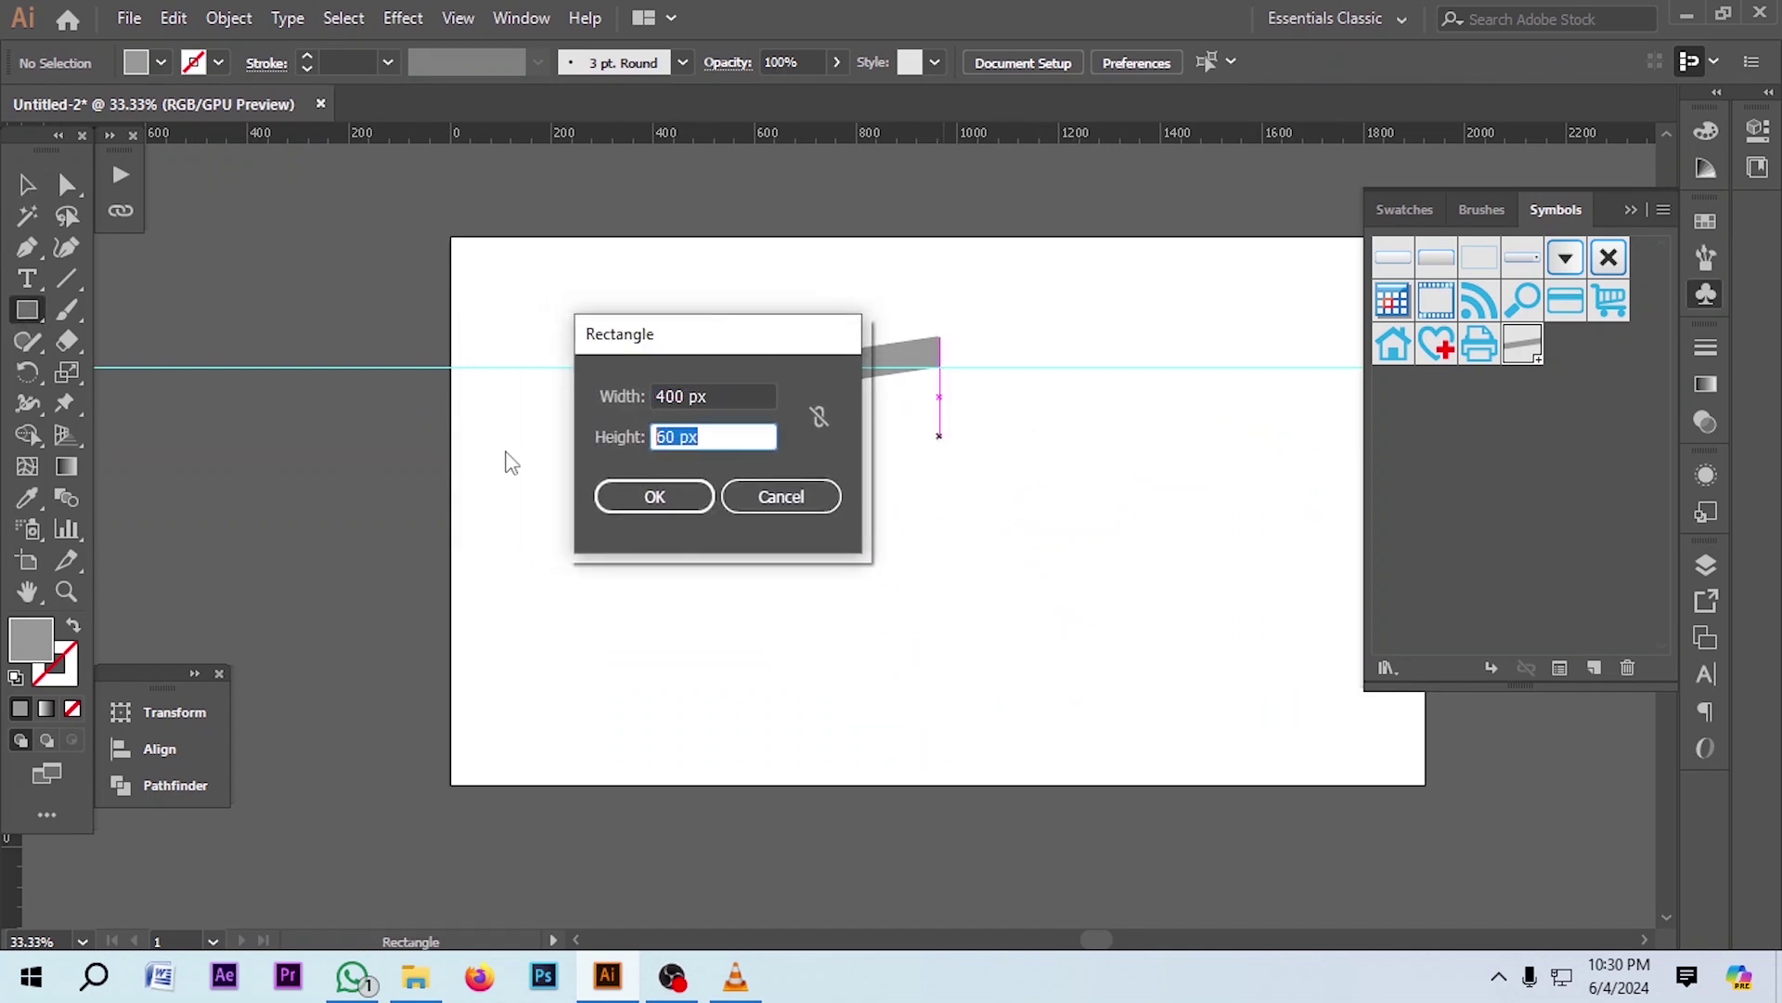
pyautogui.write('400')
pyautogui.click(728, 390)
pyautogui.write('60')
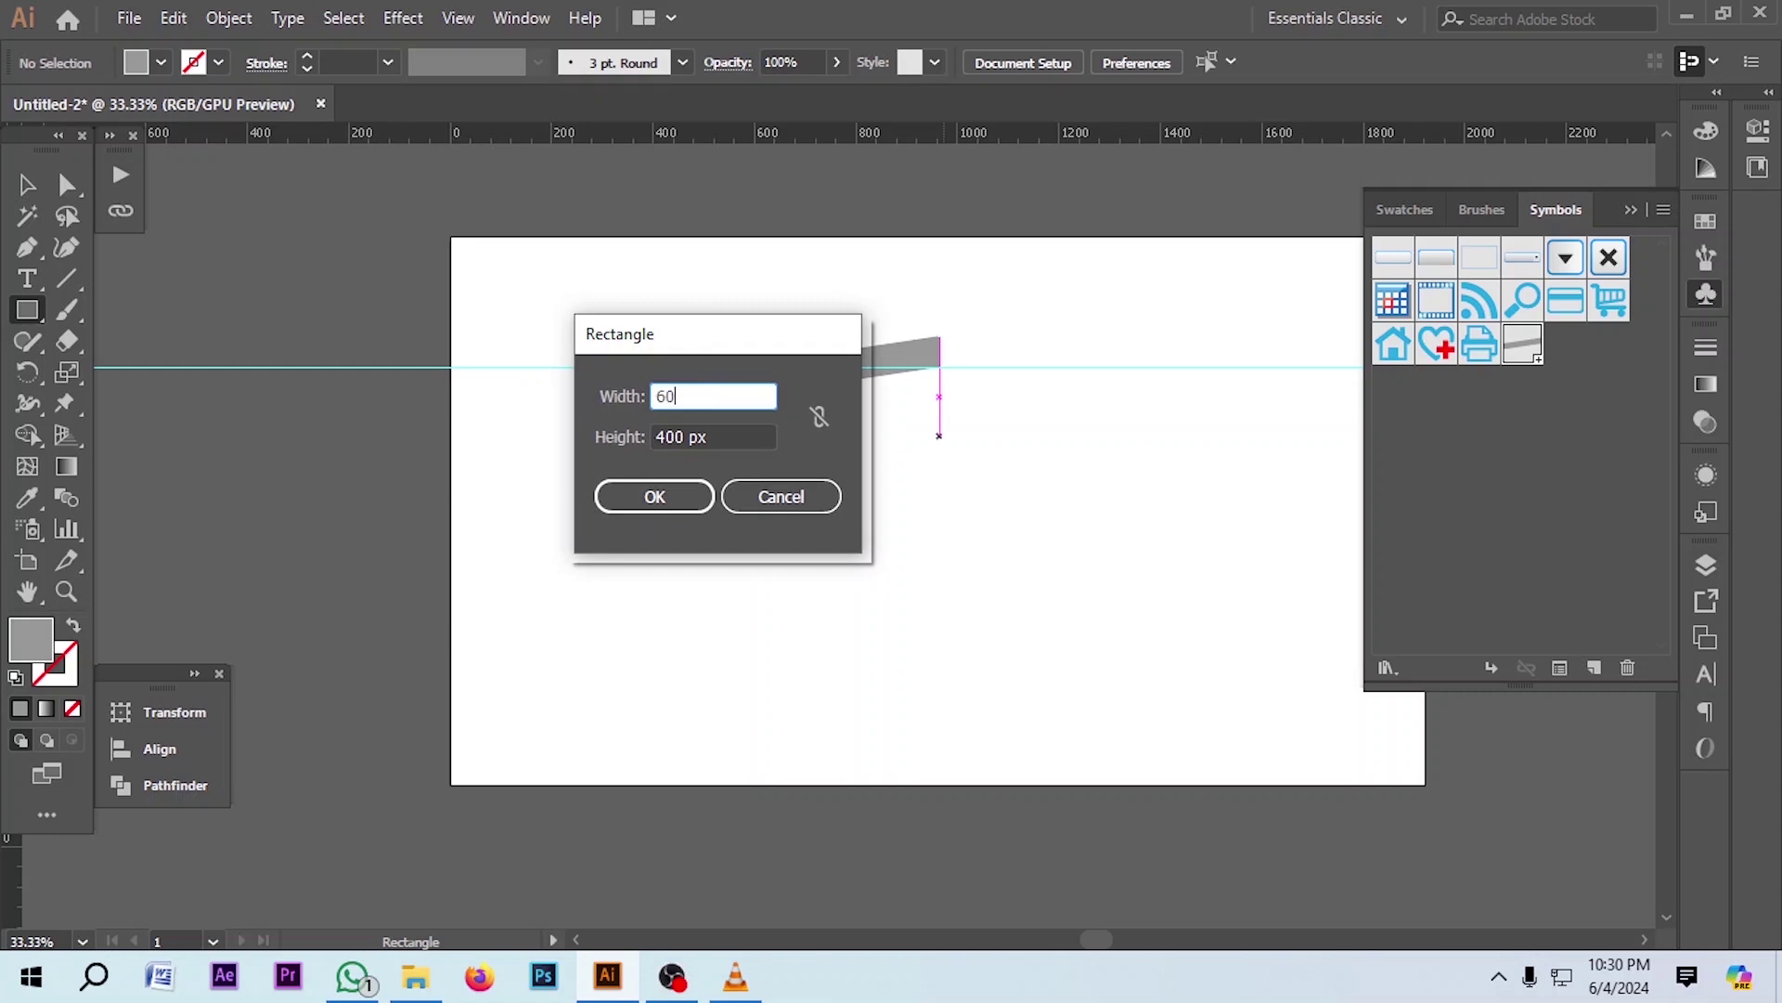
pyautogui.moveTo(702, 334); pyautogui.dragTo(771, 262)
pyautogui.click(724, 425)
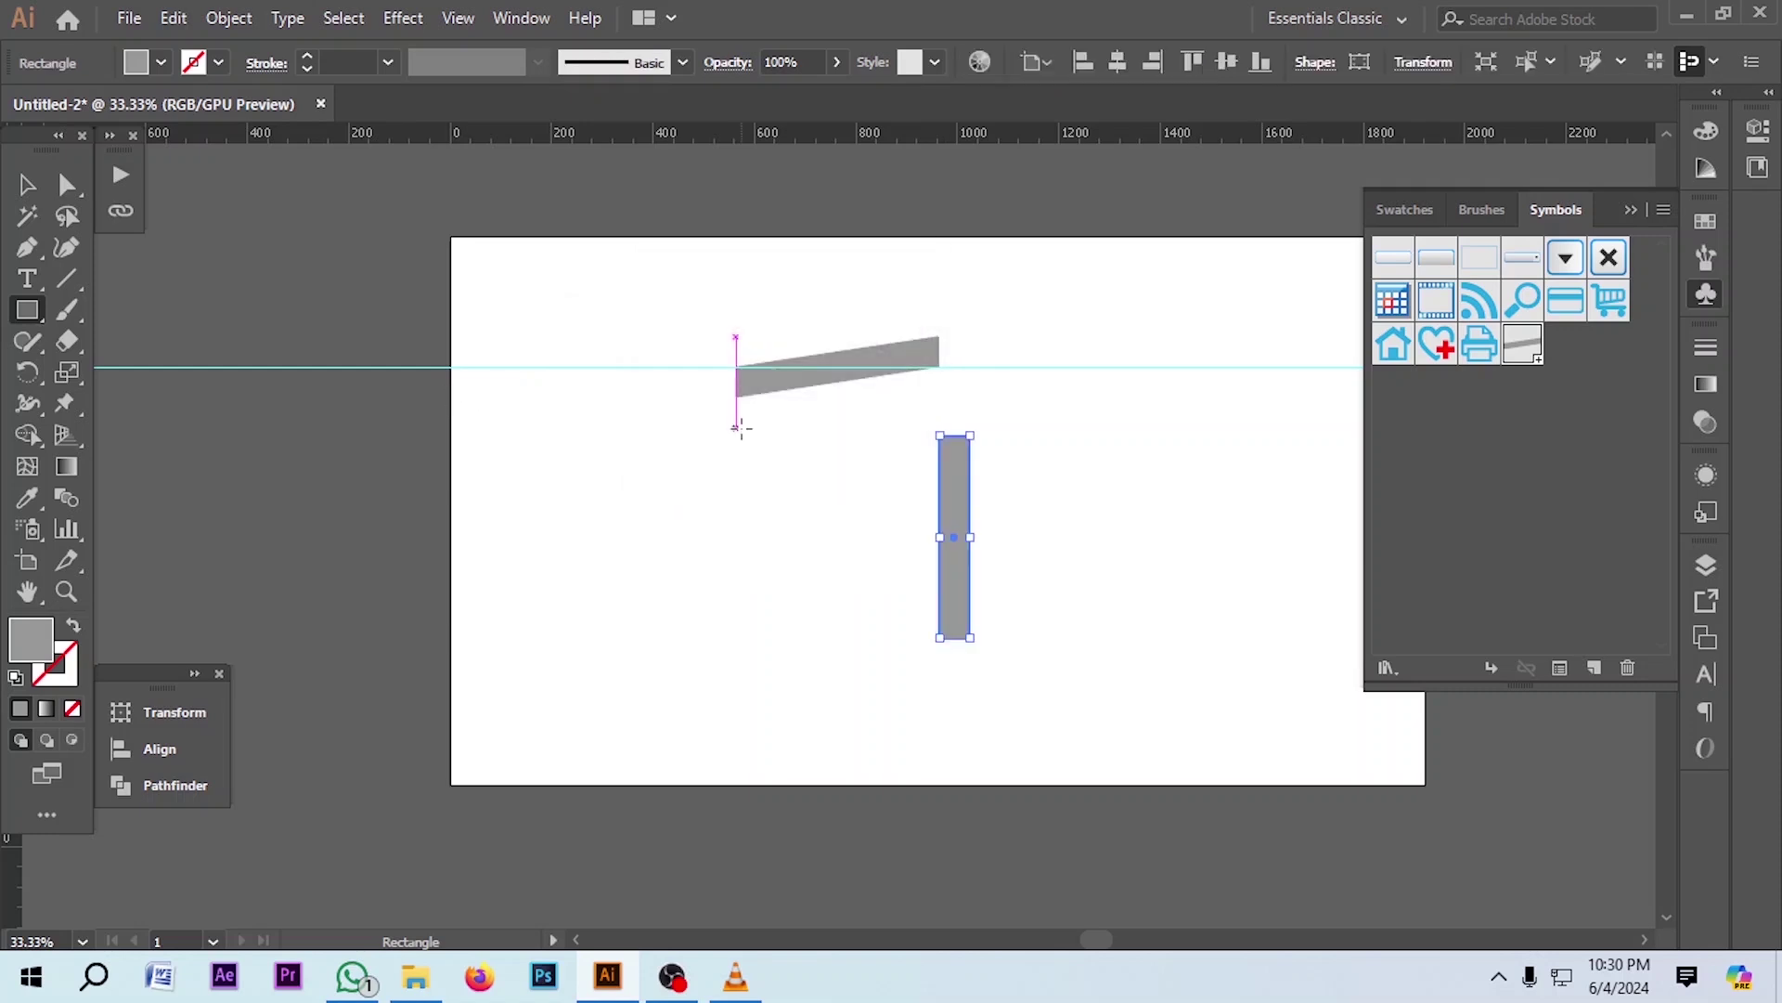
# Fill the tall rectangle with the black swatch
pyautogui.press('v')
pyautogui.scroll(1, 1002, 413)
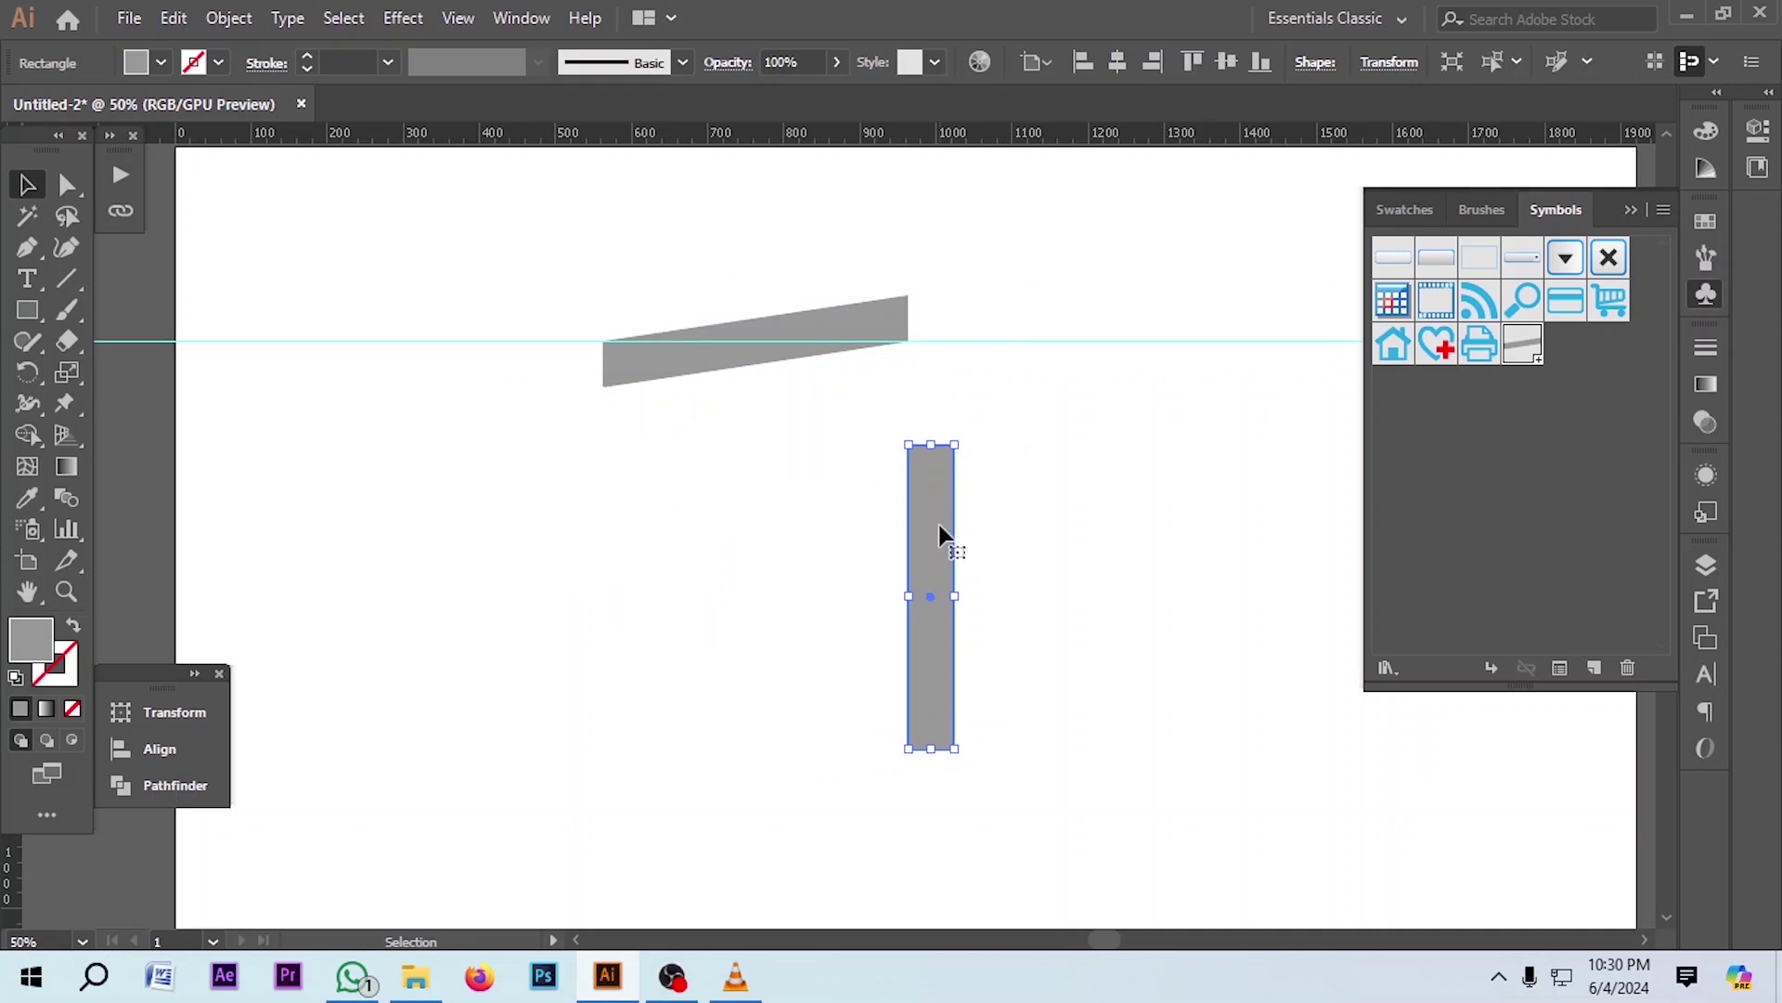
pyautogui.click(1706, 132)
pyautogui.click(1707, 220)
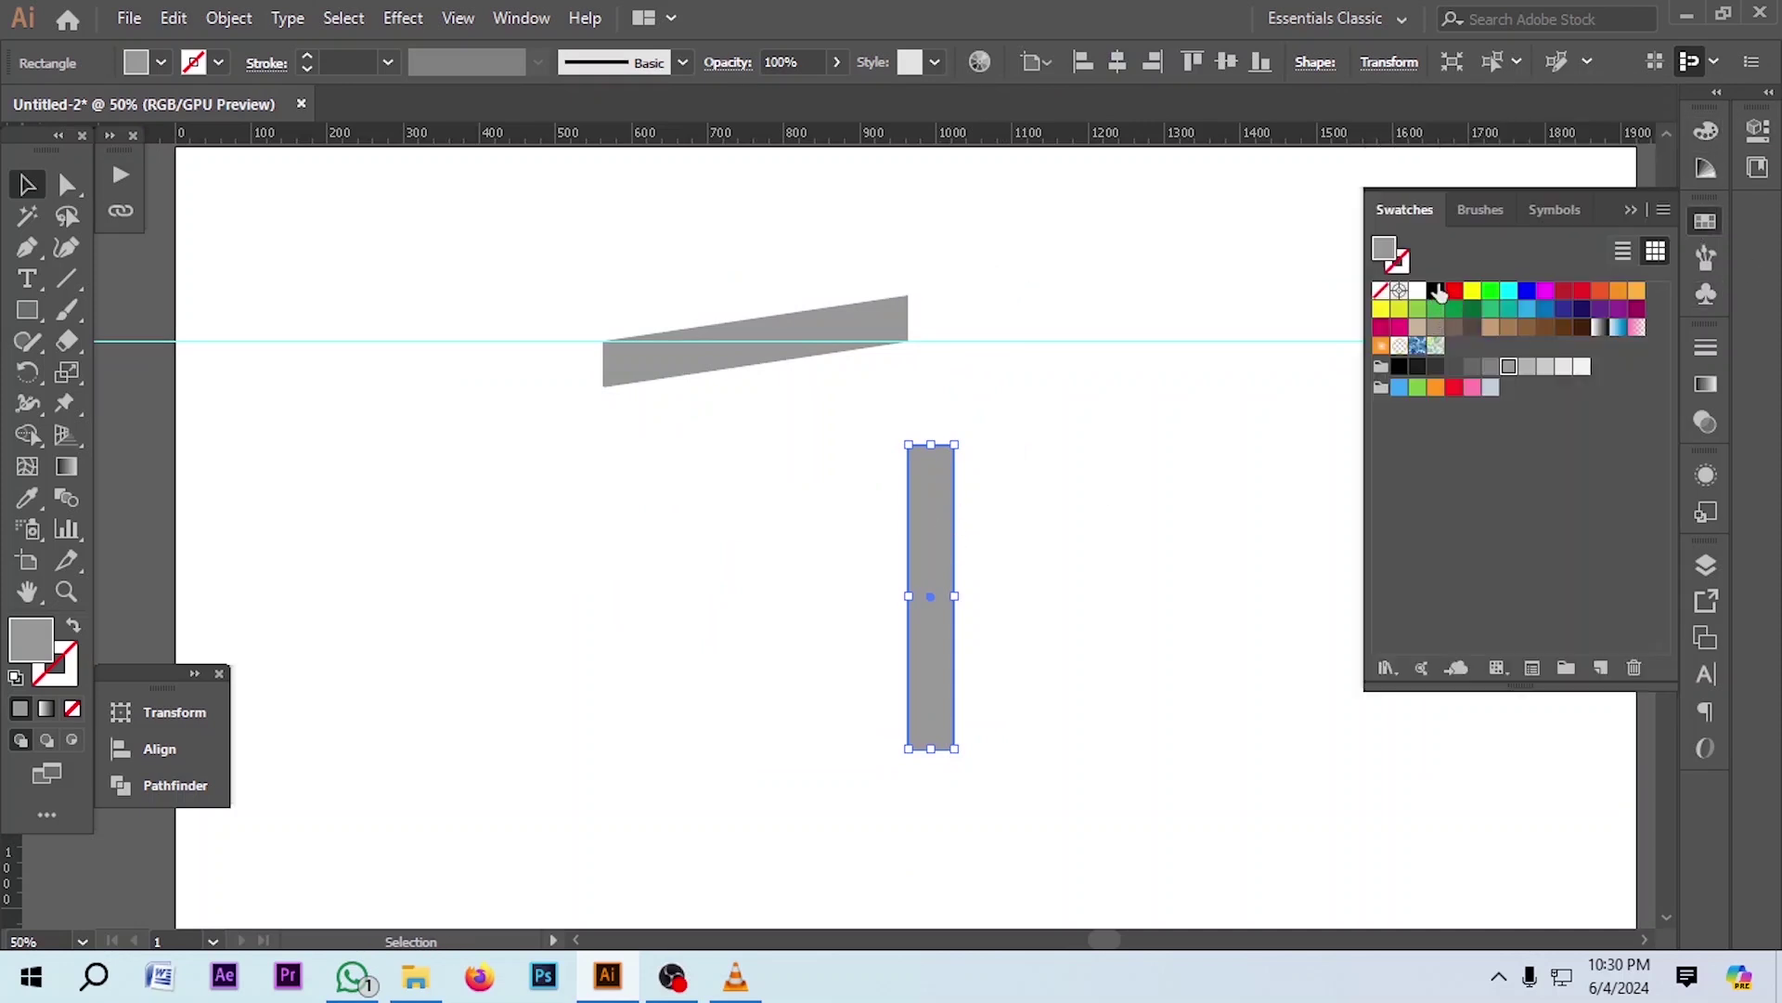
pyautogui.click(1436, 290)
pyautogui.scroll(-1, 836, 464)
# Delete the slanted symbol instance from the artboard, then unlock the guides and delete the horizontal guide
pyautogui.click(612, 348)
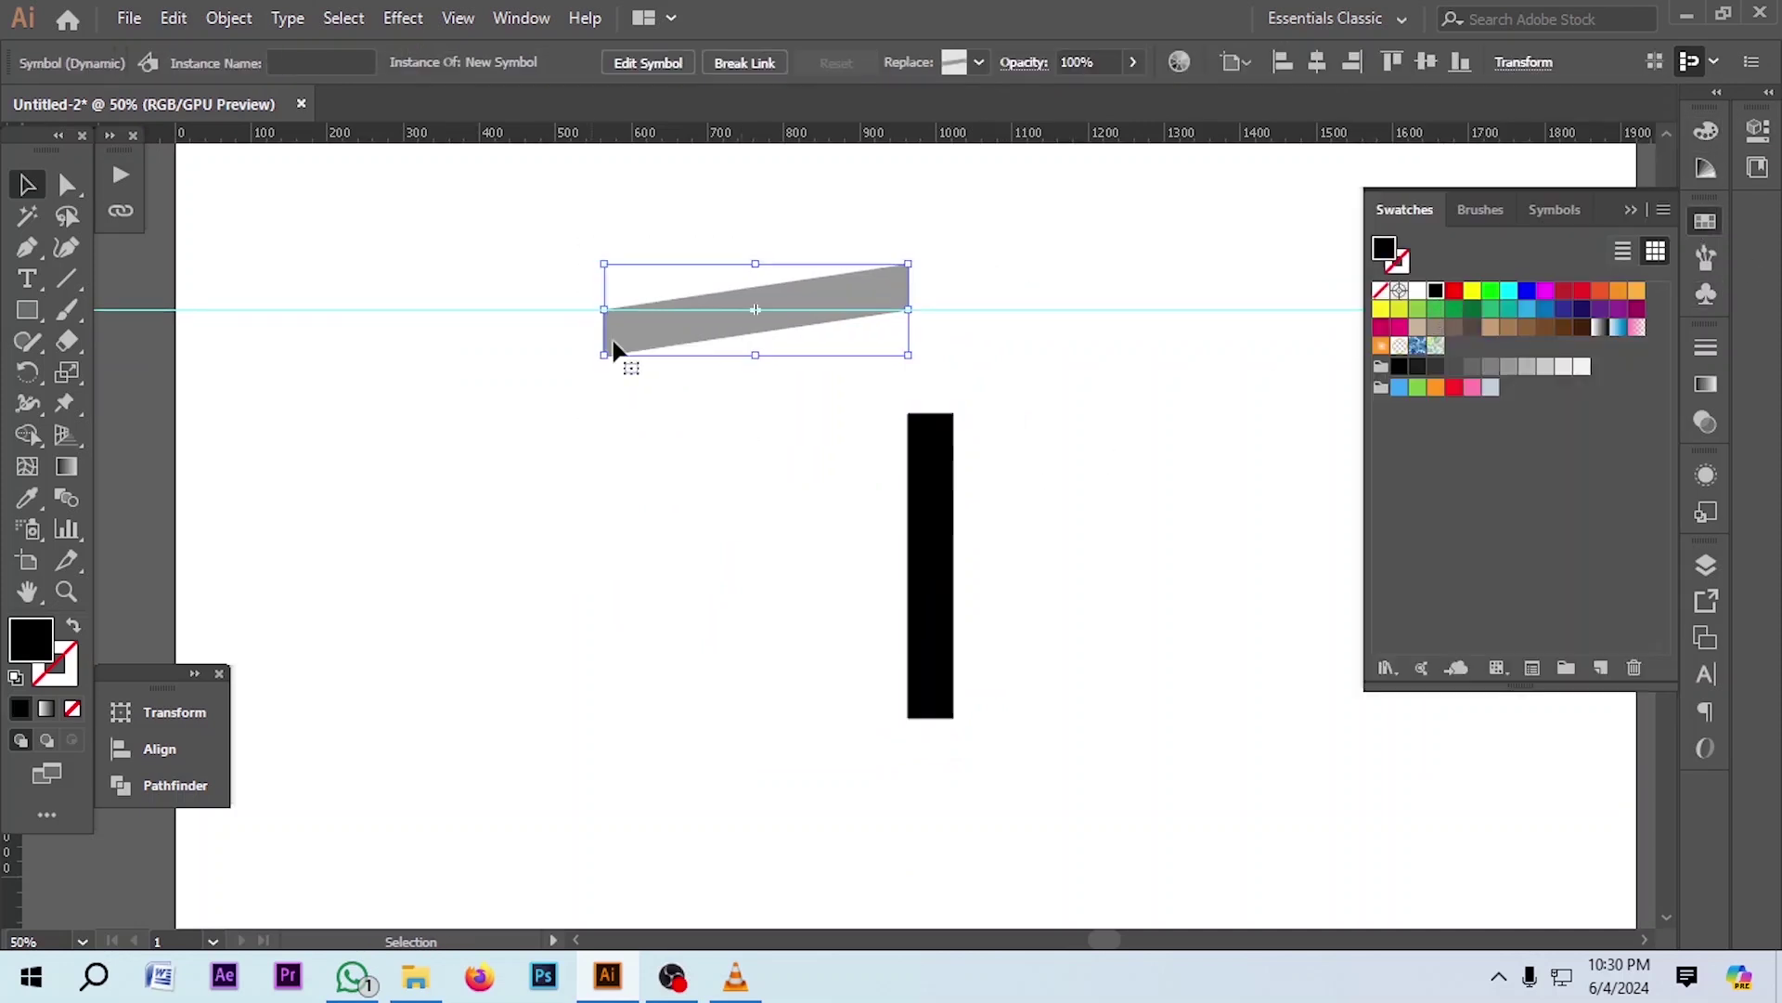
pyautogui.press('Delete')
pyautogui.rightClick(637, 462)
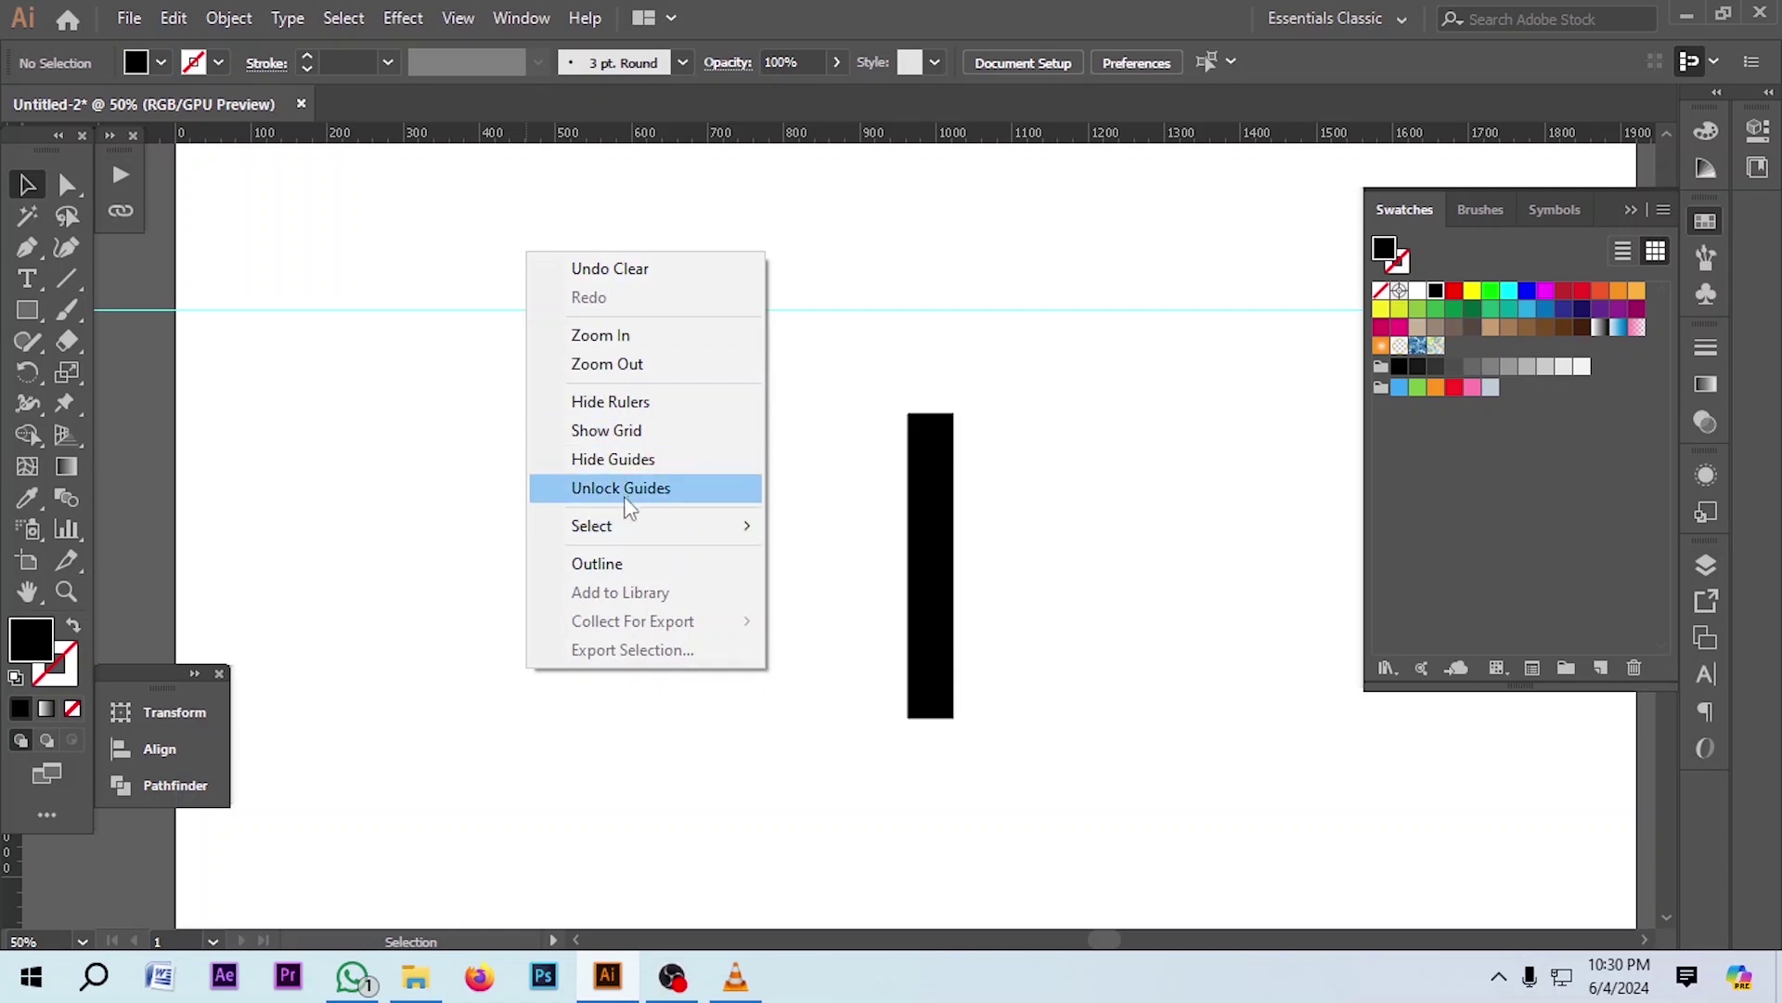
pyautogui.click(624, 494)
pyautogui.click(532, 288)
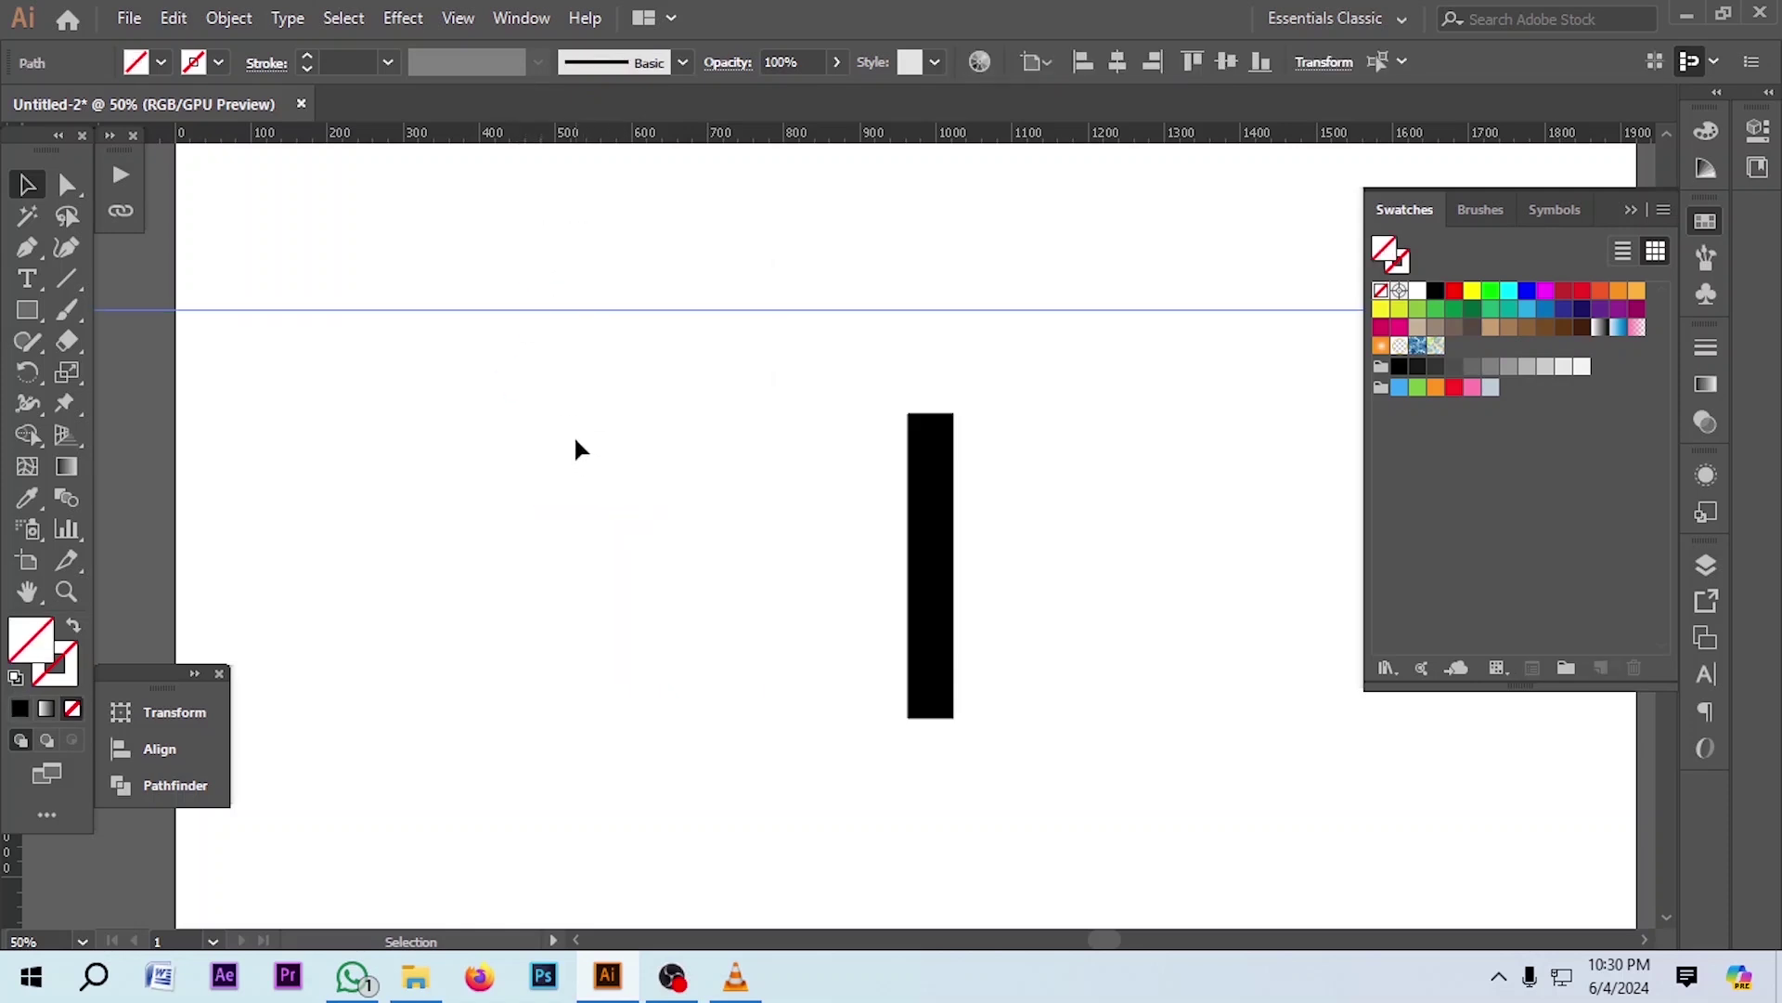
pyautogui.press('Delete')
# Move the black rectangle up and slightly to the right on the artboard
pyautogui.scroll(-1, 603, 446)
pyautogui.moveTo(722, 306); pyautogui.dragTo(1028, 659)
pyautogui.moveTo(934, 582); pyautogui.dragTo(999, 469)
pyautogui.scroll(1, 997, 478)
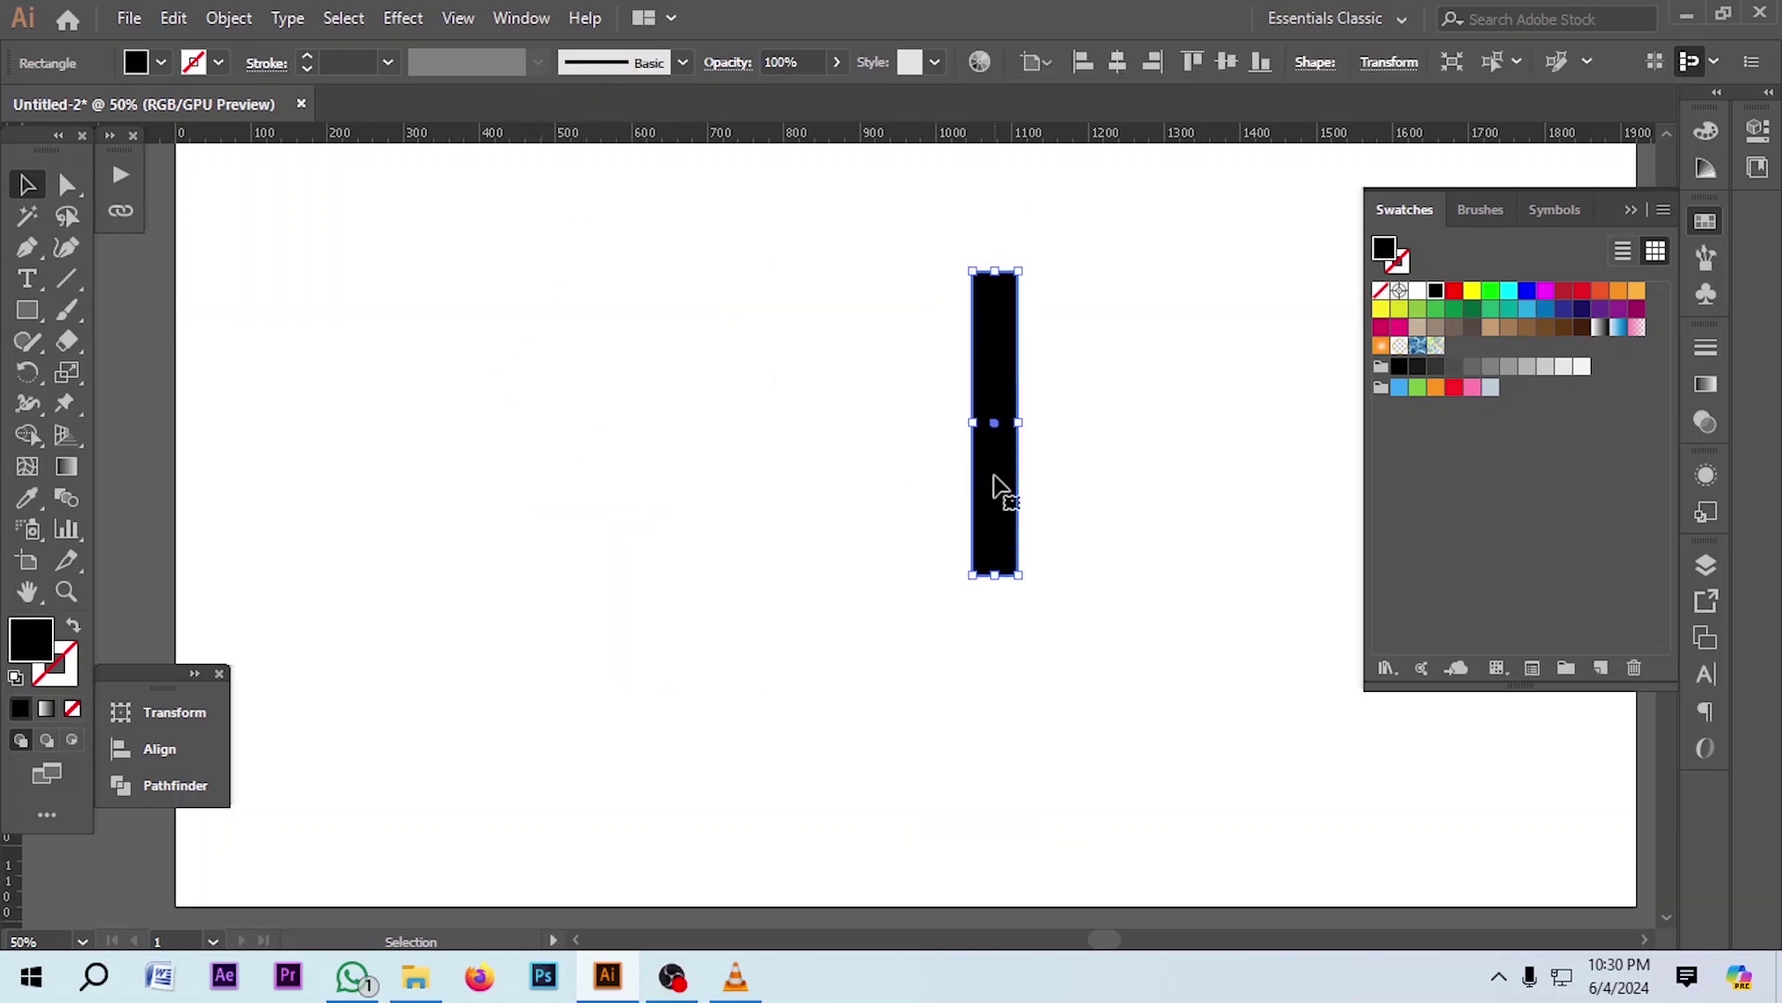
# Apply a 3D Revolve effect to the black rectangle with the position set to Front and the preview turned on
pyautogui.click(405, 19)
pyautogui.moveTo(602, 167)
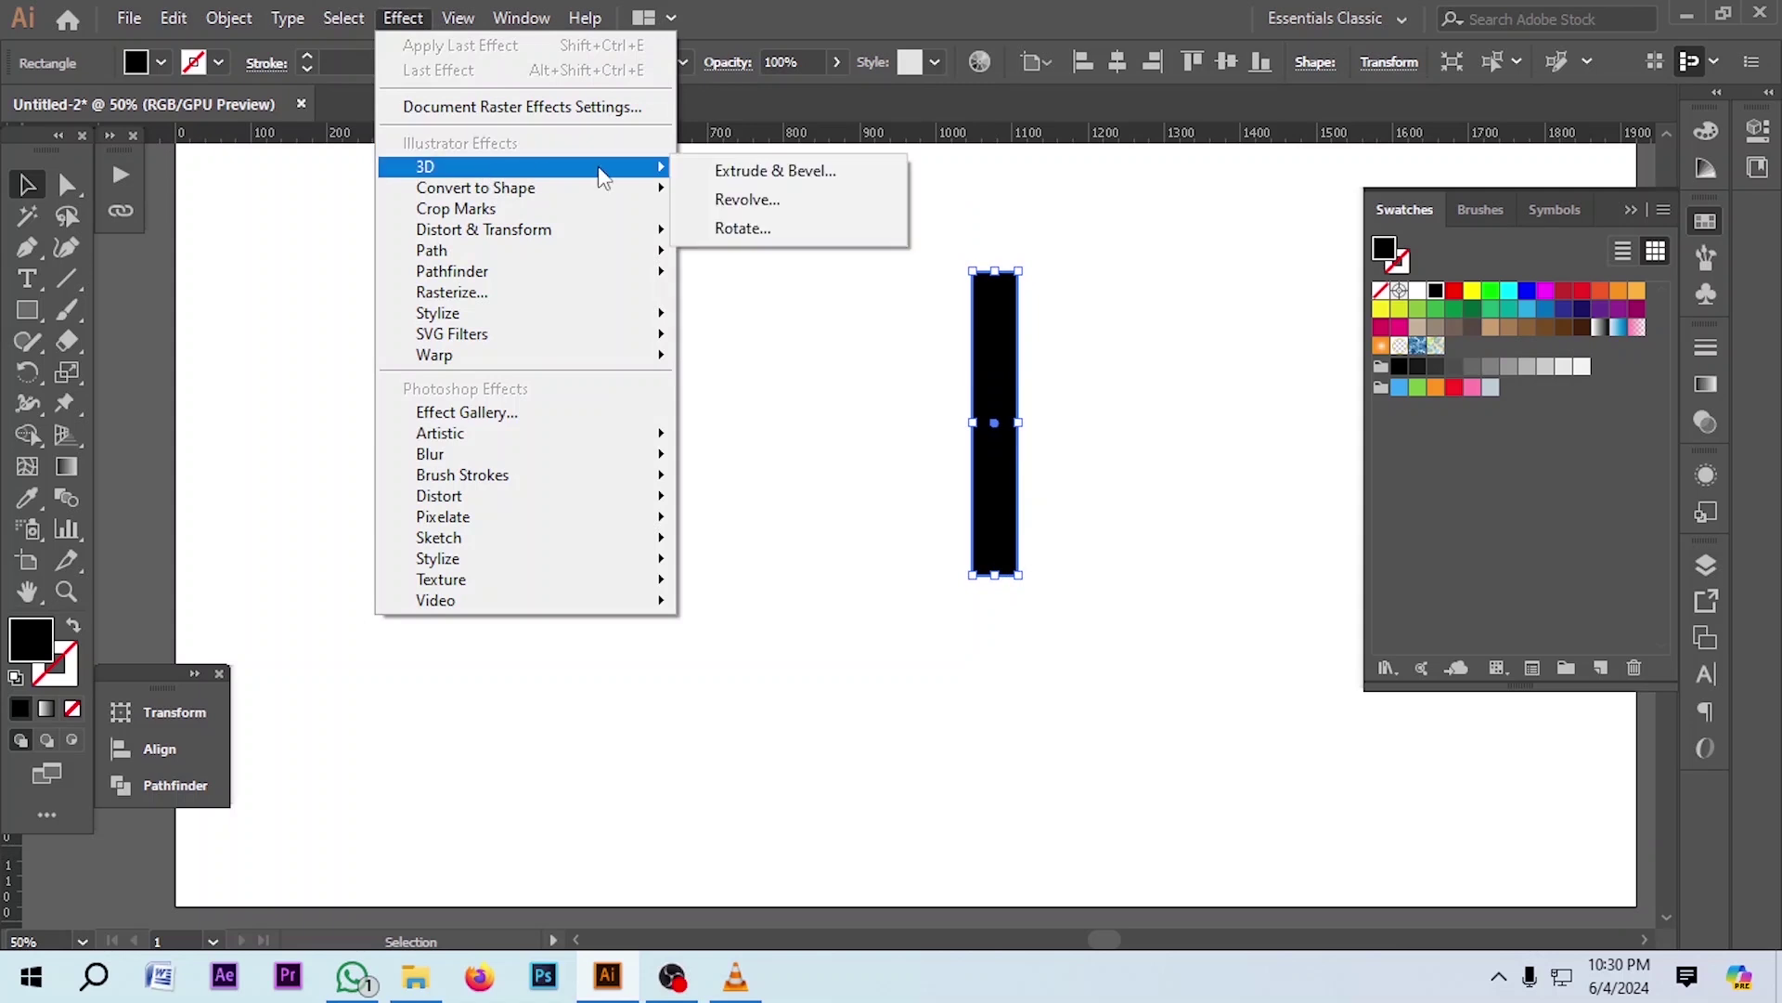
pyautogui.click(784, 203)
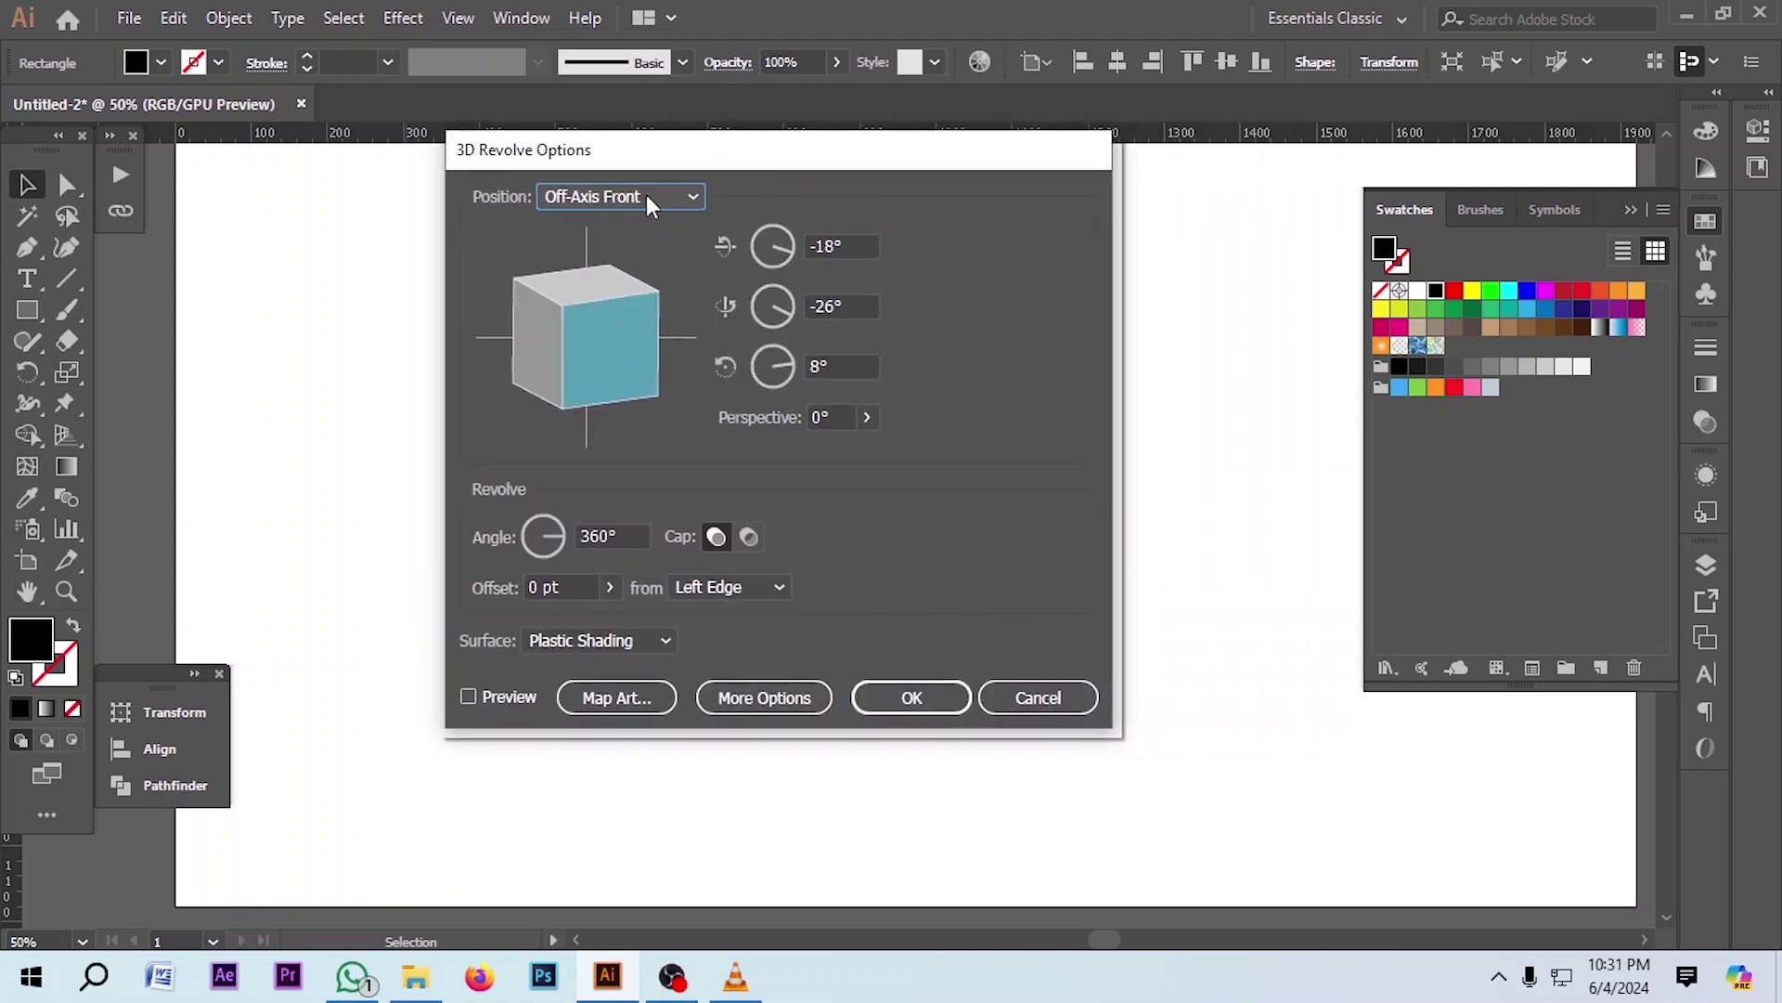
pyautogui.click(594, 198)
pyautogui.click(584, 261)
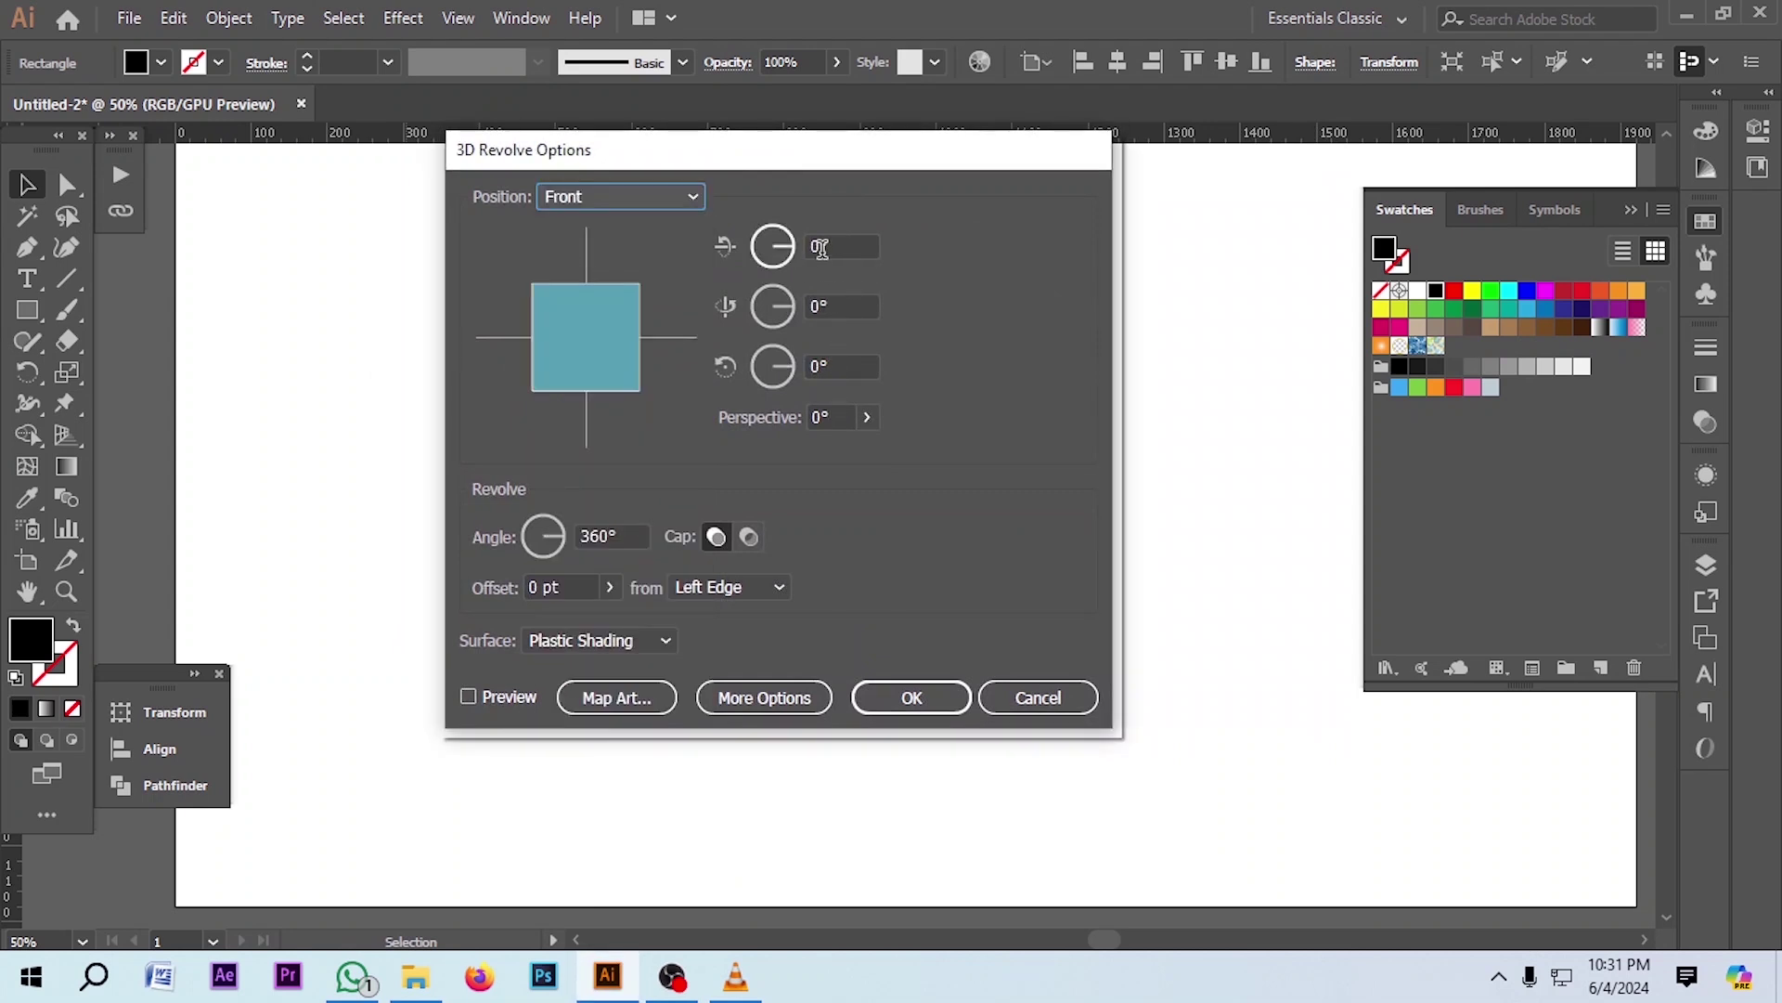
pyautogui.moveTo(747, 152); pyautogui.dragTo(514, 127)
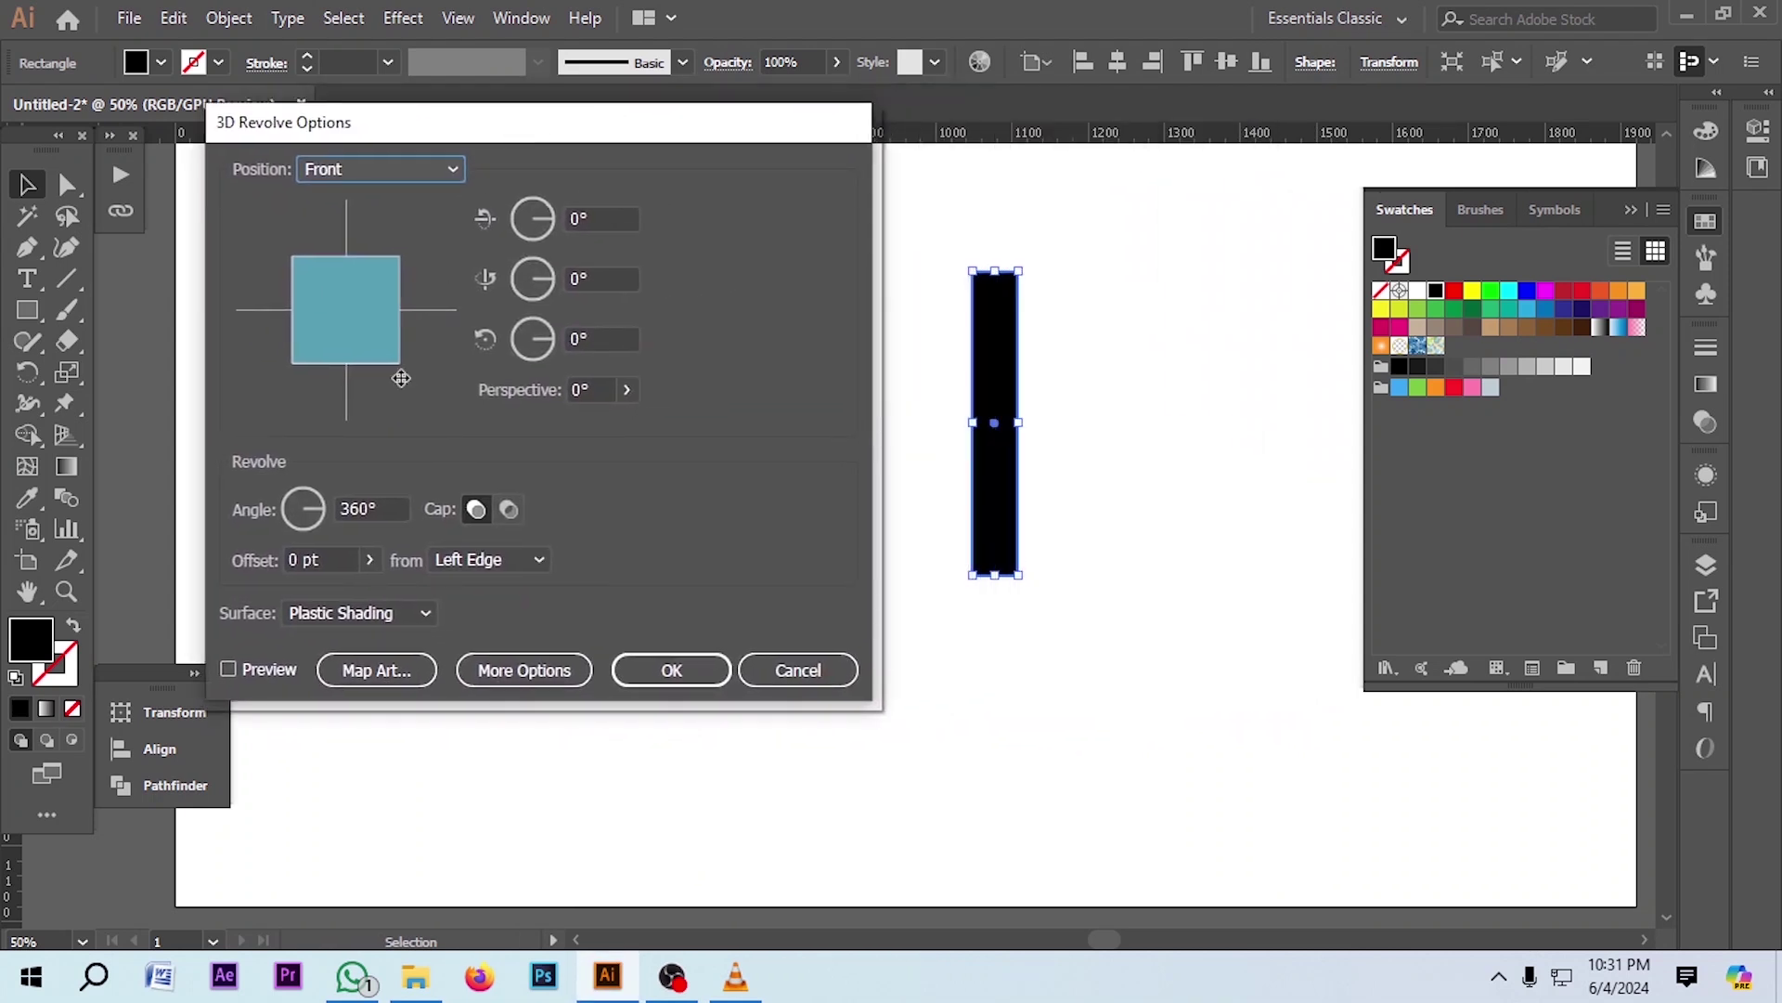
pyautogui.click(229, 669)
pyautogui.moveTo(711, 130); pyautogui.dragTo(660, 137)
# Map the slanted strip's New Symbol onto surface 3 of 3 of the revolved object
pyautogui.click(325, 677)
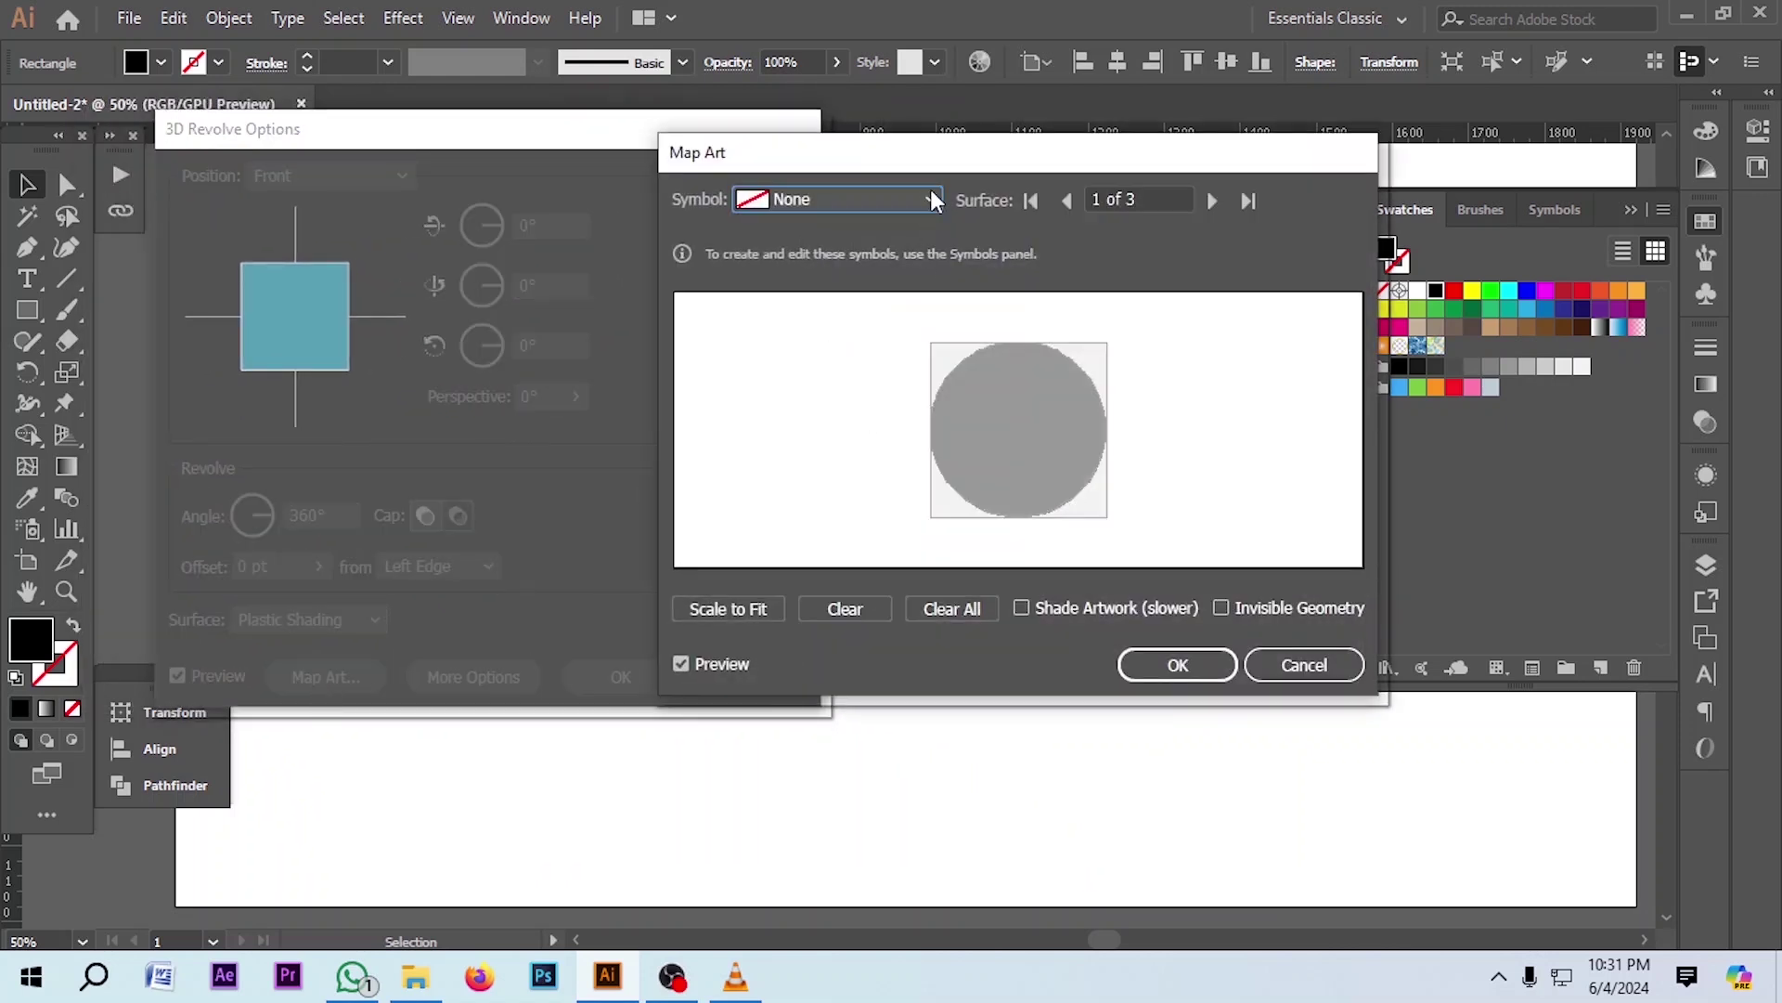
pyautogui.moveTo(986, 156); pyautogui.dragTo(498, 141)
pyautogui.click(381, 174)
pyautogui.click(381, 174)
pyautogui.click(728, 174)
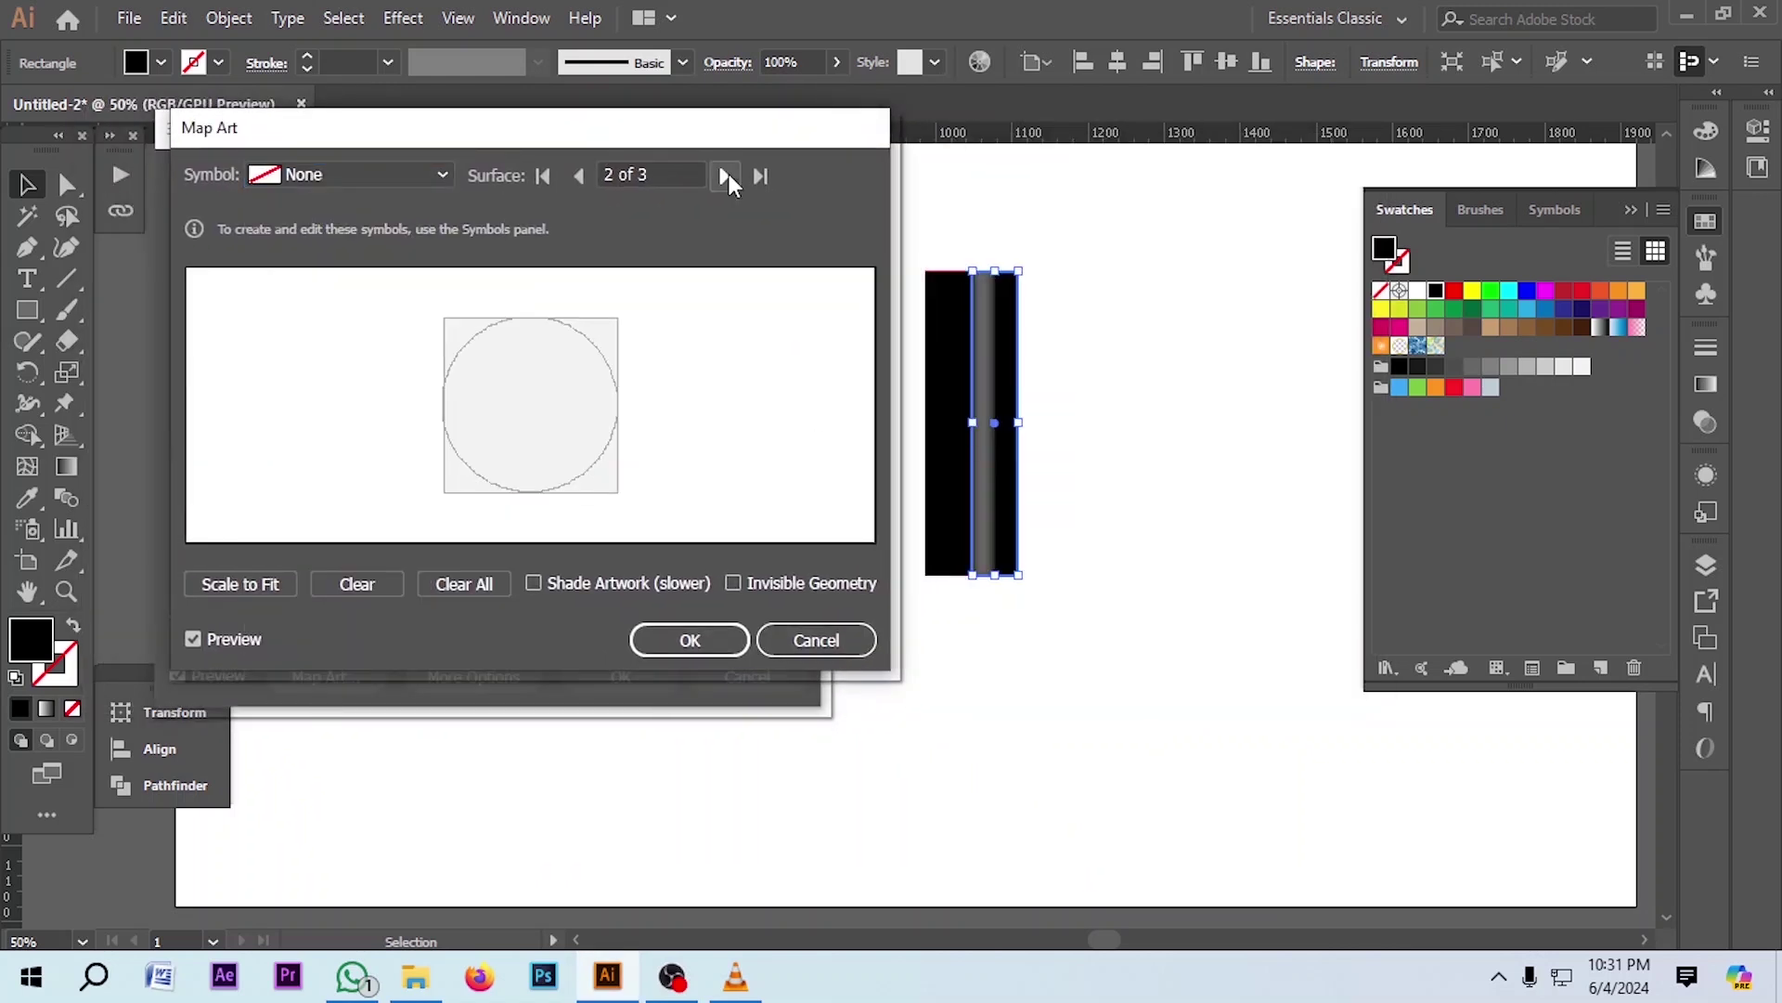
pyautogui.click(728, 174)
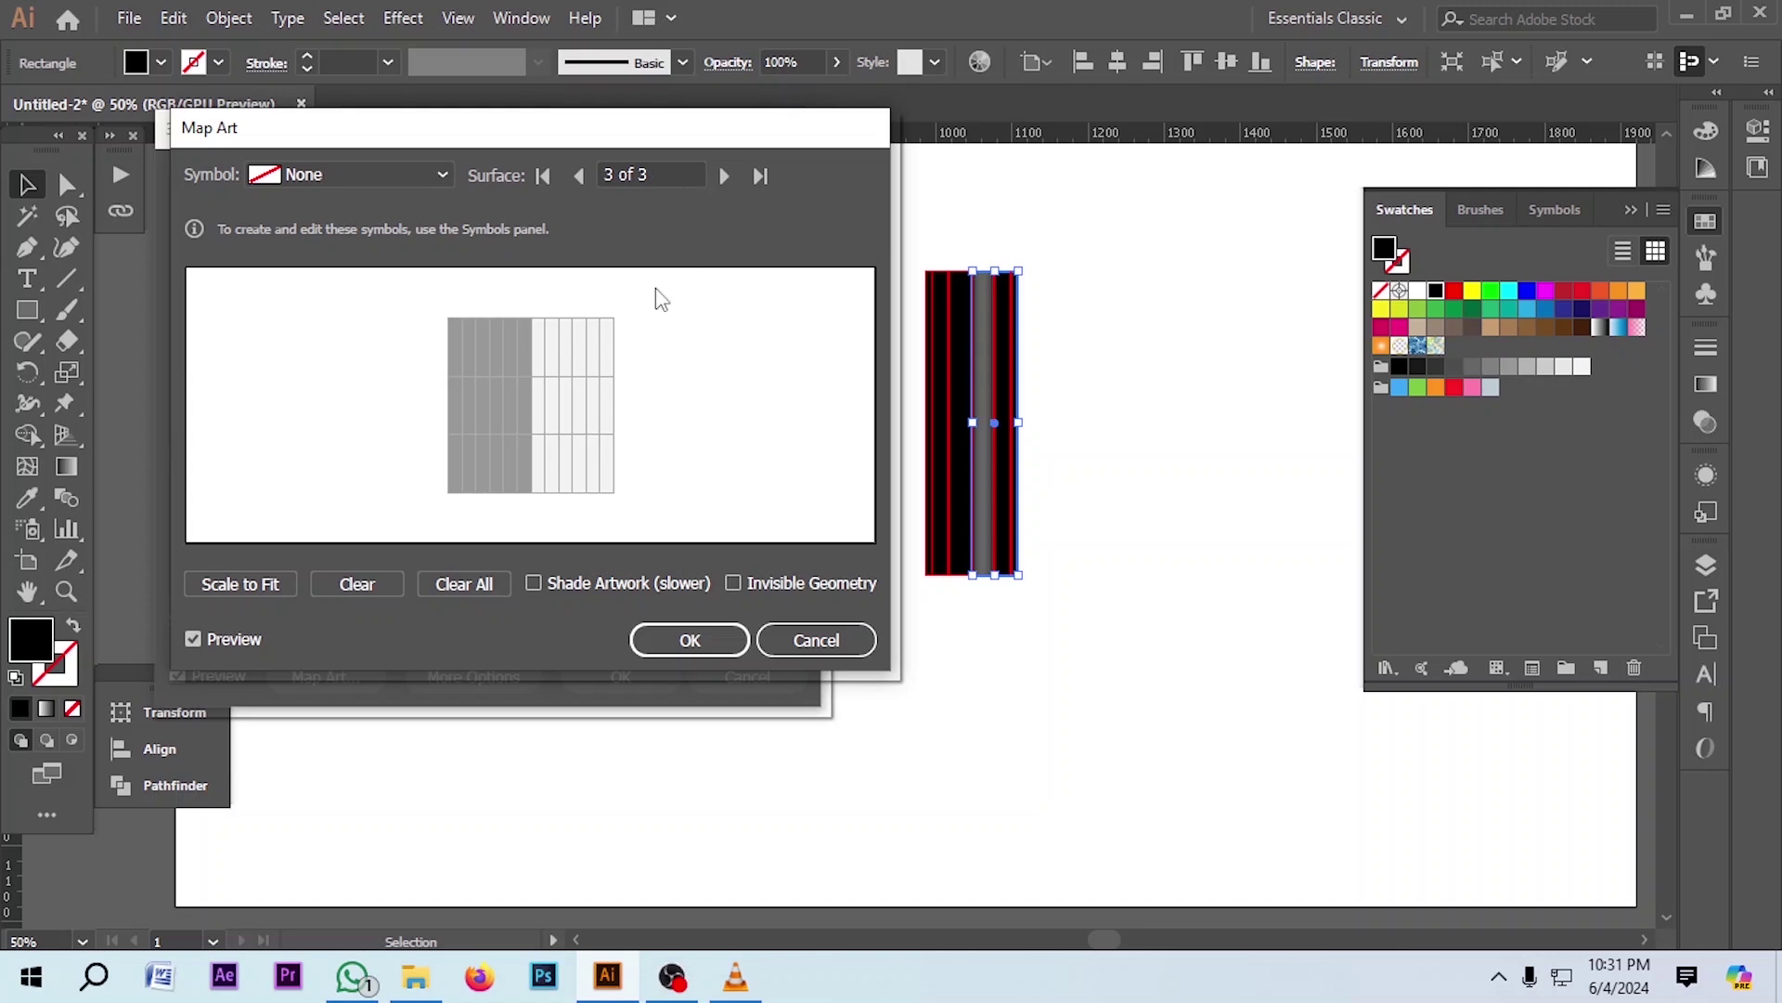
pyautogui.click(359, 180)
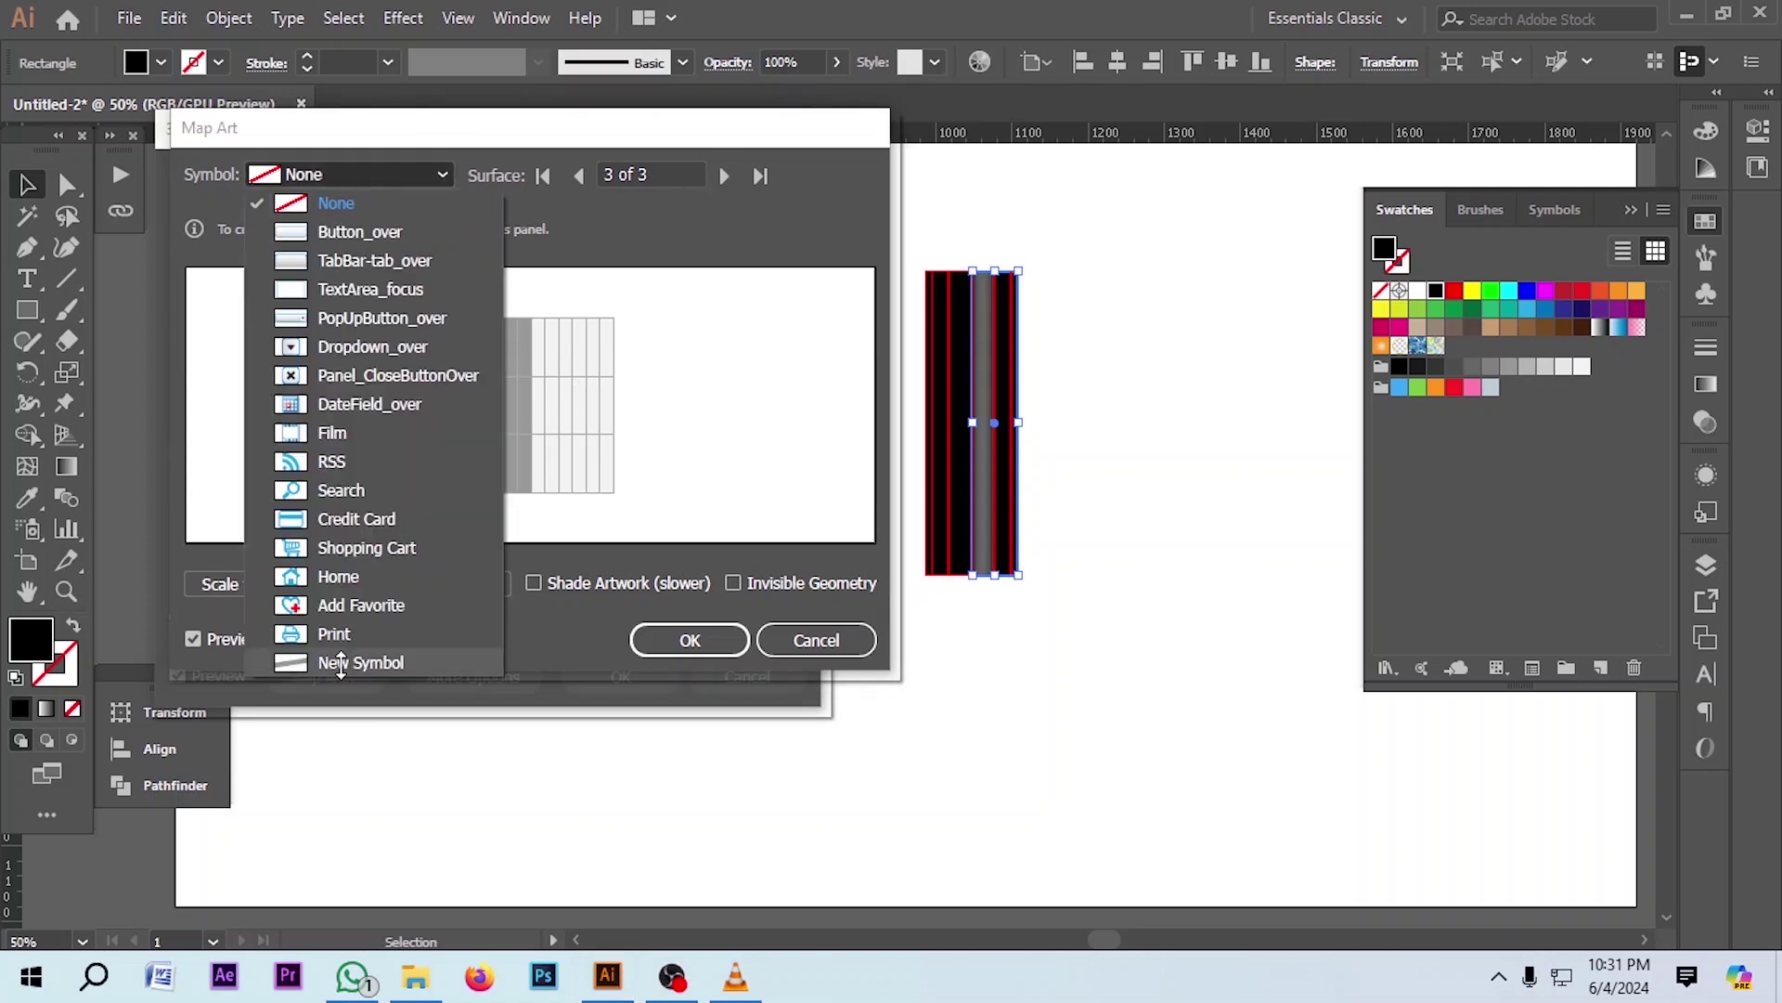
pyautogui.click(312, 173)
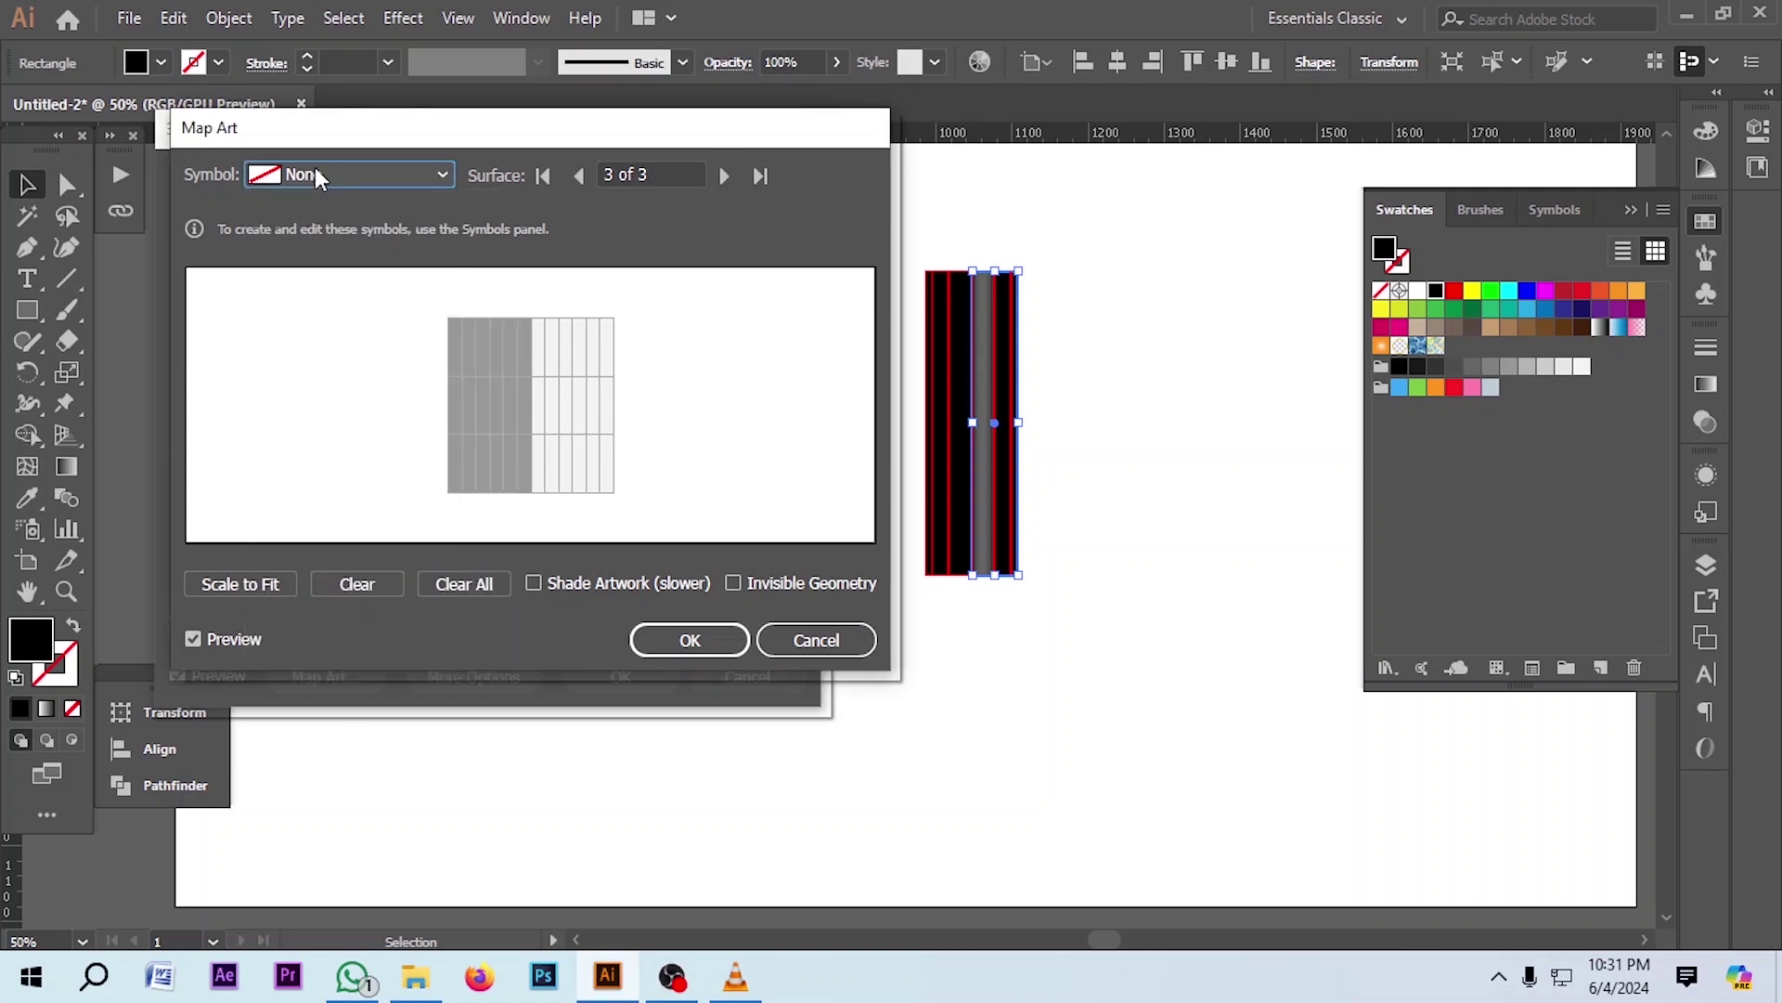
pyautogui.click(312, 172)
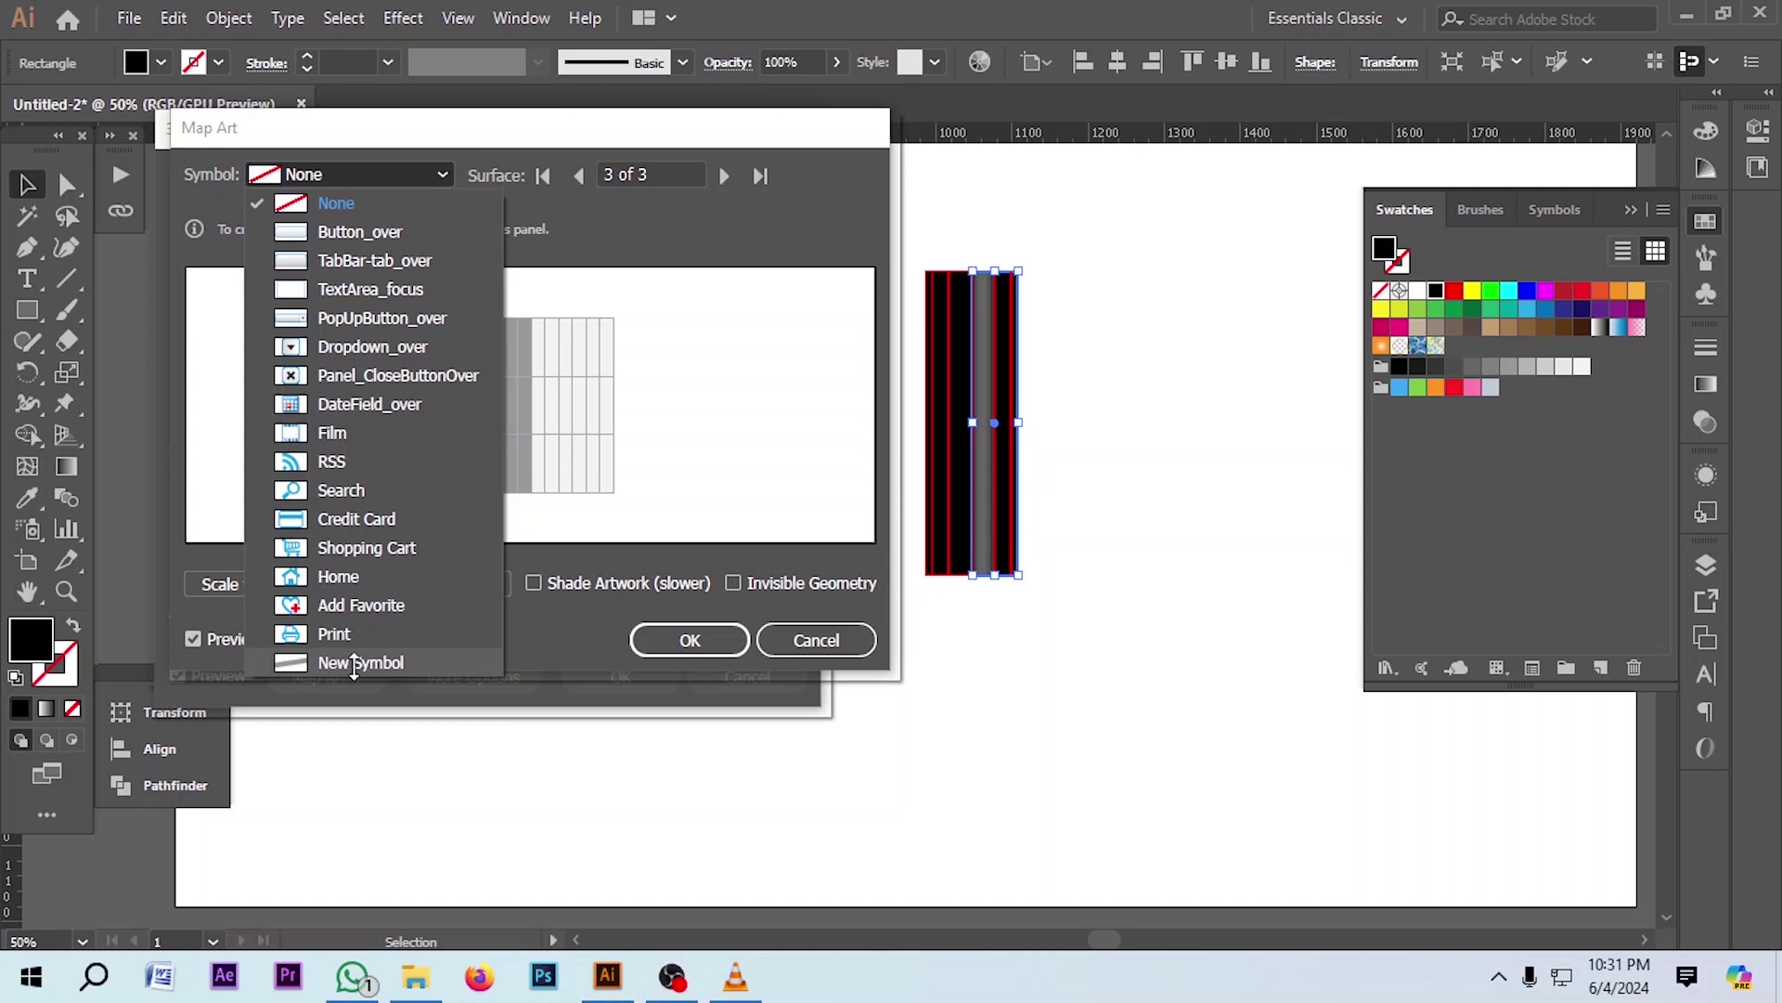
pyautogui.click(396, 661)
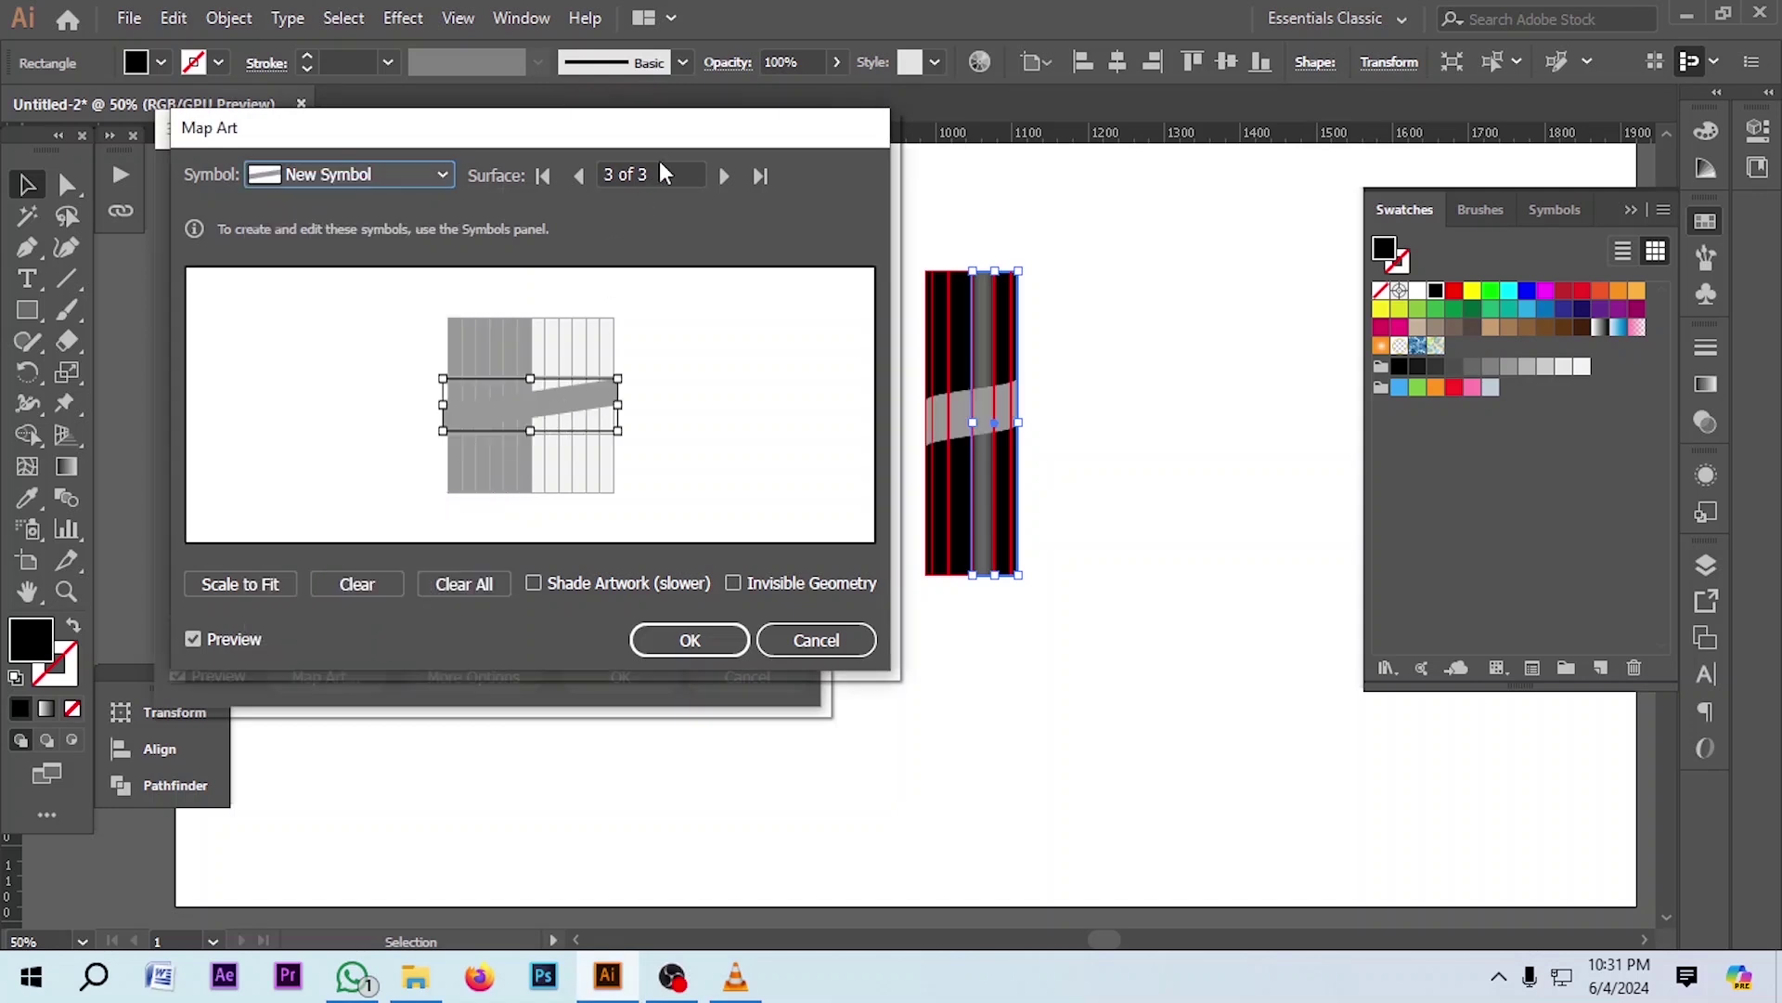
# Make the revolve geometry invisible, tilt the mapped symbol slightly counterclockwise, and apply the 3D effect
pyautogui.moveTo(682, 130); pyautogui.dragTo(552, 128)
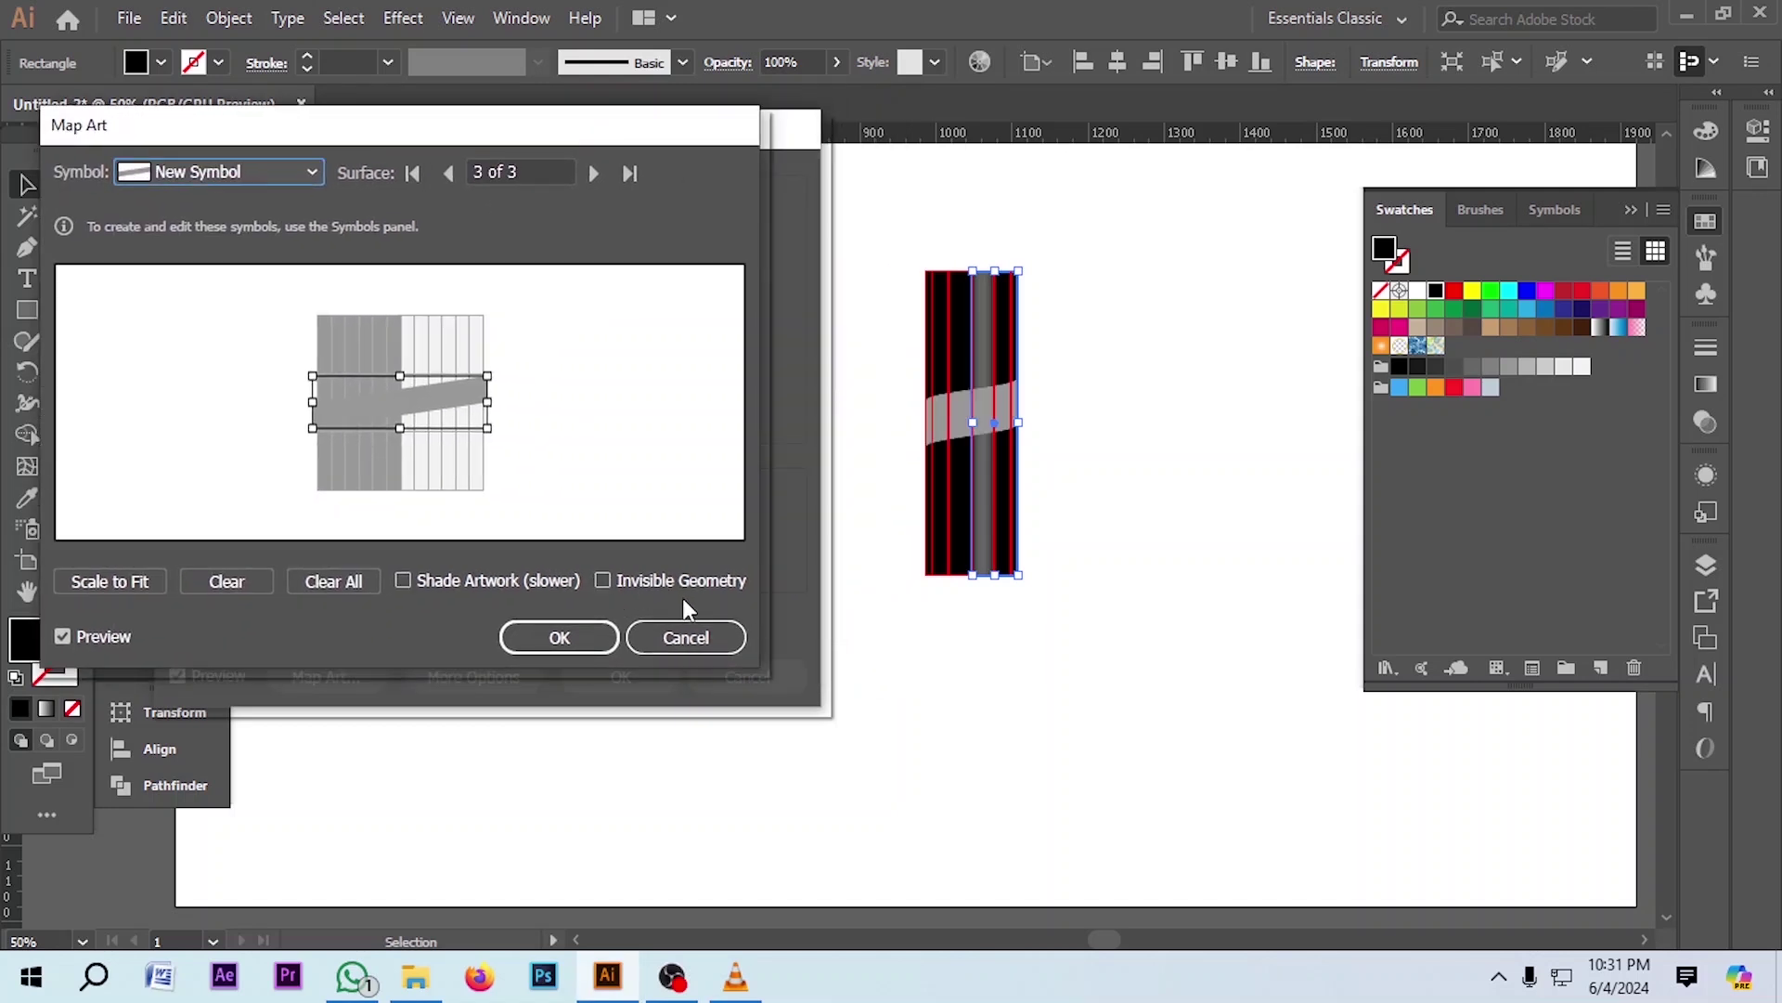
pyautogui.click(603, 581)
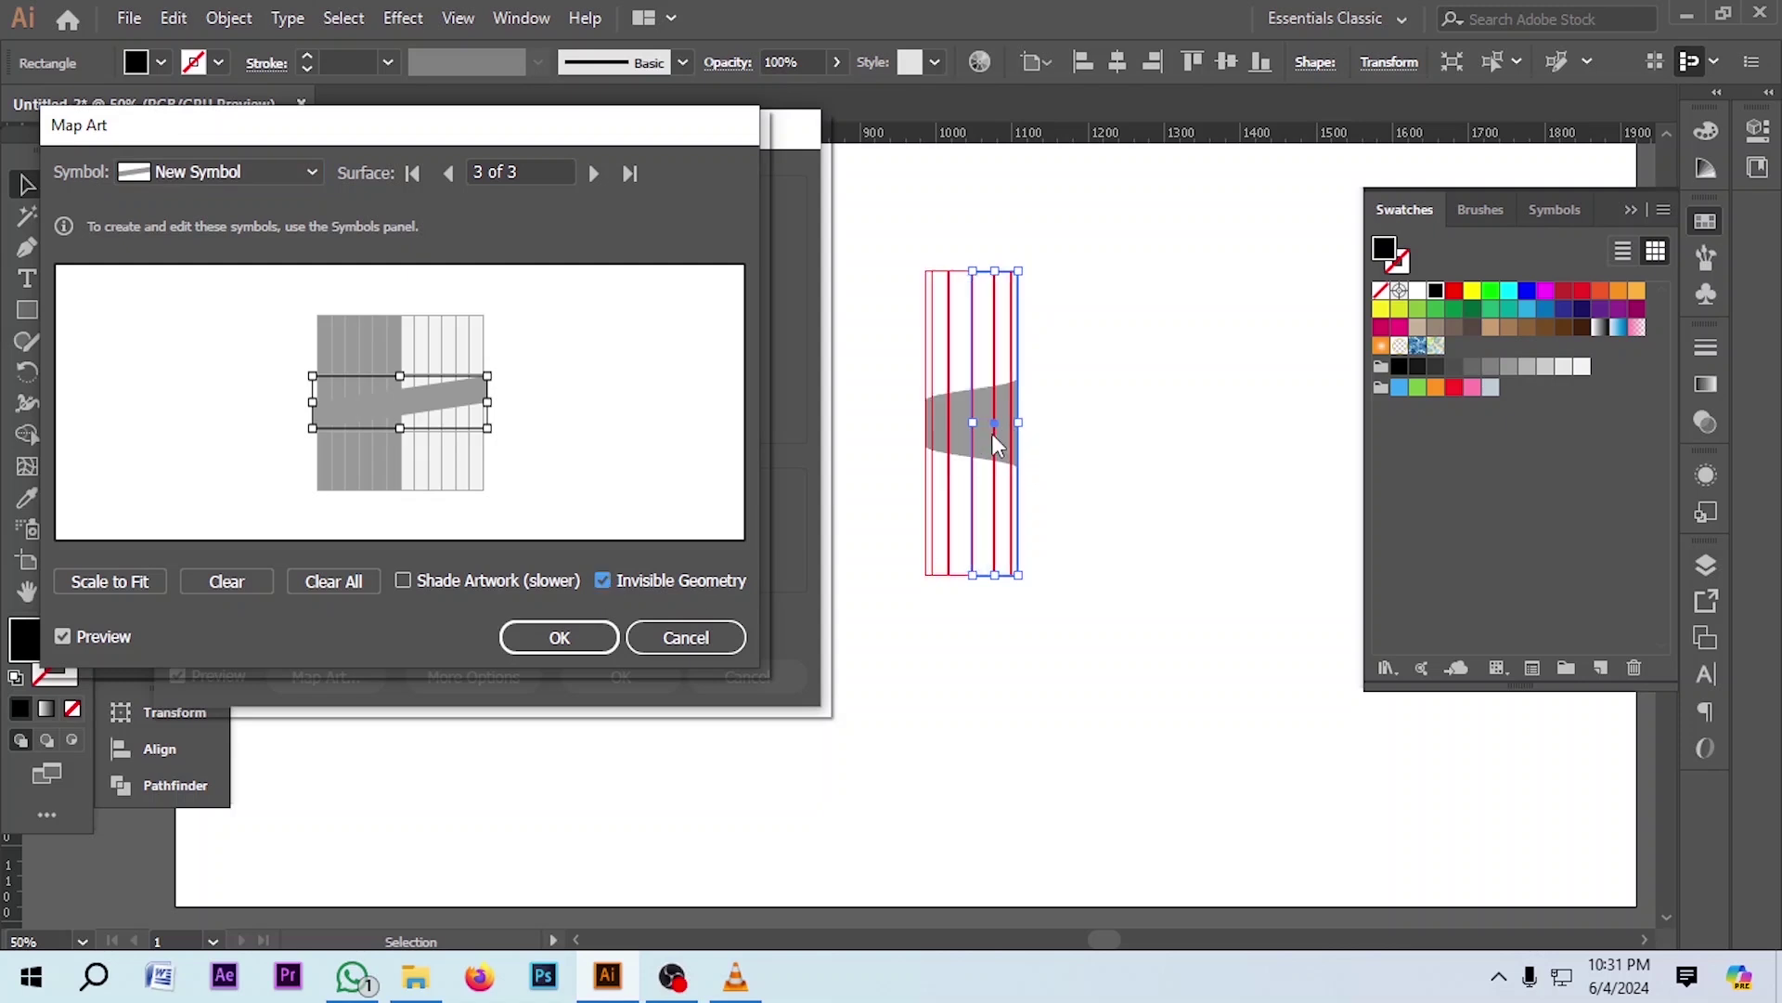
pyautogui.moveTo(503, 408); pyautogui.dragTo(509, 388)
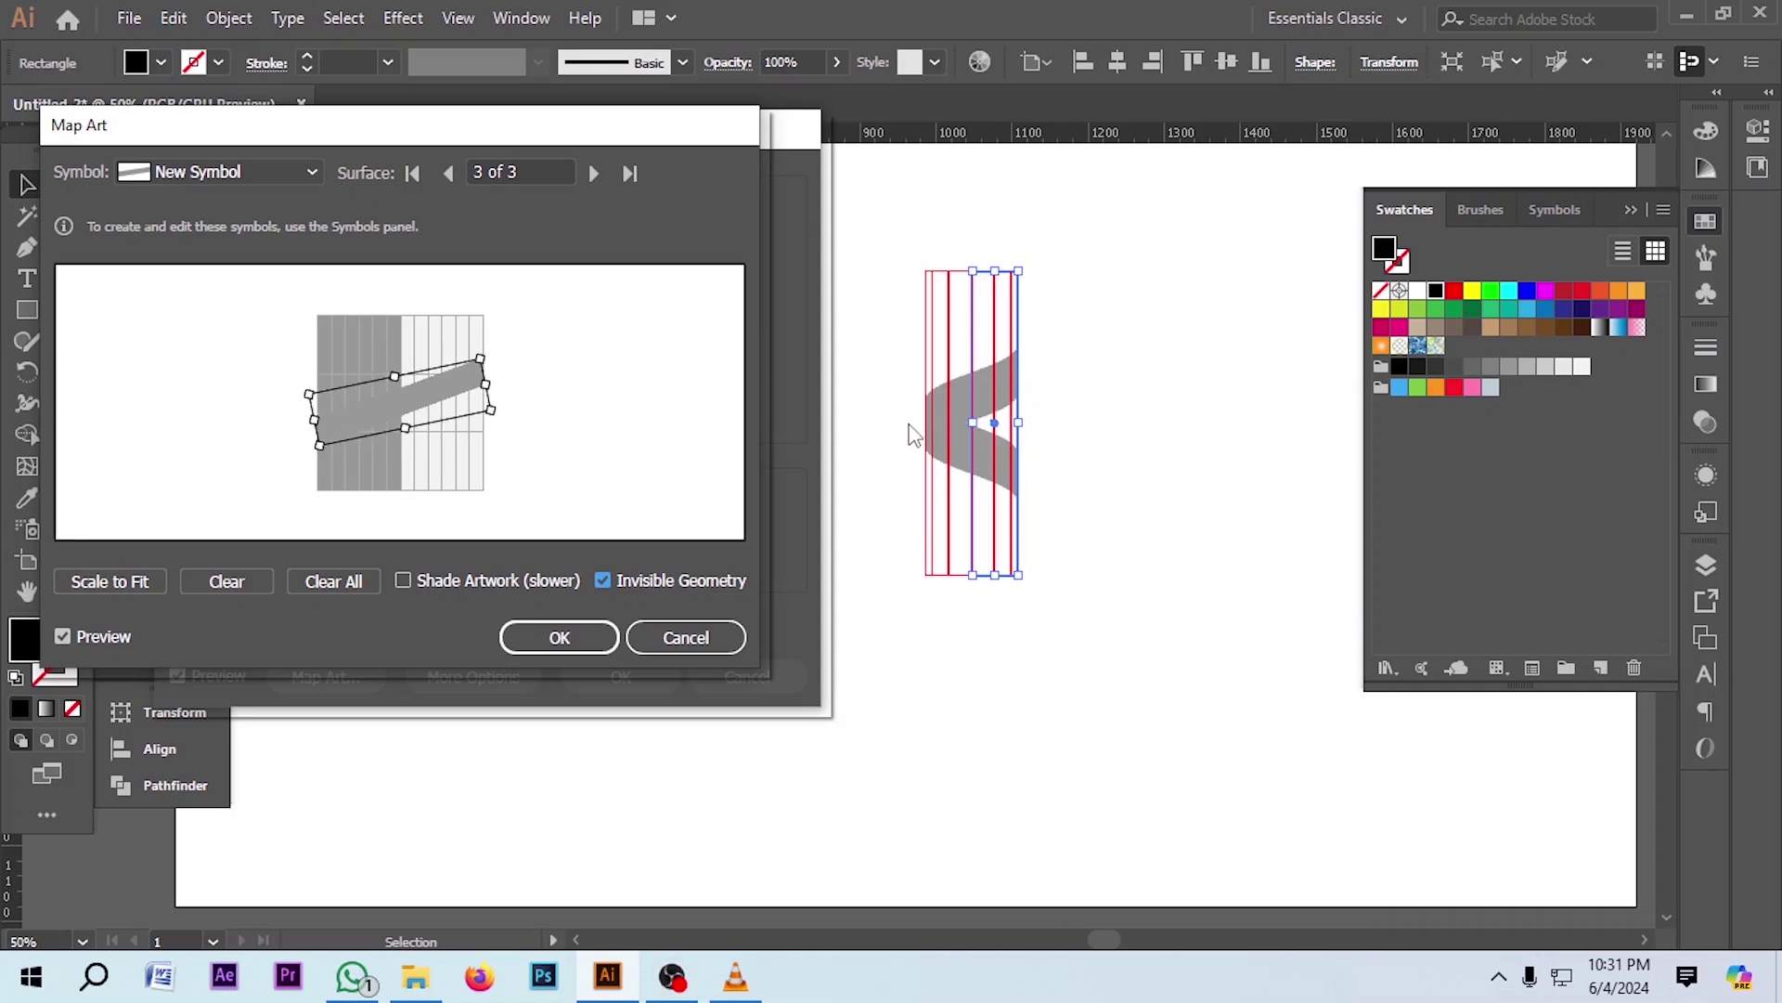
pyautogui.click(563, 647)
pyautogui.click(562, 678)
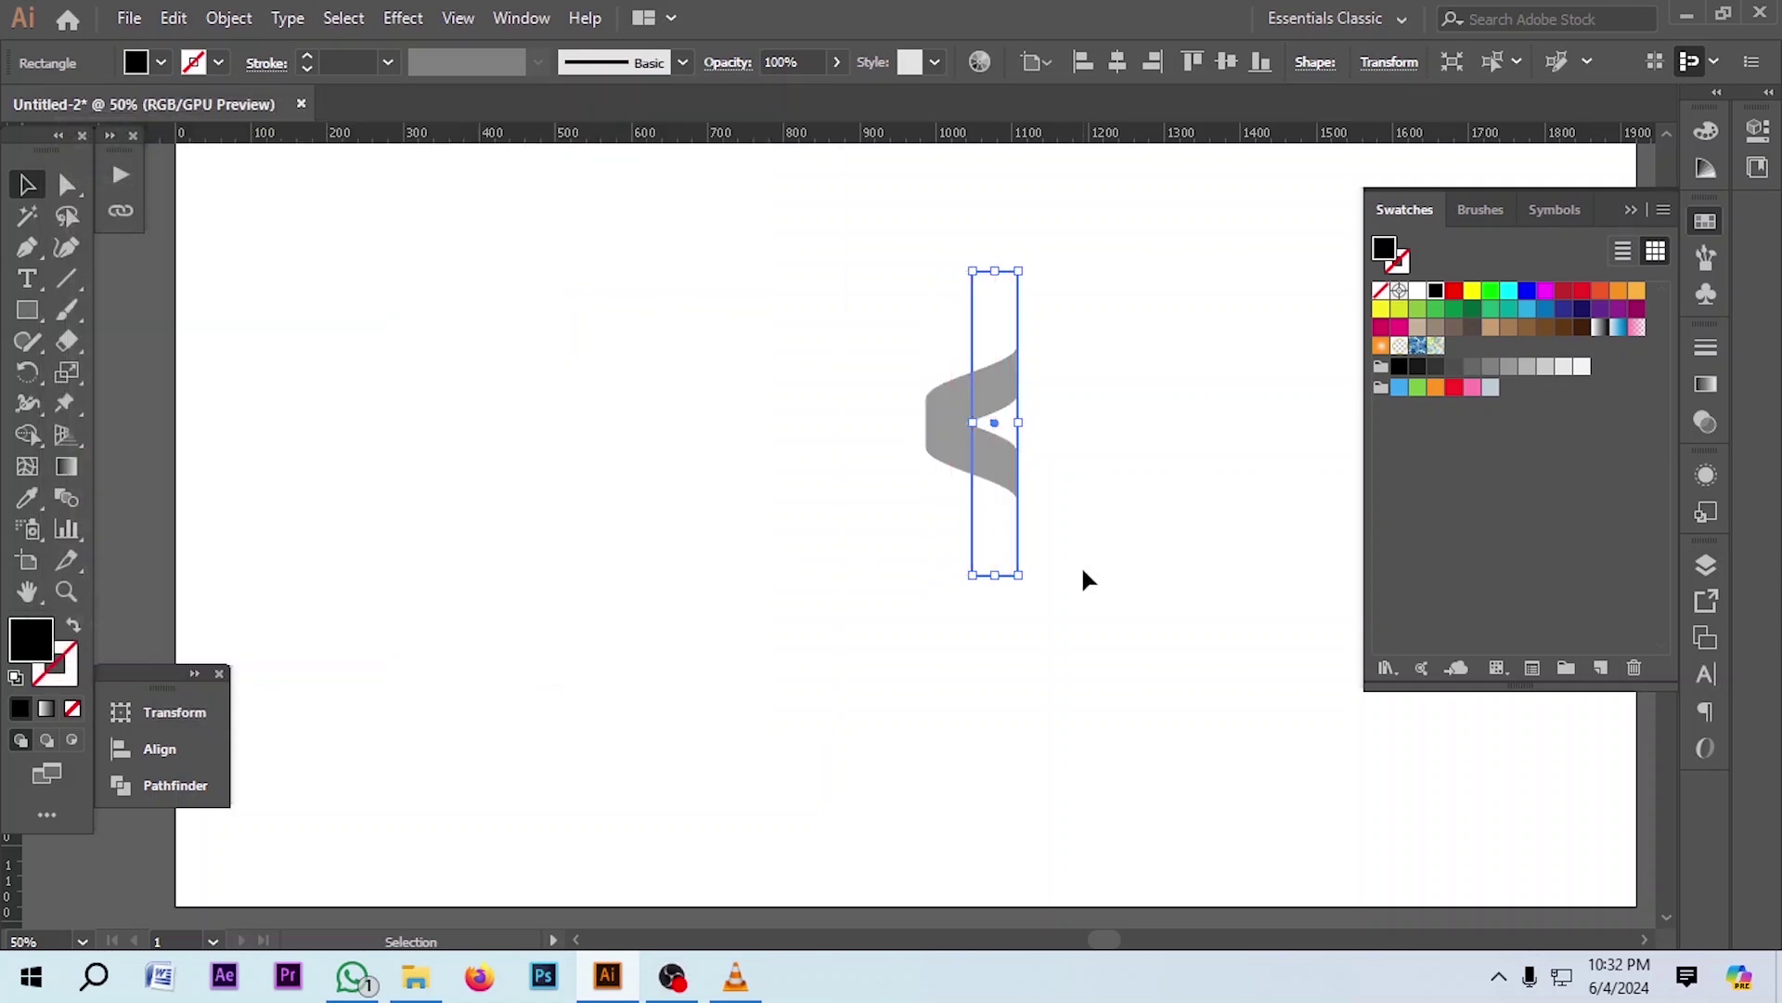
# Expand the appearance of the revolved object into an editable vector group
pyautogui.click(1133, 316)
pyautogui.click(1017, 413)
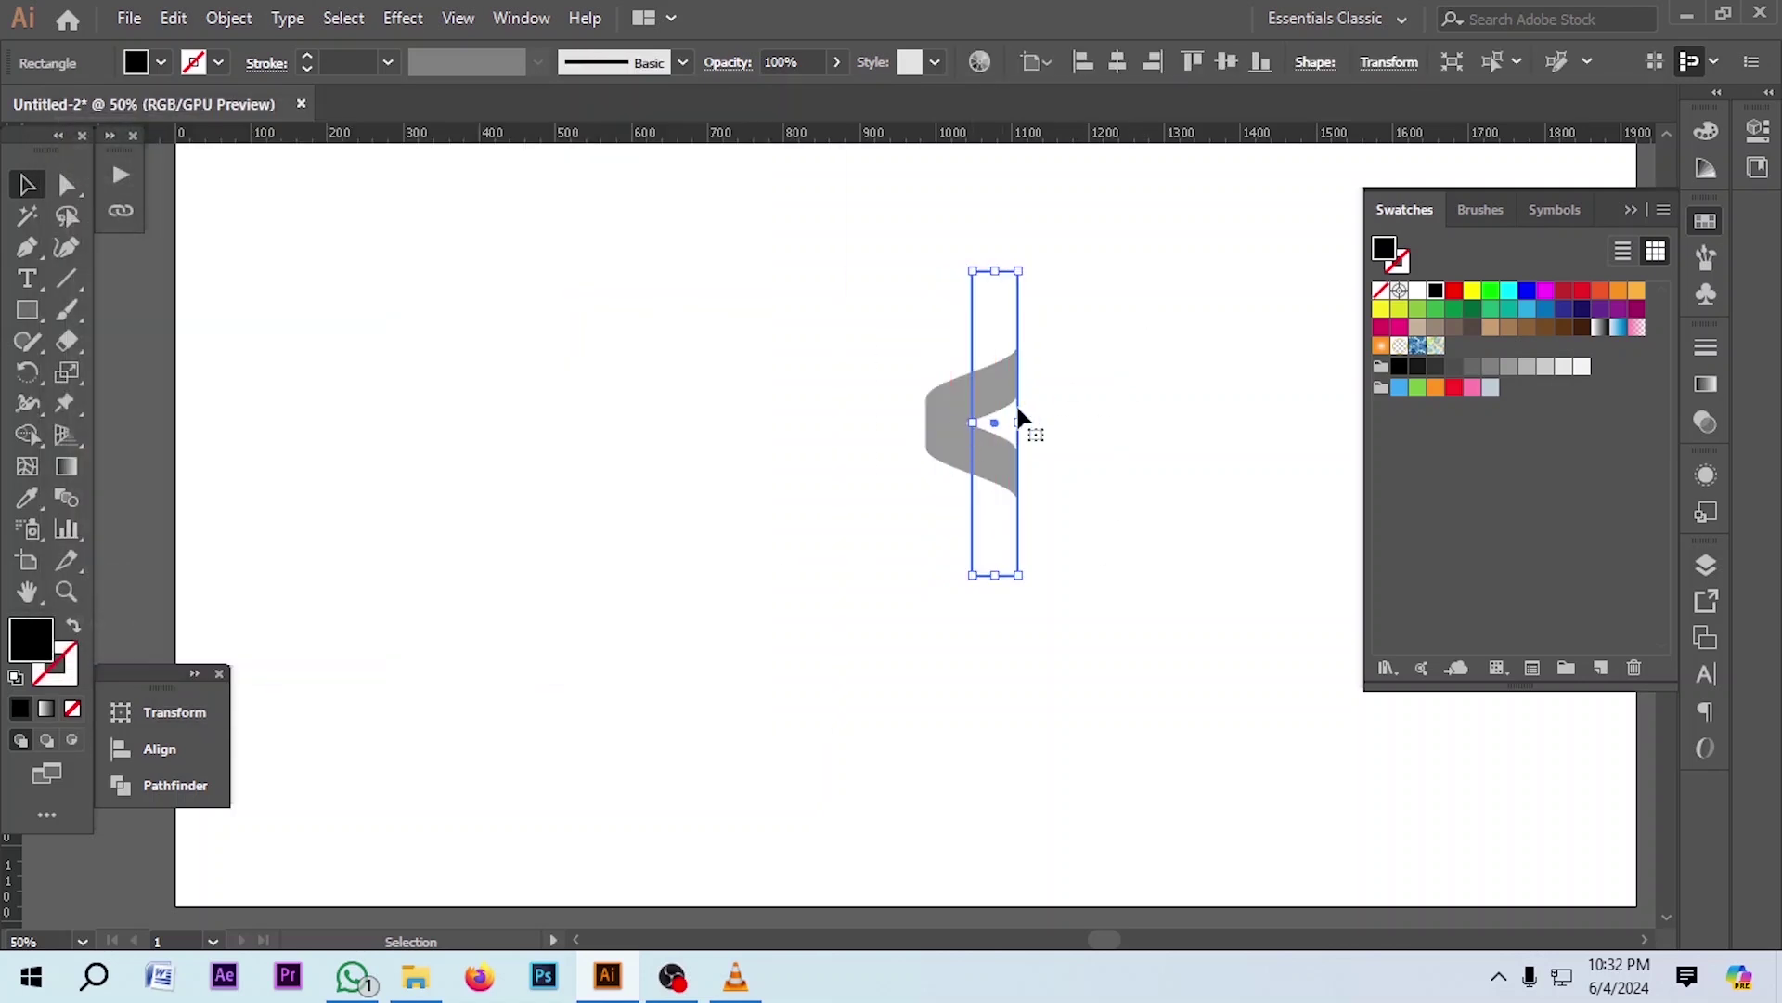
pyautogui.click(232, 18)
pyautogui.click(371, 315)
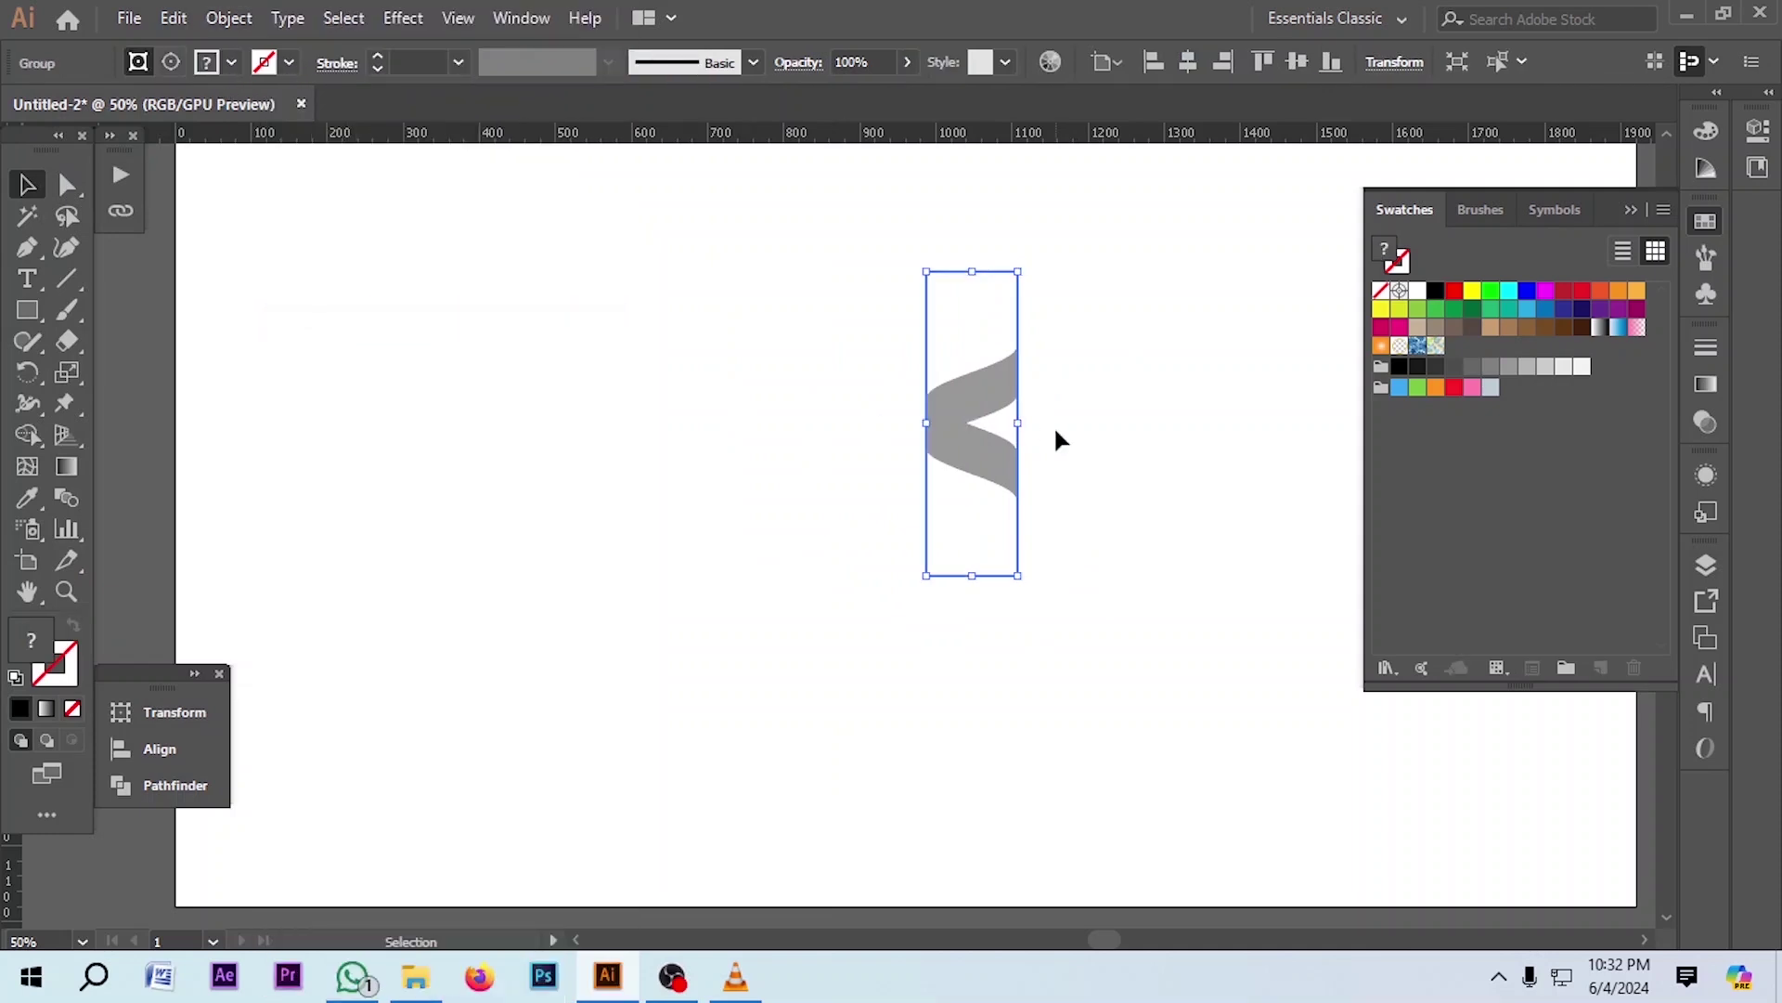
pyautogui.click(1077, 444)
# Delete the unfilled rectangle outline around the expanded ribbon, leaving only the gray shapes
pyautogui.click(54, 182)
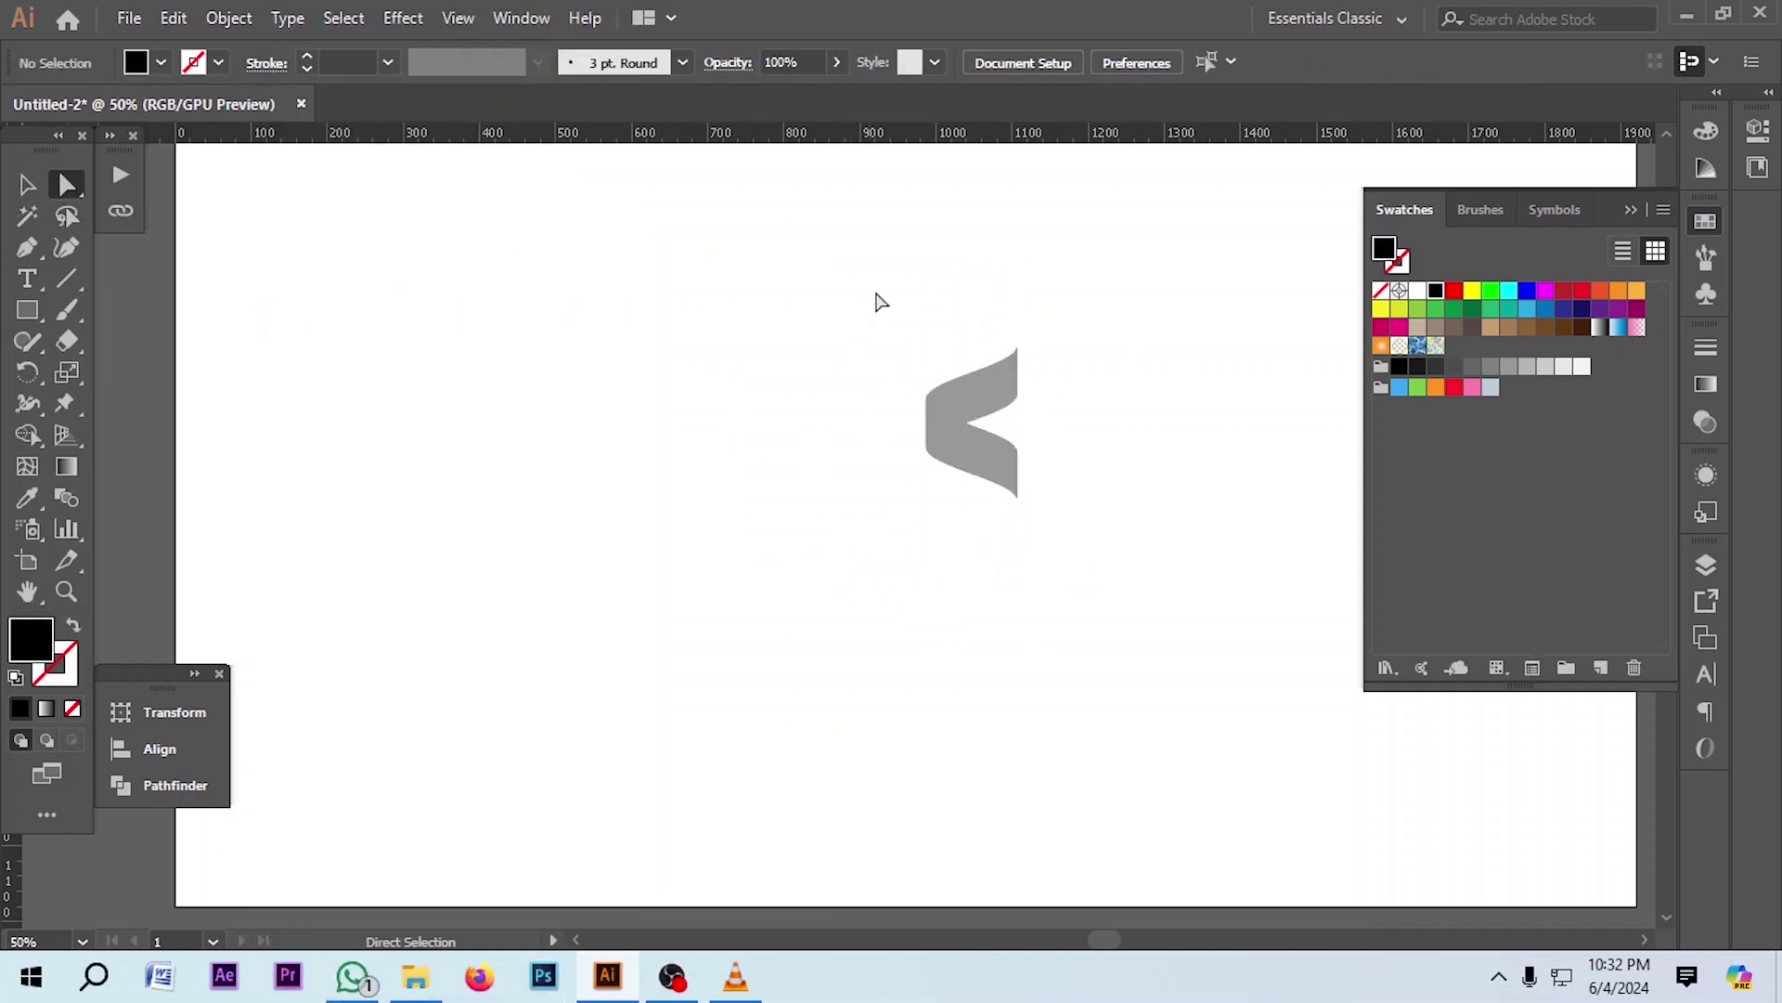
pyautogui.moveTo(687, 247); pyautogui.dragTo(1189, 320)
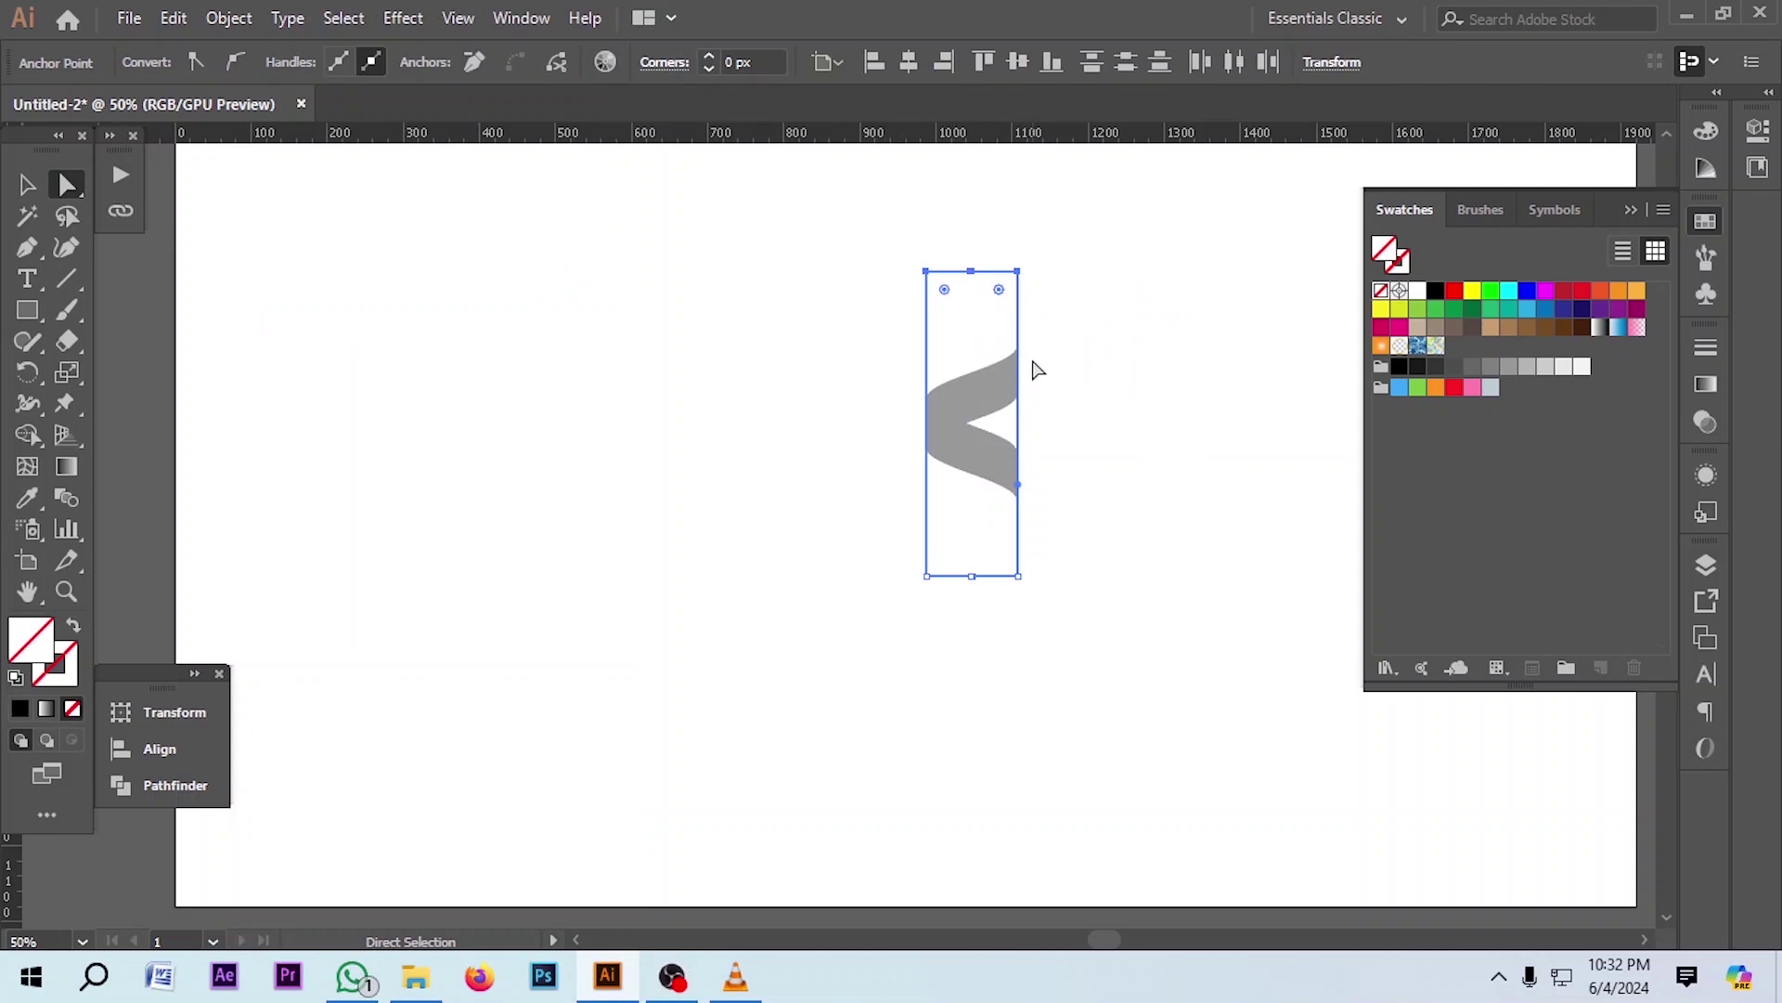
pyautogui.press('Delete')
pyautogui.press('Delete')
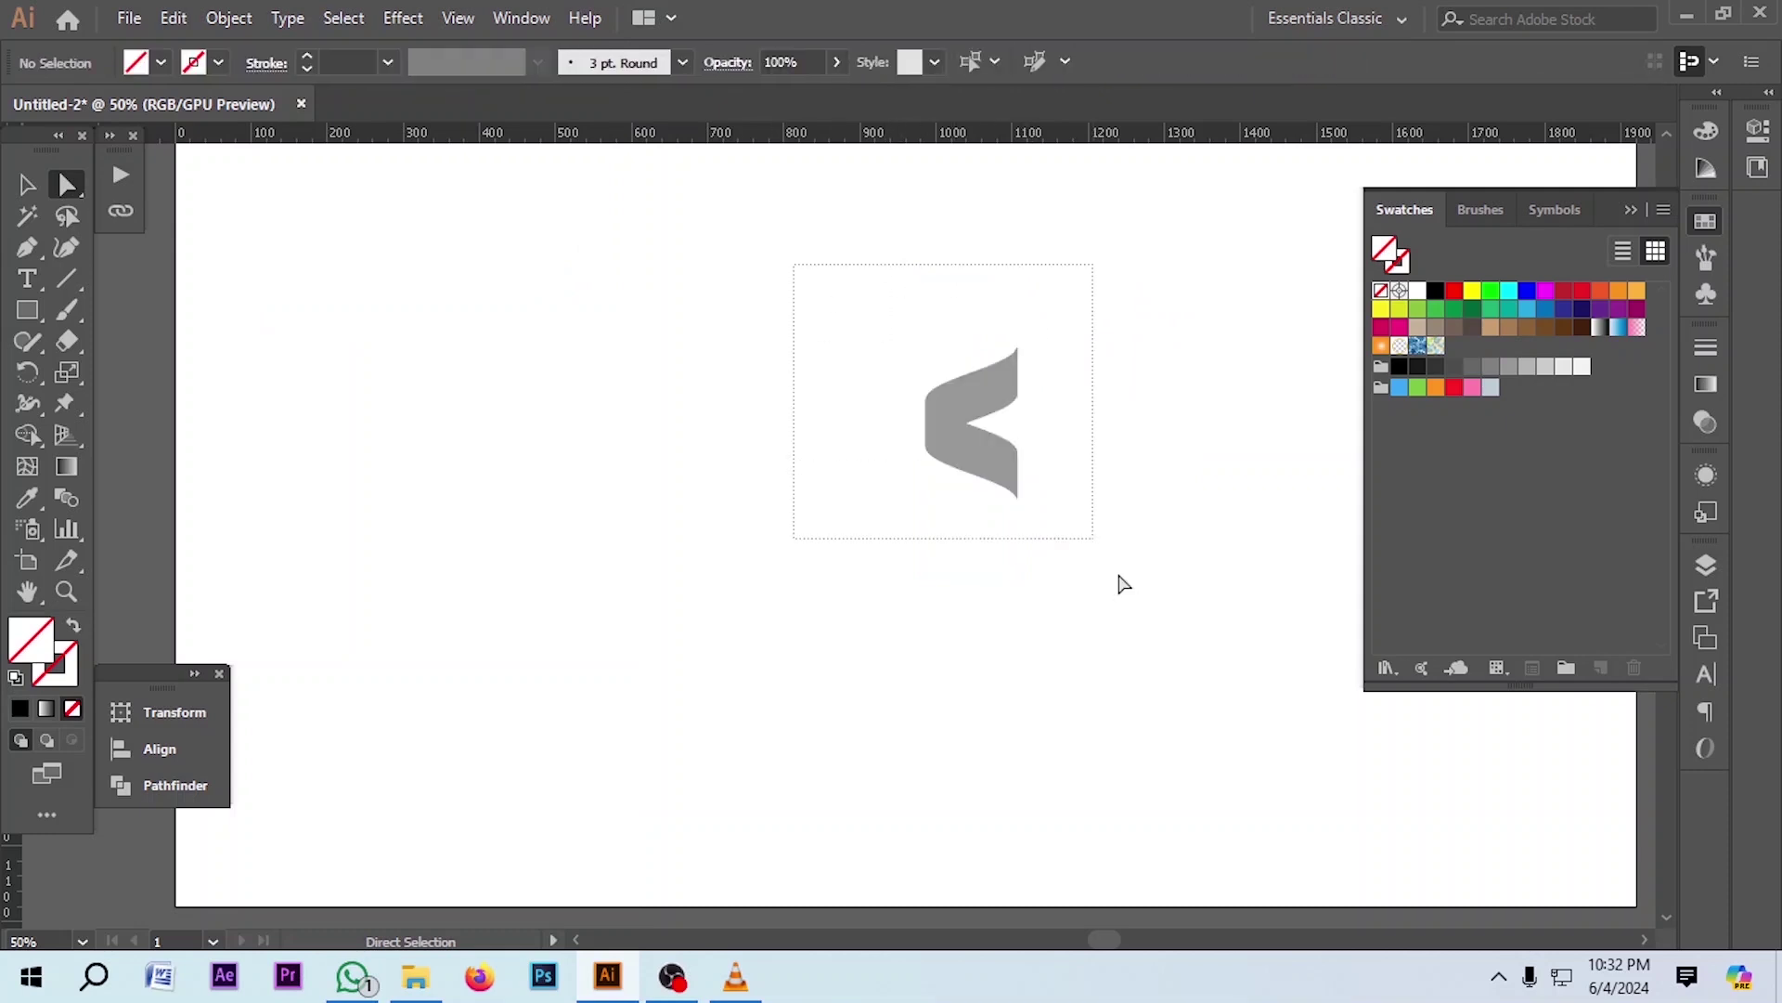
# Select the remaining gray ribbon and enlarge it proportionally
pyautogui.hotkey('ctrl', 'a')
pyautogui.click(26, 185)
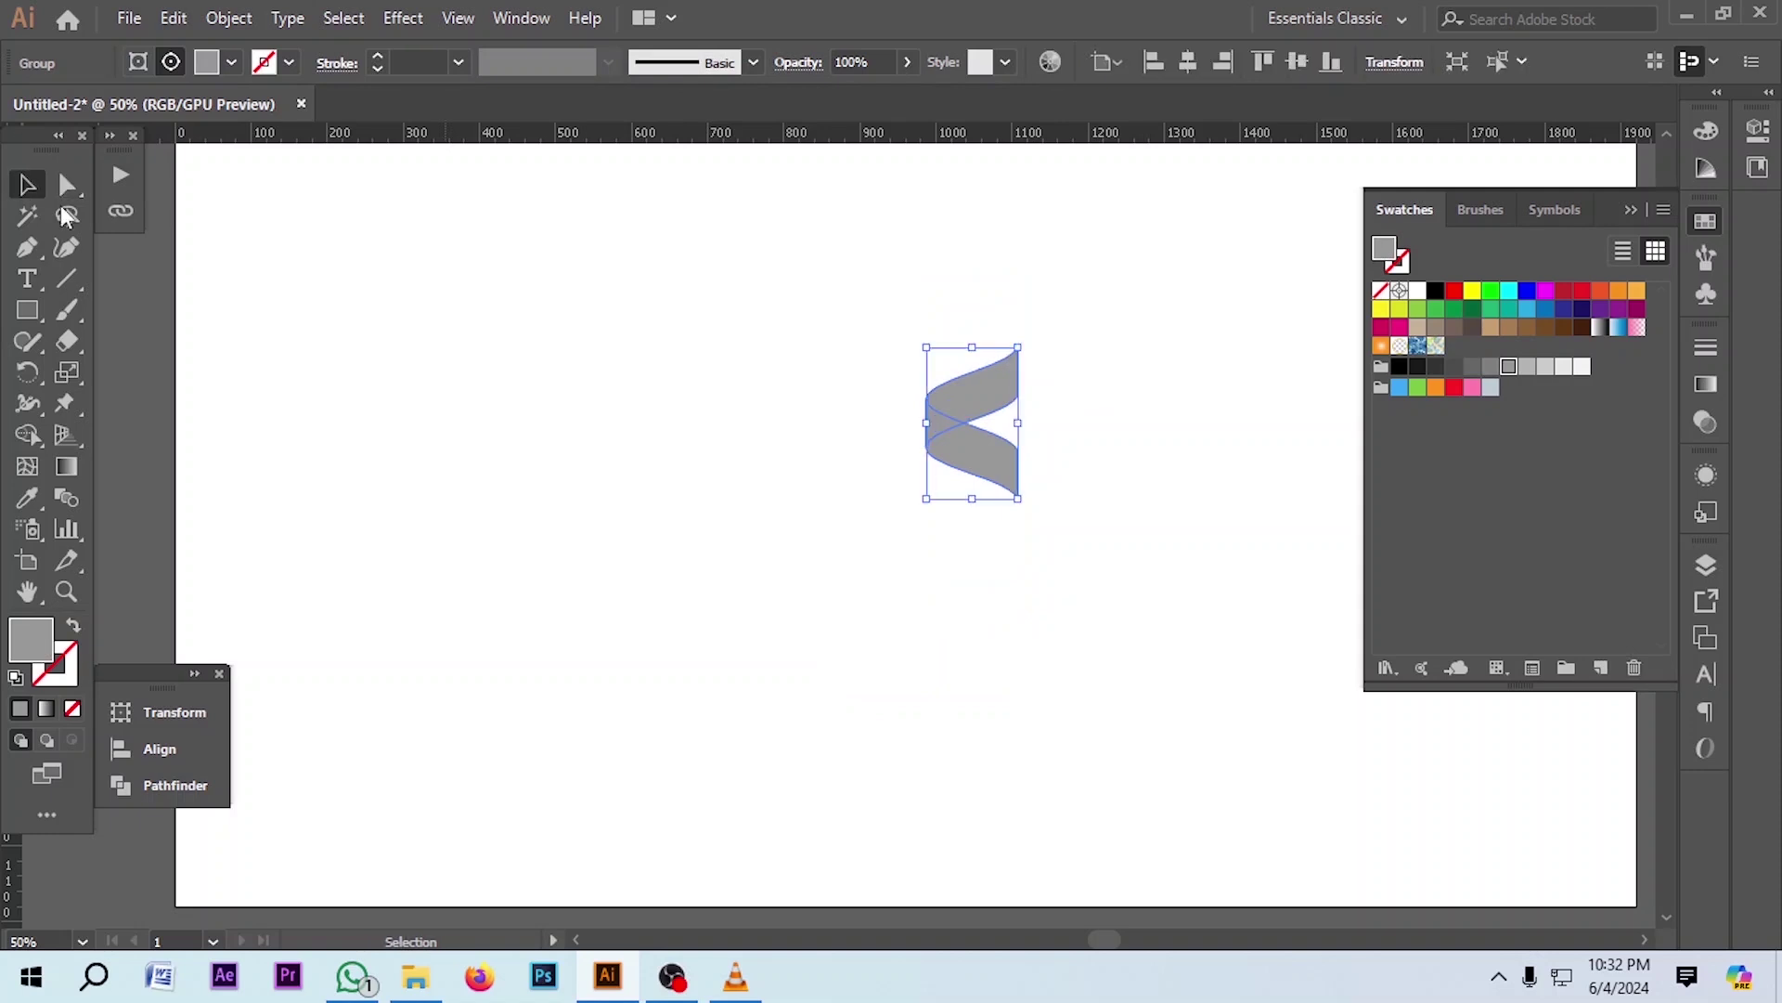
pyautogui.hotkey('ctrl', '=')
pyautogui.moveTo(738, 409); pyautogui.dragTo(676, 408)
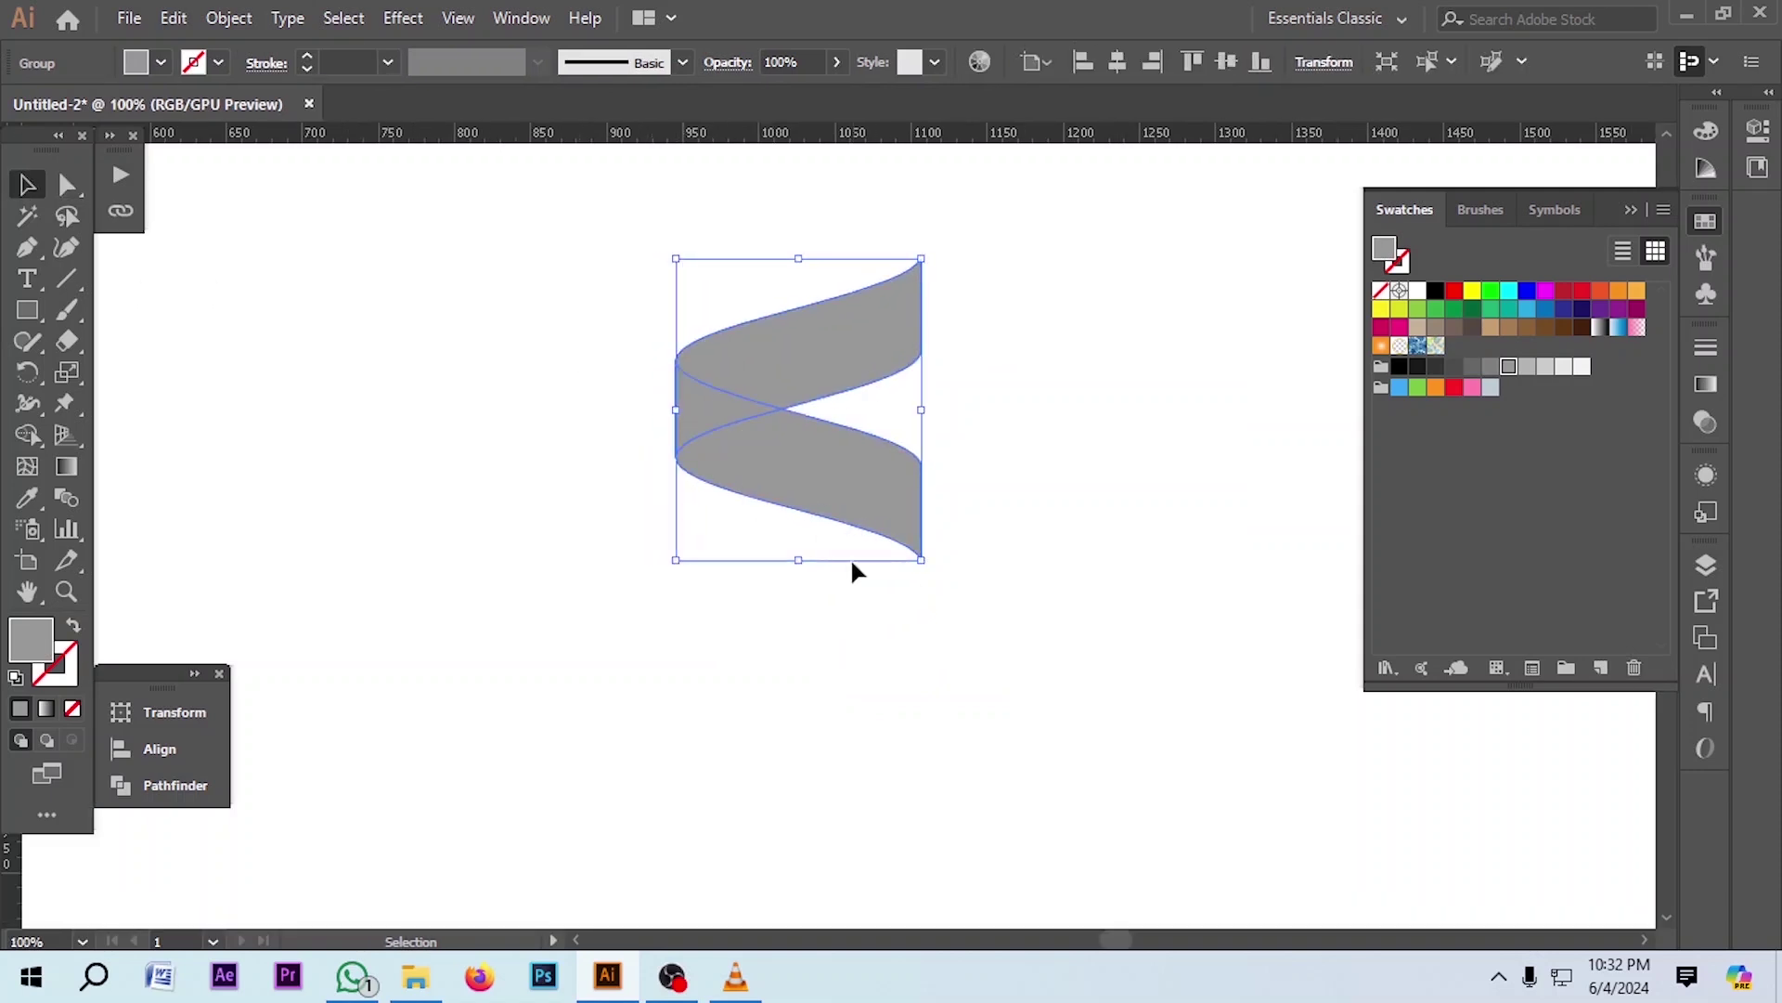
pyautogui.moveTo(799, 558); pyautogui.dragTo(798, 598)
pyautogui.moveTo(677, 405); pyautogui.dragTo(625, 414)
pyautogui.hotkey('ctrl', '-')
pyautogui.hotkey('ctrl', 'shift', 'a')
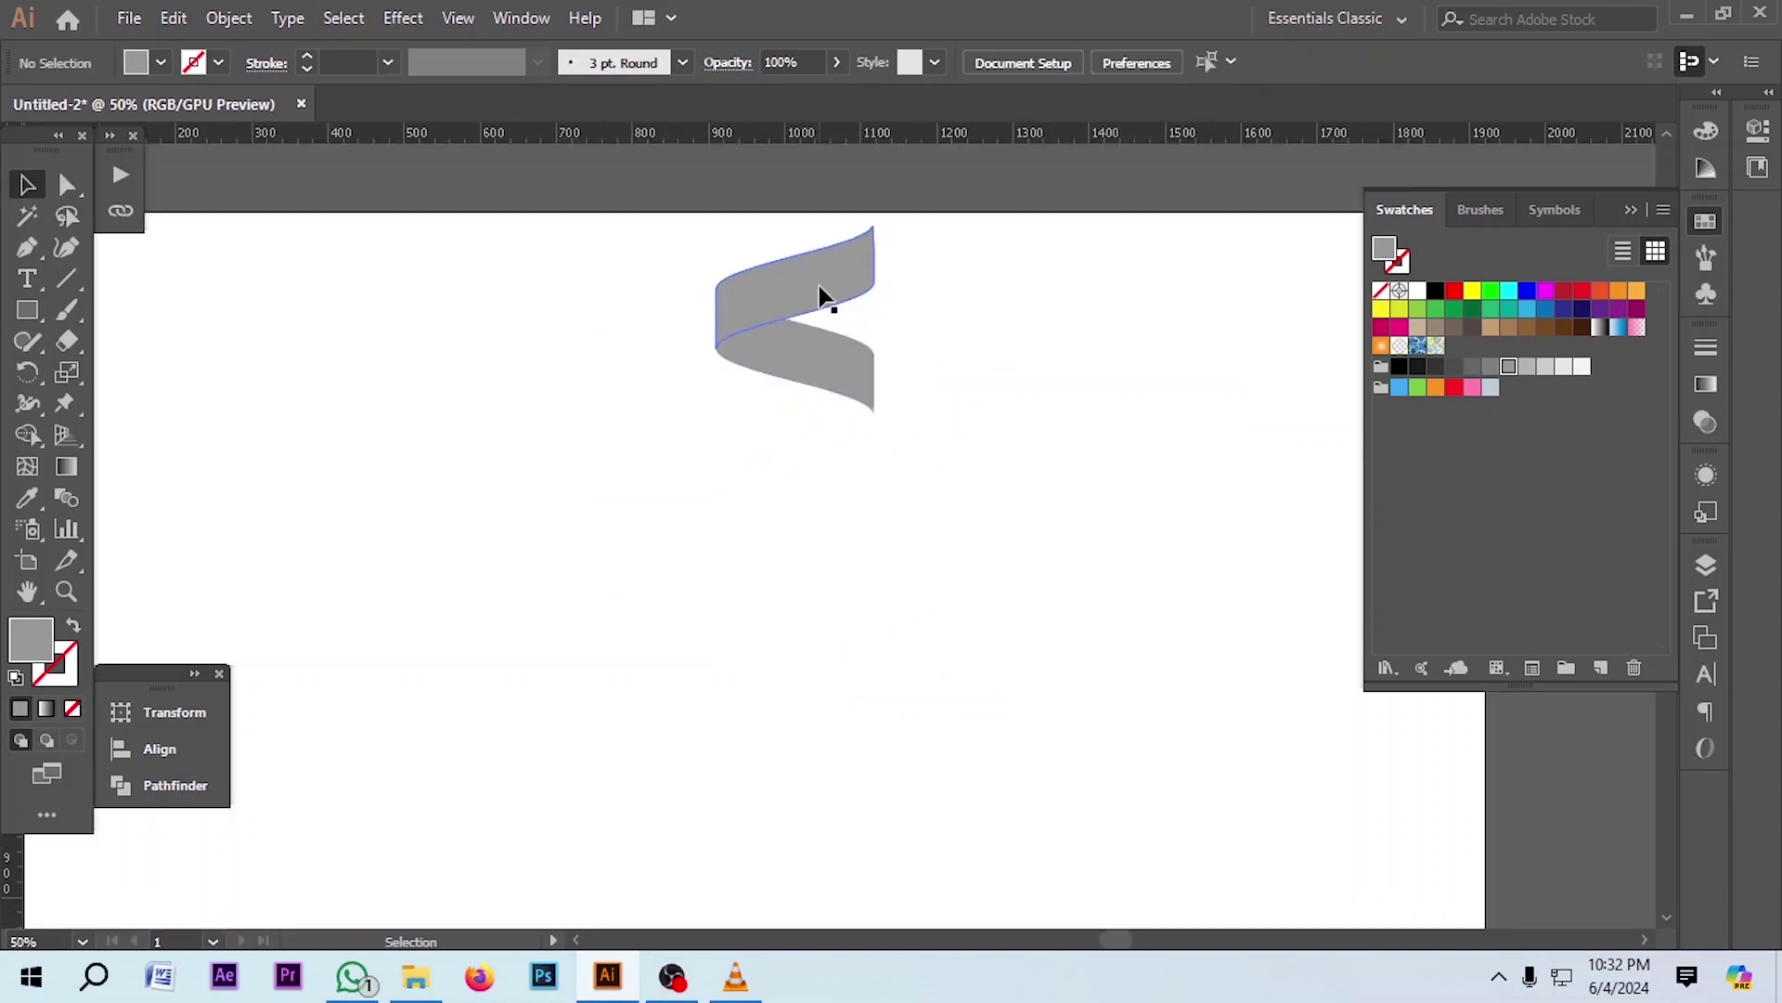
# Duplicate the ribbon coil directly below the original, lining up their right edges
pyautogui.moveTo(818, 287); pyautogui.dragTo(827, 418)
pyautogui.hotkey('ctrl', '+')
pyautogui.hotkey('ctrl', '+')
pyautogui.hotkey('ctrl', '+')
pyautogui.hotkey('ctrl', '+')
pyautogui.hotkey('ctrl', '+')
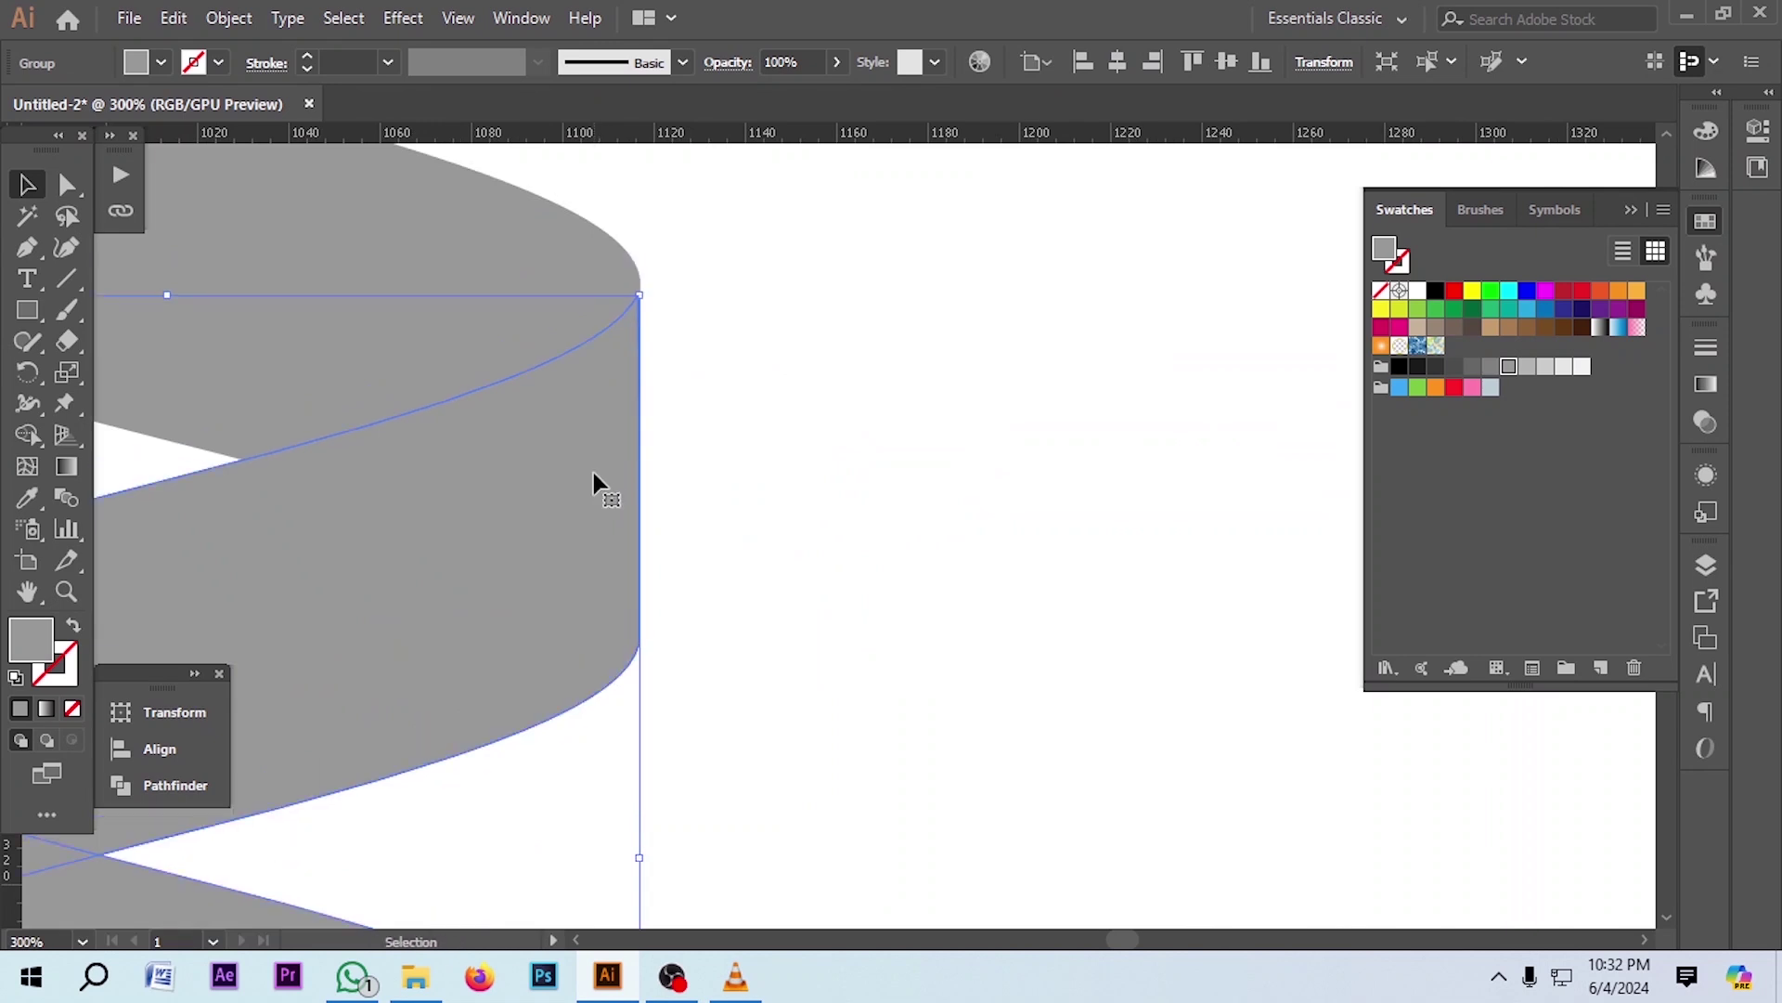
# Shrink the copied coil so it is slightly narrower than the one above, keeping its right edge aligned
pyautogui.hotkey('ctrl', '-')
pyautogui.hotkey('ctrl', '-')
pyautogui.hotkey('ctrl', '-')
pyautogui.moveTo(597, 492)
pyautogui.mouseDown()
pyautogui.moveTo(634, 490)
pyautogui.moveTo(618, 489)
pyautogui.mouseUp()
pyautogui.scroll(3, 882, 390)
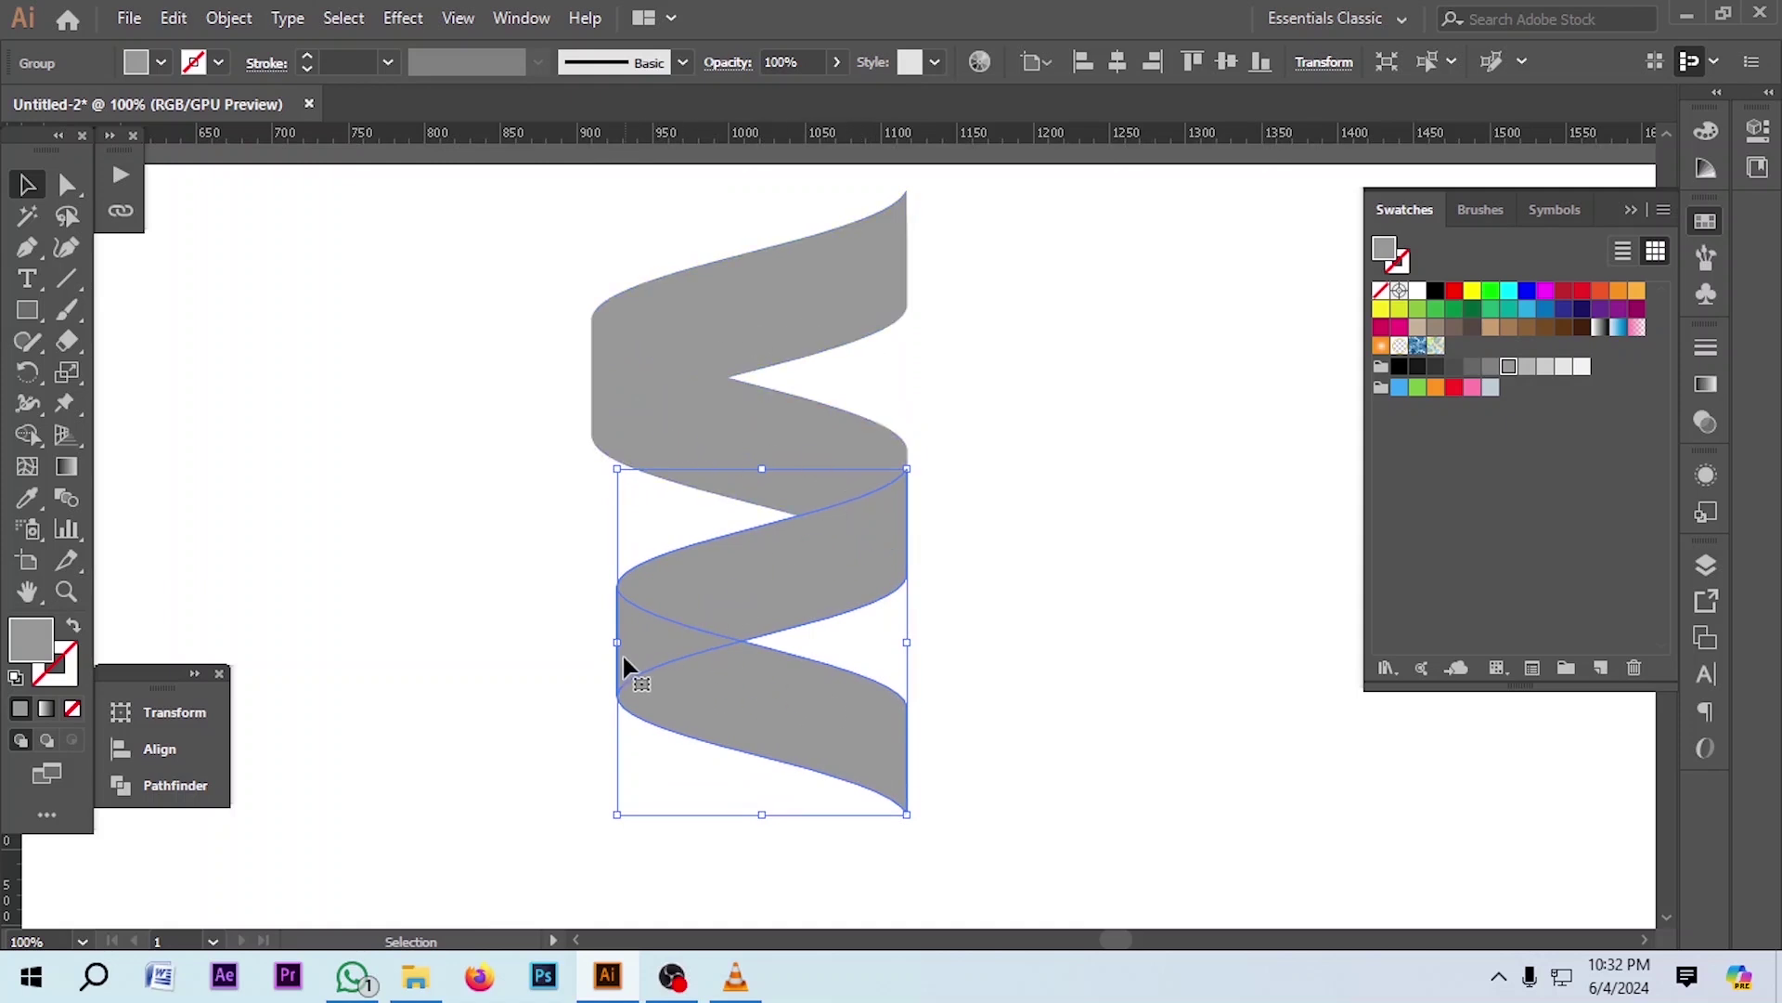
pyautogui.moveTo(618, 641); pyautogui.dragTo(632, 640)
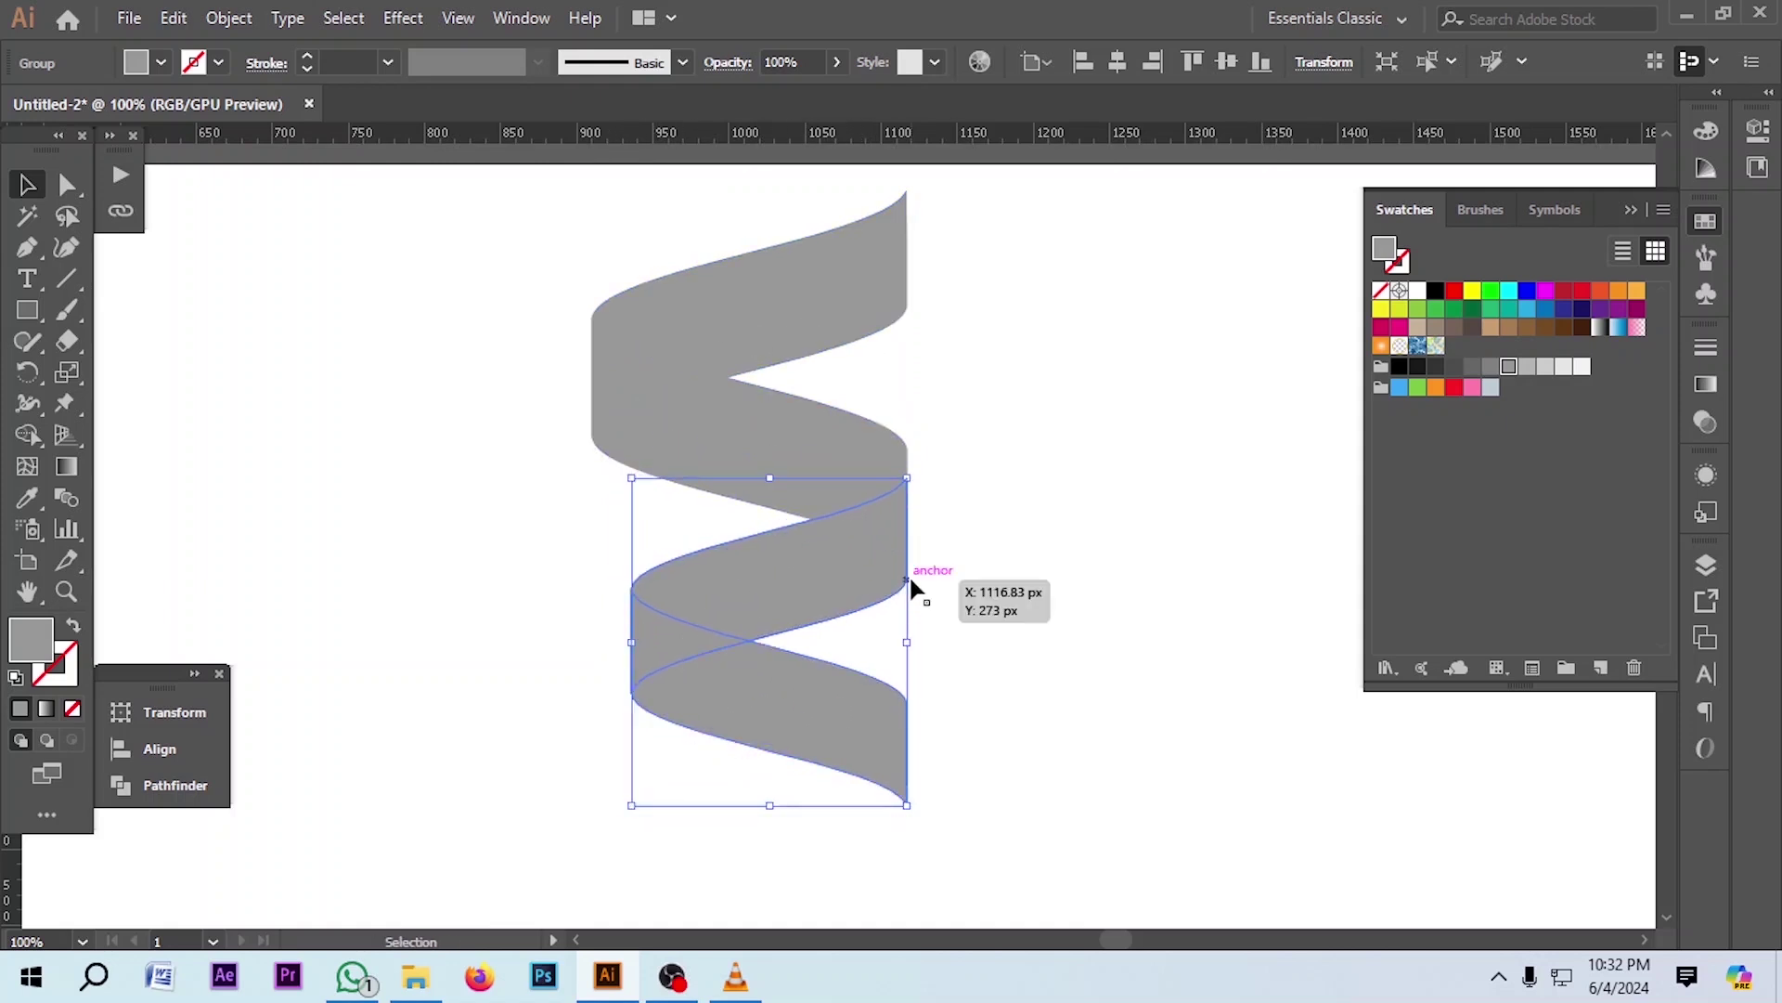
# Move the smaller coil up so its top right corner joins the upper coil's right end
pyautogui.scroll(3, 897, 546)
pyautogui.moveTo(895, 538); pyautogui.dragTo(906, 463)
pyautogui.click(971, 405)
pyautogui.scroll(-2, 869, 408)
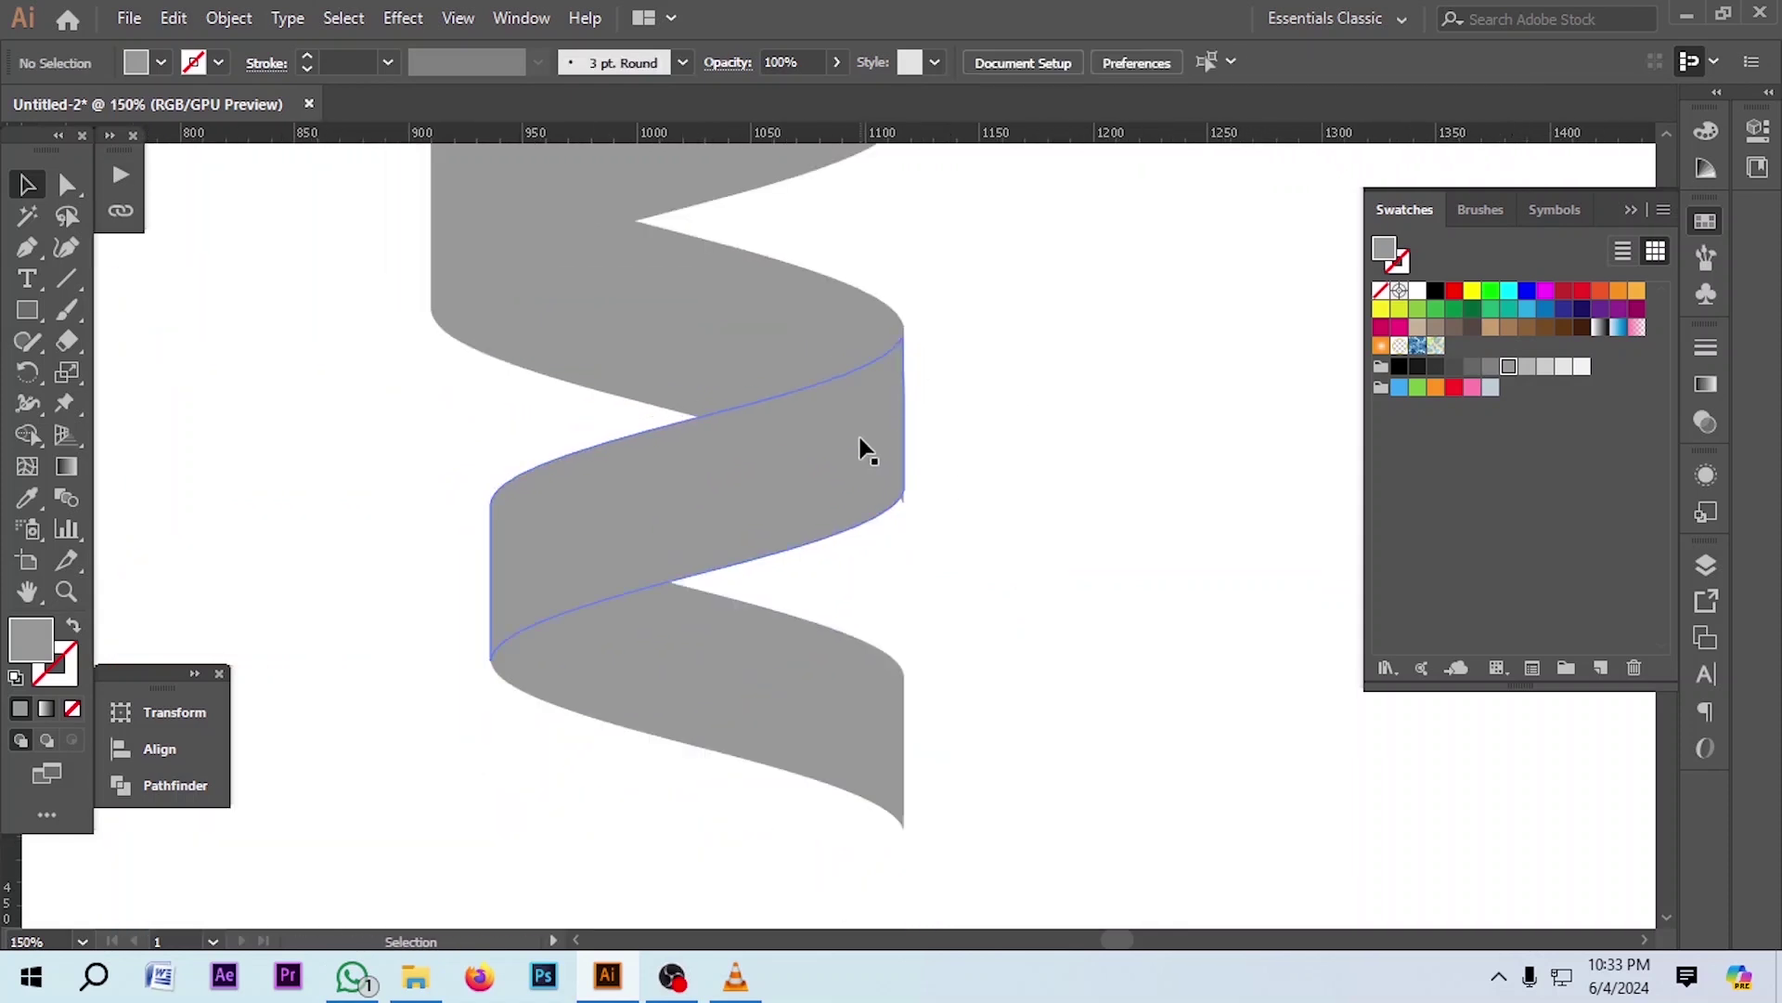
pyautogui.scroll(2, 863, 450)
pyautogui.scroll(-4, 871, 465)
pyautogui.scroll(2, 895, 409)
pyautogui.click(893, 408)
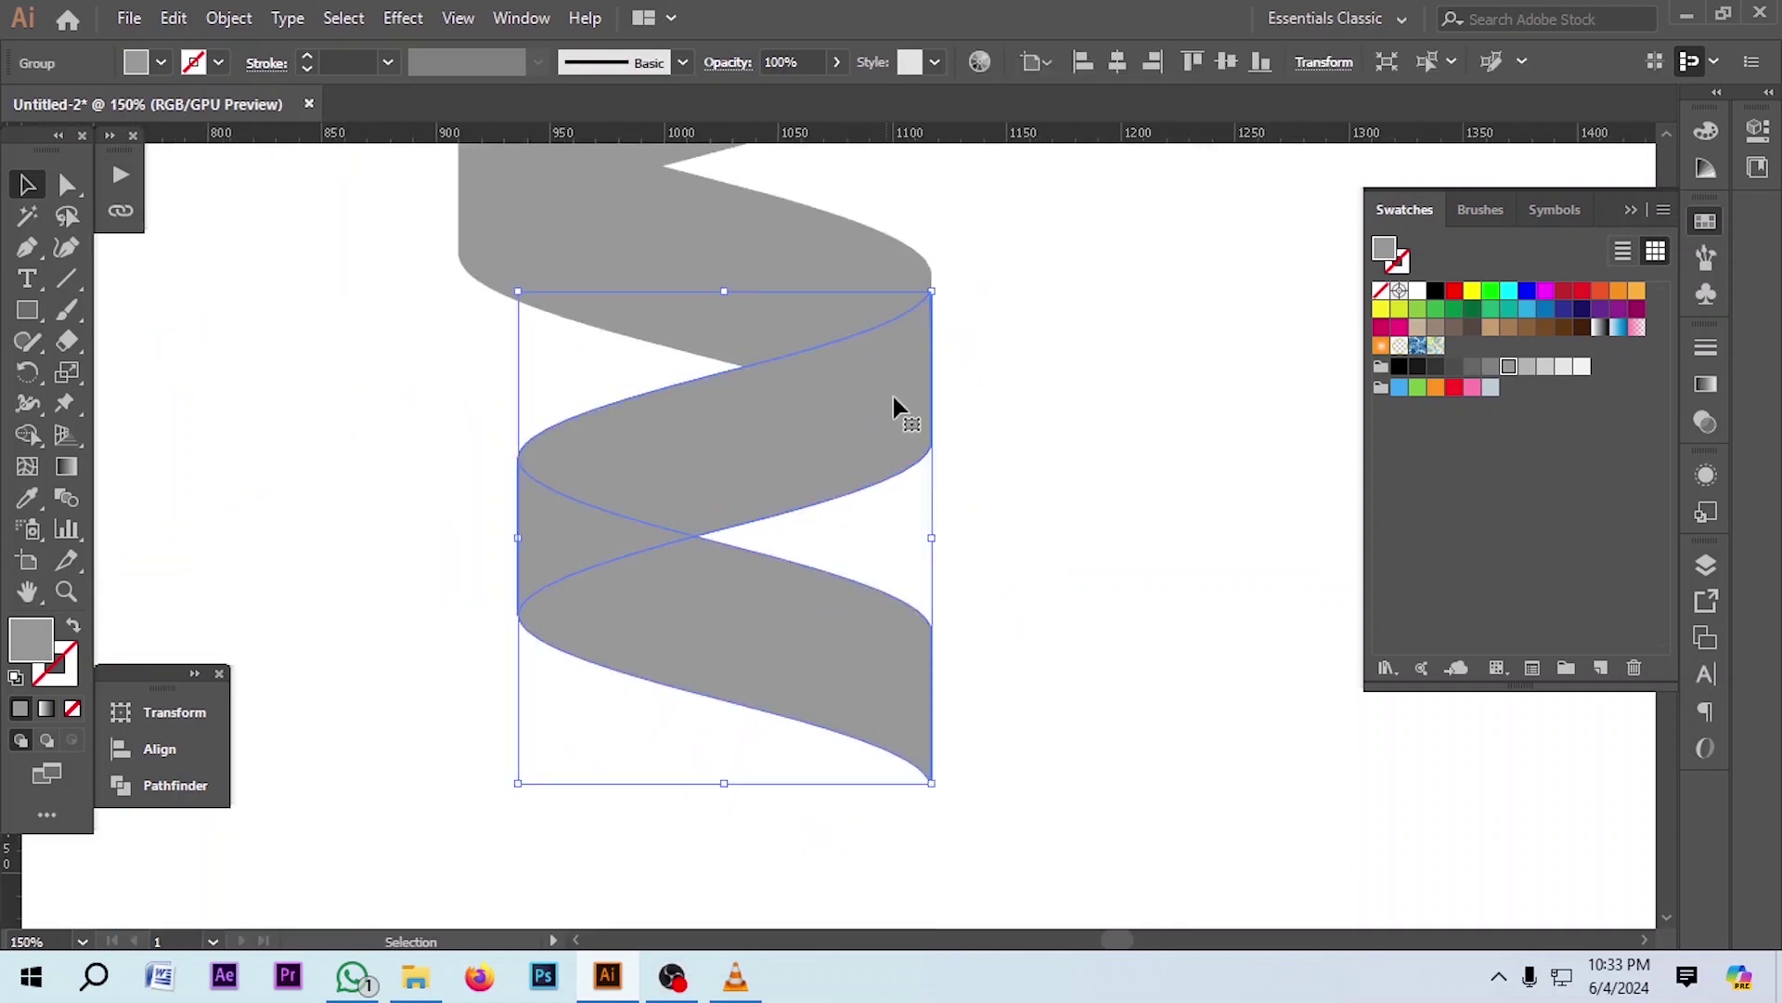
# Duplicate the second coil below itself as a third, slightly smaller coil joined at the right edge
pyautogui.scroll(-3, 886, 368)
pyautogui.moveTo(796, 393); pyautogui.dragTo(816, 486)
pyautogui.scroll(6, 812, 486)
pyautogui.scroll(-2, 816, 485)
pyautogui.moveTo(478, 594); pyautogui.dragTo(551, 583)
pyautogui.scroll(3, 551, 583)
pyautogui.moveTo(834, 466); pyautogui.dragTo(861, 522)
pyautogui.scroll(-4, 861, 521)
pyautogui.hotkey('ctrl', 'shift', 'a')
# Duplicate the third coil downward and shrink the copy into a smaller fourth coil joined at the right edge
pyautogui.moveTo(919, 376); pyautogui.dragTo(923, 570)
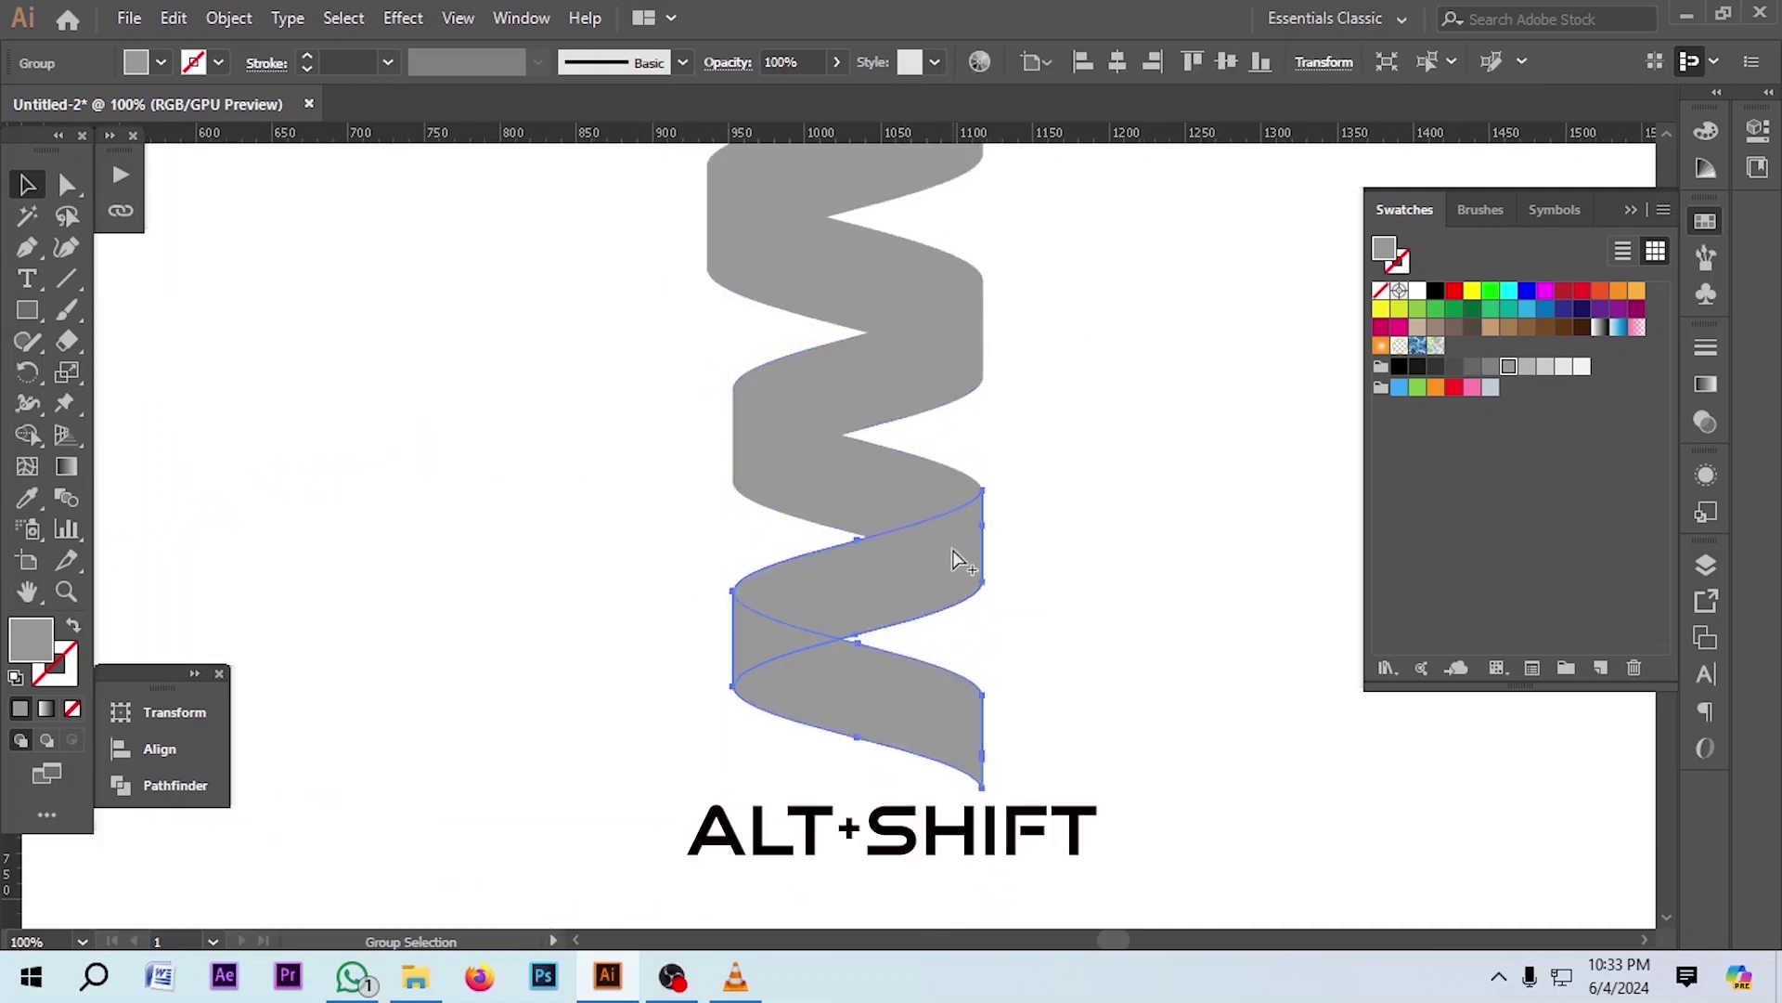
pyautogui.click(1074, 562)
pyautogui.scroll(-2, 1062, 527)
pyautogui.click(817, 540)
pyautogui.moveTo(734, 546); pyautogui.dragTo(787, 546)
pyautogui.click(914, 540)
pyautogui.scroll(-2, 1058, 498)
pyautogui.scroll(2, 1030, 522)
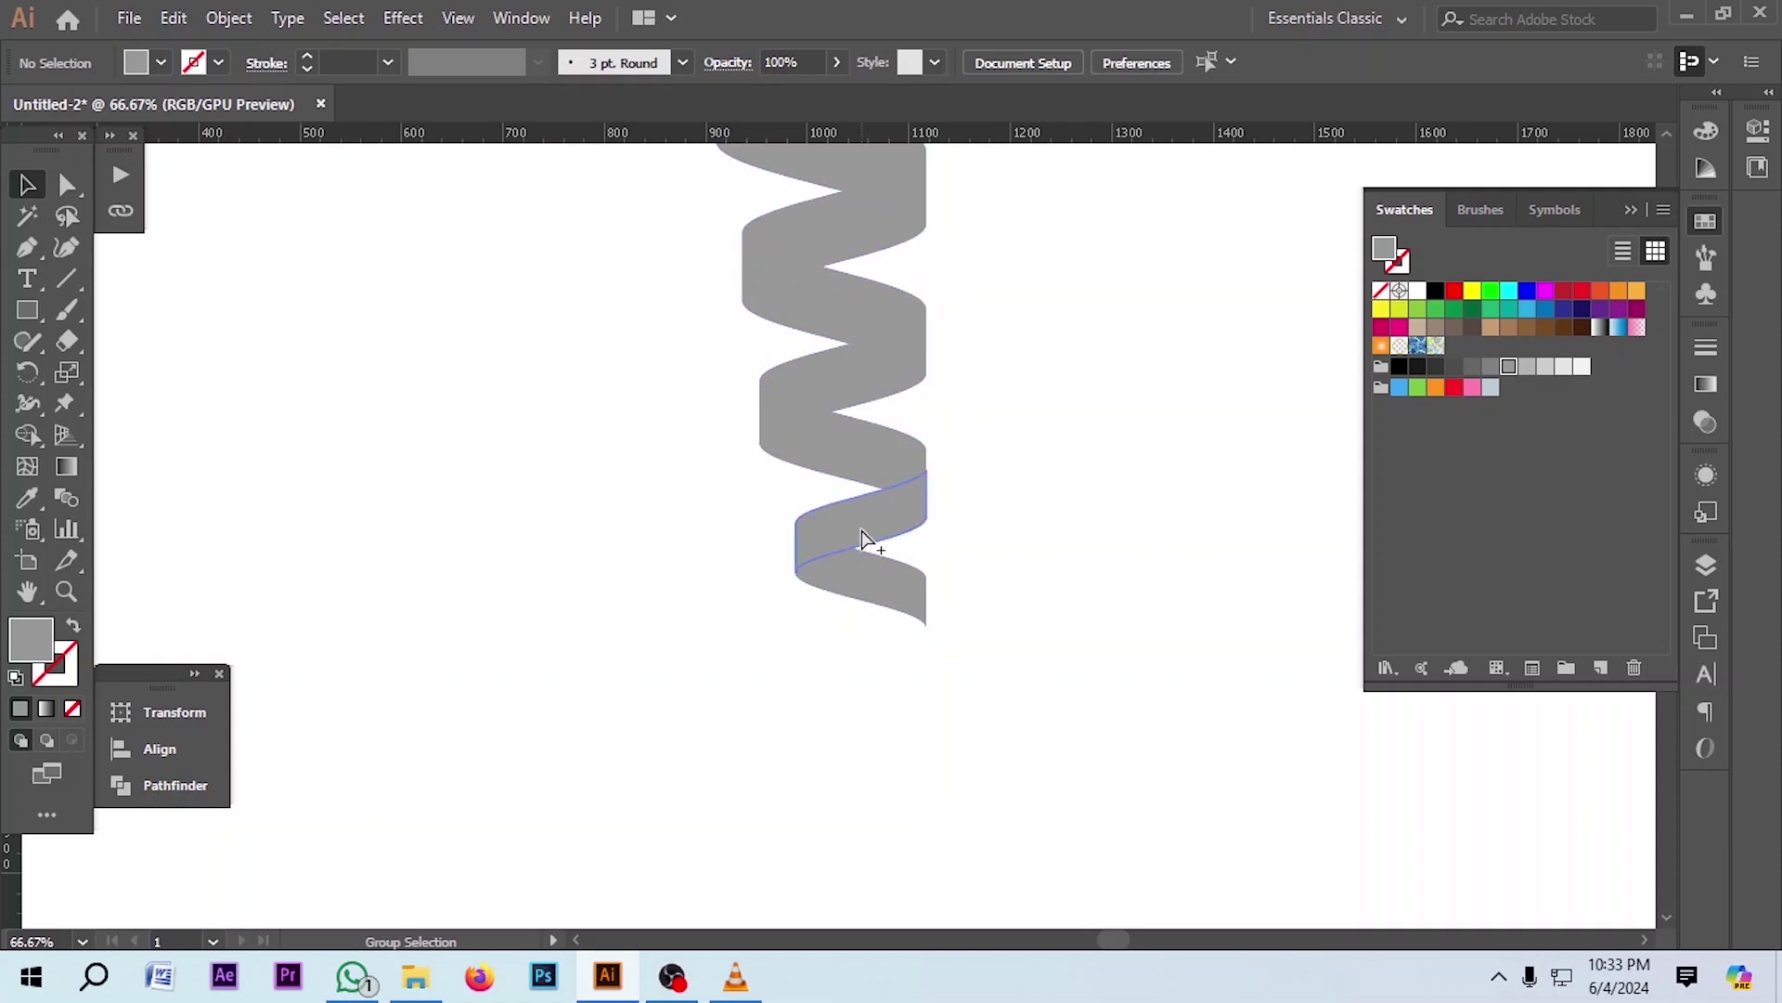
pyautogui.scroll(-1, 961, 376)
pyautogui.click(906, 544)
pyautogui.click(955, 724)
pyautogui.scroll(2, 919, 771)
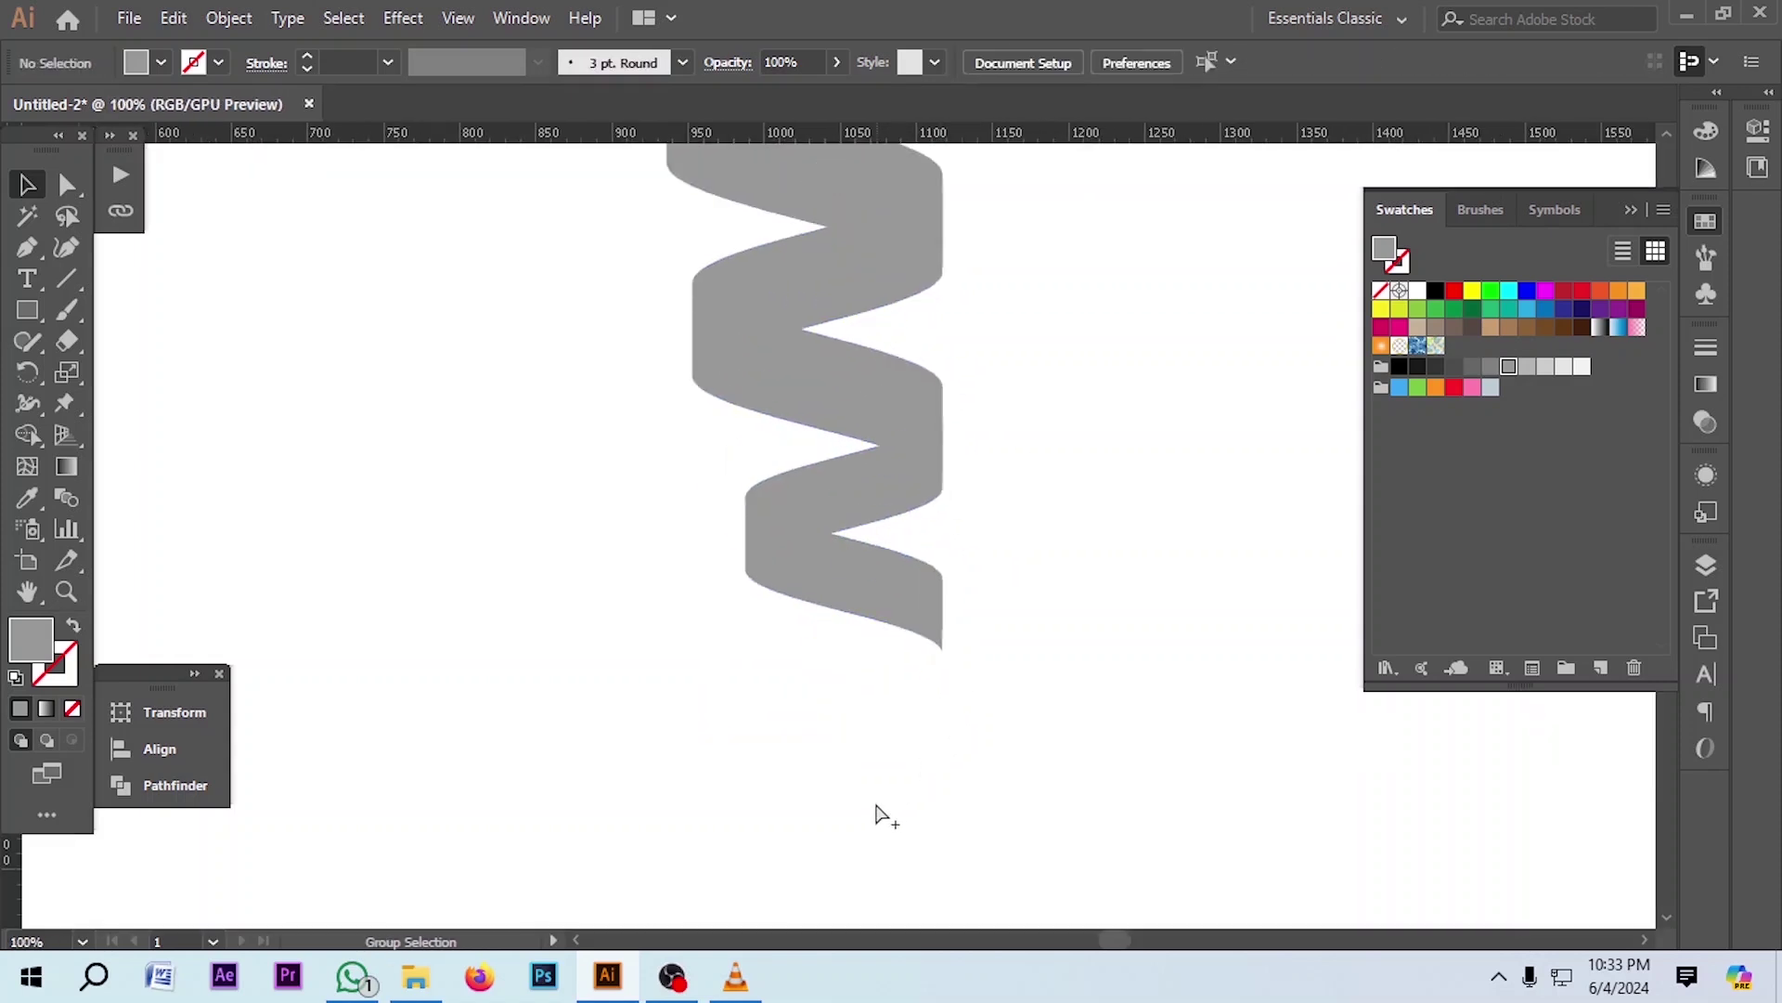
# Draw a narrow gray rectangle extending straight down from the lowest coil's right end, then shorten it slightly
pyautogui.scroll(-1, 904, 612)
pyautogui.scroll(2, 882, 733)
pyautogui.scroll(2, 891, 699)
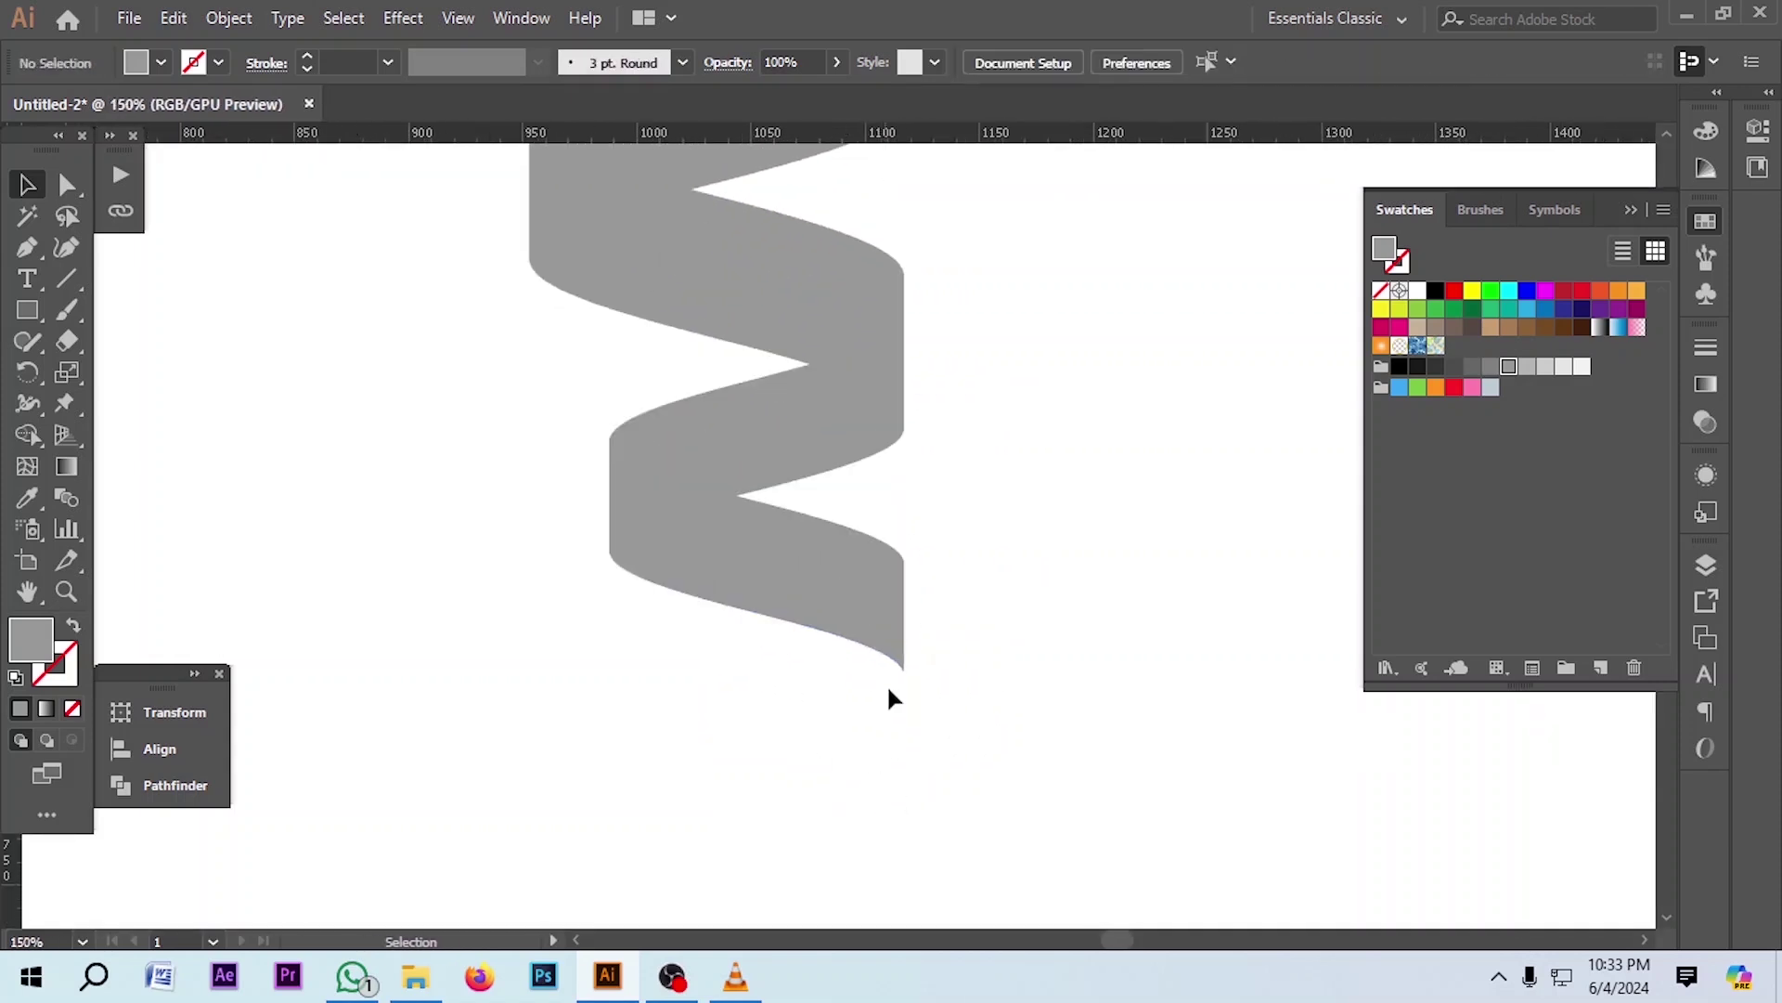
pyautogui.press('m')
pyautogui.scroll(1, 771, 325)
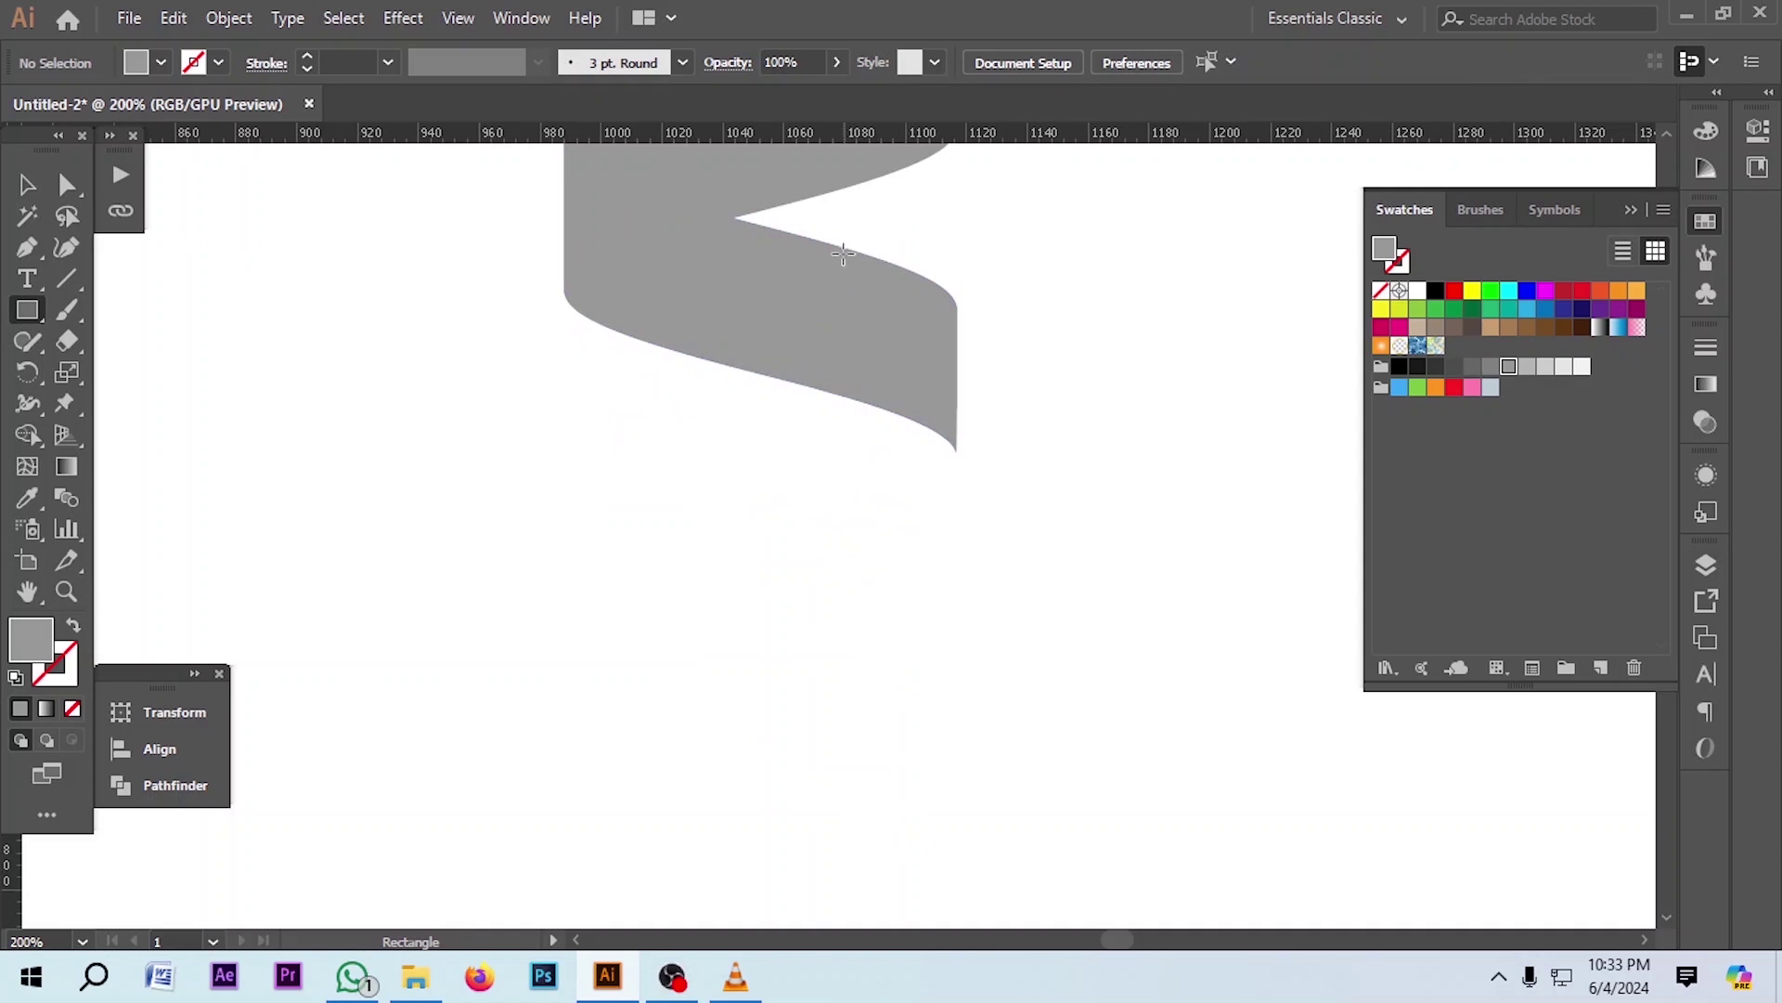
pyautogui.moveTo(841, 248); pyautogui.dragTo(963, 691)
pyautogui.moveTo(900, 653); pyautogui.dragTo(900, 593)
pyautogui.click(1027, 644)
# Draw a gray triangle with the Polygon tool and place it point-down against the lower end of the vertical strip
pyautogui.click(27, 310)
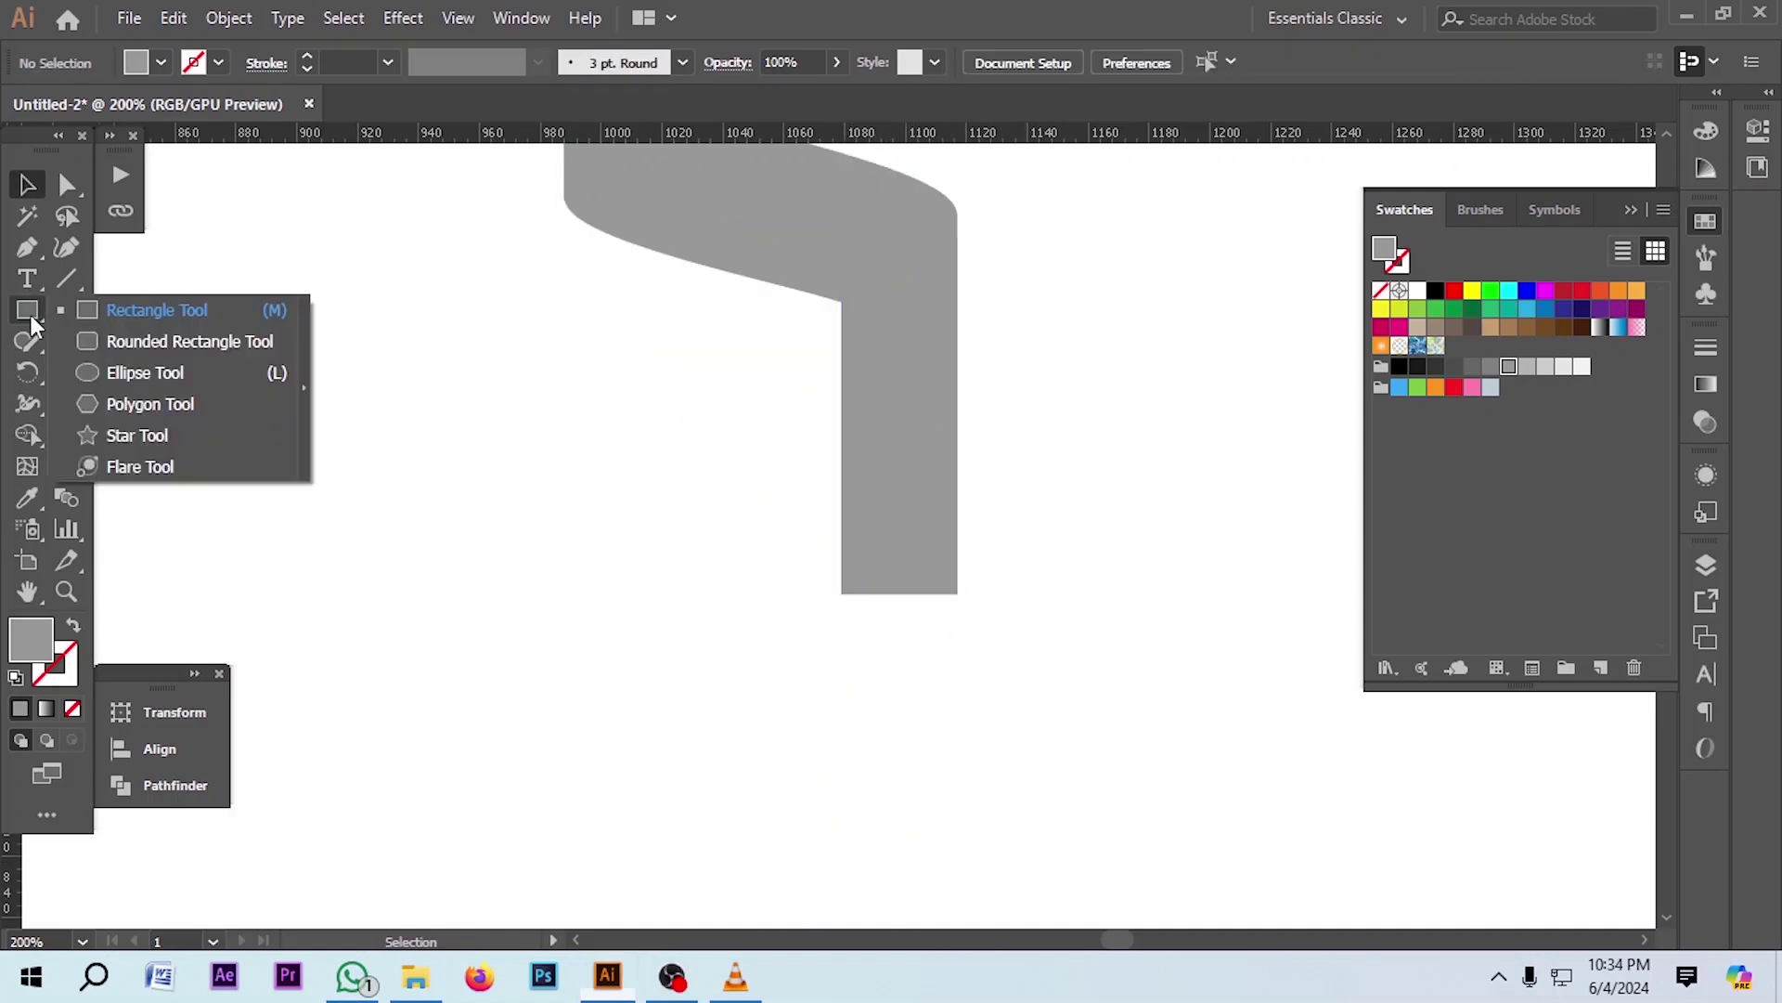
pyautogui.click(151, 412)
pyautogui.moveTo(615, 495); pyautogui.dragTo(729, 535)
pyautogui.press('Up')
pyautogui.press('Up')
pyautogui.press('Up')
pyautogui.press('Up')
pyautogui.press('Down')
pyautogui.press('Down')
pyautogui.press('Down')
pyautogui.press('Down')
pyautogui.press('Up')
pyautogui.press('Down')
pyautogui.moveTo(614, 464); pyautogui.dragTo(874, 647)
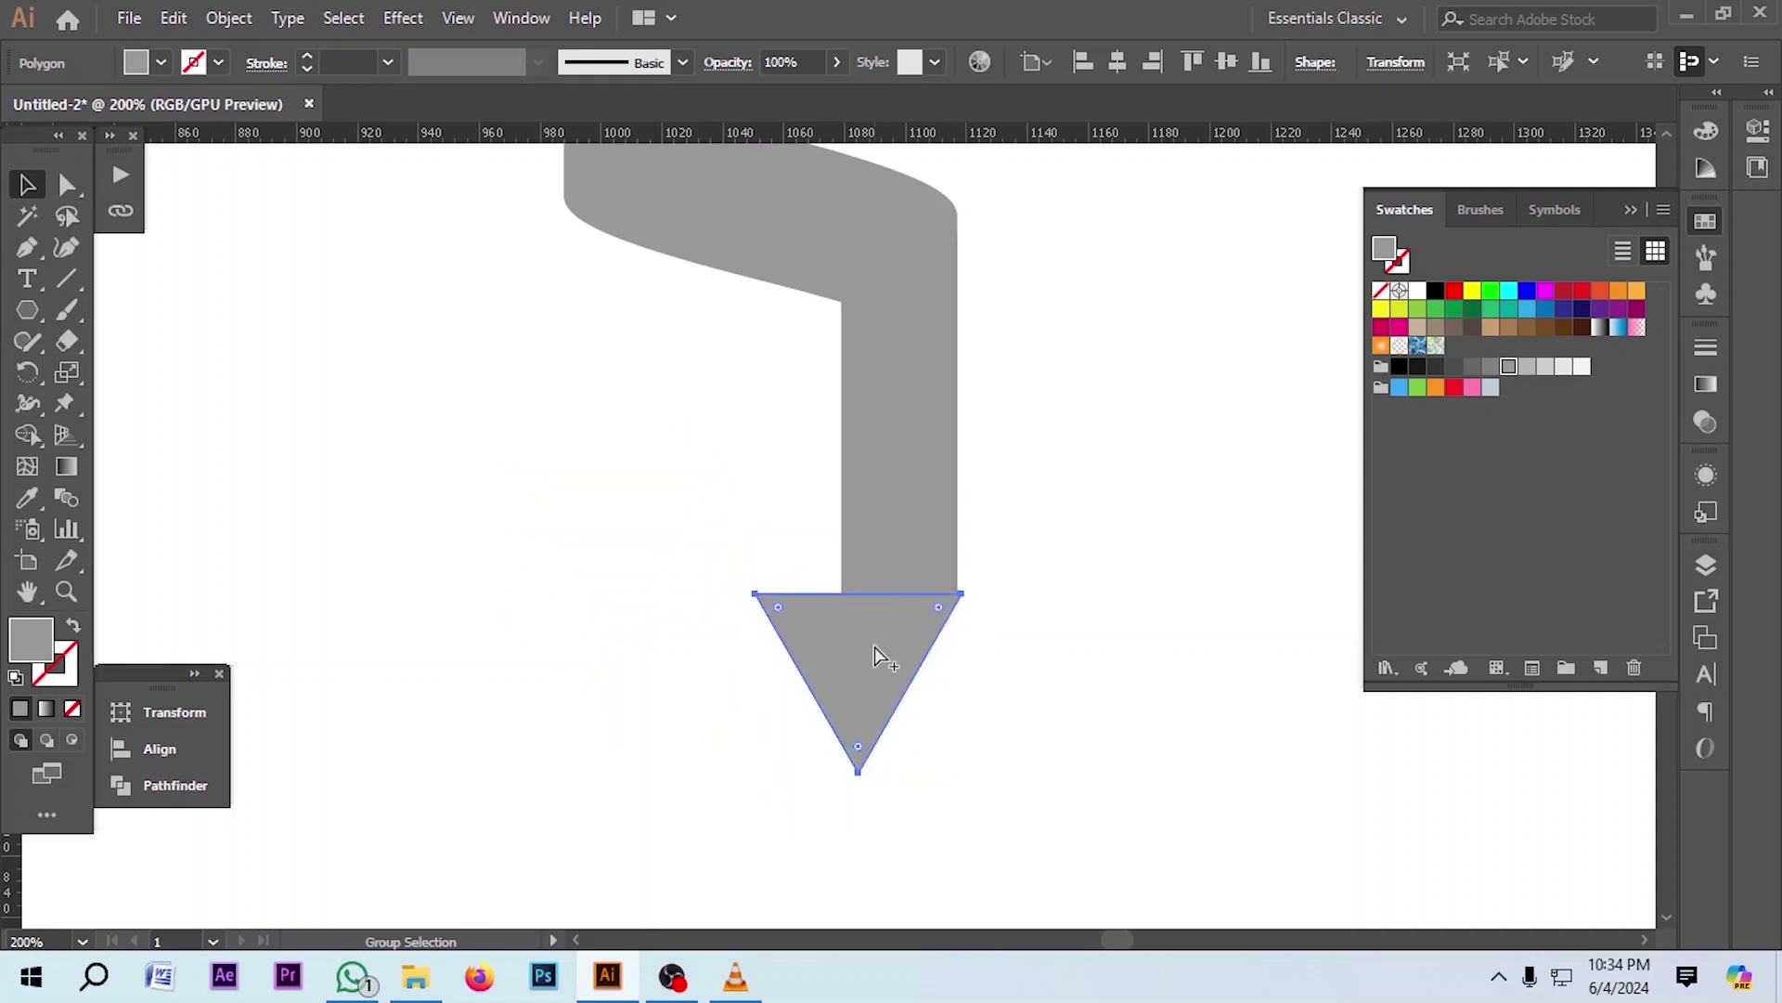
# Narrow the triangle to the vertical strip's width, about 38 px, shorten its point, and open the Align options
pyautogui.scroll(3, 875, 646)
pyautogui.moveTo(962, 571)
pyautogui.mouseDown()
pyautogui.moveTo(915, 575)
pyautogui.moveTo(959, 569)
pyautogui.mouseUp()
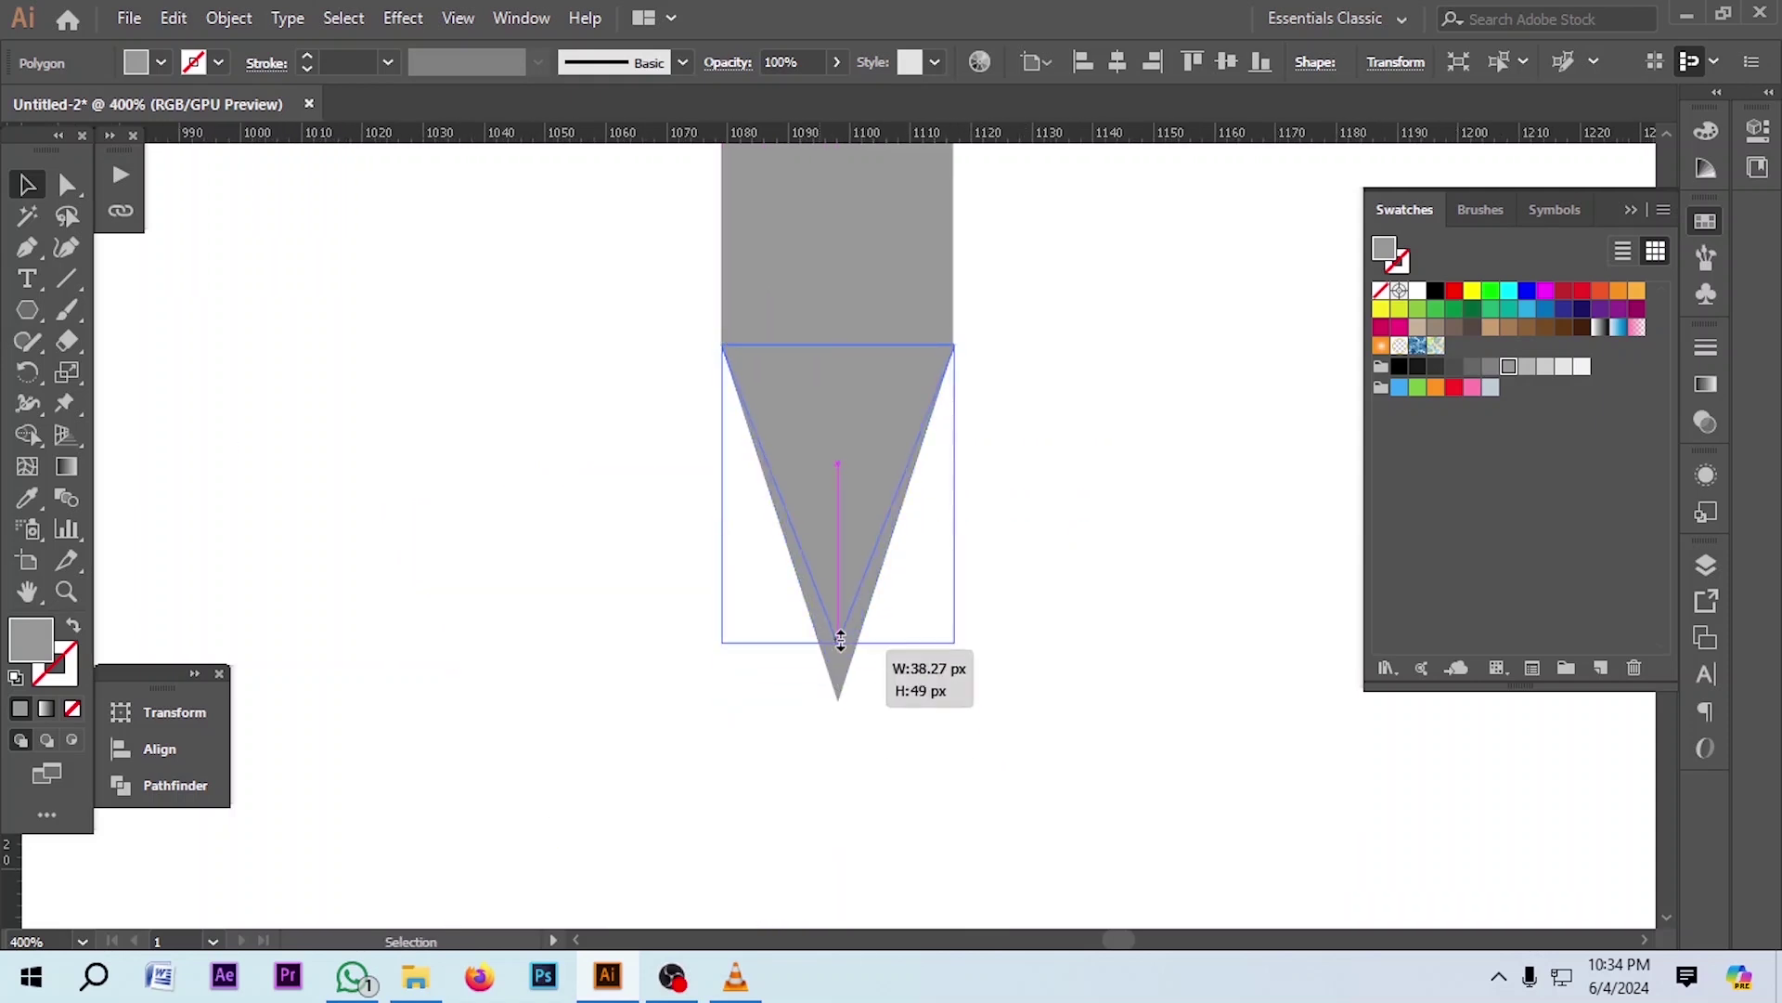
pyautogui.moveTo(836, 684); pyautogui.dragTo(837, 620)
pyautogui.hotkey('ctrl', 'shift', 'a')
pyautogui.click(820, 457)
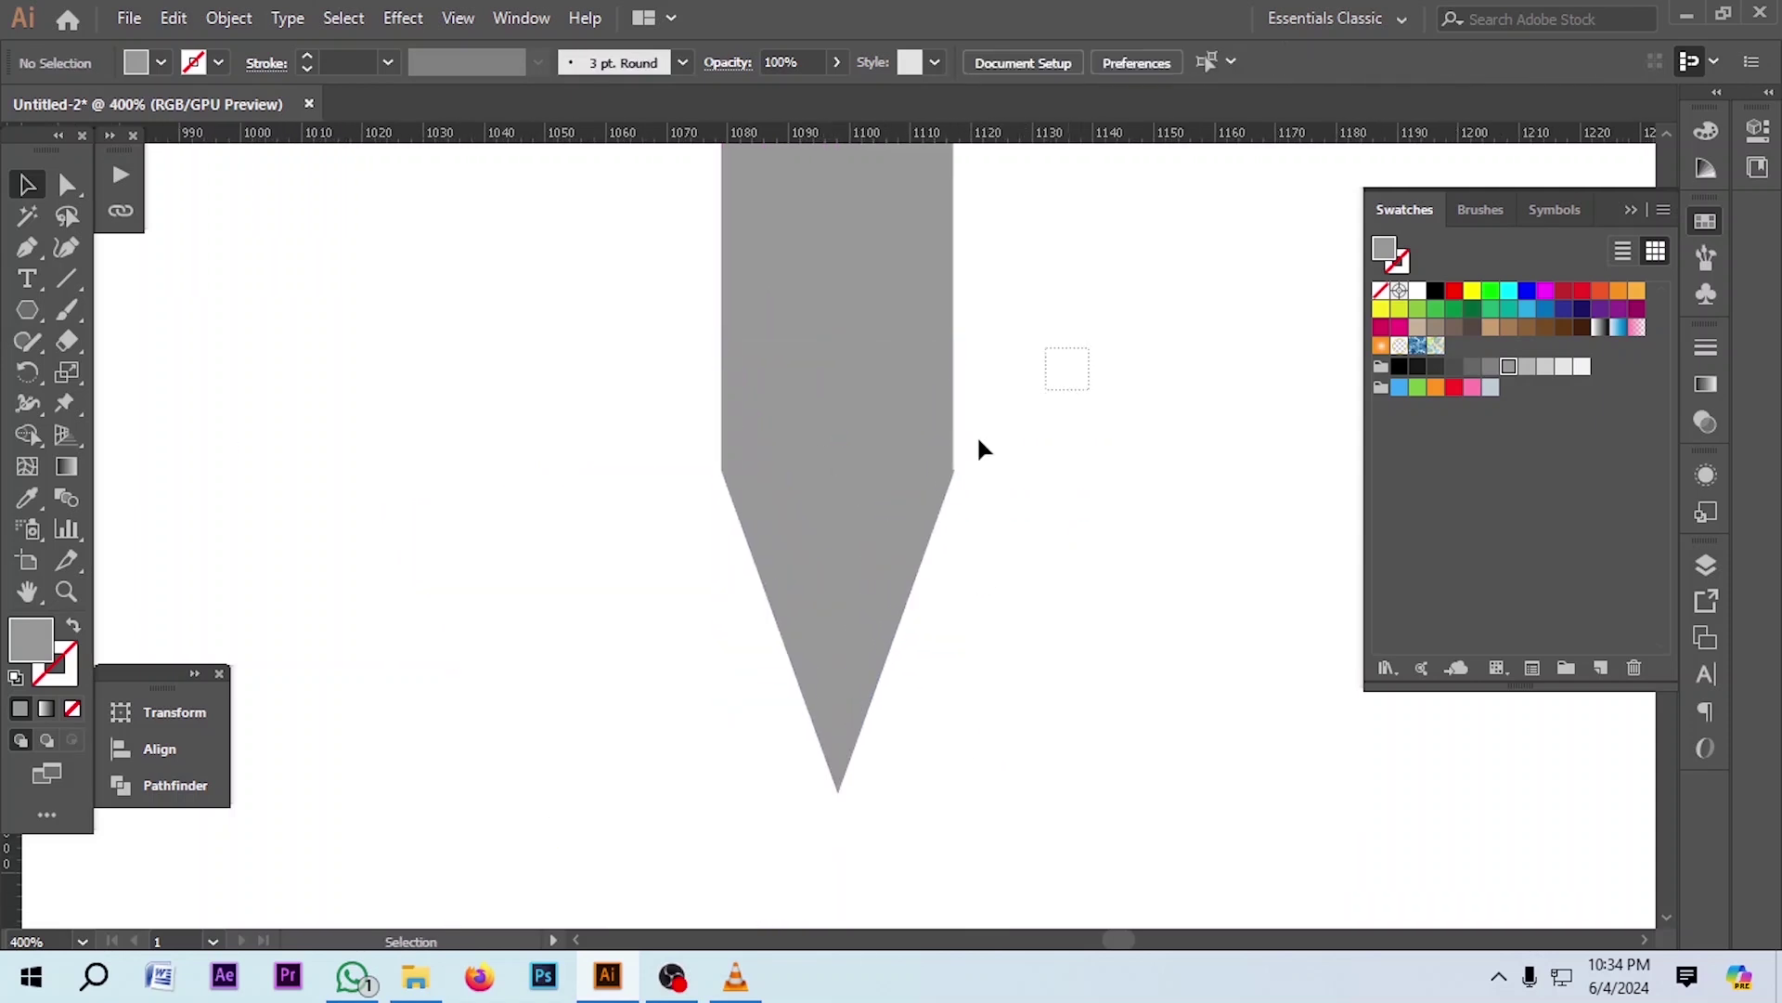
pyautogui.moveTo(979, 450); pyautogui.dragTo(523, 536)
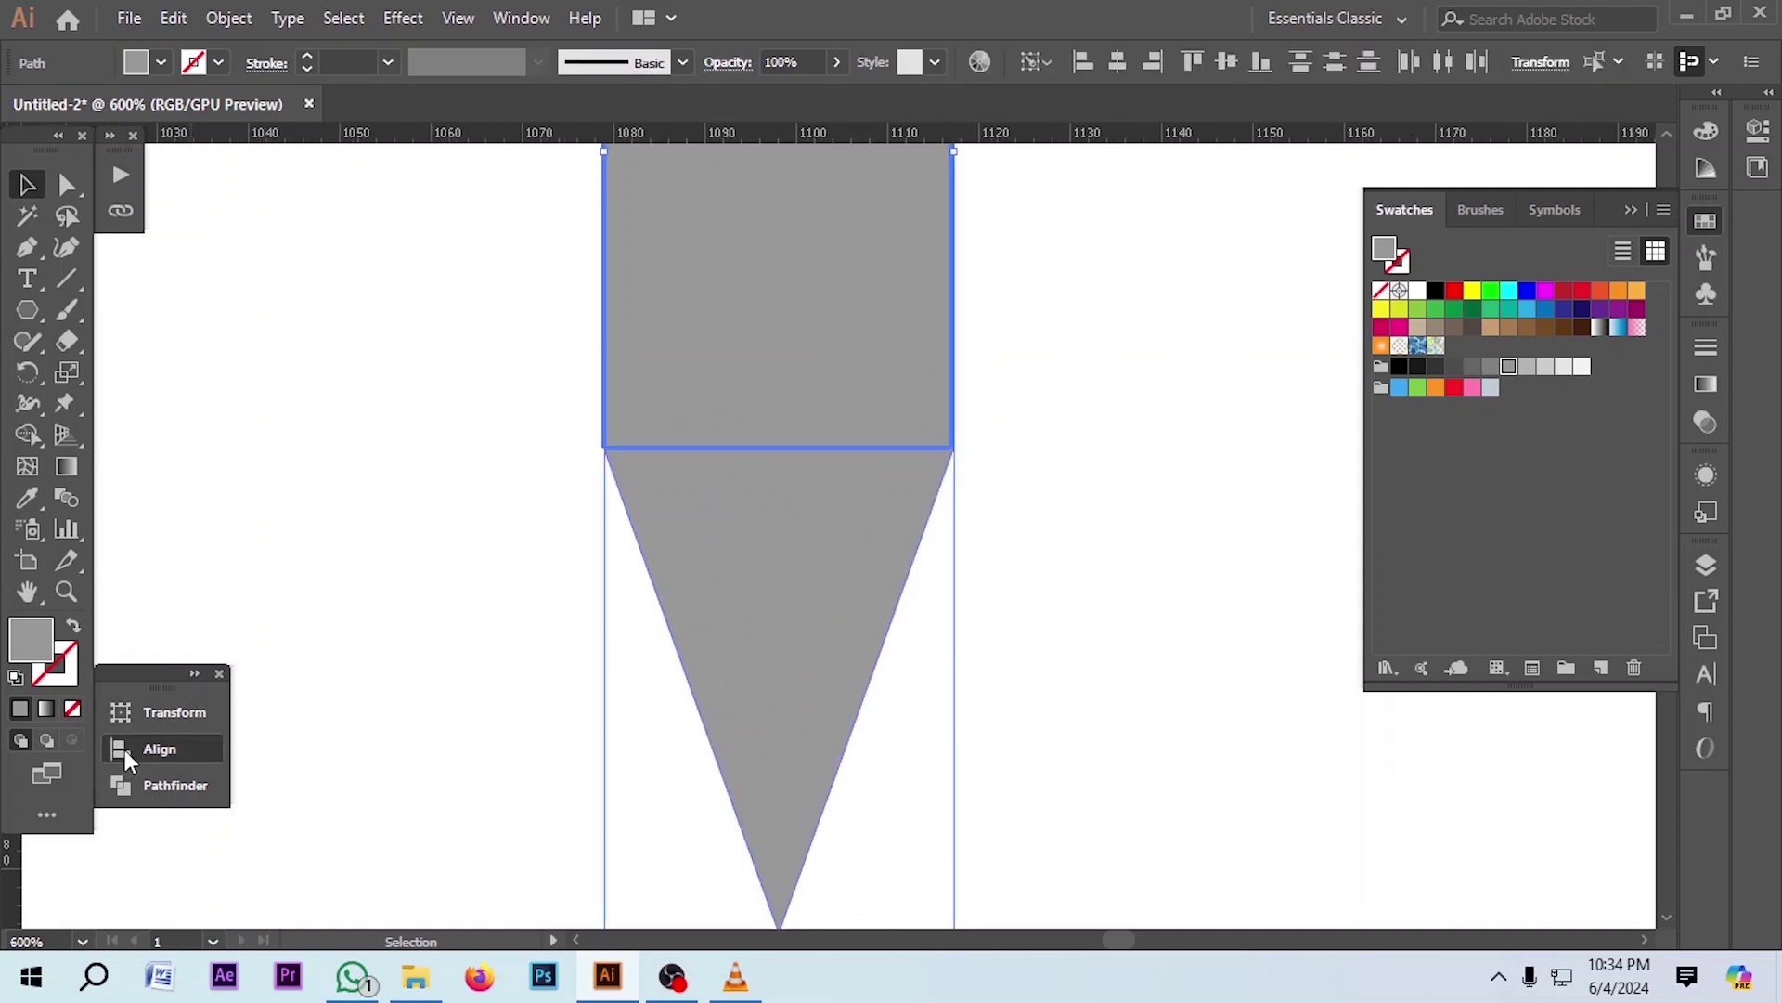
pyautogui.click(139, 748)
pyautogui.click(993, 518)
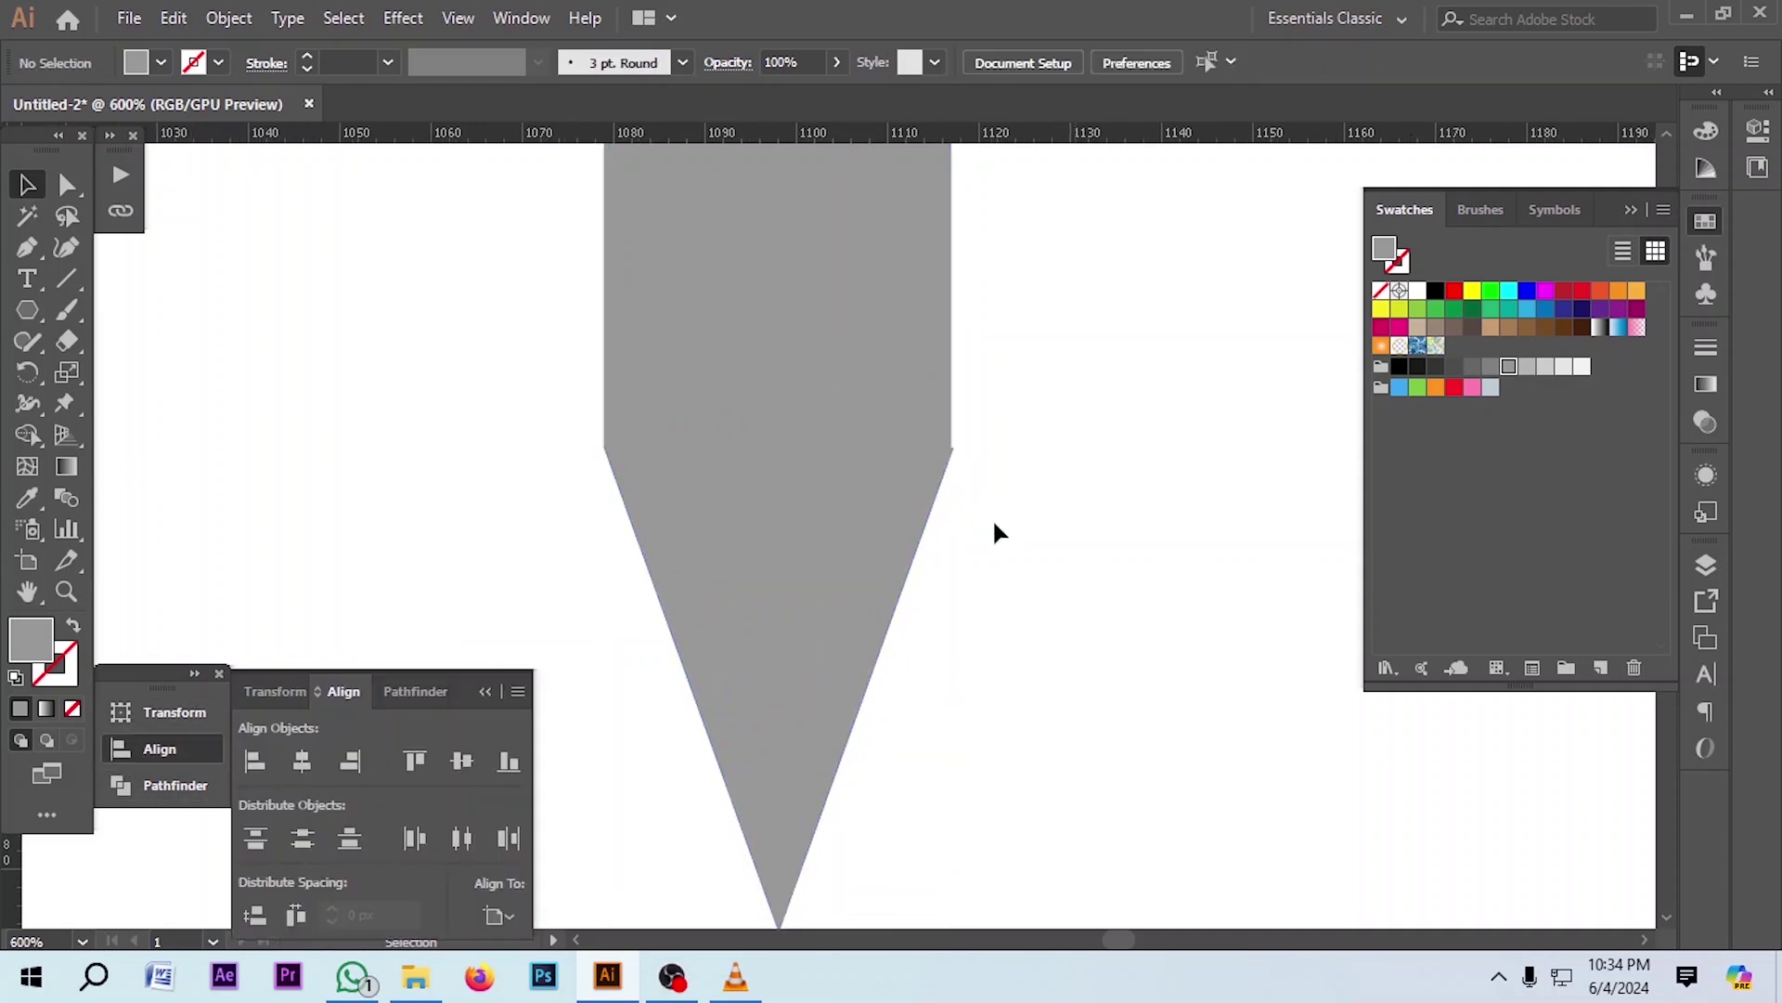
# Draw a tall gray ellipse overlapping the downward point of the triangle
pyautogui.scroll(3, 920, 507)
pyautogui.scroll(-5, 921, 507)
pyautogui.click(21, 317)
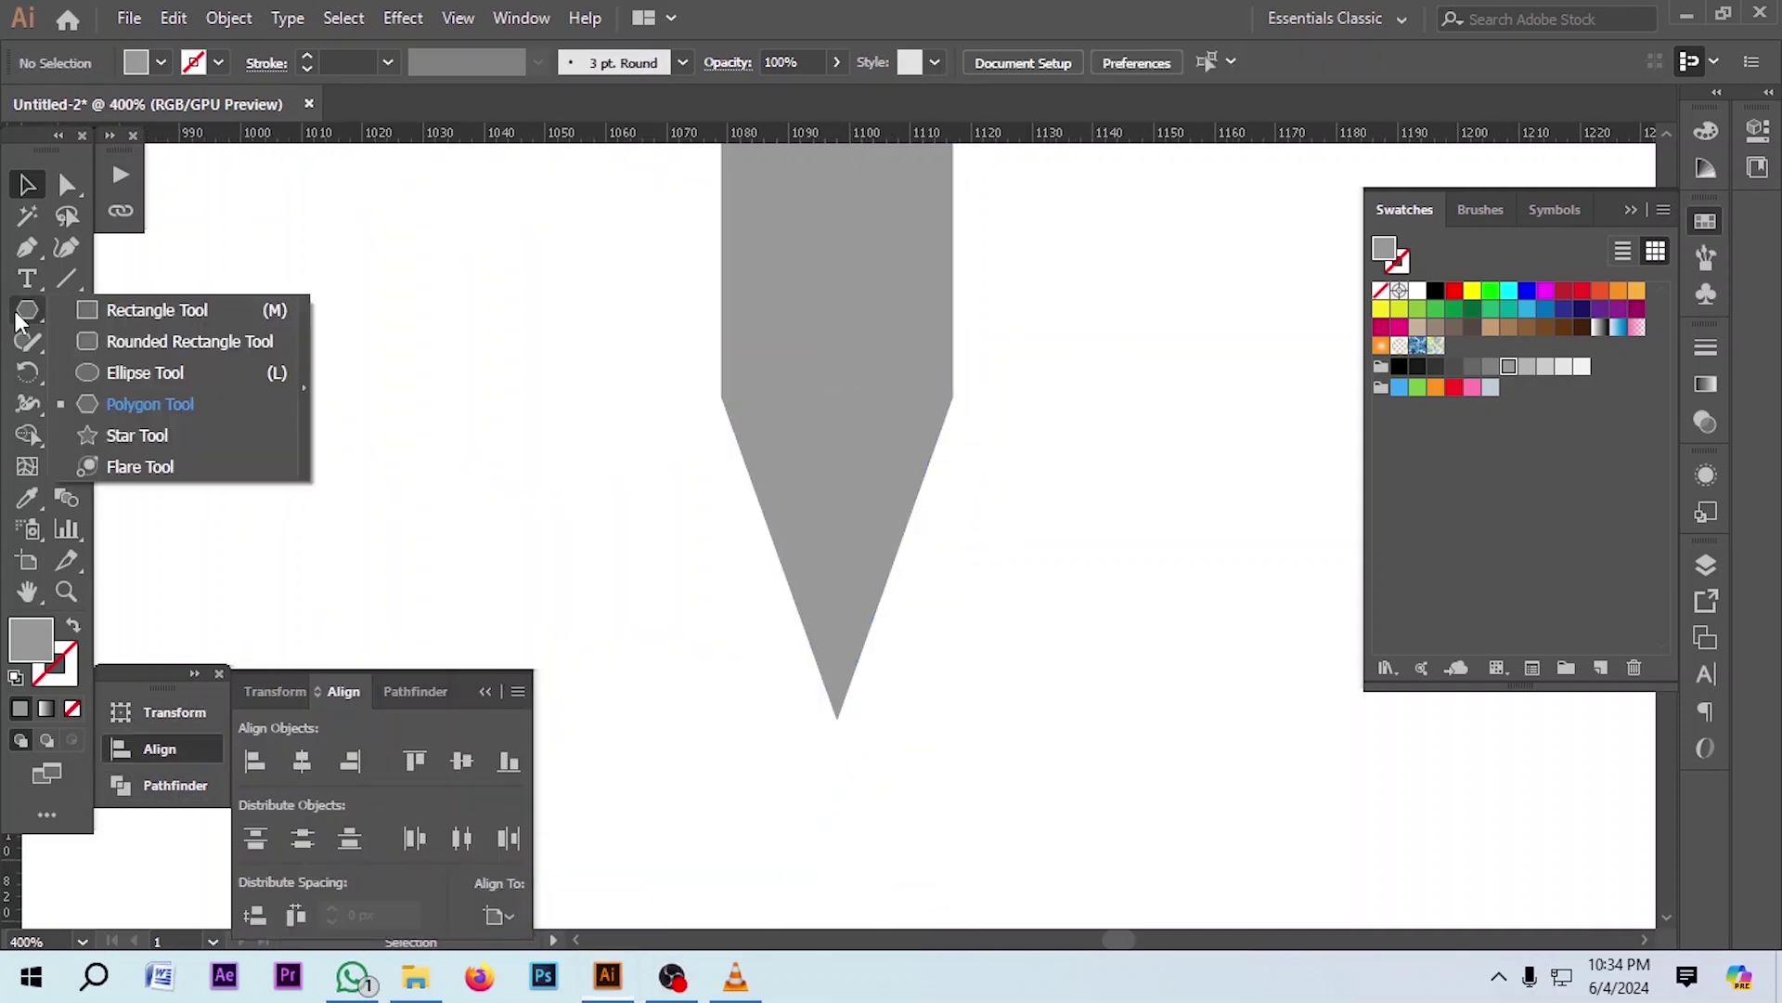
pyautogui.click(145, 373)
pyautogui.scroll(-3, 748, 482)
pyautogui.moveTo(773, 468); pyautogui.dragTo(875, 614)
pyautogui.press('v')
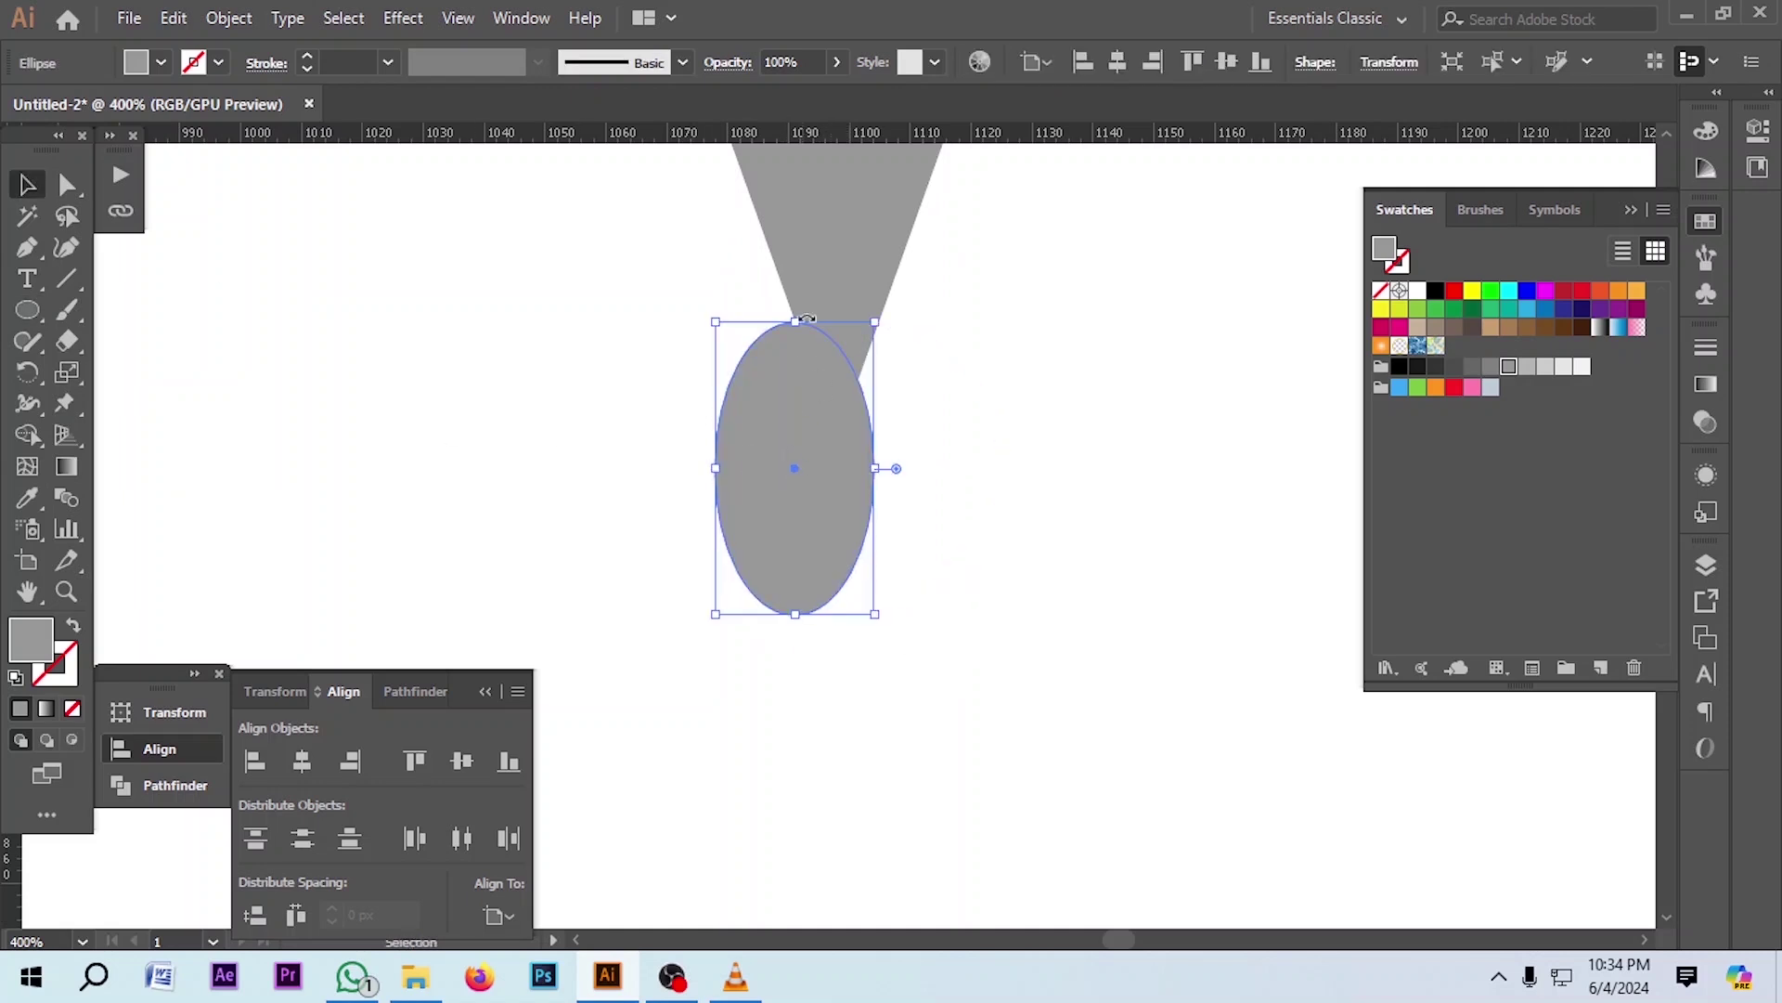
# Center the ellipse horizontally on the triangle as key object and move the ellipse up slightly
pyautogui.scroll(2, 831, 353)
pyautogui.keyDown('shift'); pyautogui.click(854, 383); pyautogui.keyUp('shift')
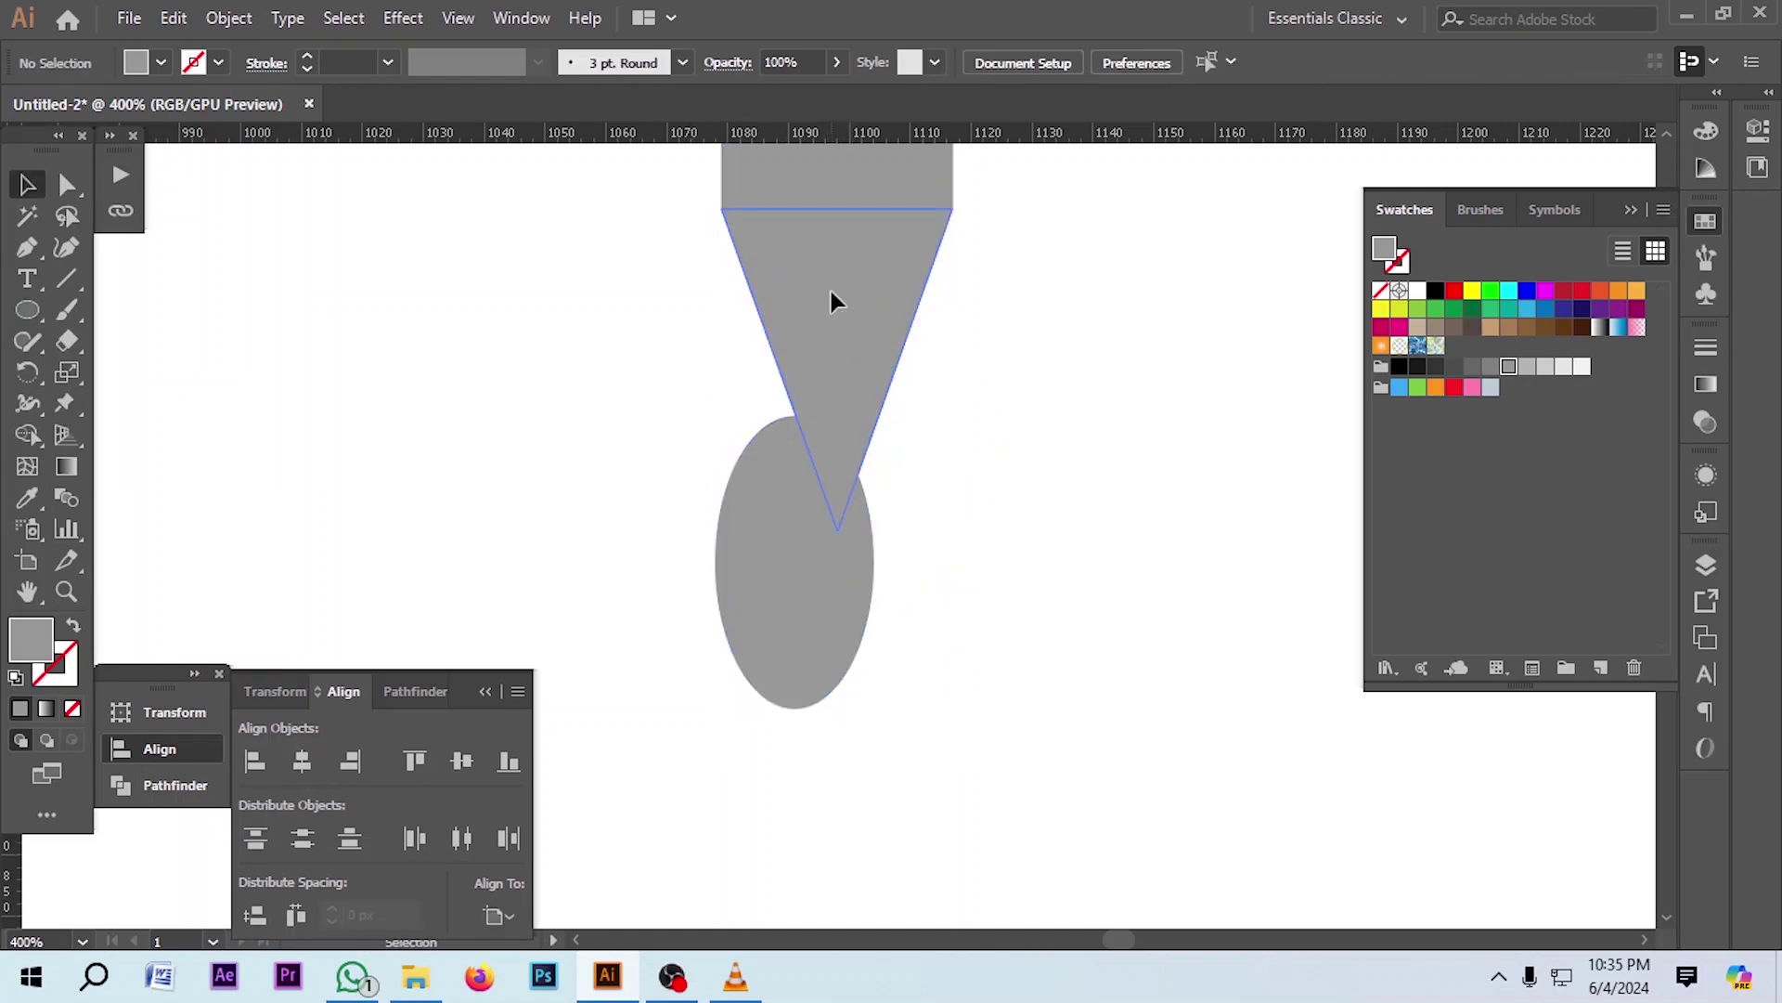
pyautogui.click(829, 292)
pyautogui.keyDown('shift'); pyautogui.click(826, 609); pyautogui.keyUp('shift')
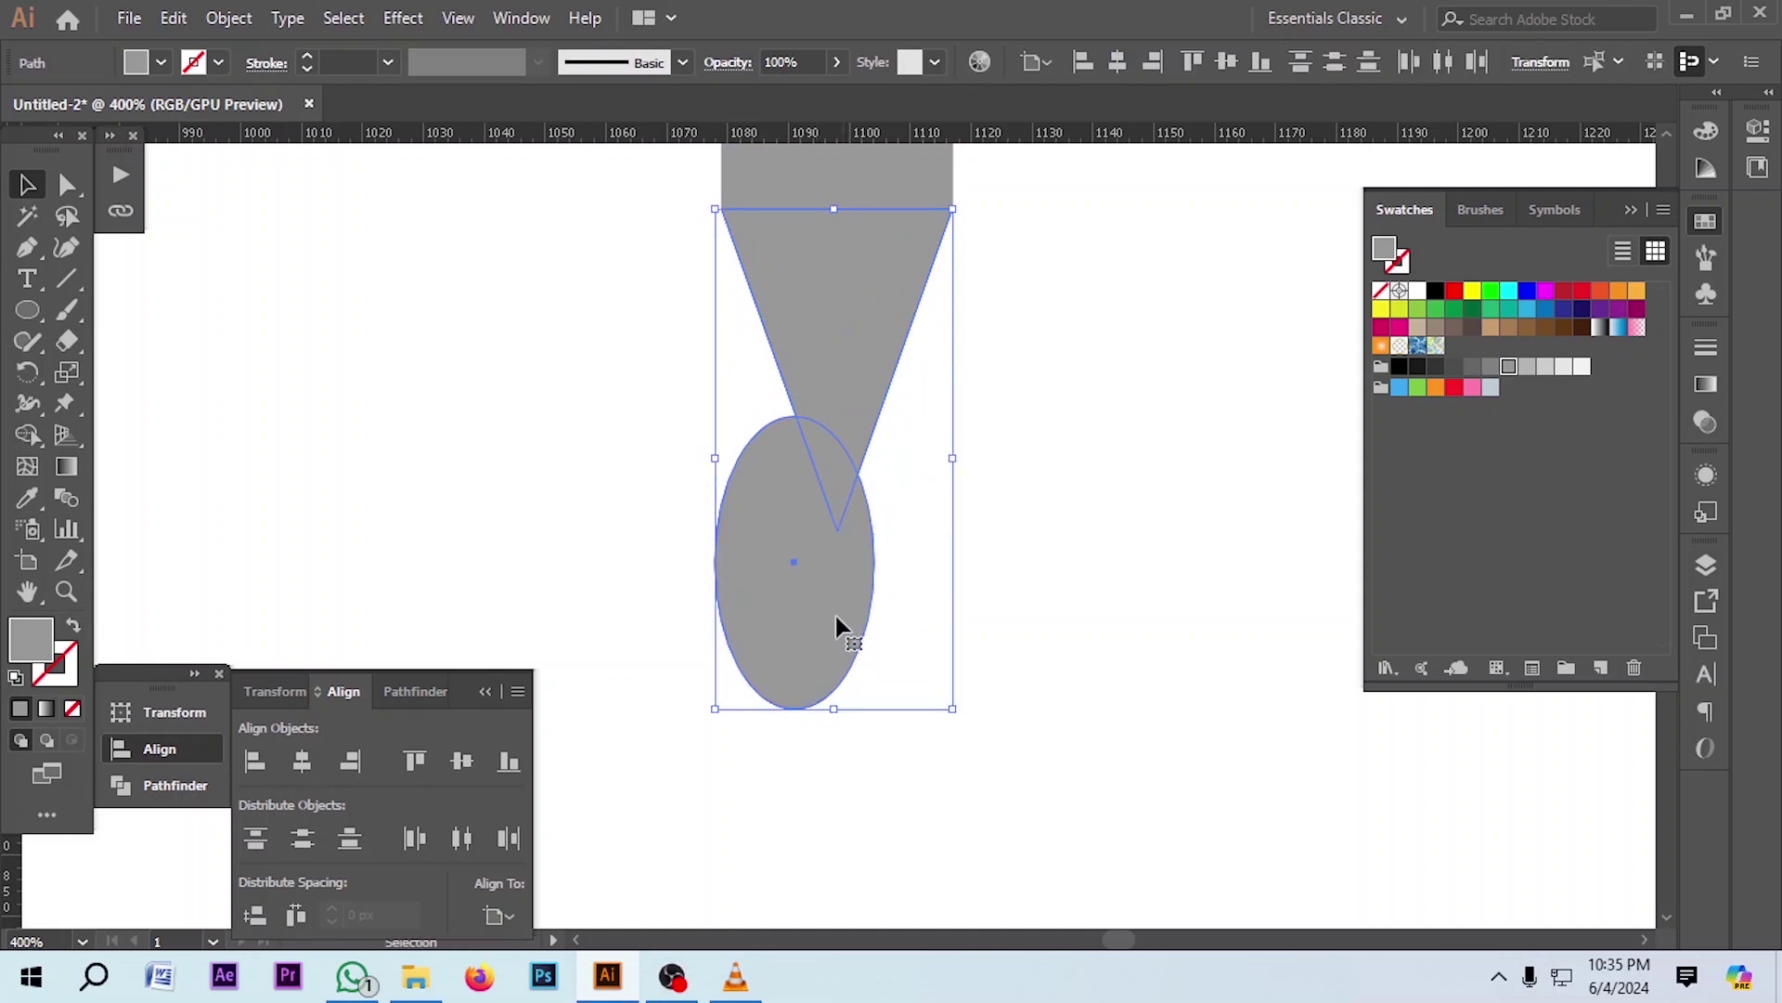
pyautogui.click(907, 336)
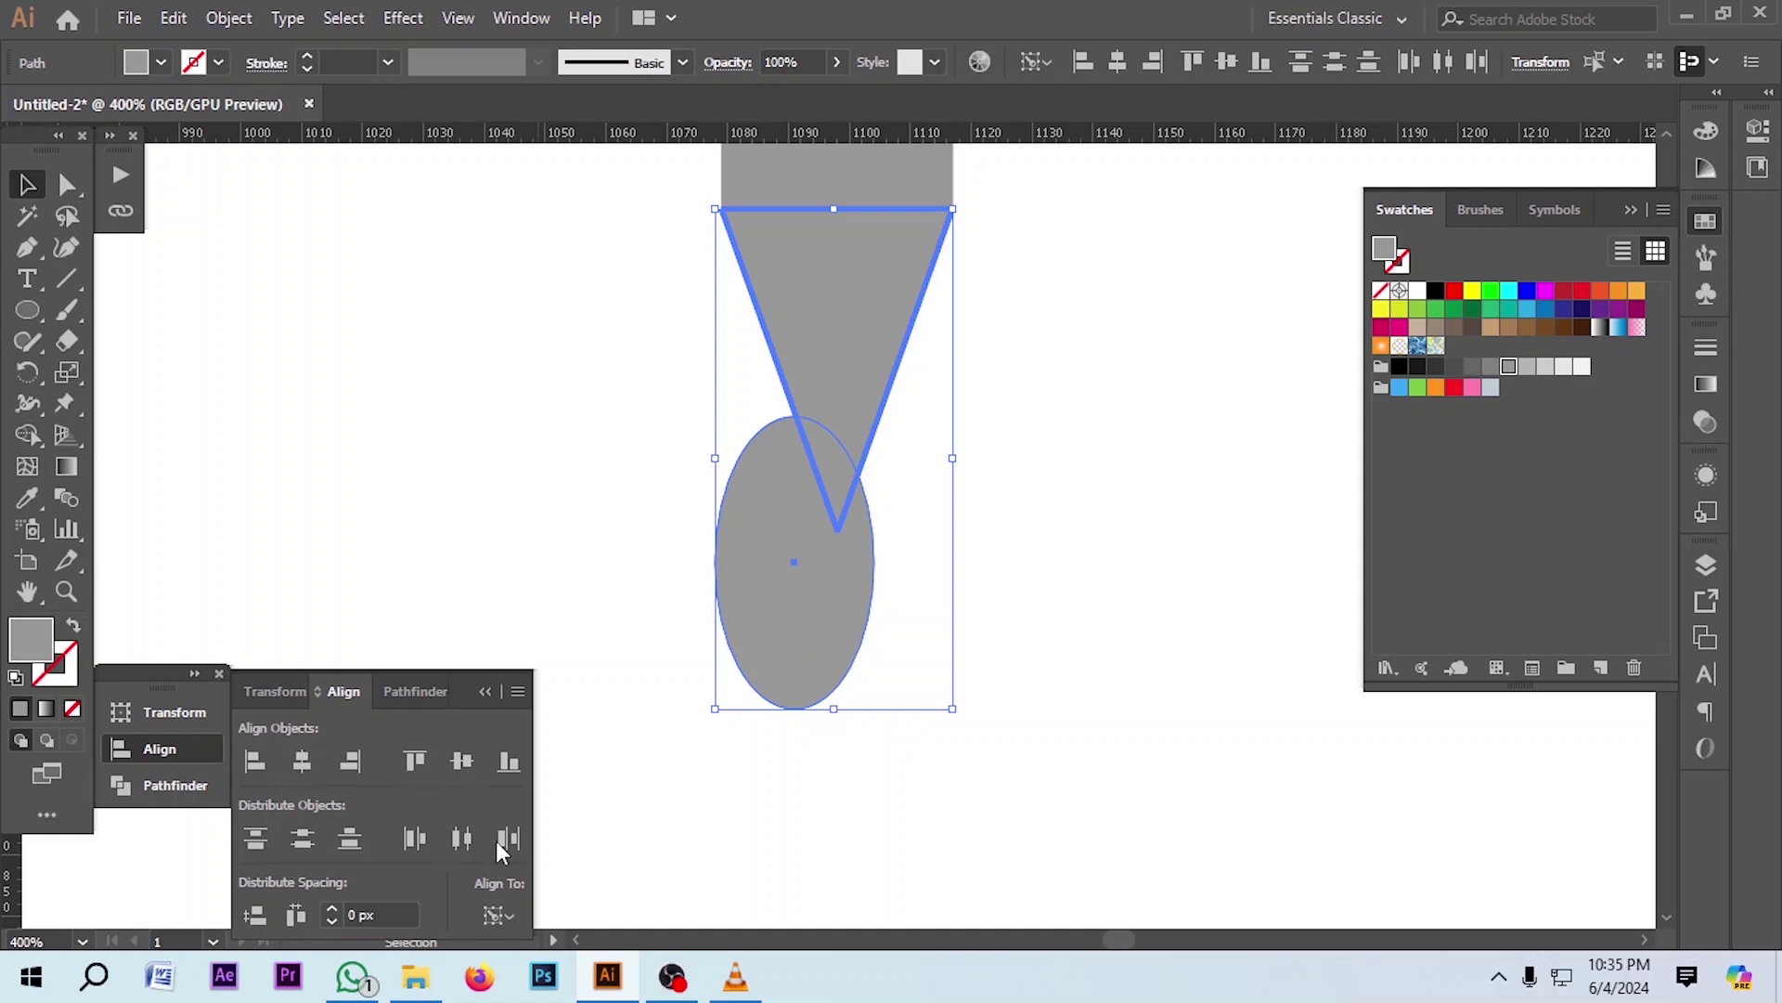
pyautogui.click(303, 762)
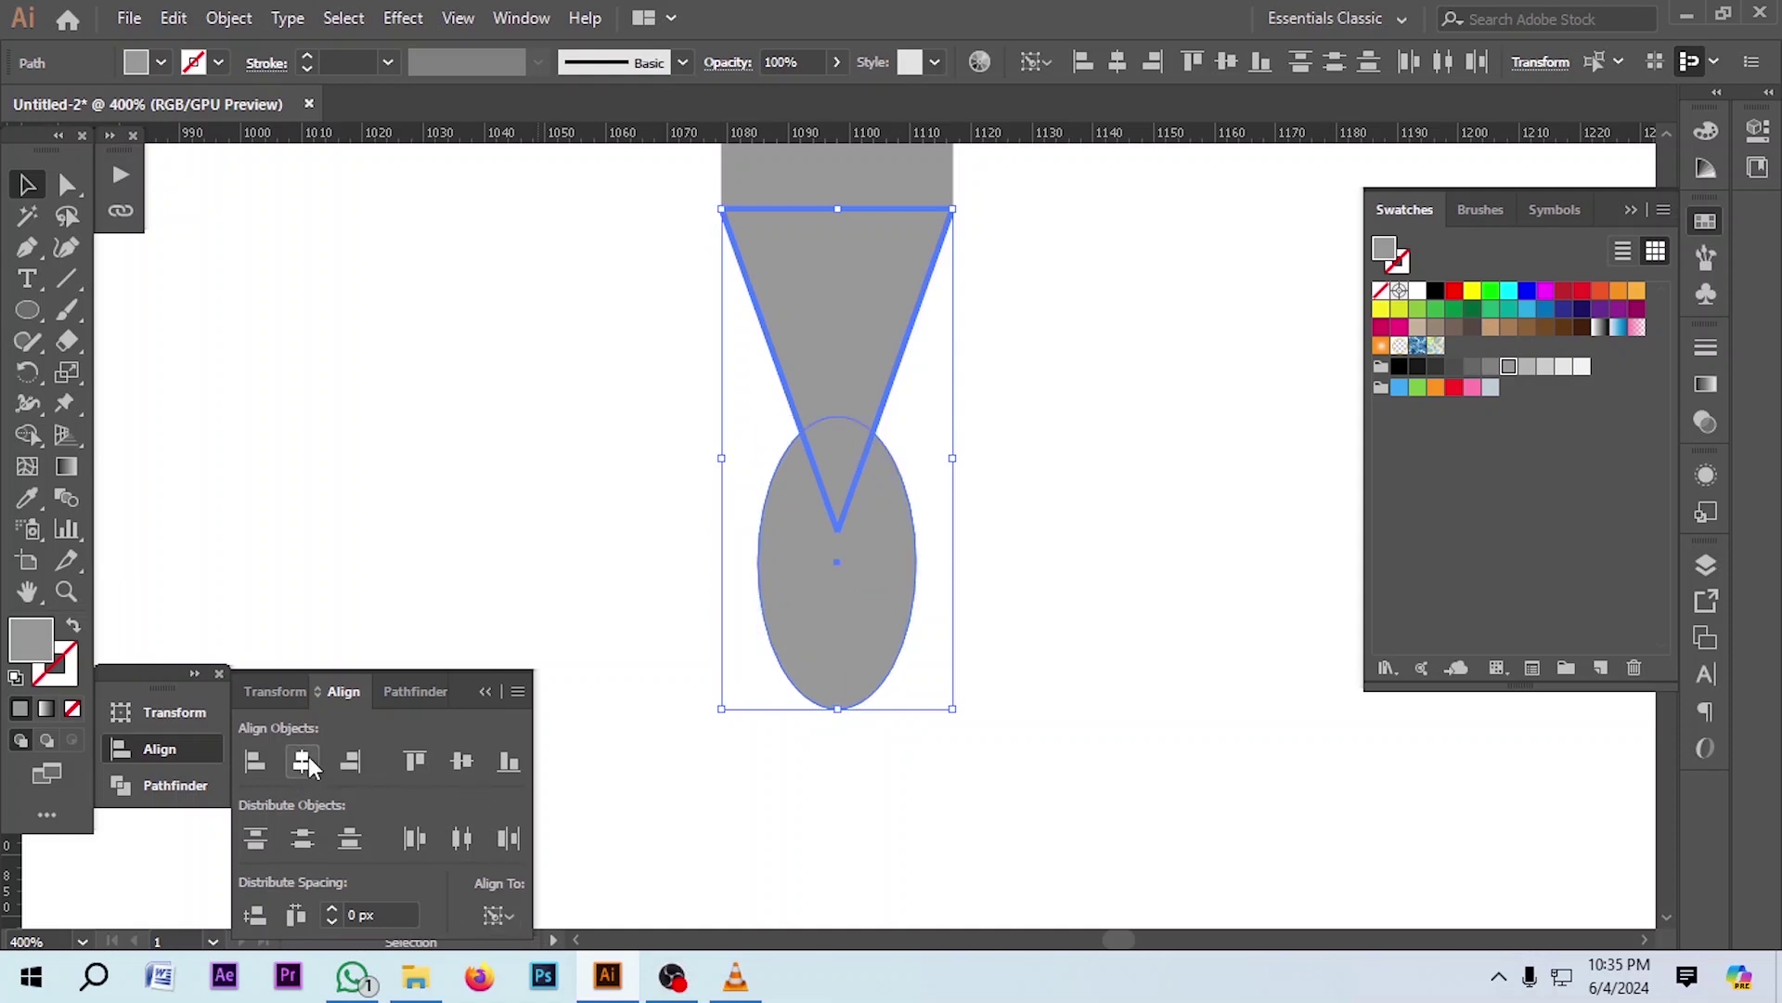
pyautogui.click(1062, 450)
pyautogui.moveTo(849, 600); pyautogui.dragTo(848, 587)
# Remove the part of the ellipse outside the triangle with the Shape Builder, leaving a curved division near the point
pyautogui.keyDown('shift'); pyautogui.click(852, 472); pyautogui.keyUp('shift')
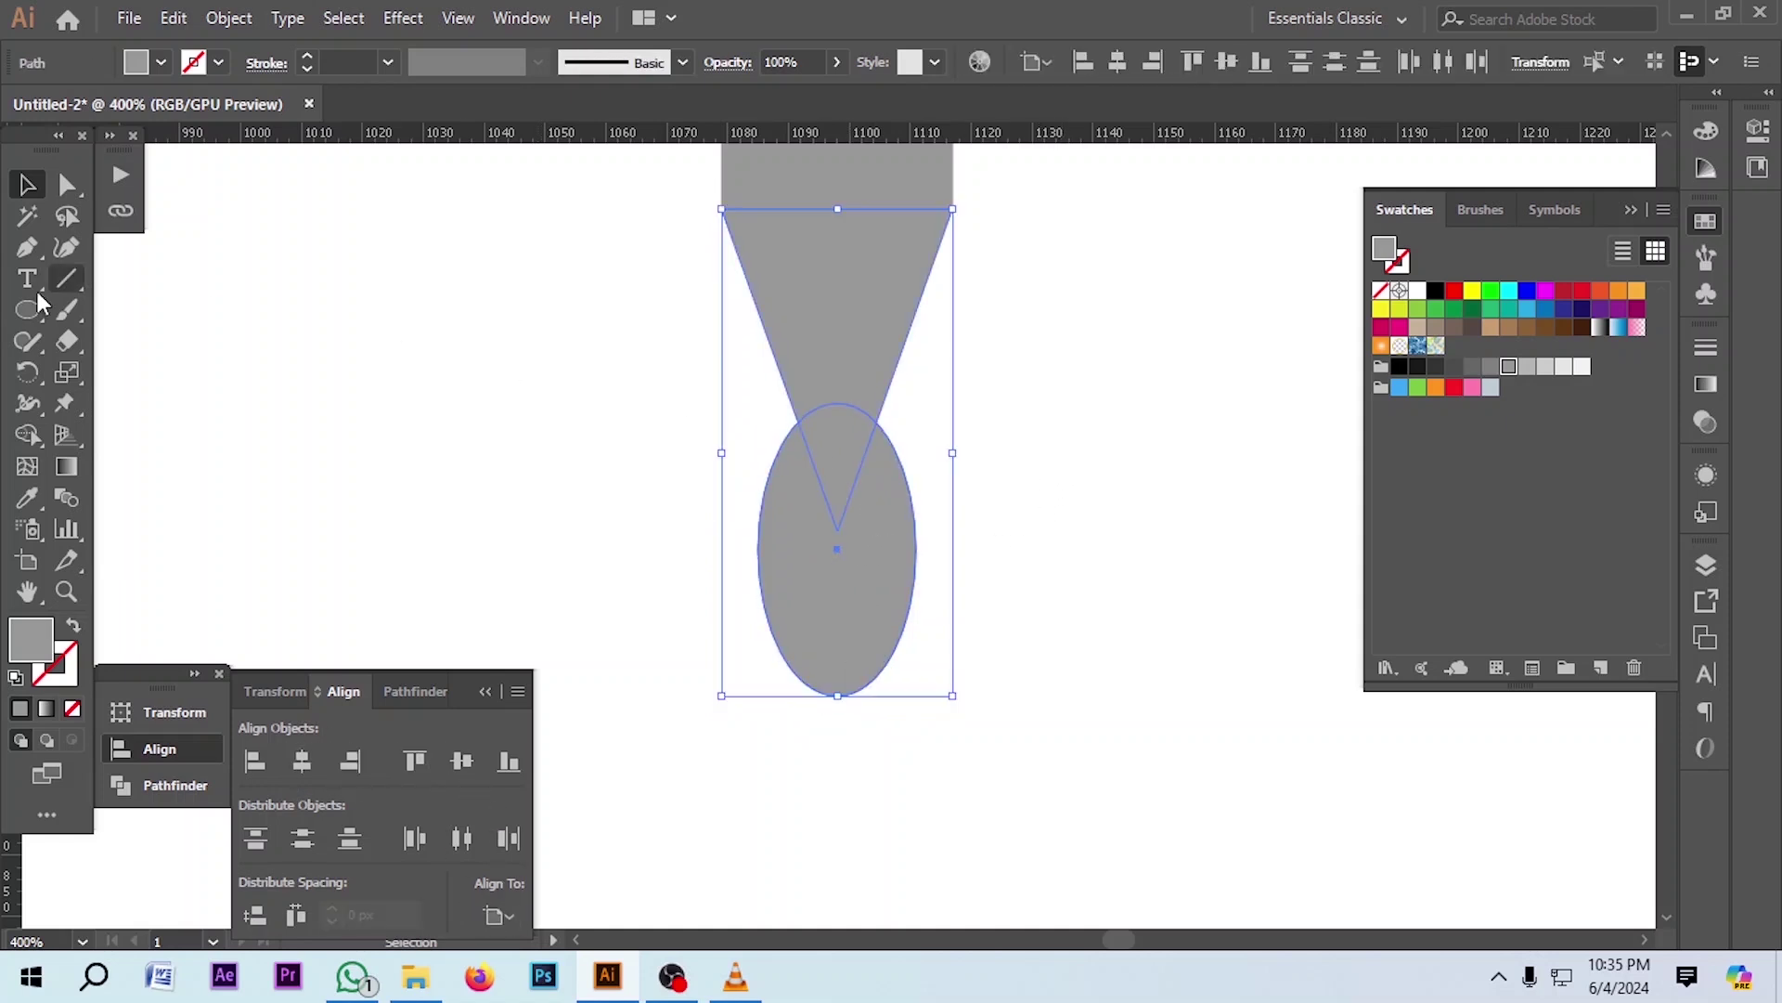
pyautogui.click(27, 435)
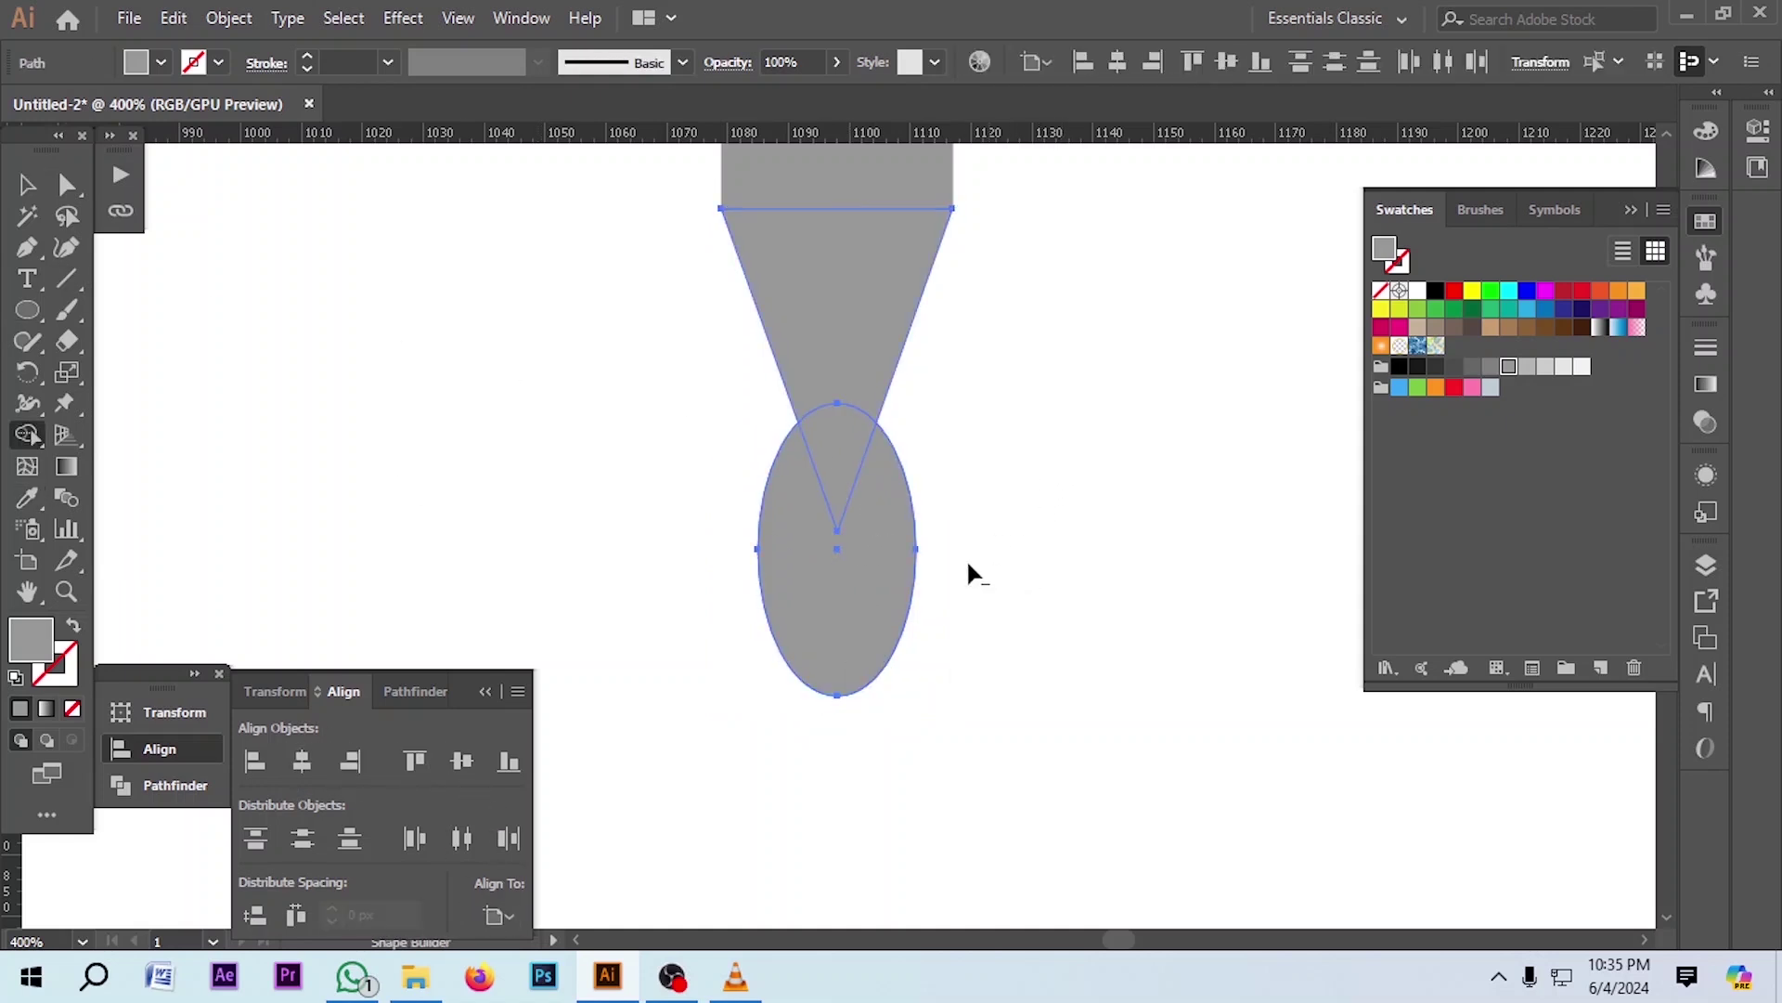
pyautogui.keyDown('alt'); pyautogui.click(889, 555); pyautogui.keyUp('alt')
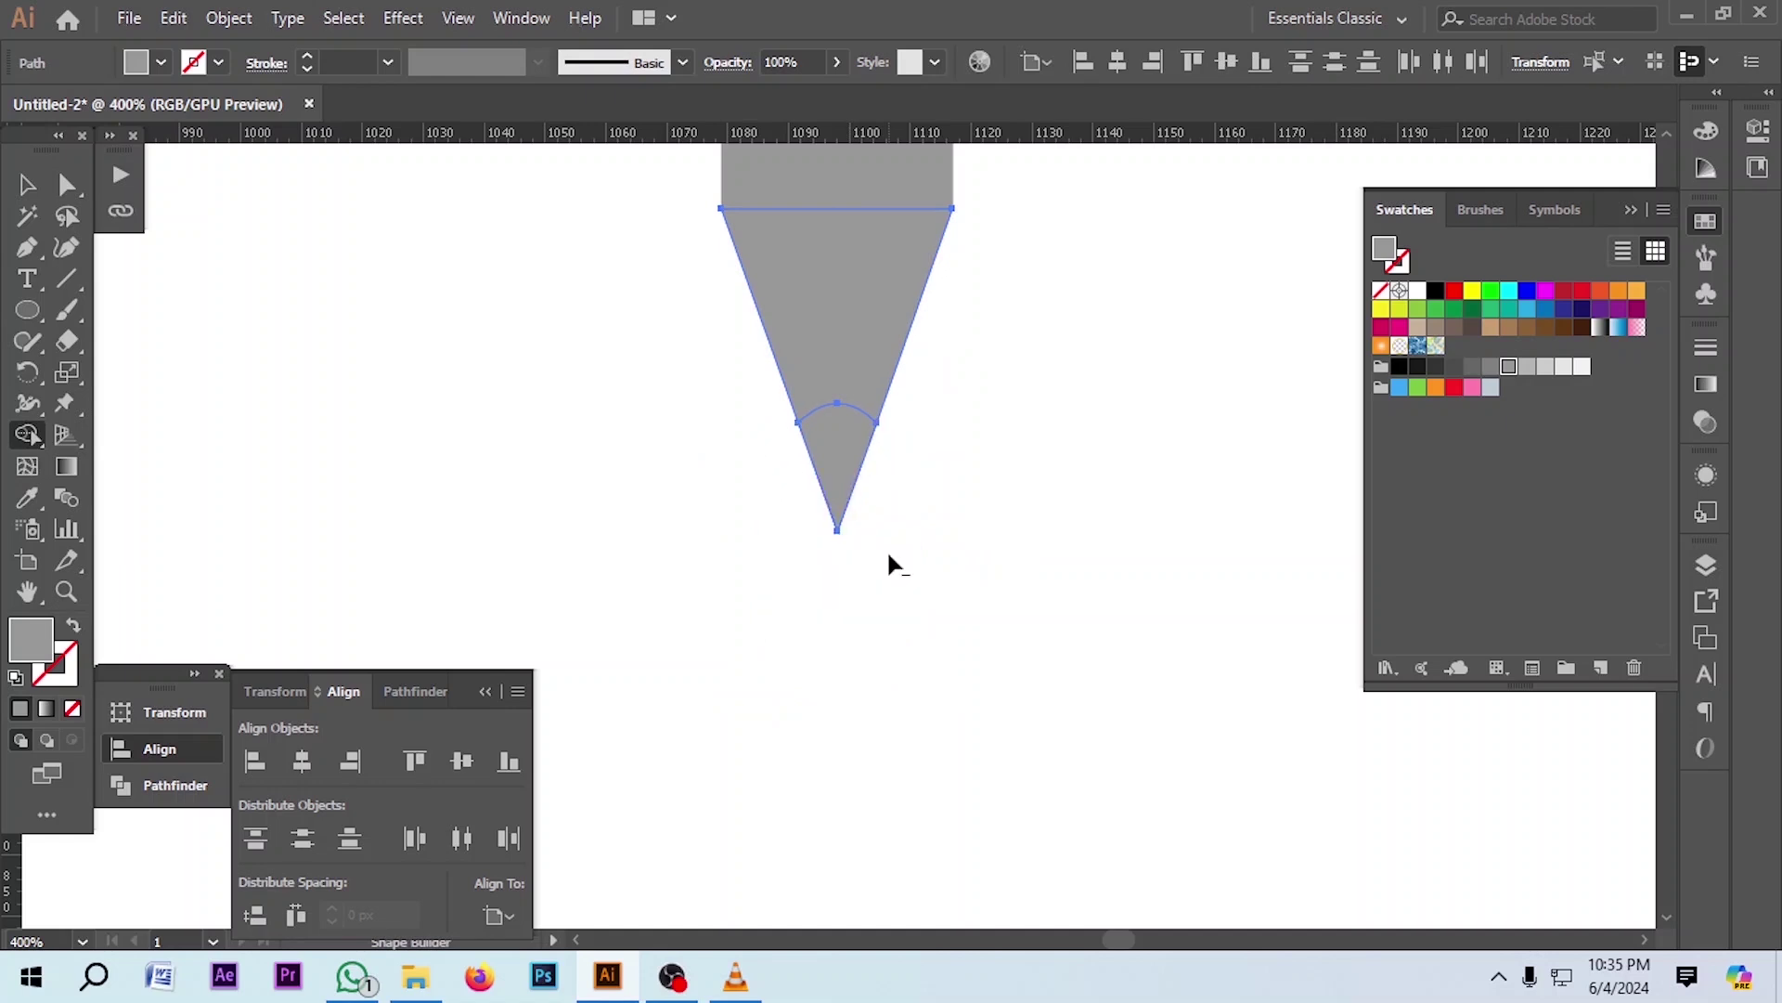
# Fill the small tip piece with dark gray and the rest of the triangle with light tan
pyautogui.click(66, 184)
pyautogui.click(840, 454)
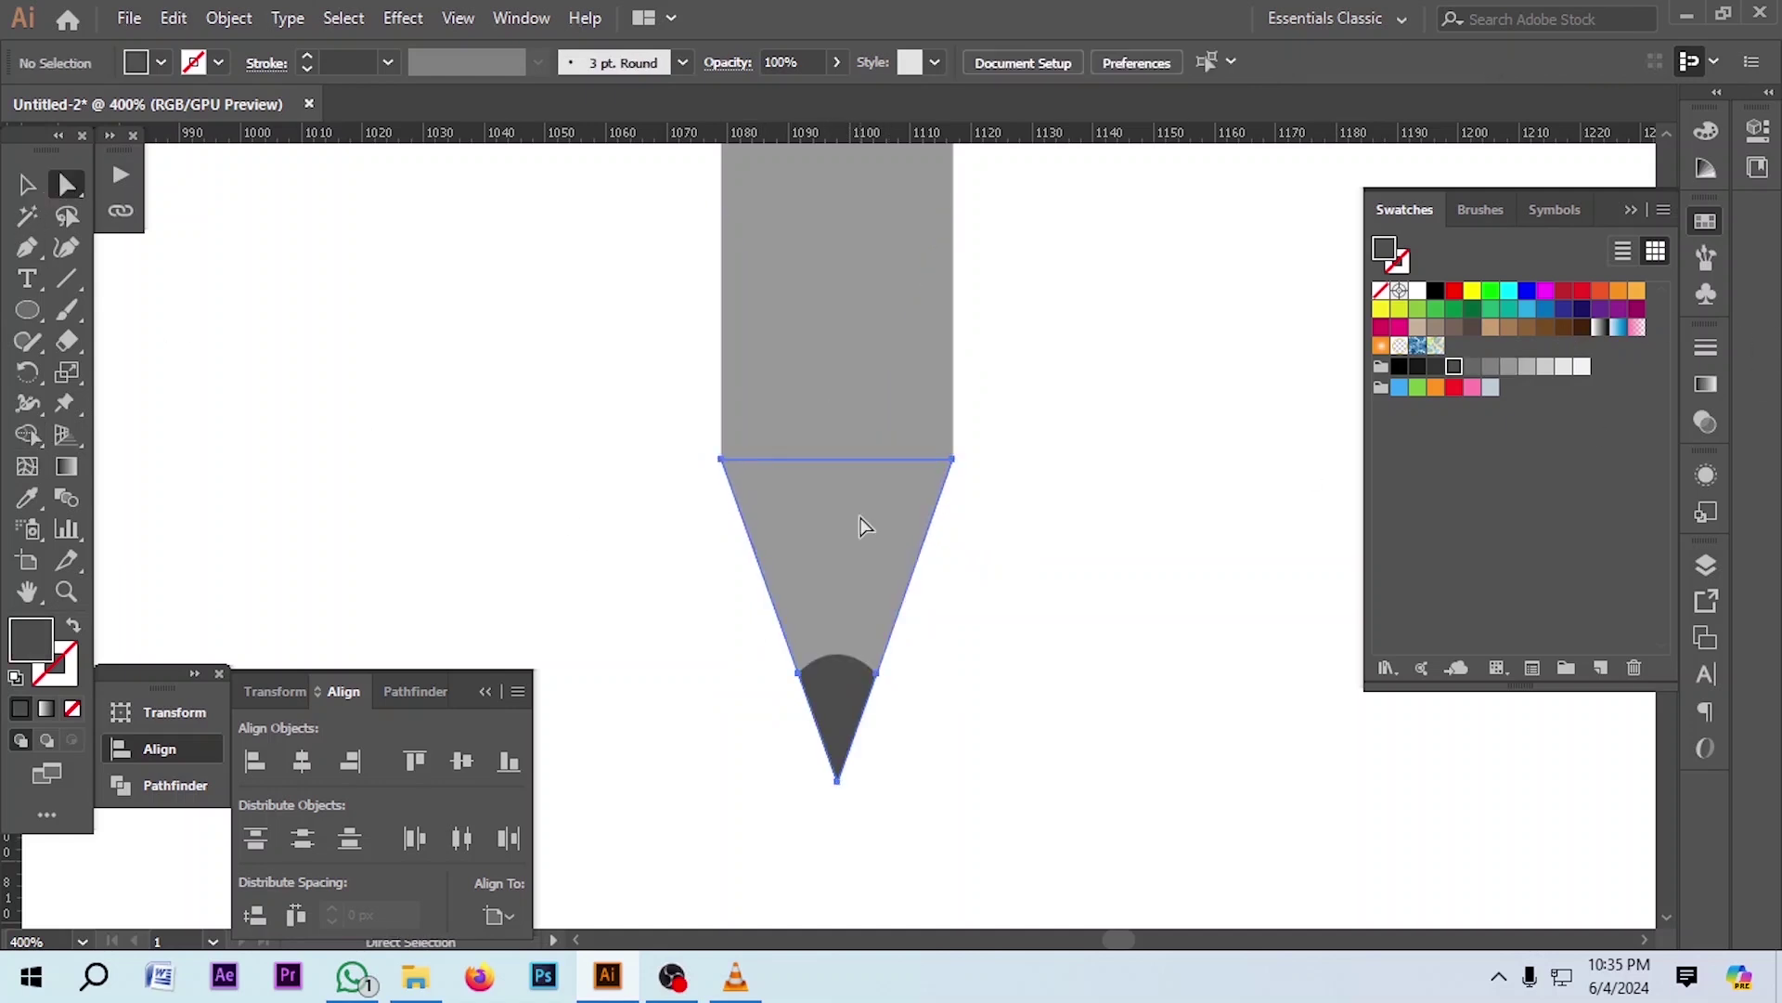
pyautogui.click(858, 521)
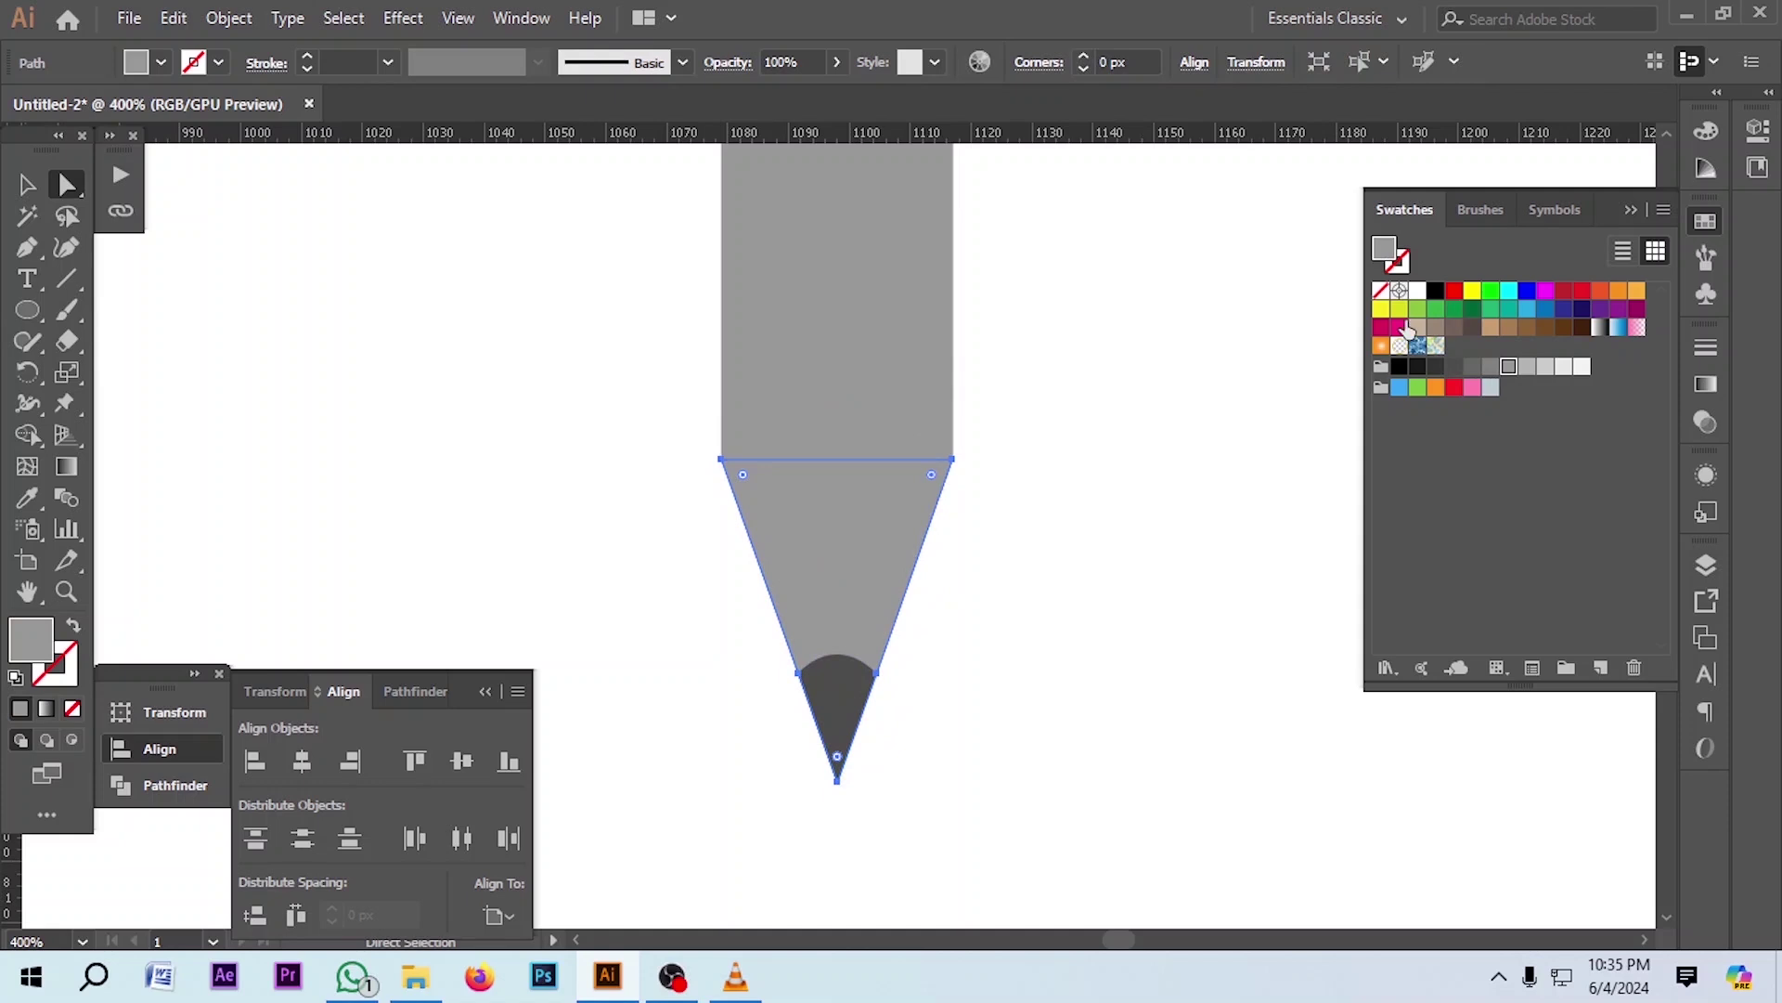
pyautogui.click(1417, 327)
pyautogui.click(1114, 559)
# Rotate the whole ribbon-and-pencil artwork clockwise so it slants with the tip toward the lower left, and enlarge it slightly
pyautogui.scroll(2, 1108, 549)
pyautogui.click(847, 493)
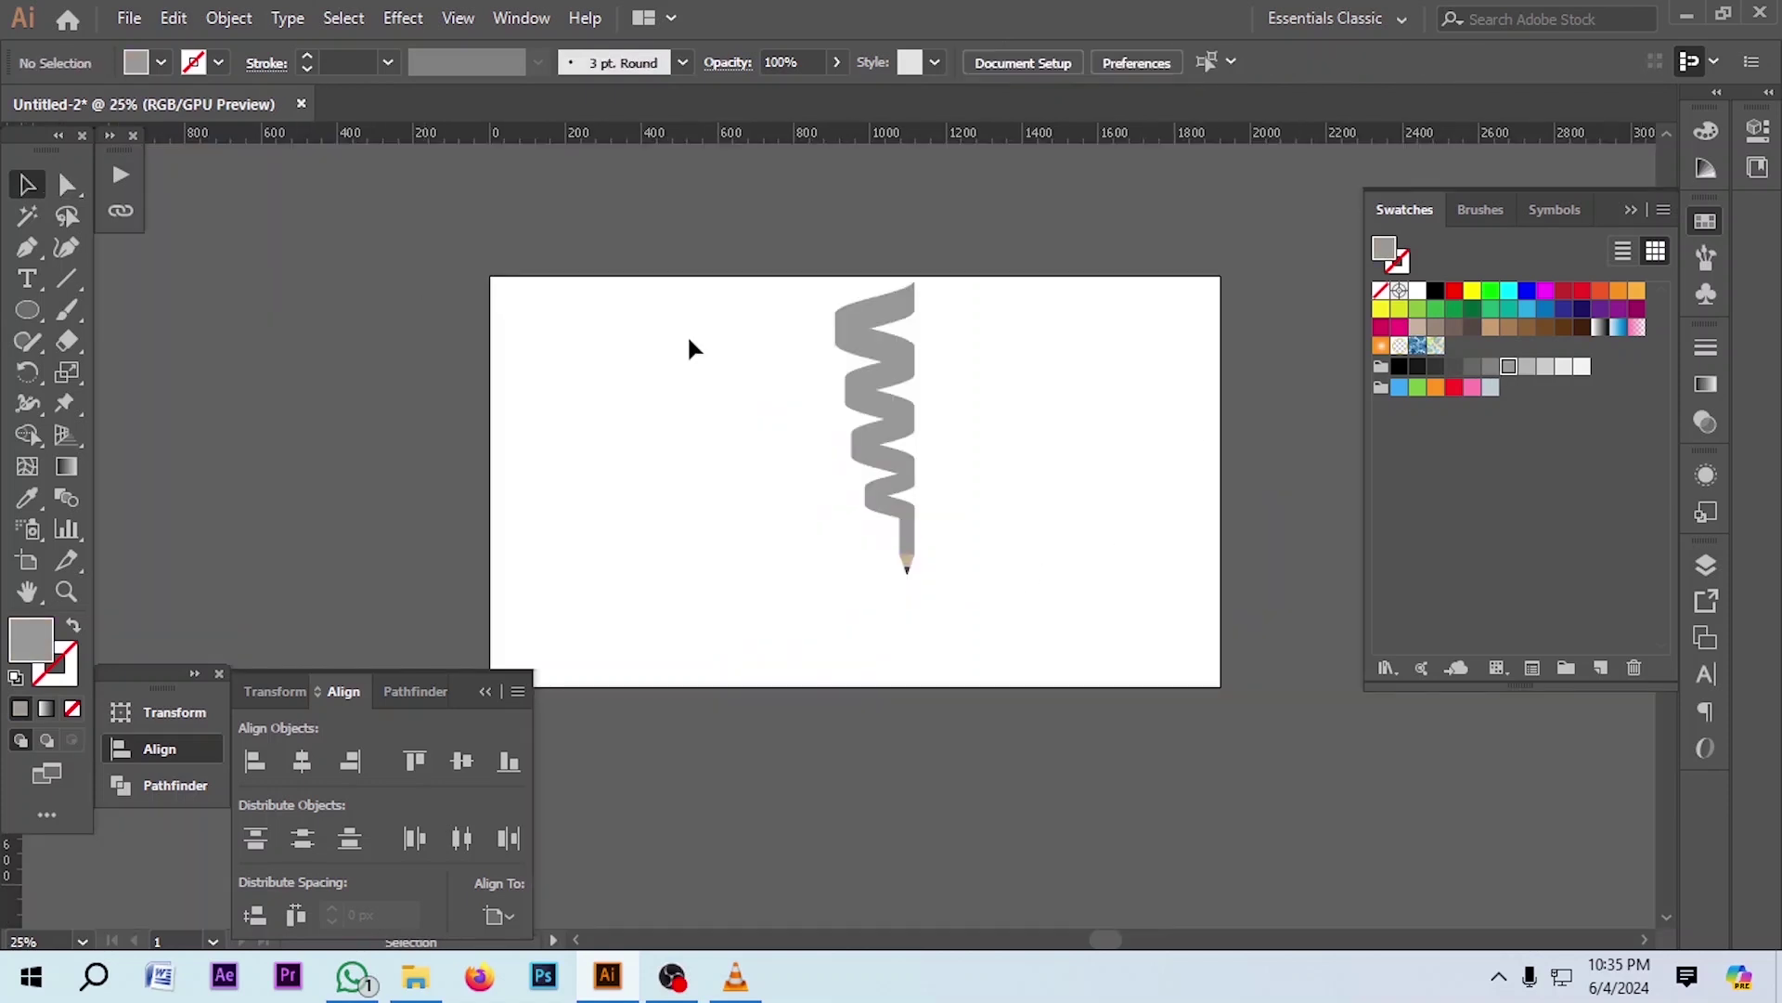
pyautogui.click(910, 550)
pyautogui.moveTo(924, 277); pyautogui.dragTo(975, 313)
pyautogui.moveTo(846, 575); pyautogui.dragTo(867, 631)
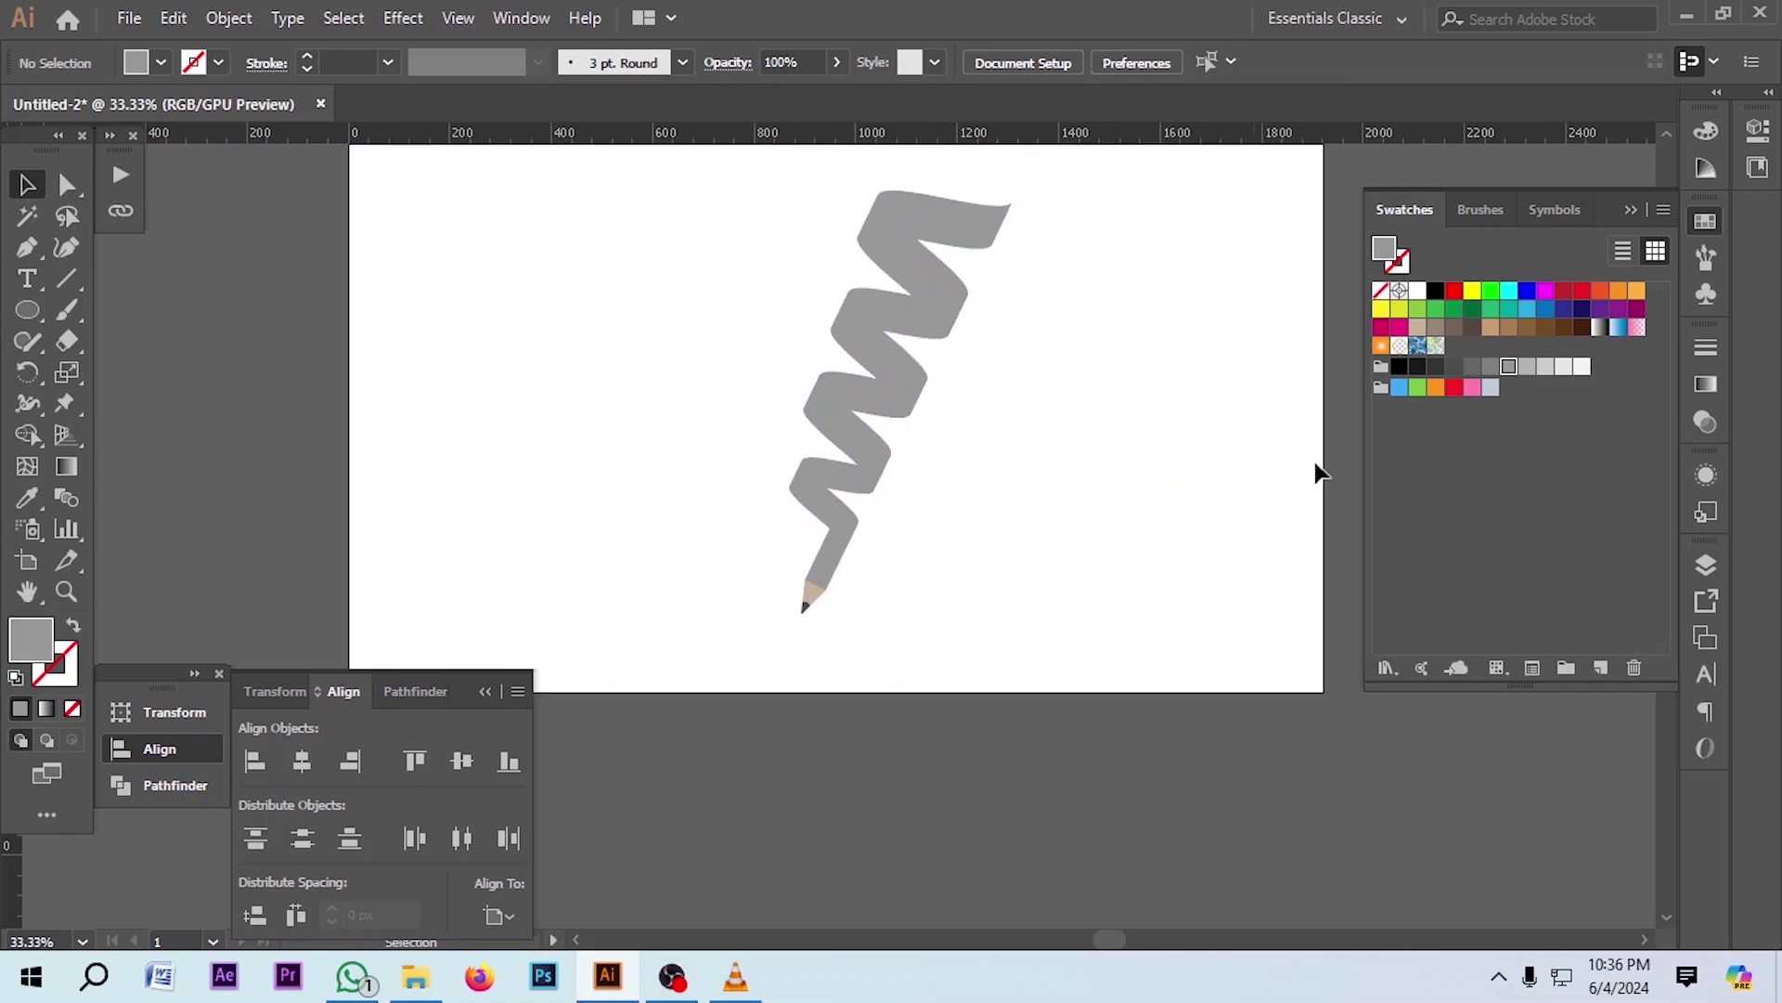
pyautogui.moveTo(676, 197); pyautogui.dragTo(1207, 618)
pyautogui.click(971, 571)
pyautogui.scroll(1, 1352, 501)
pyautogui.click(1482, 509)
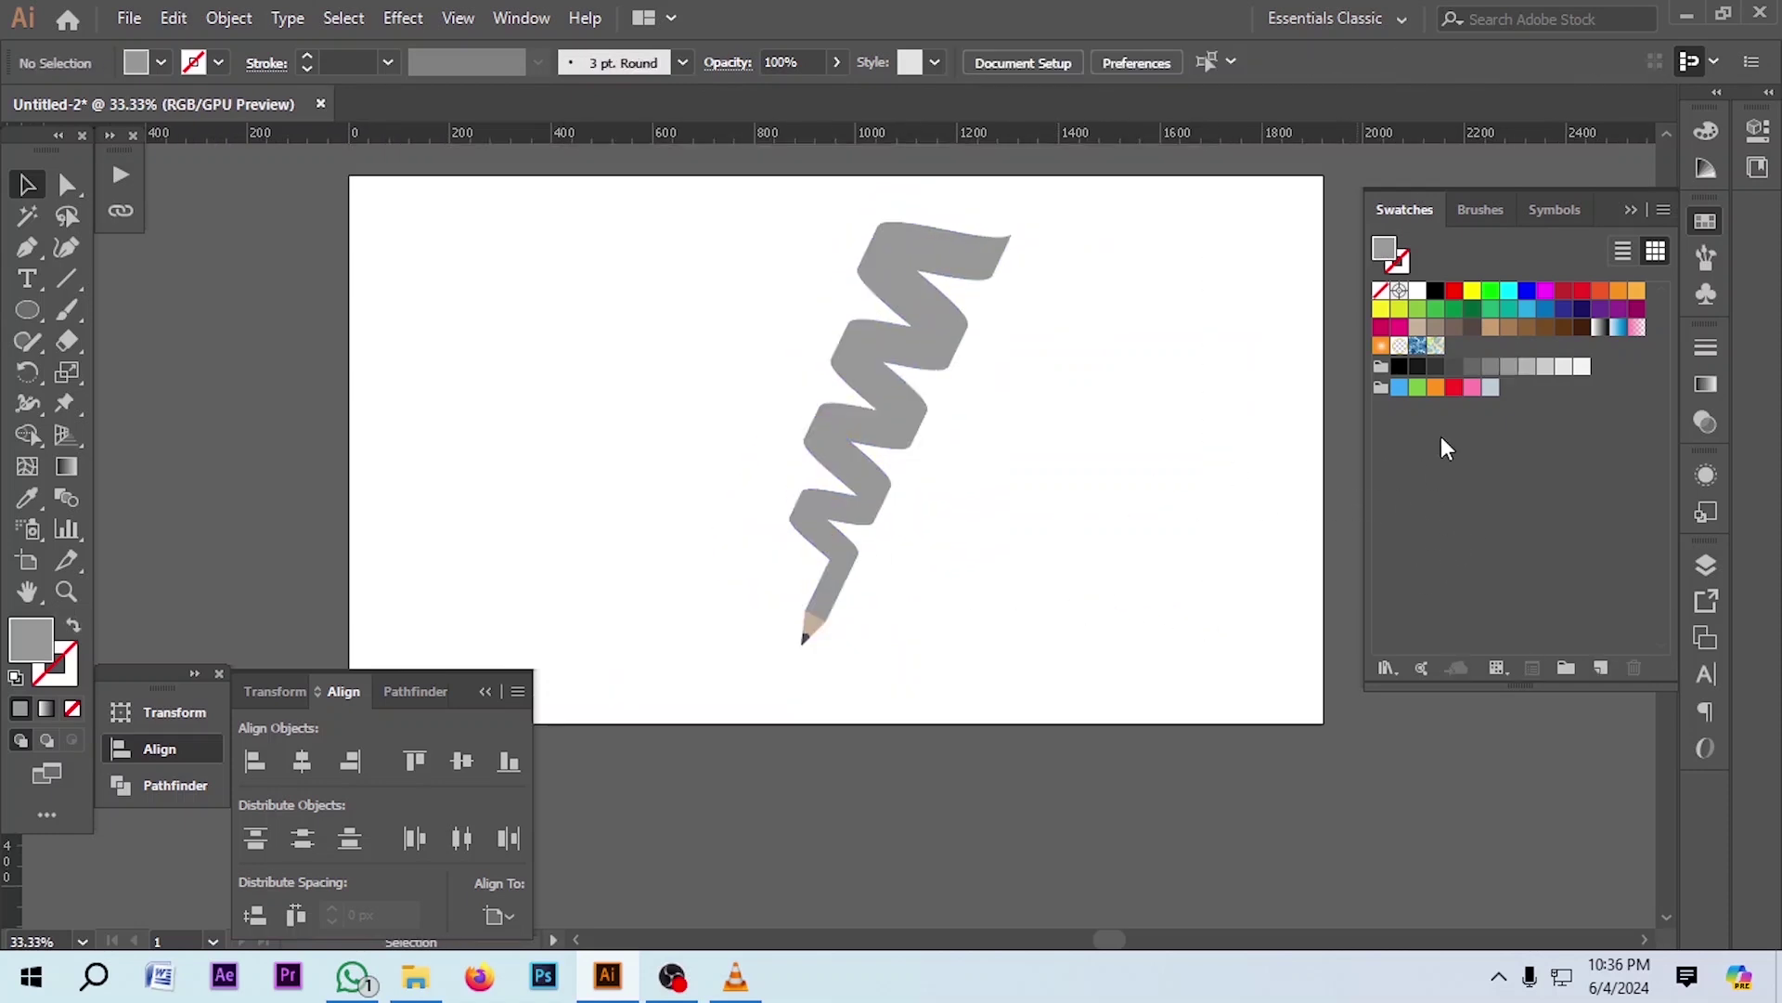
# Open the Brights gradient library beside the swatches and switch to the Color Combinations gradients
pyautogui.click(1706, 223)
pyautogui.click(1704, 223)
pyautogui.click(1387, 668)
pyautogui.moveTo(1476, 517)
pyautogui.click(1276, 410)
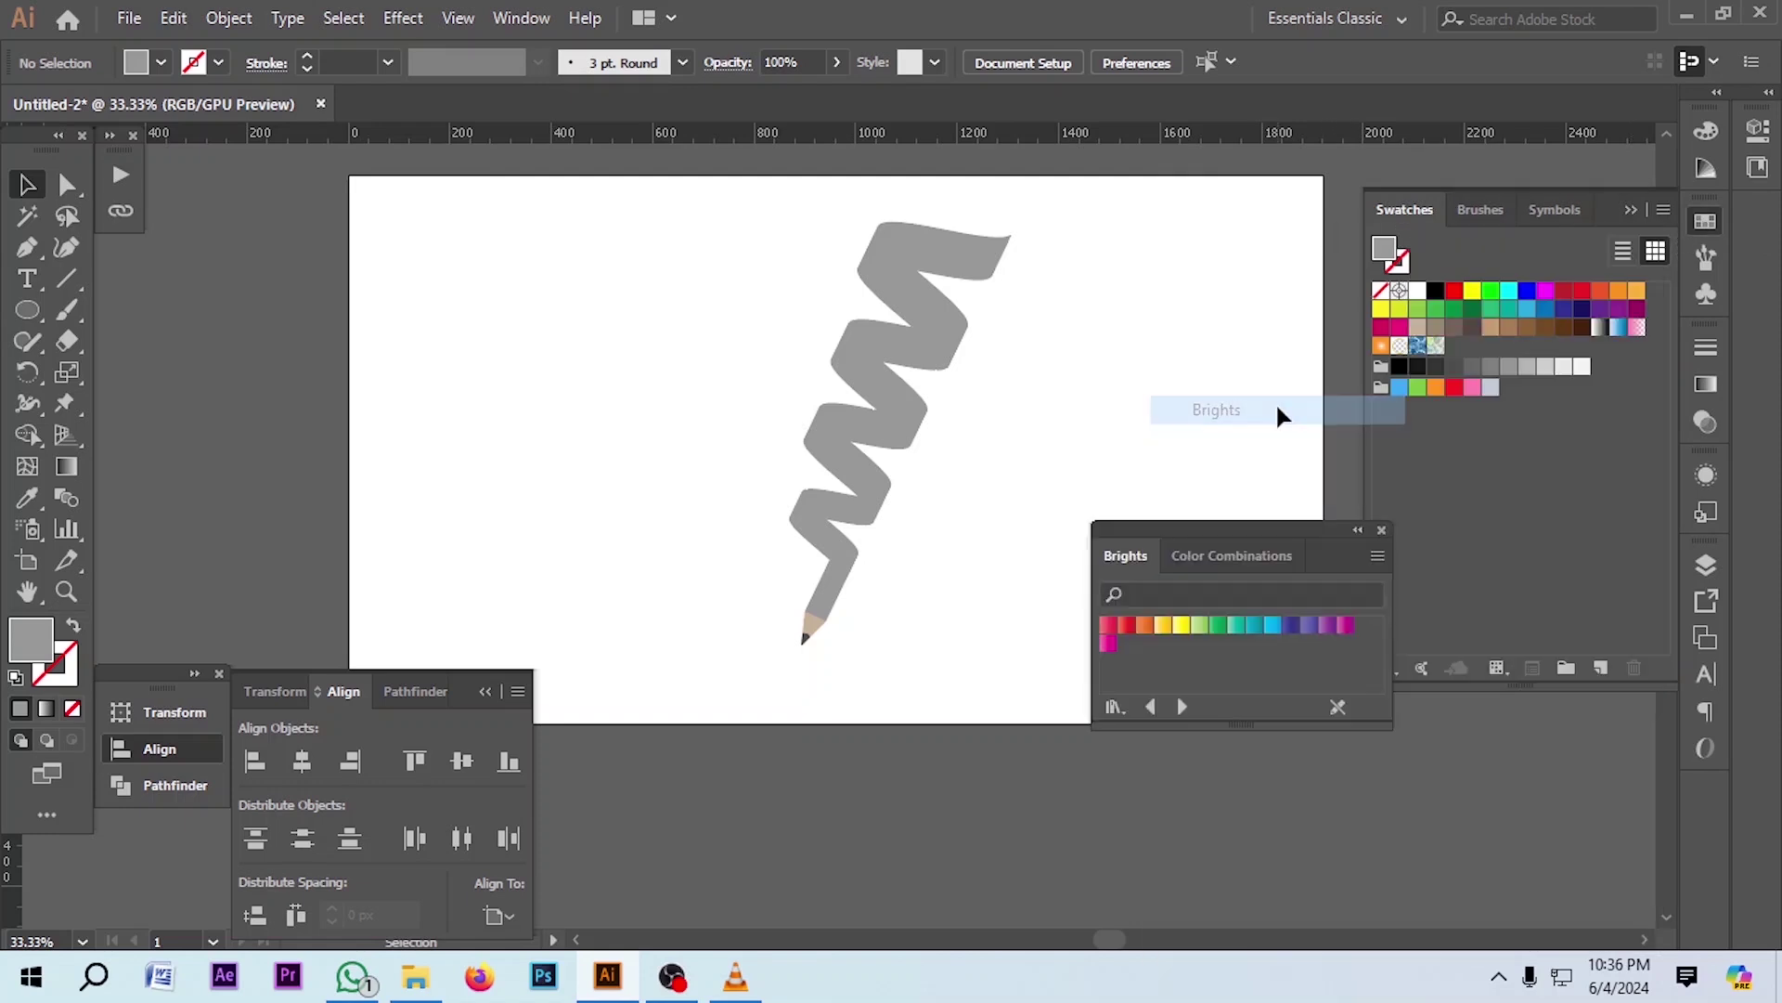
pyautogui.moveTo(1138, 719); pyautogui.dragTo(1100, 385)
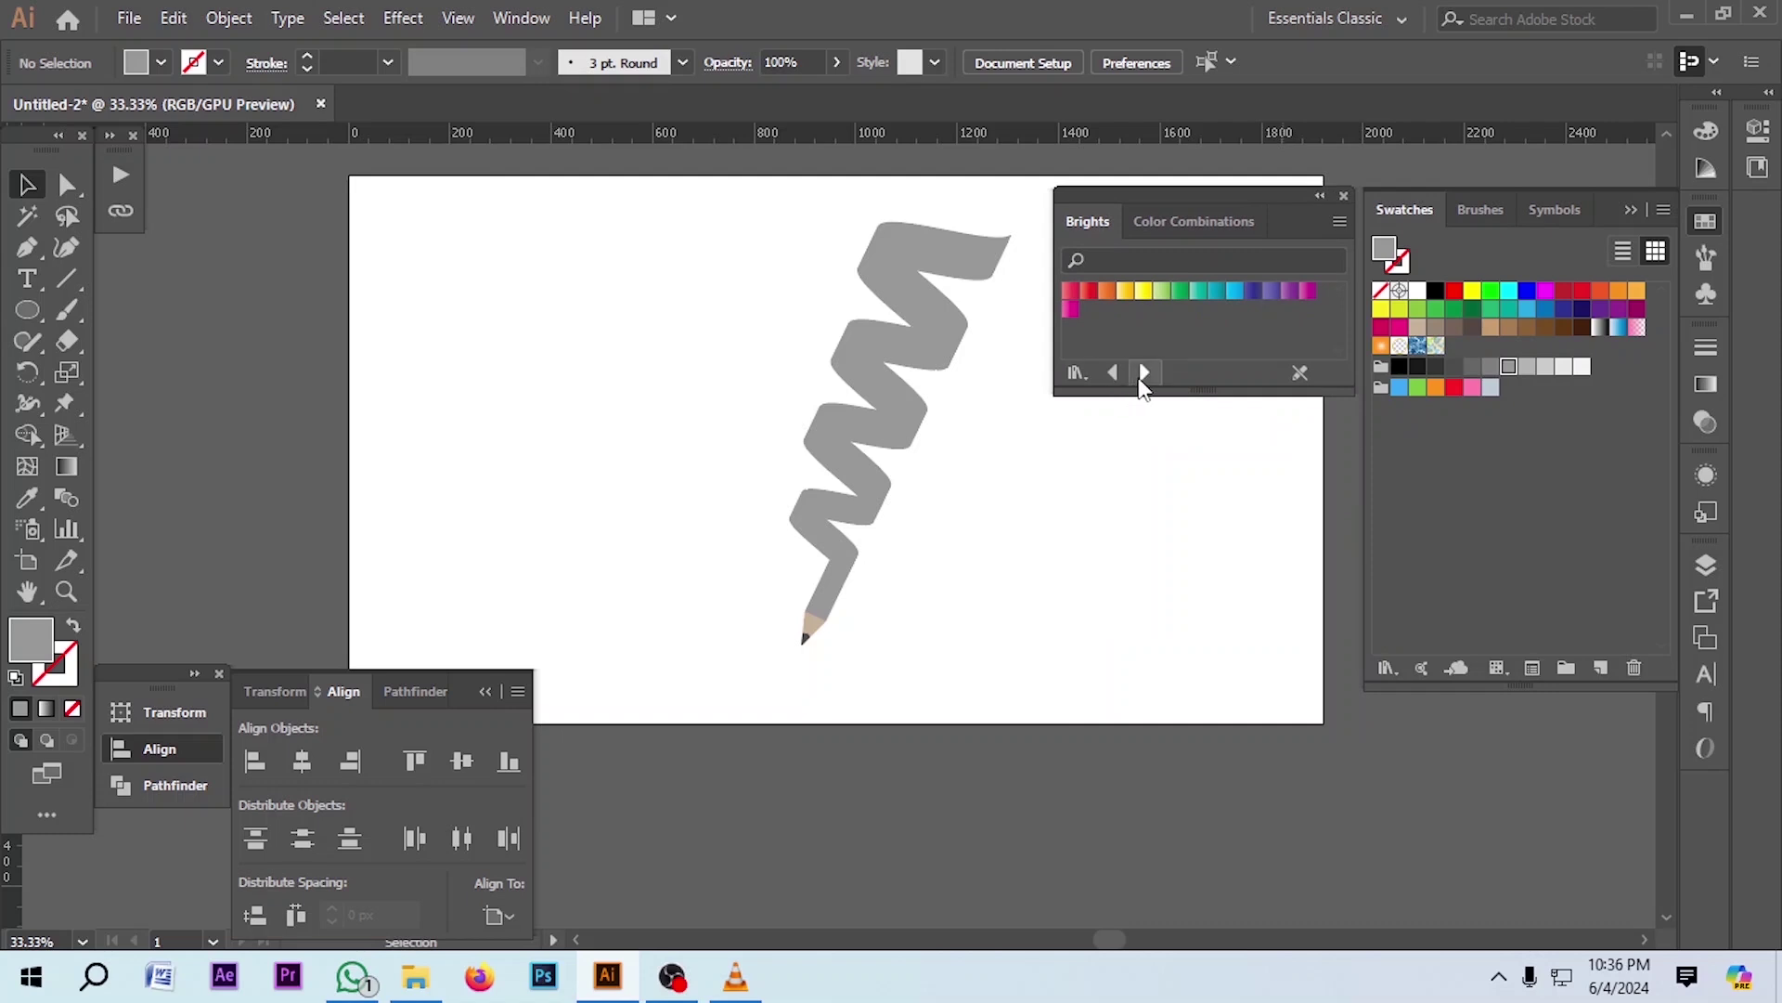
pyautogui.click(1146, 376)
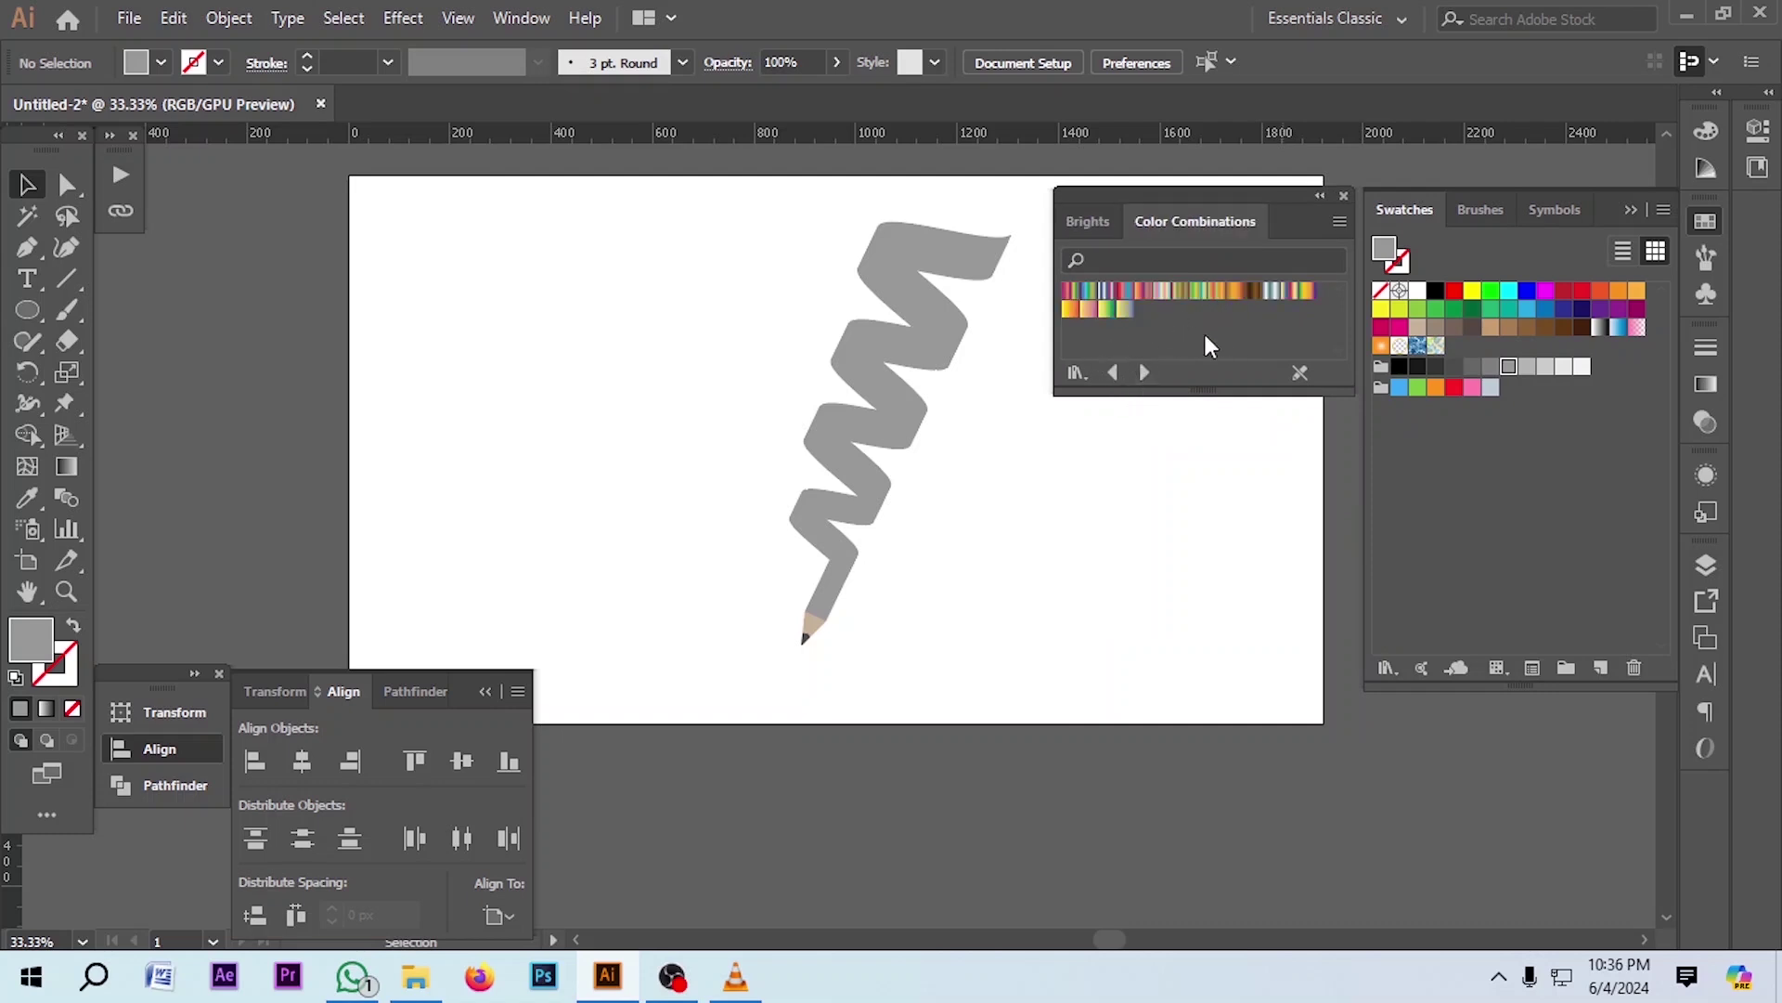
# Fill the pencil's straight body with the dark brown gradient and run the gradient across the body's width
pyautogui.click(832, 595)
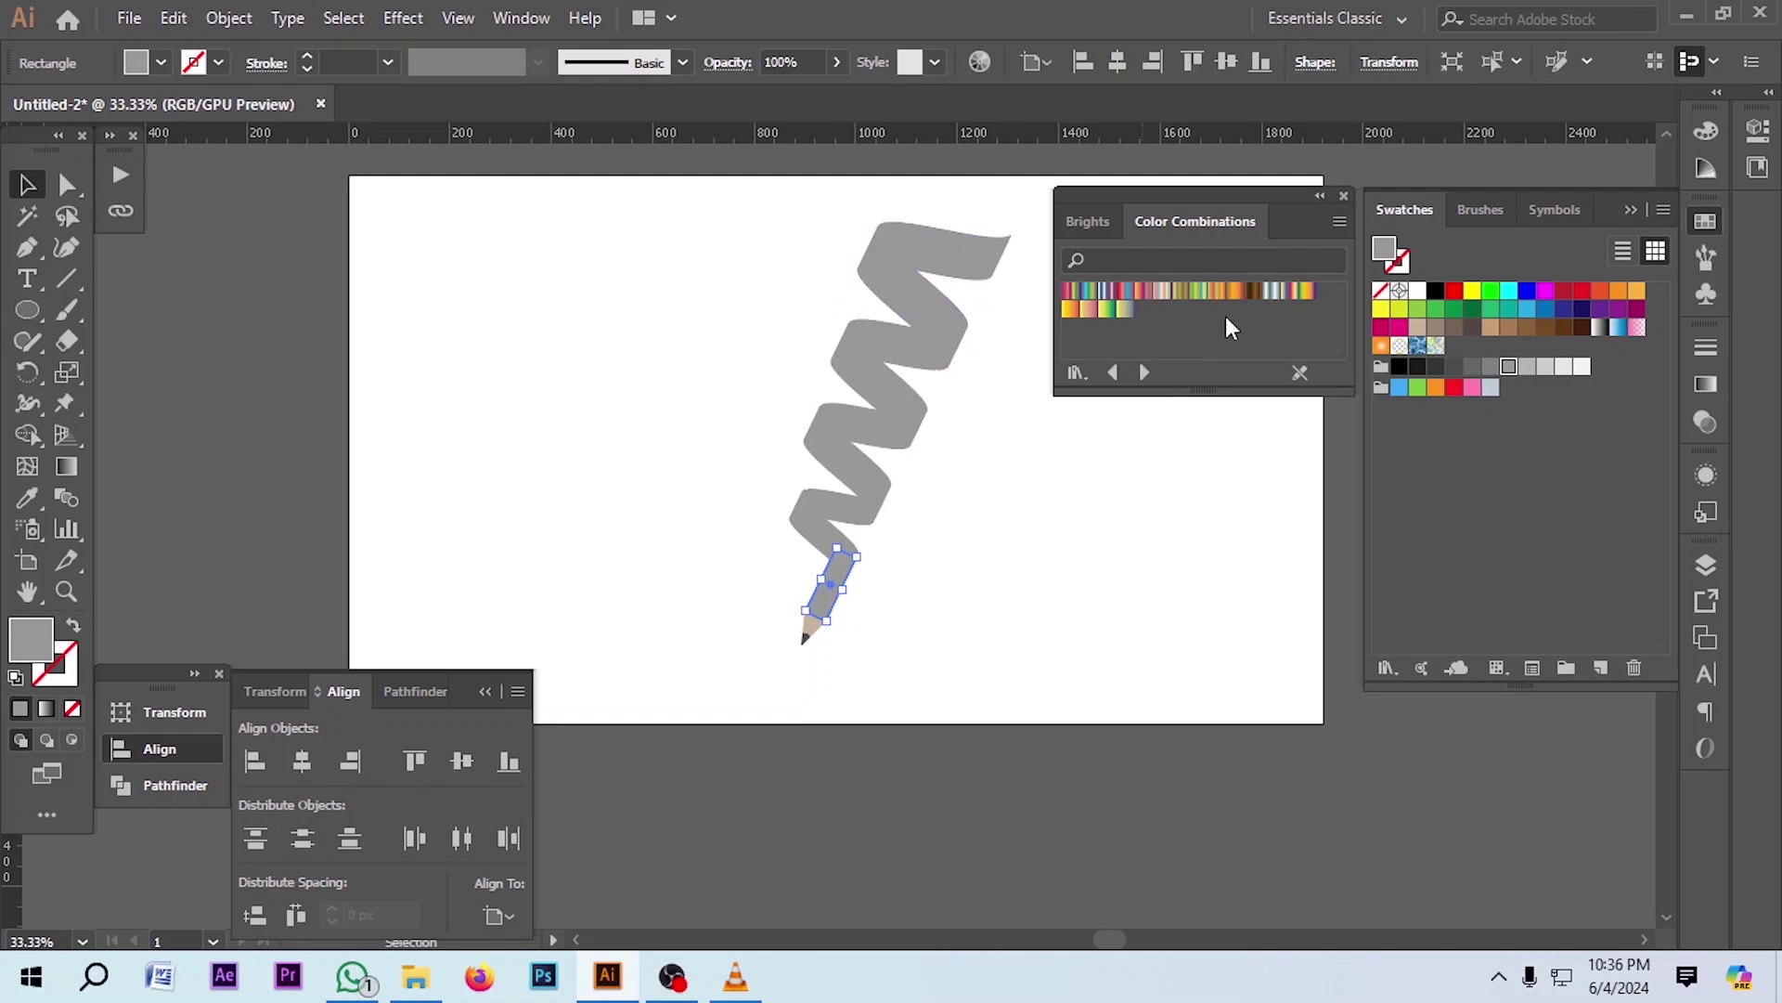
pyautogui.click(1252, 291)
pyautogui.scroll(1, 838, 587)
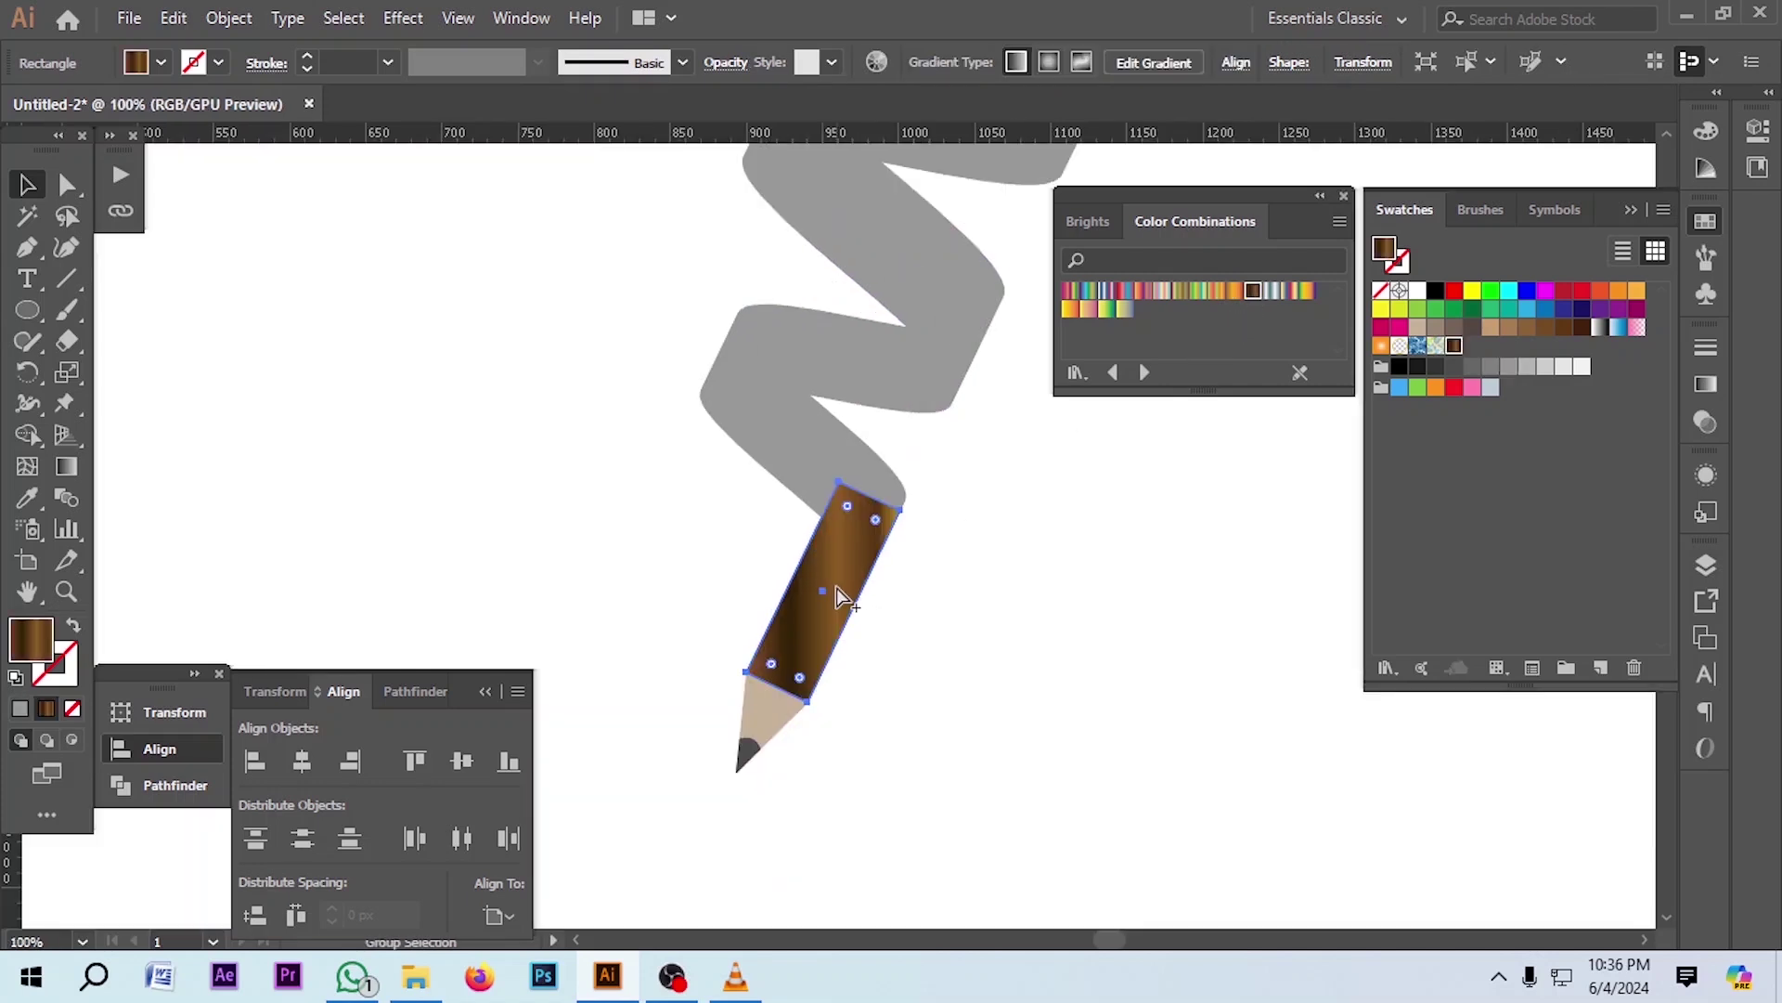
pyautogui.click(66, 466)
pyautogui.moveTo(807, 628); pyautogui.dragTo(884, 531)
pyautogui.moveTo(861, 634); pyautogui.dragTo(788, 589)
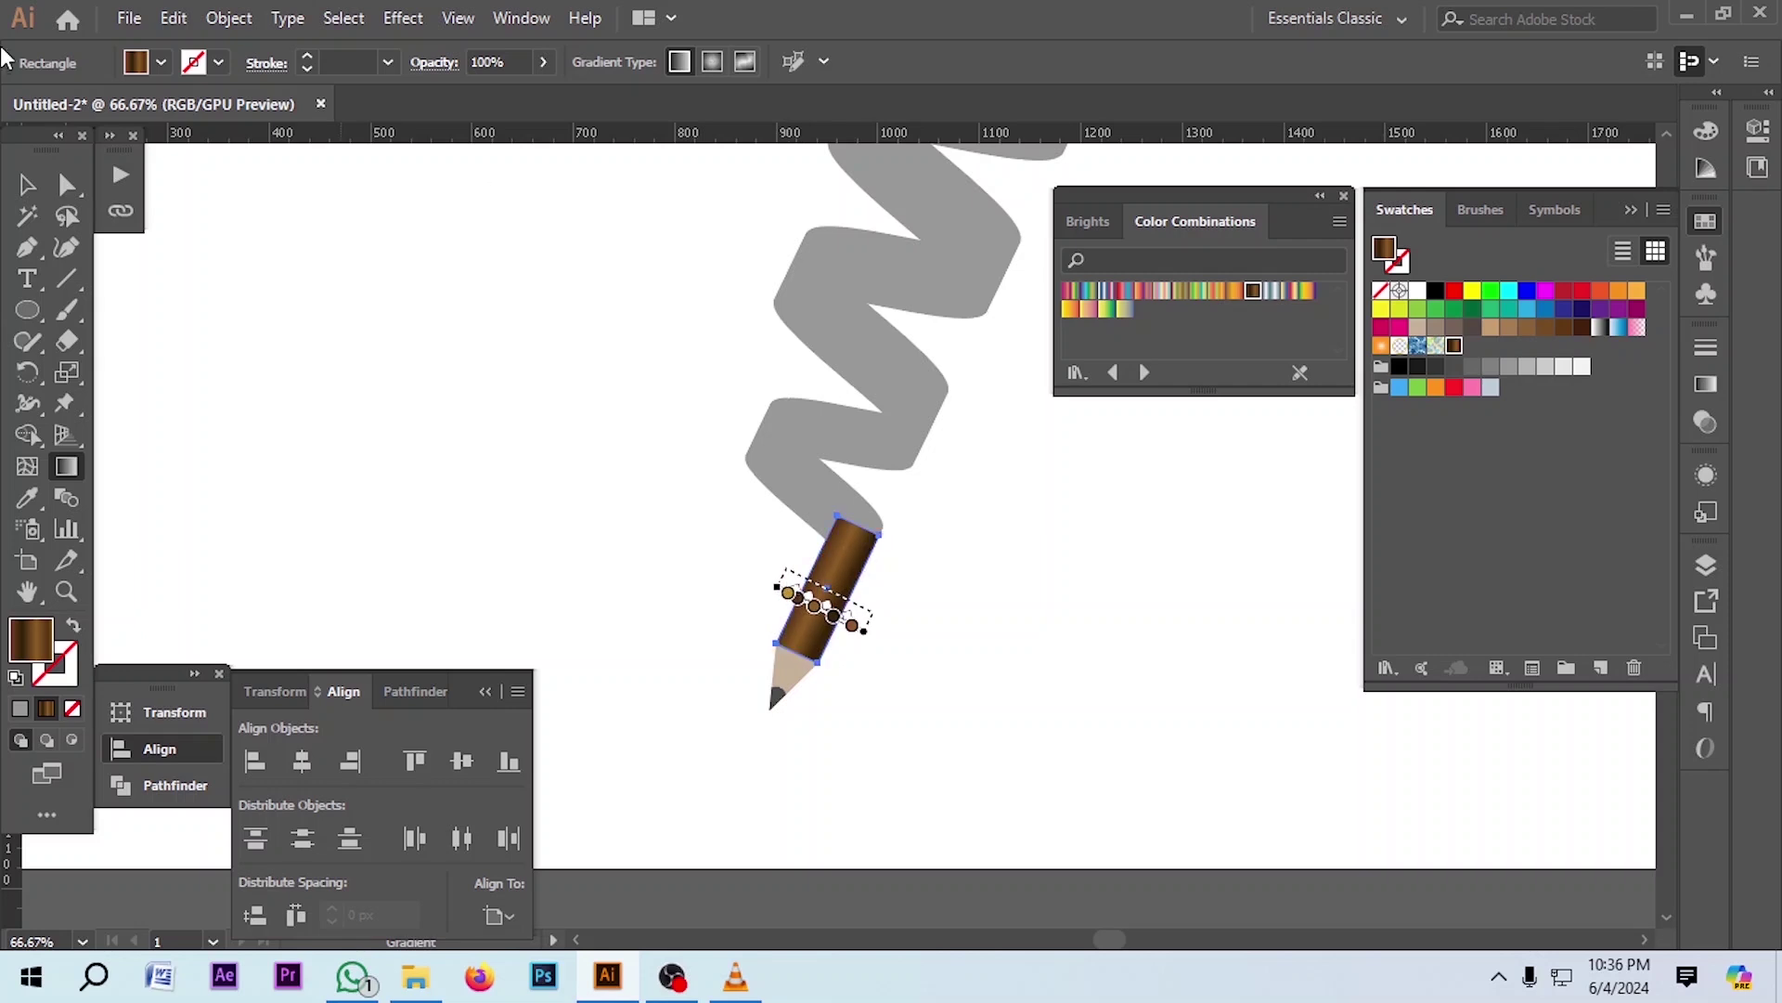
# Fill the lowest ribbon segment, directly above the pencil body, with the yellow-to-orange gradient from Color Combinations
pyautogui.click(66, 185)
pyautogui.click(694, 487)
pyautogui.click(806, 501)
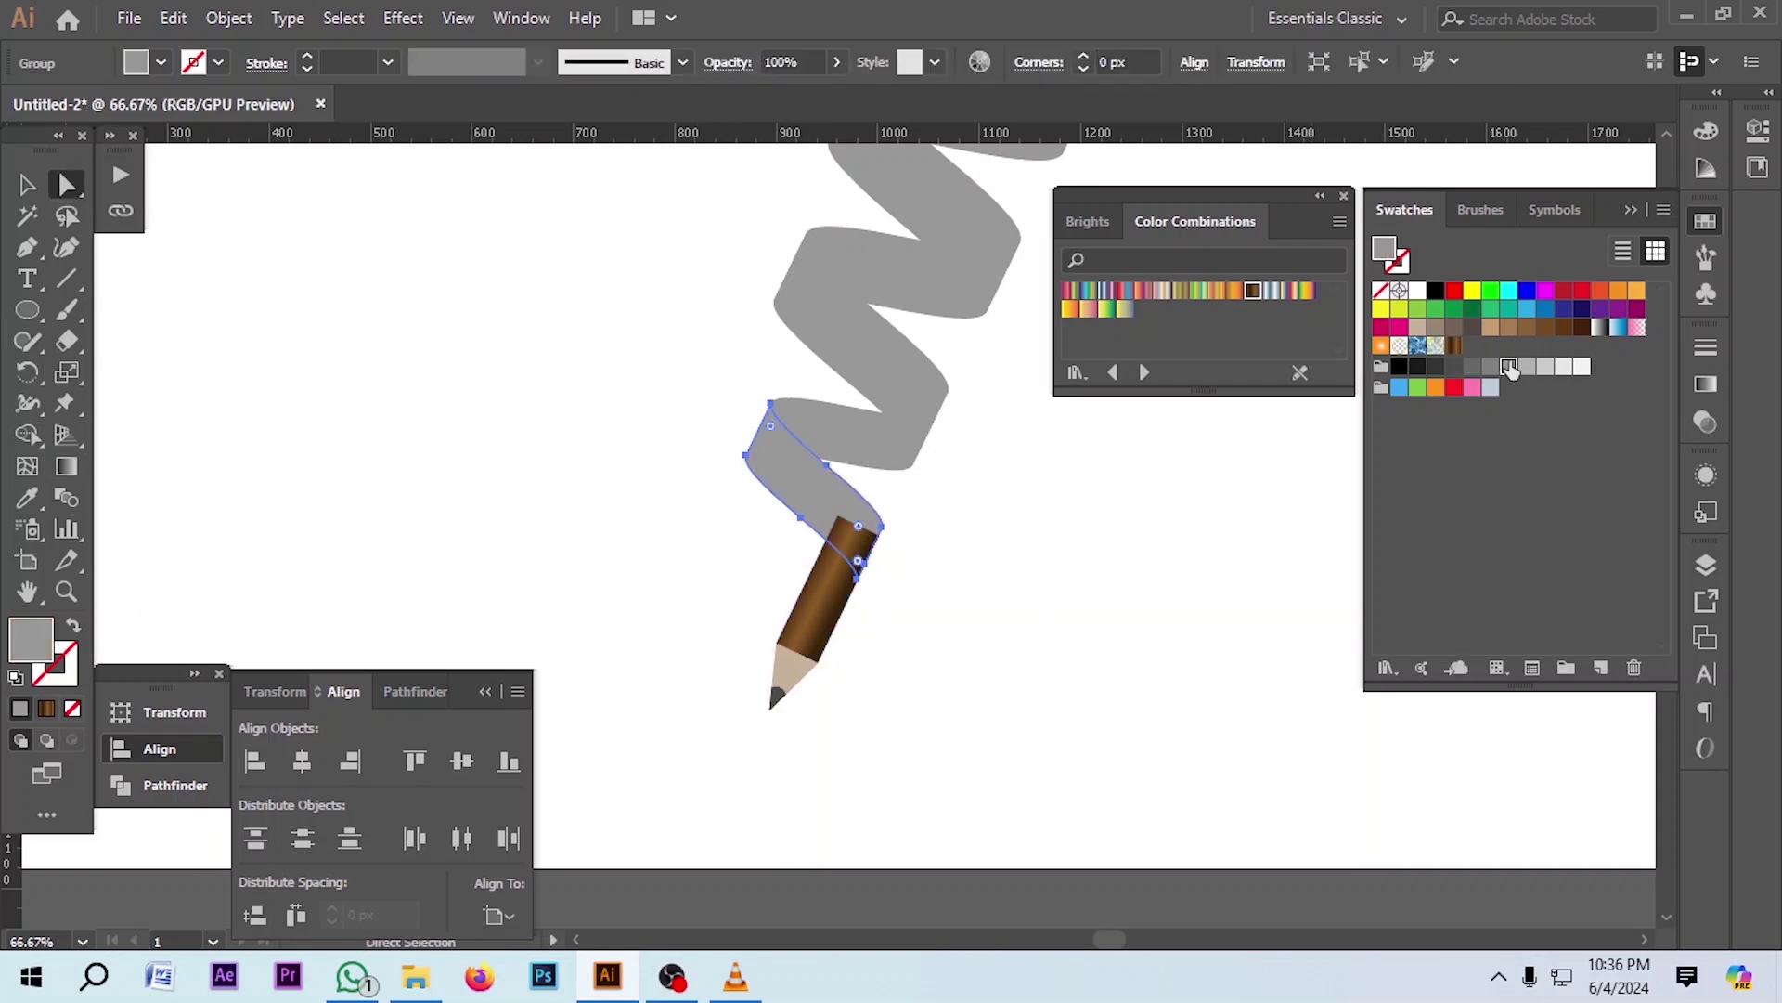
pyautogui.click(1234, 291)
# Send the pencil body and tip pieces to the back, behind the orange ribbon segment
pyautogui.keyDown('ctrl'); pyautogui.click(703, 620); pyautogui.keyUp('ctrl')
pyautogui.moveTo(704, 620); pyautogui.dragTo(871, 718)
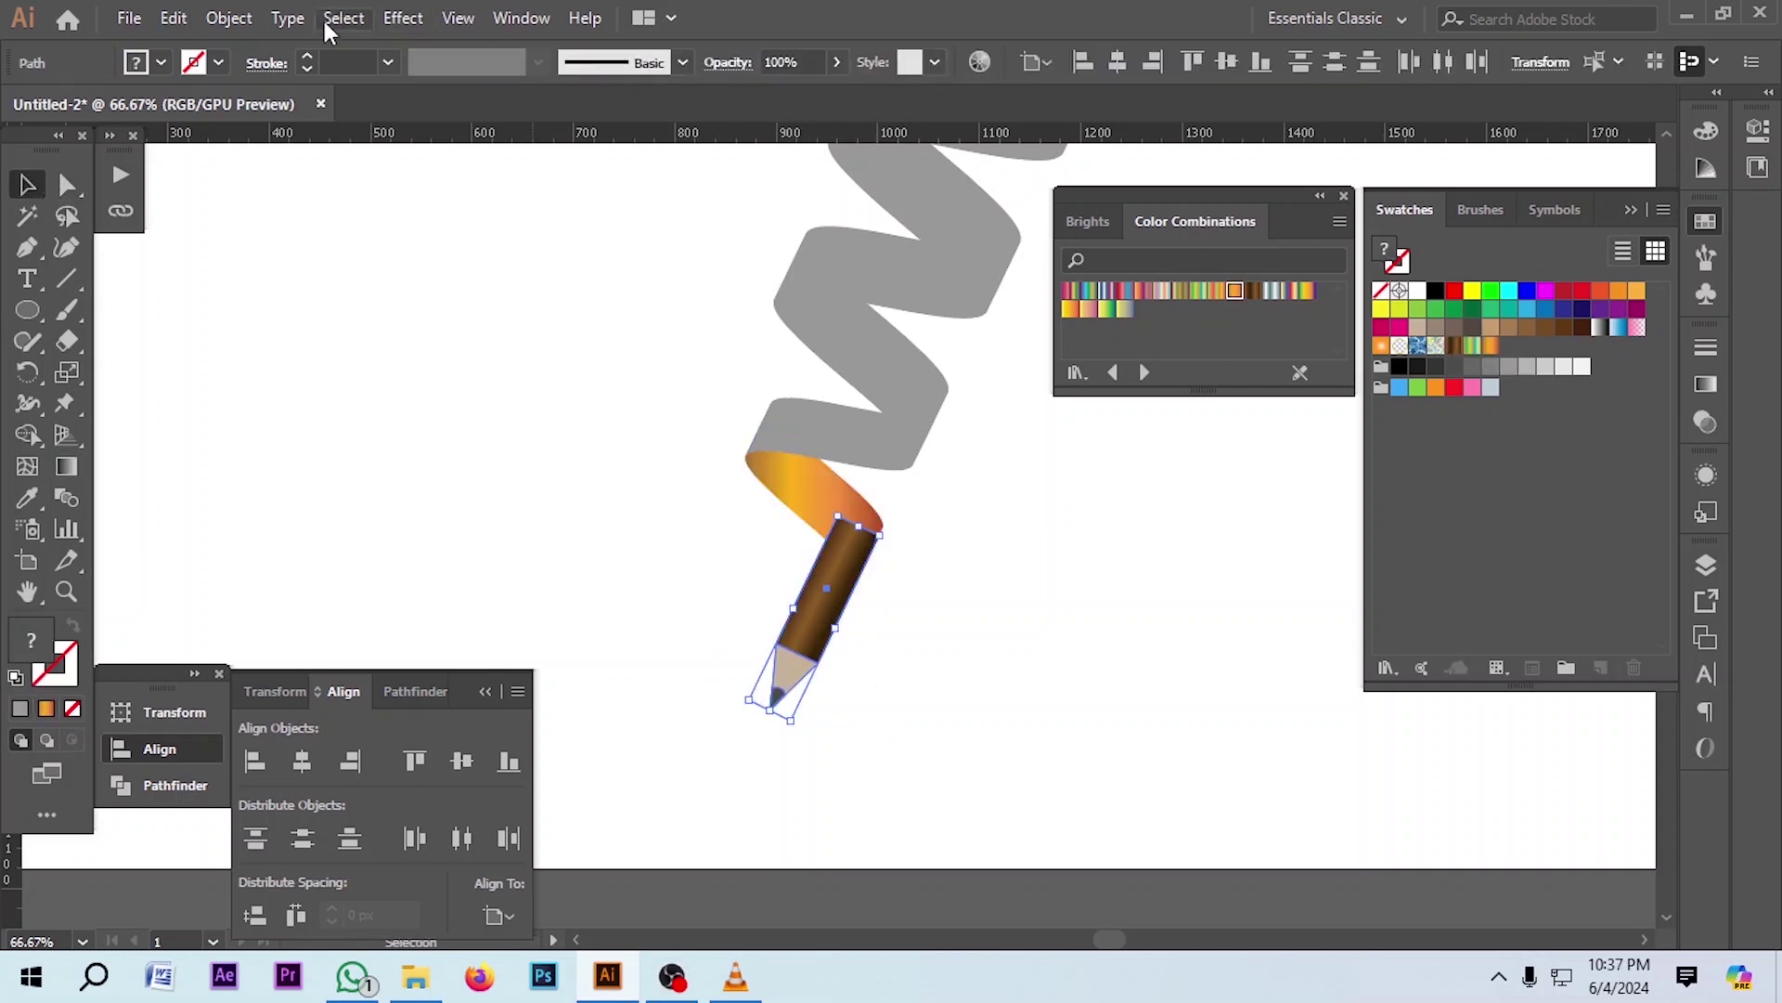
pyautogui.click(228, 18)
pyautogui.moveTo(405, 53)
pyautogui.moveTo(538, 71)
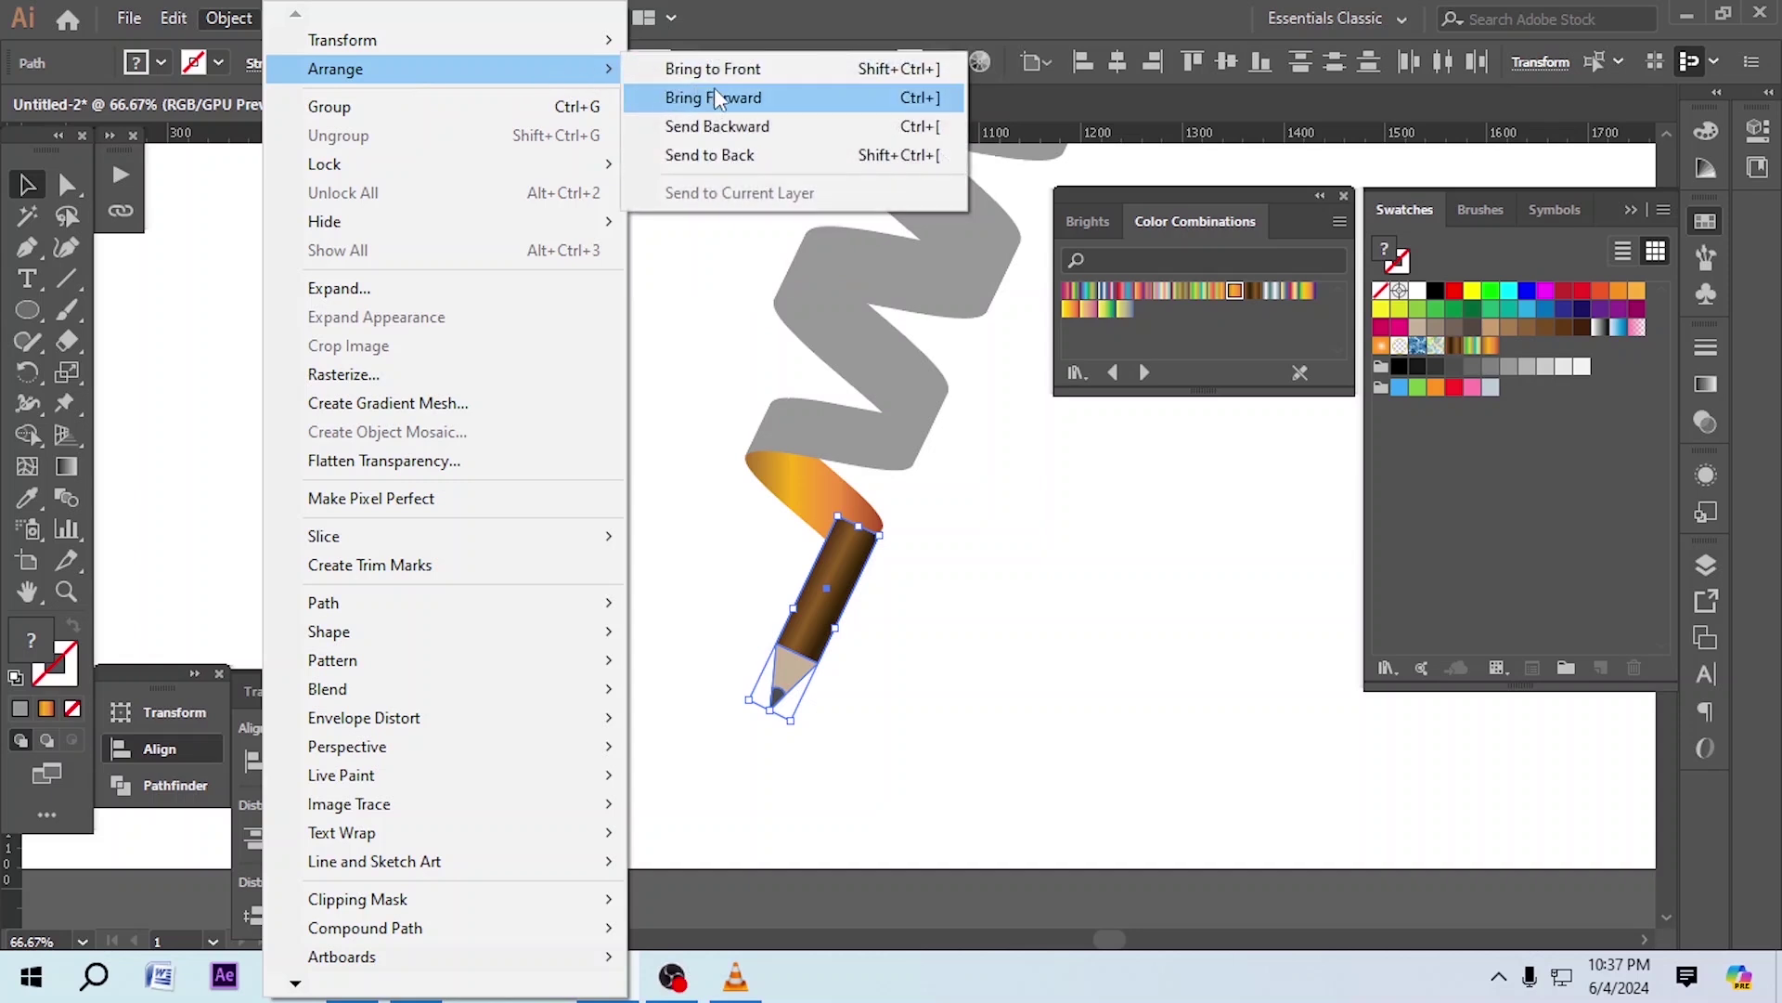
pyautogui.click(759, 155)
pyautogui.click(945, 620)
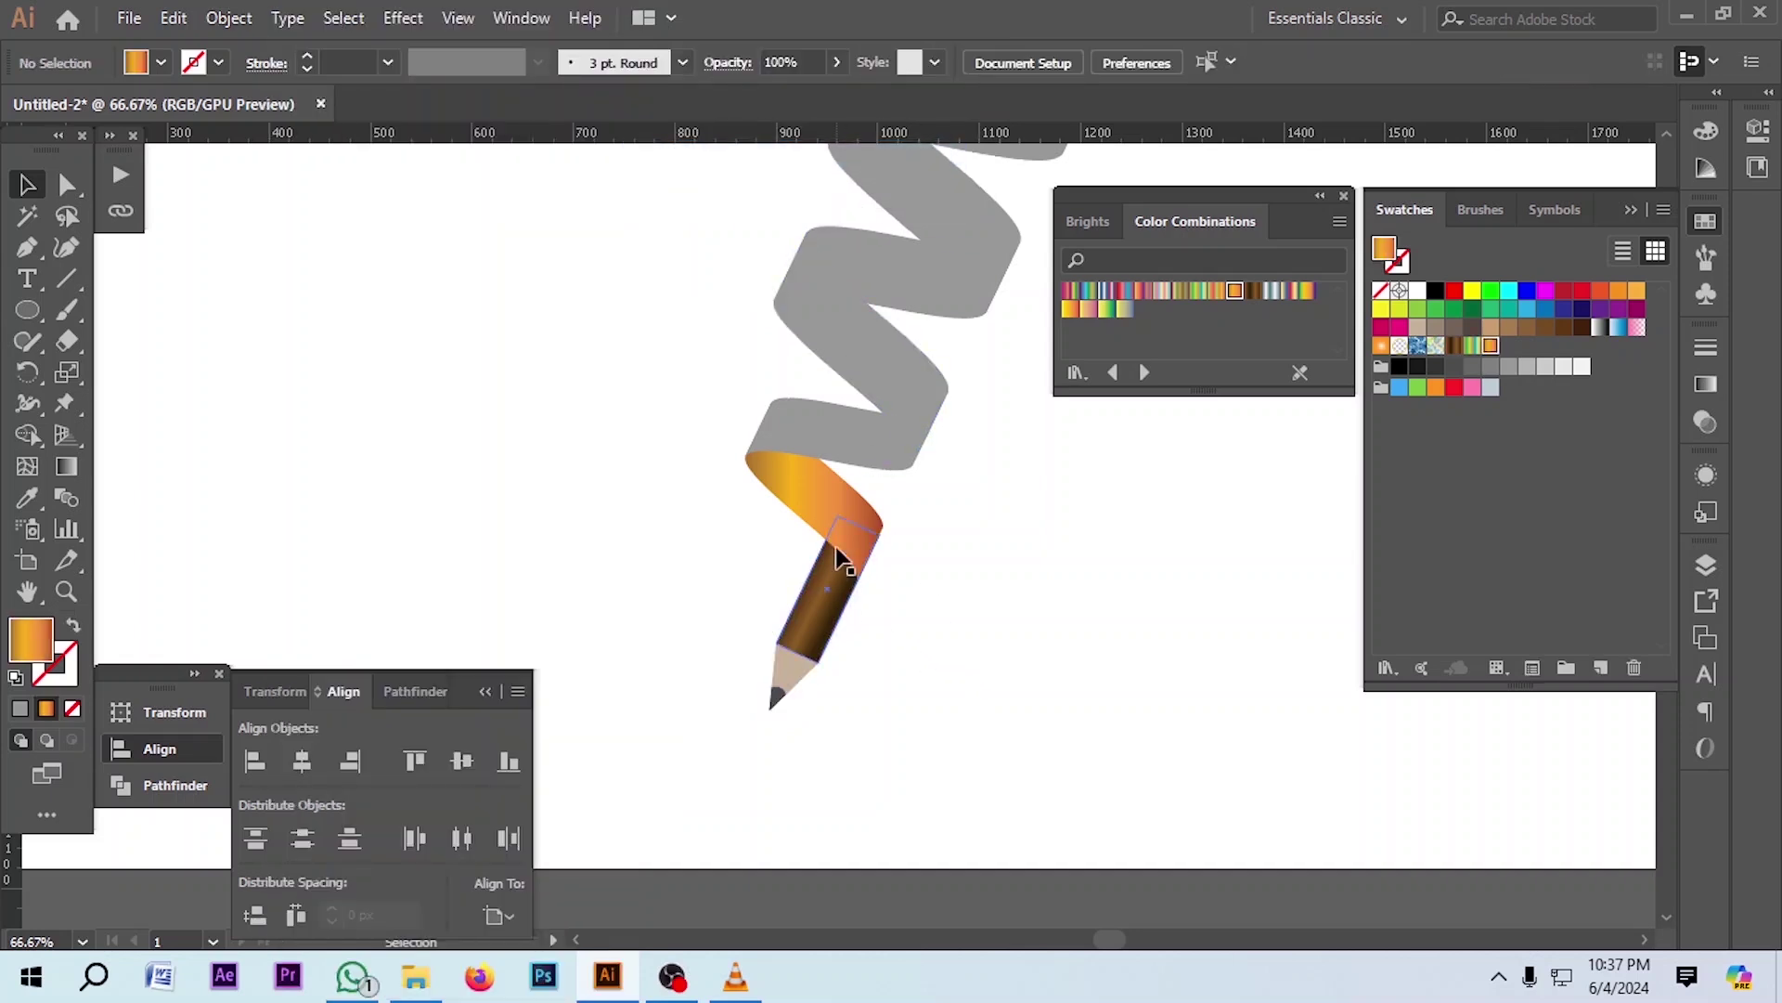
# Fill the next three ribbon segments upward with the red-green-orange, green-teal and olive-brown gradients
pyautogui.press('a')
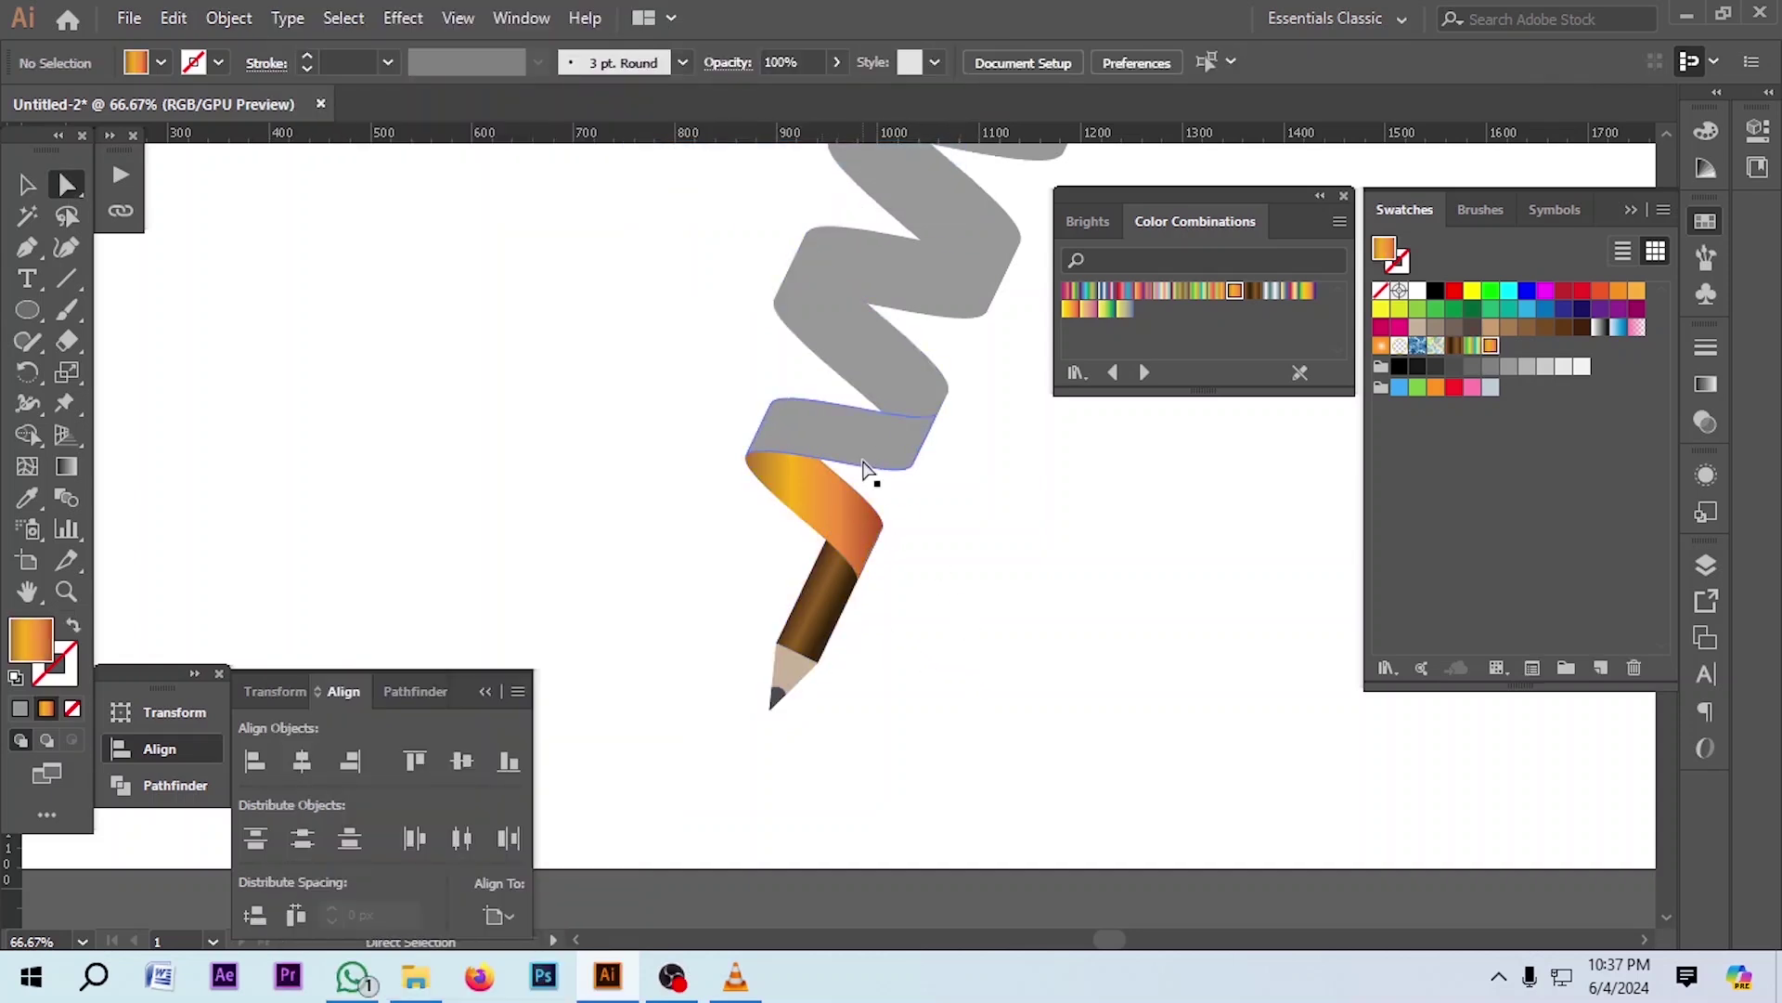
pyautogui.click(858, 447)
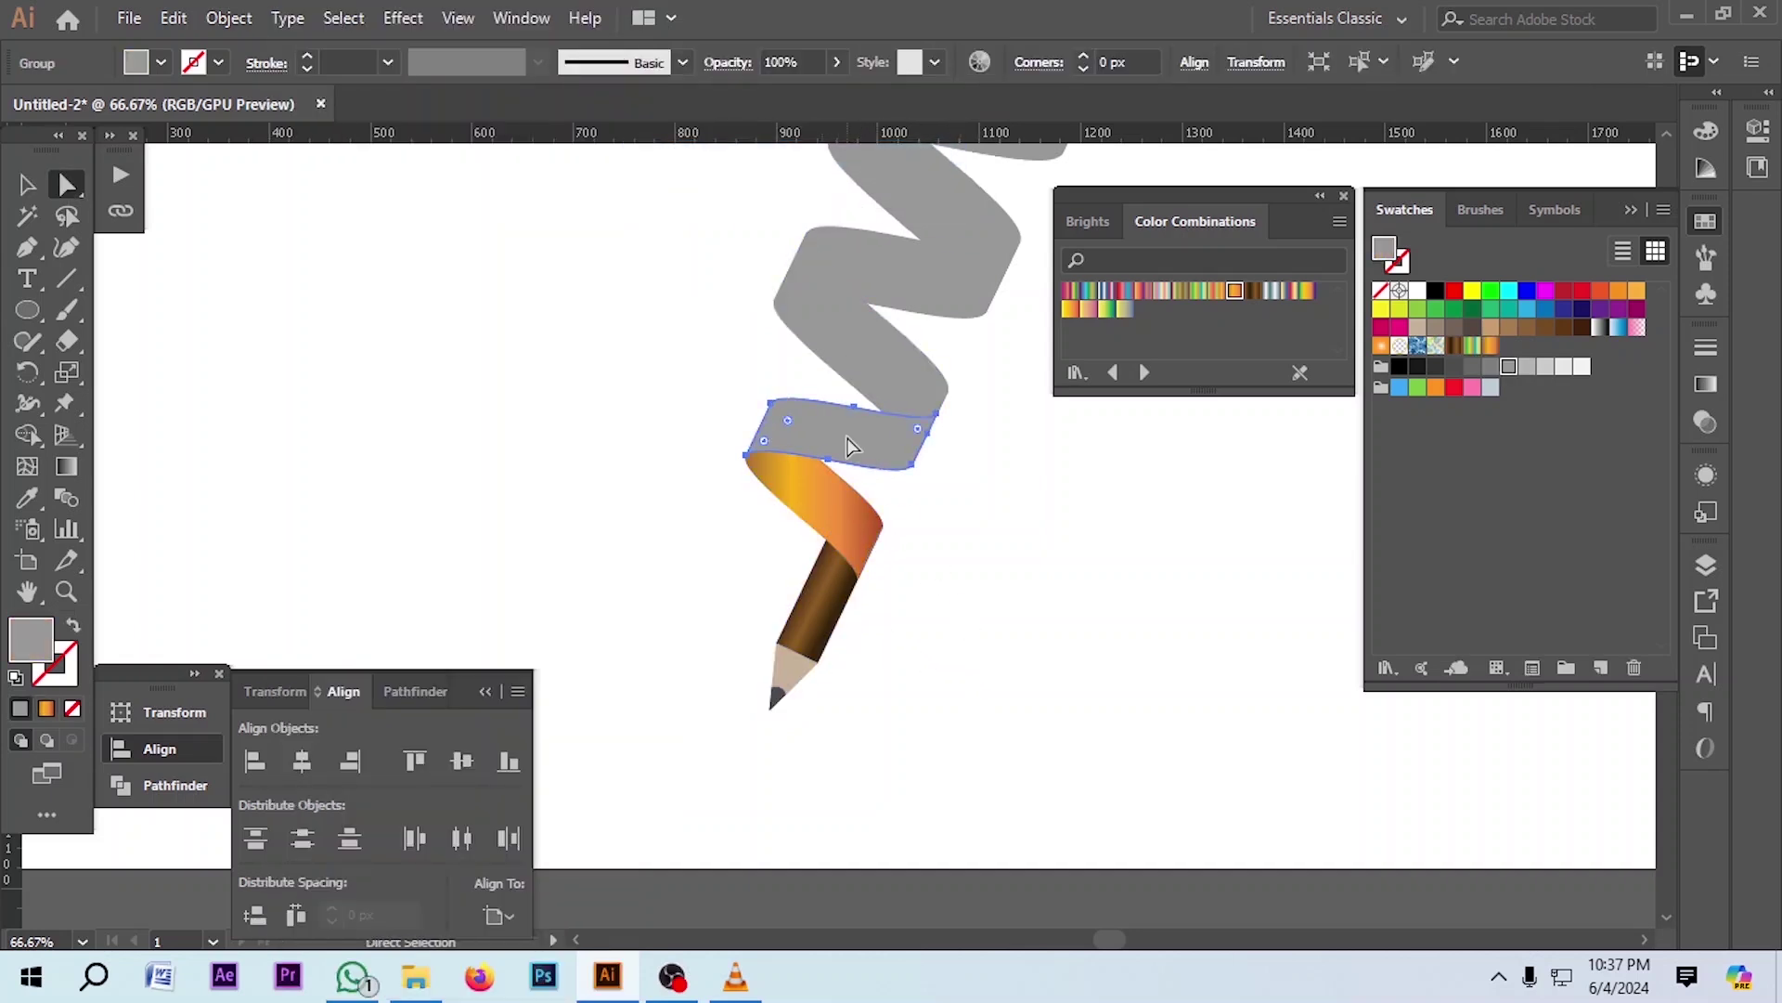
pyautogui.click(1216, 291)
pyautogui.click(896, 358)
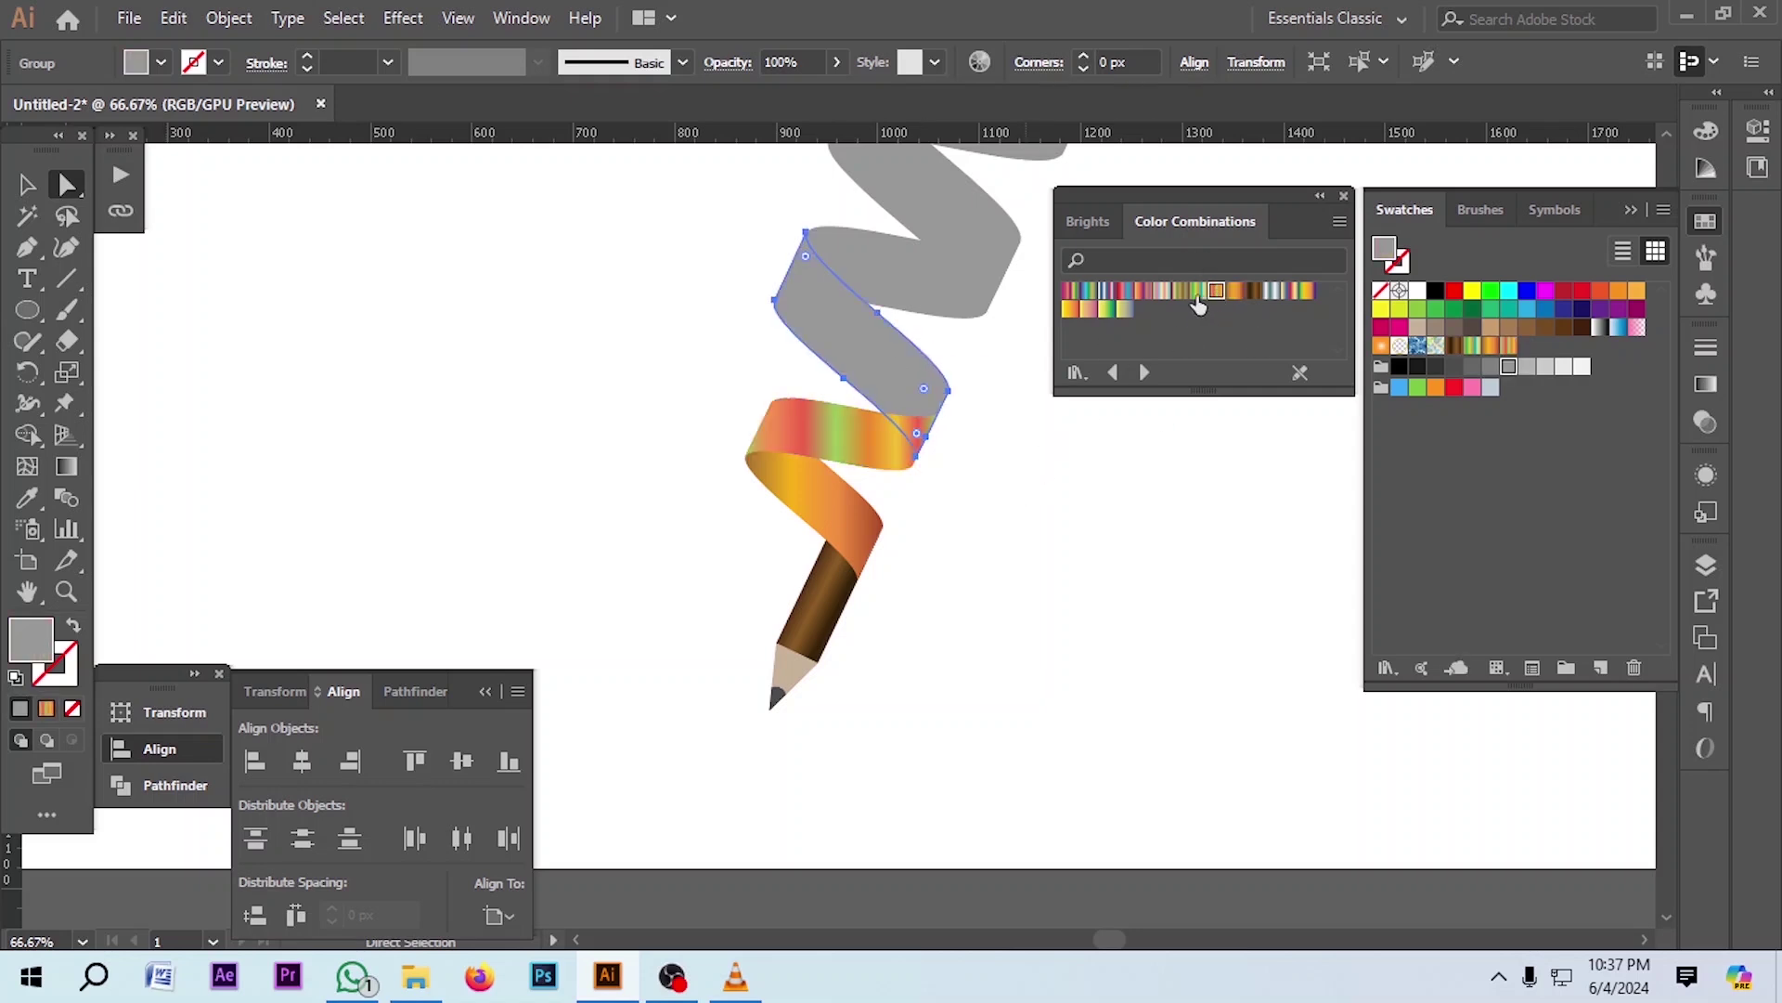
pyautogui.click(1197, 293)
pyautogui.scroll(2, 993, 445)
pyautogui.click(970, 367)
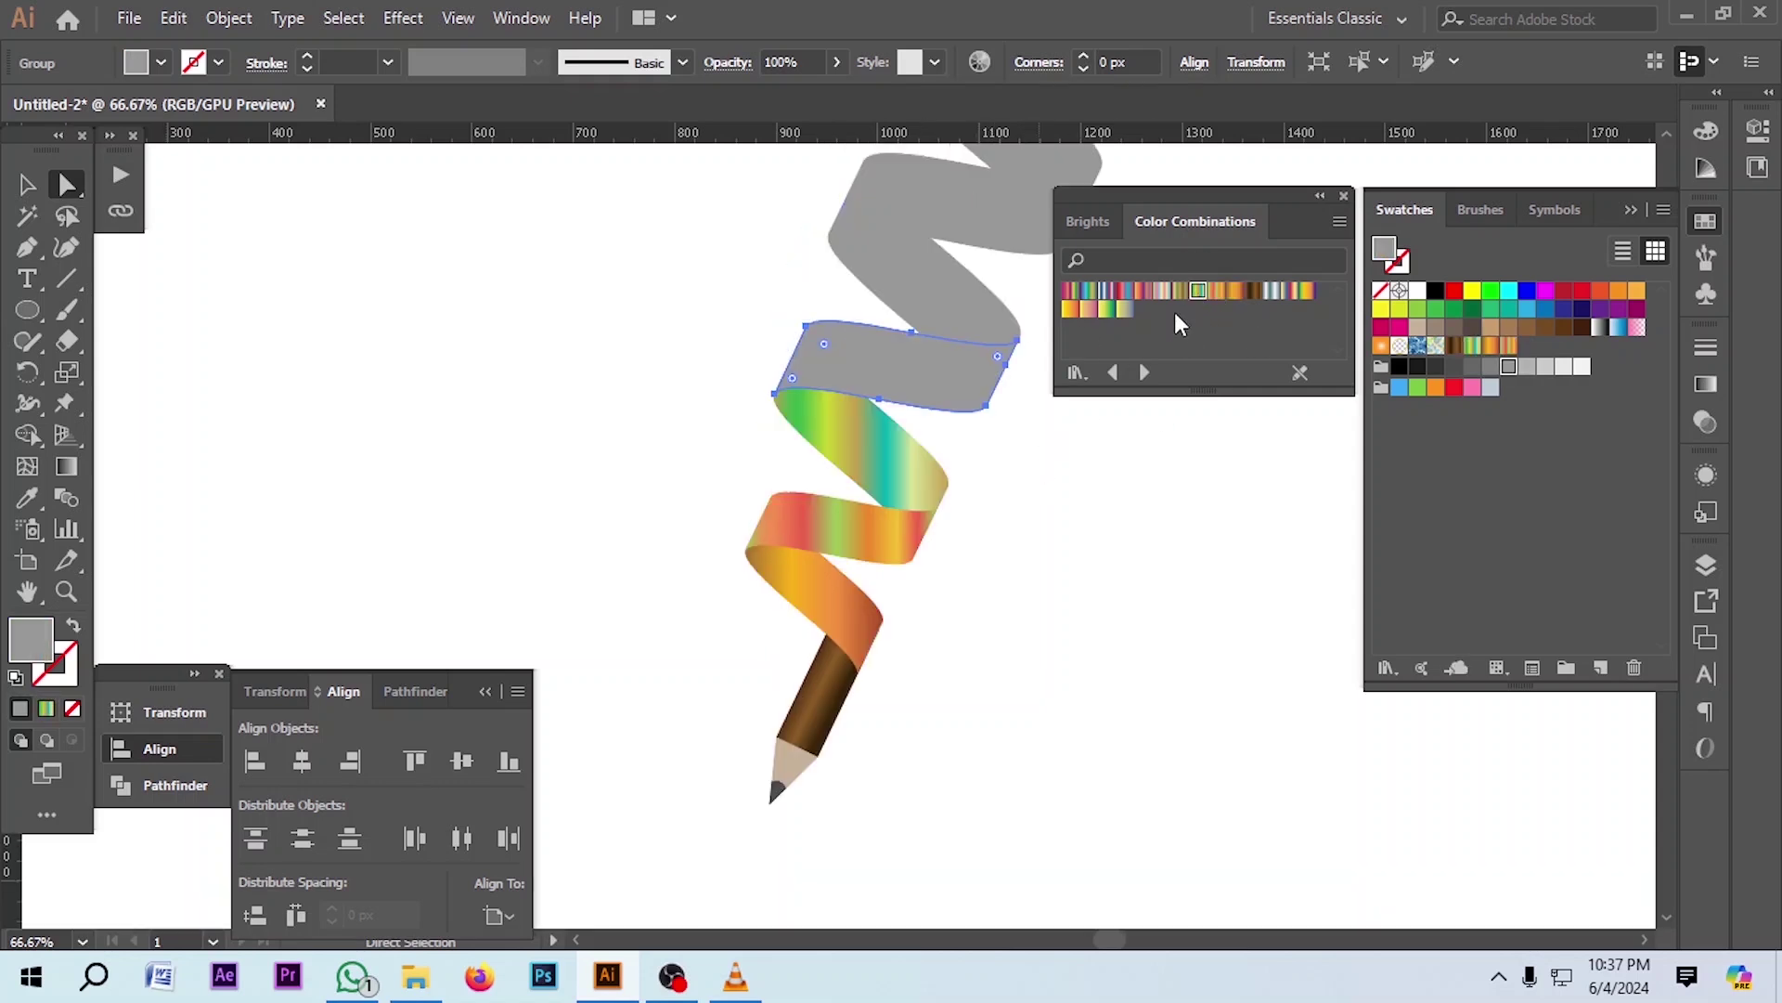
pyautogui.click(1180, 291)
# Fill the two ribbon segments above the olive one with the pastel pink-blue and orange-purple gradients
pyautogui.scroll(3, 990, 432)
pyautogui.click(990, 432)
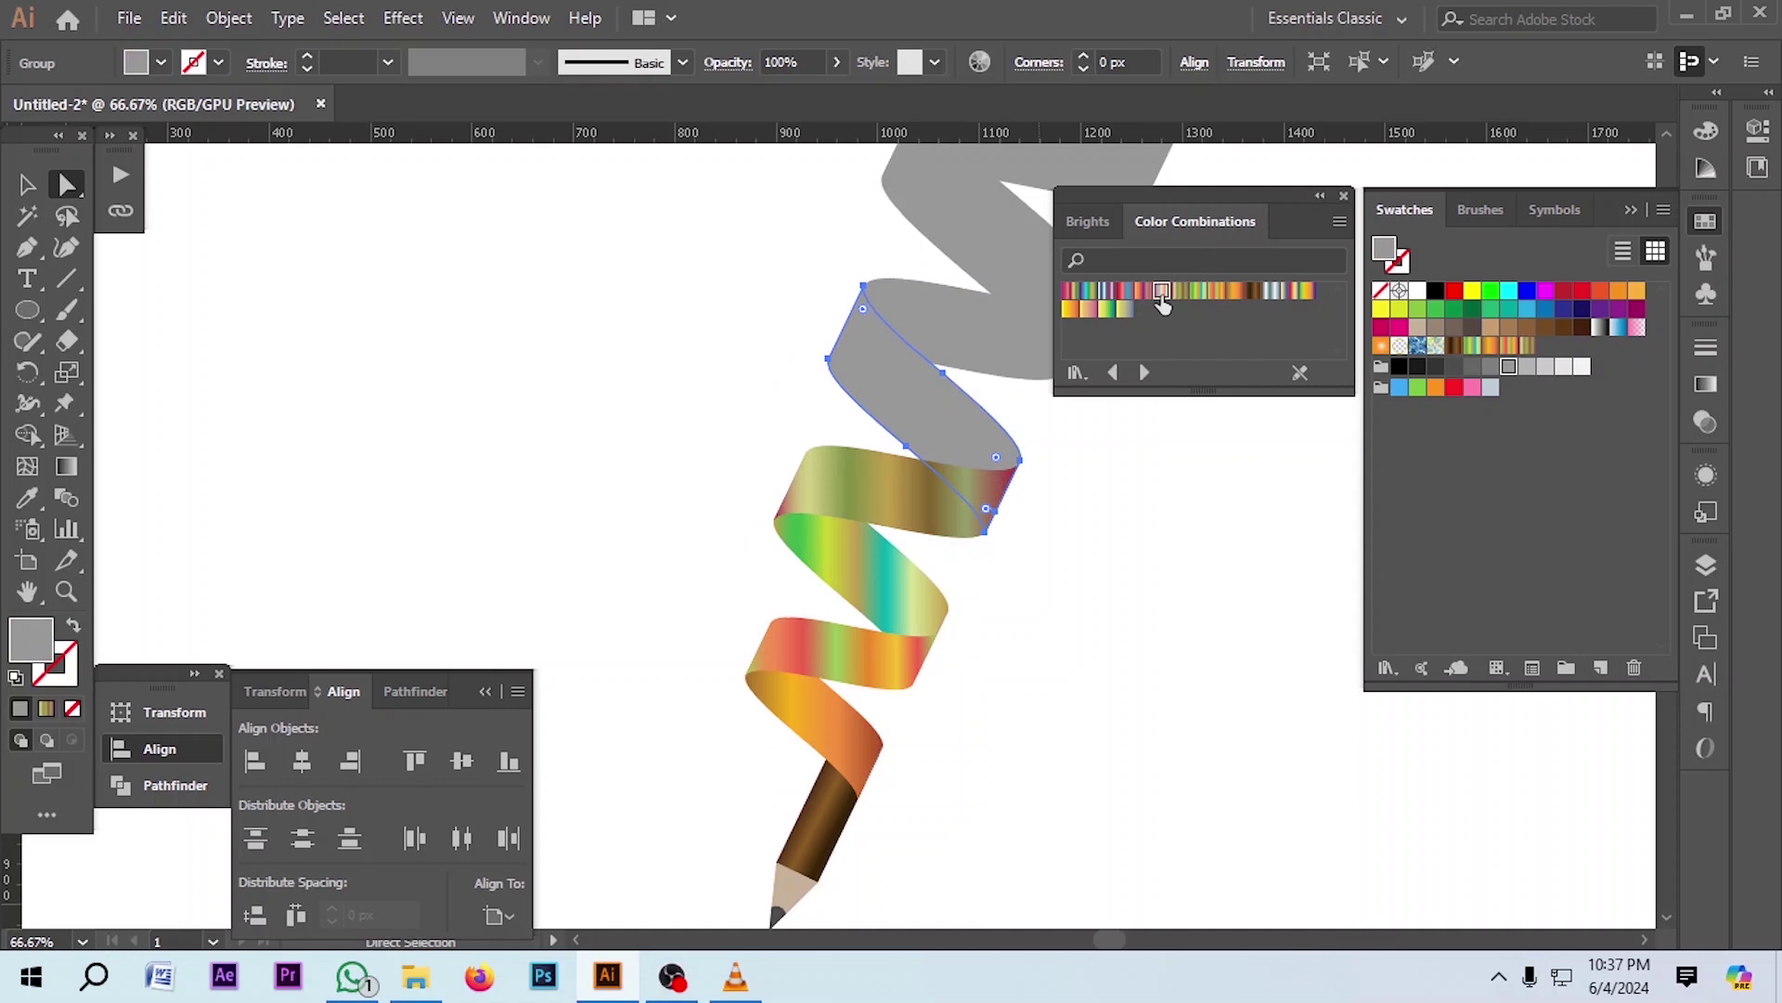
pyautogui.click(1160, 291)
pyautogui.click(986, 310)
pyautogui.click(1143, 290)
# Fill the two remaining gray segments at the ribbon's top with the pink-teal and blue-white-magenta gradients
pyautogui.scroll(3, 1028, 502)
pyautogui.scroll(3, 1028, 502)
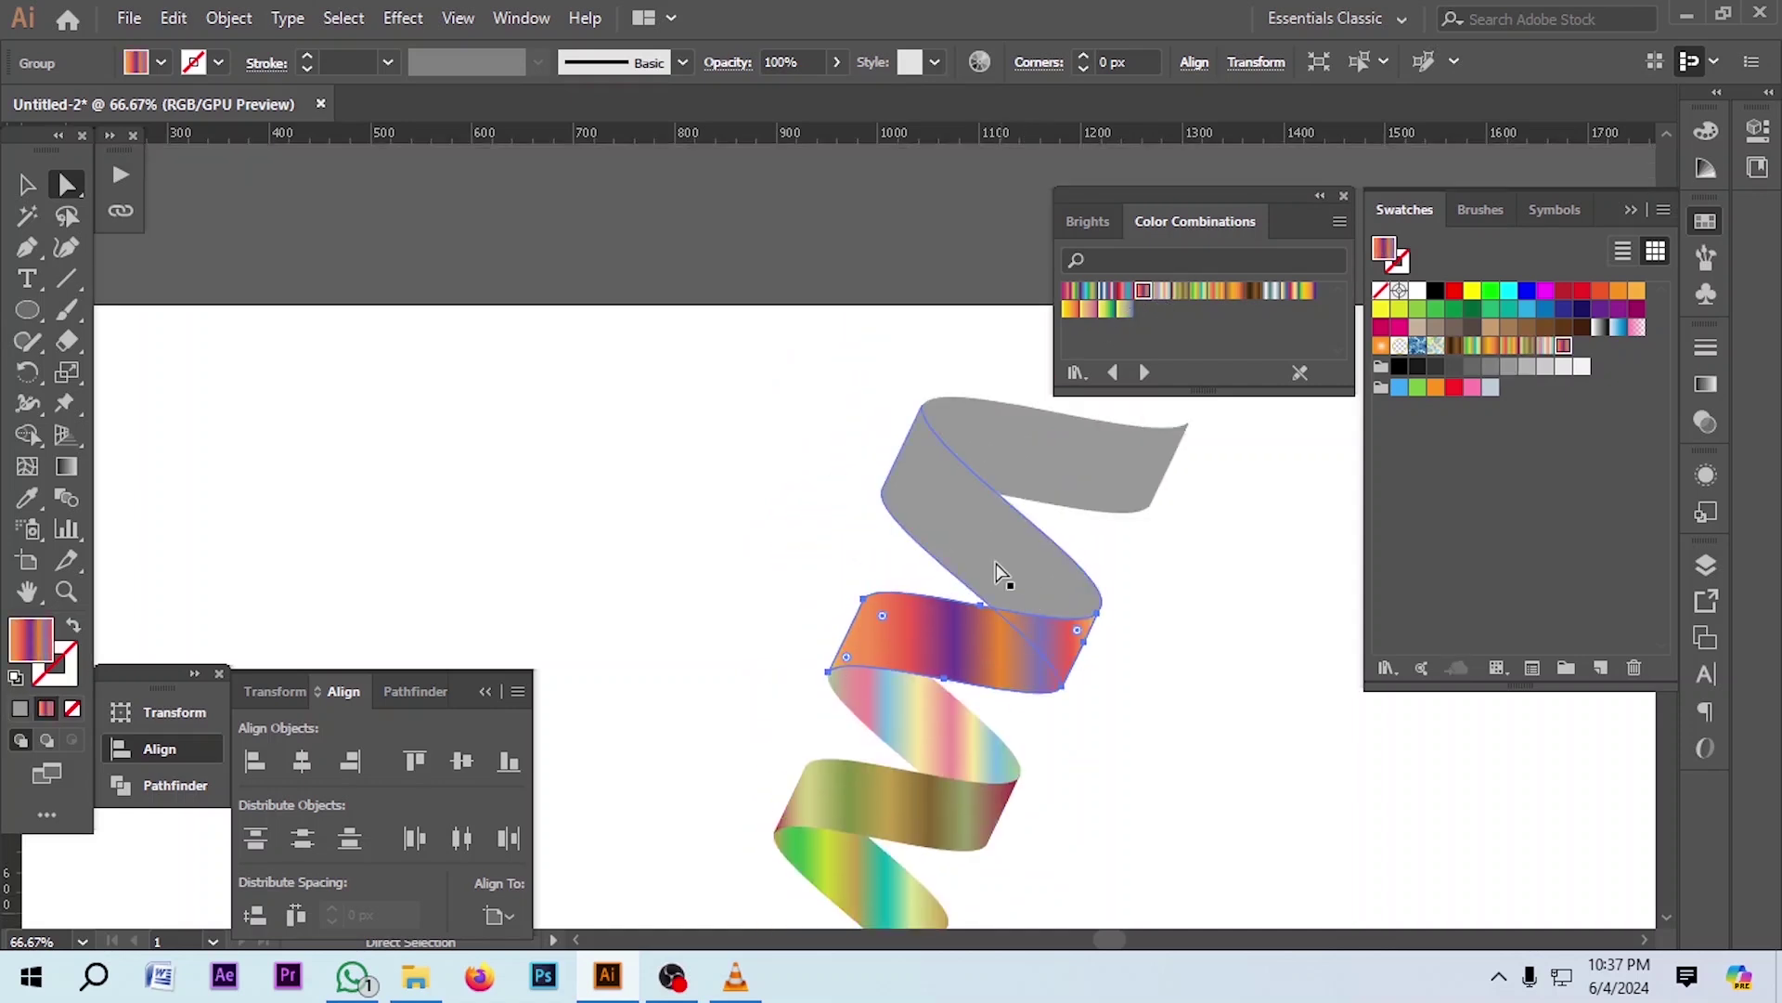
pyautogui.click(1003, 578)
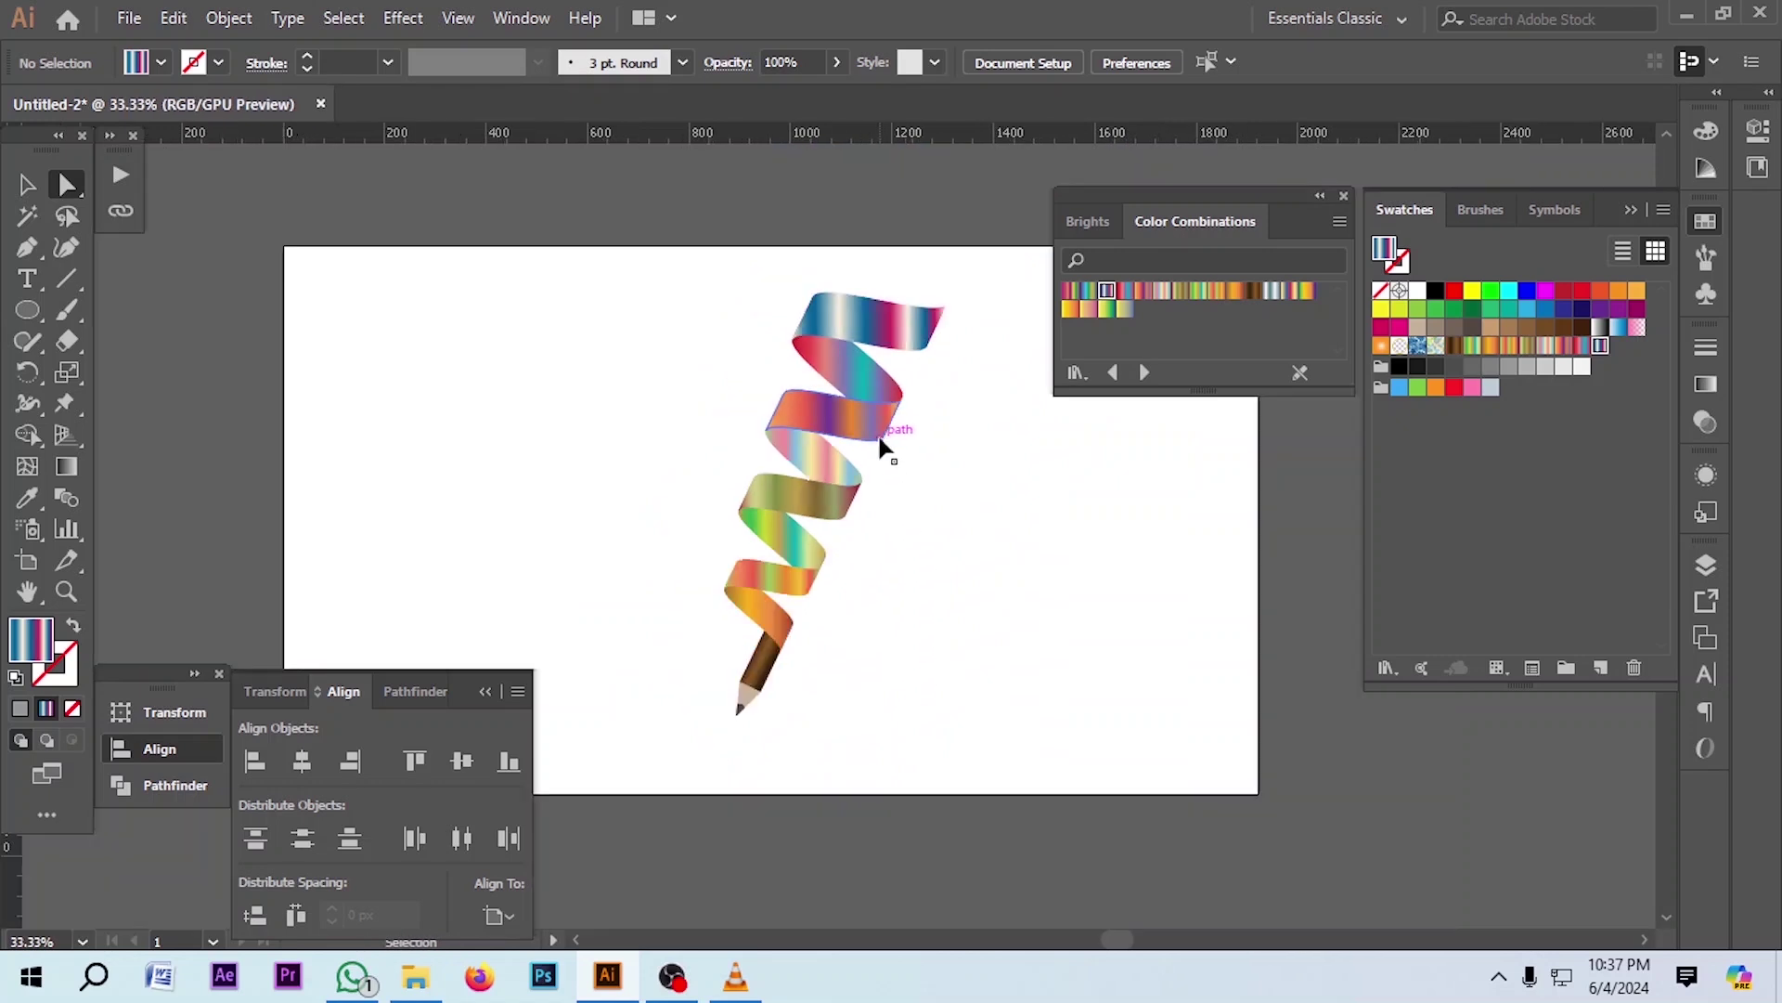
# Create a mirrored copy of the pencil body and tip below the pencil, rotated down-left so the two tips meet
pyautogui.scroll(-1, 886, 455)
pyautogui.click(27, 185)
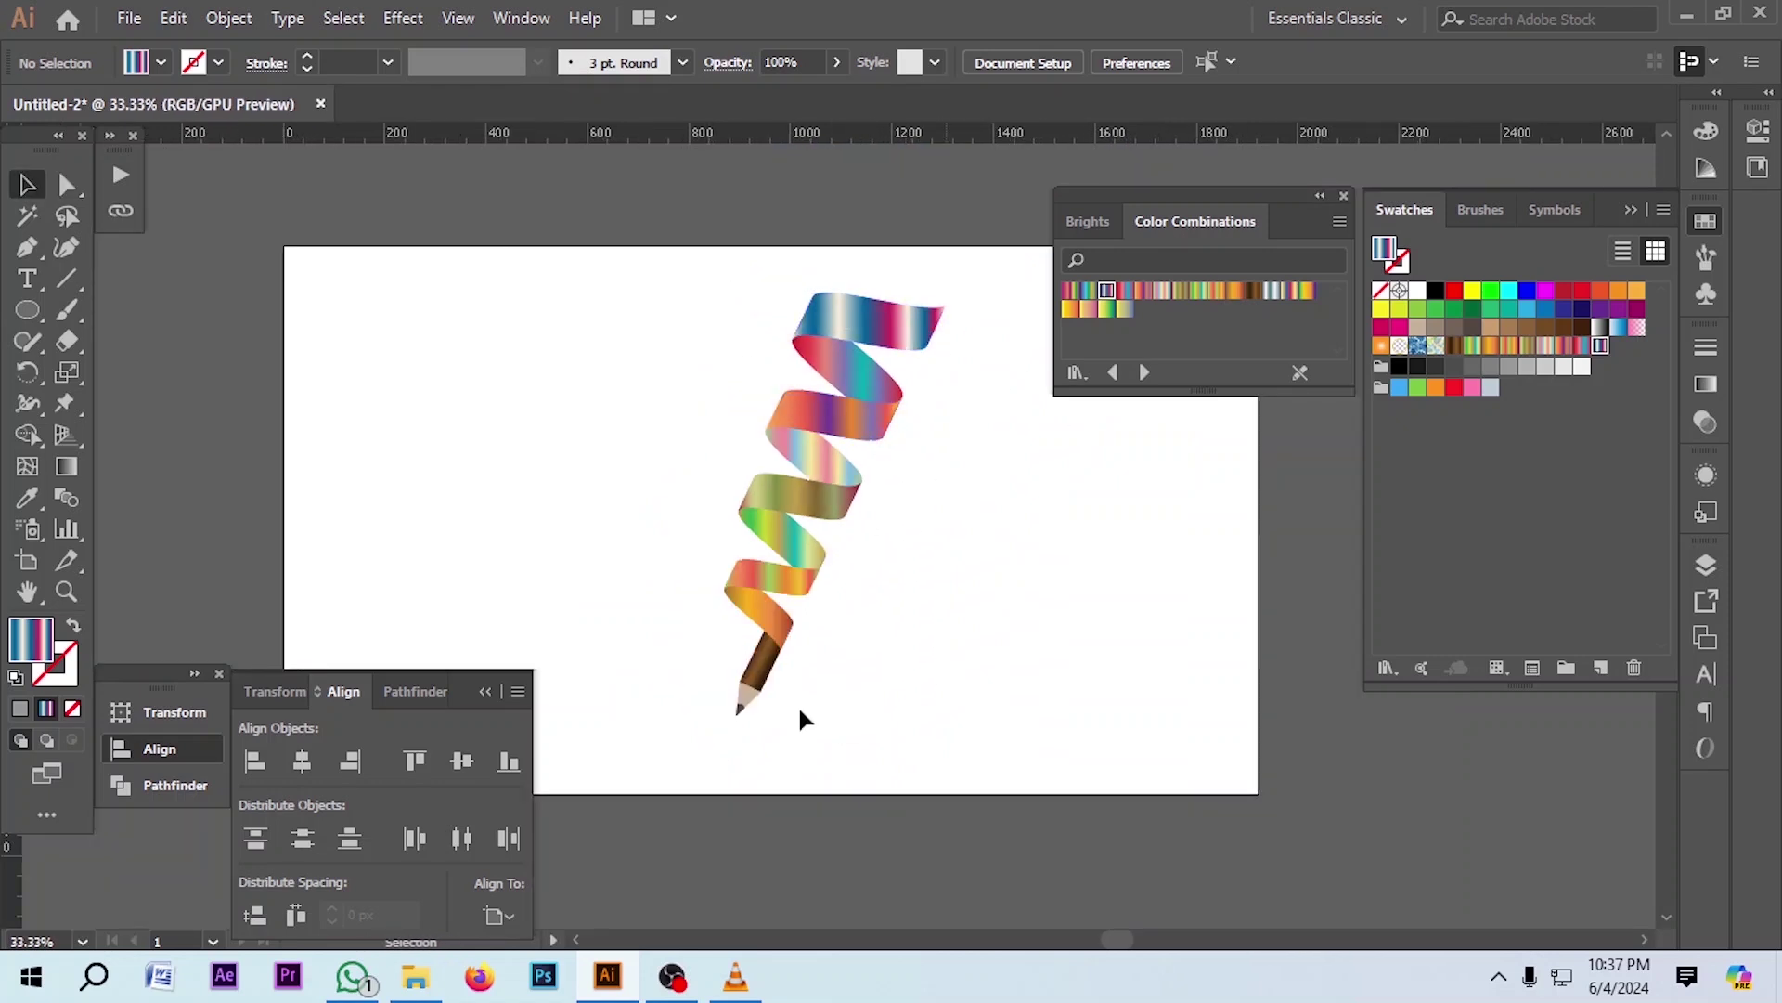
pyautogui.scroll(3, 761, 694)
pyautogui.scroll(1, 763, 688)
pyautogui.scroll(-3, 701, 464)
pyautogui.scroll(4, 856, 594)
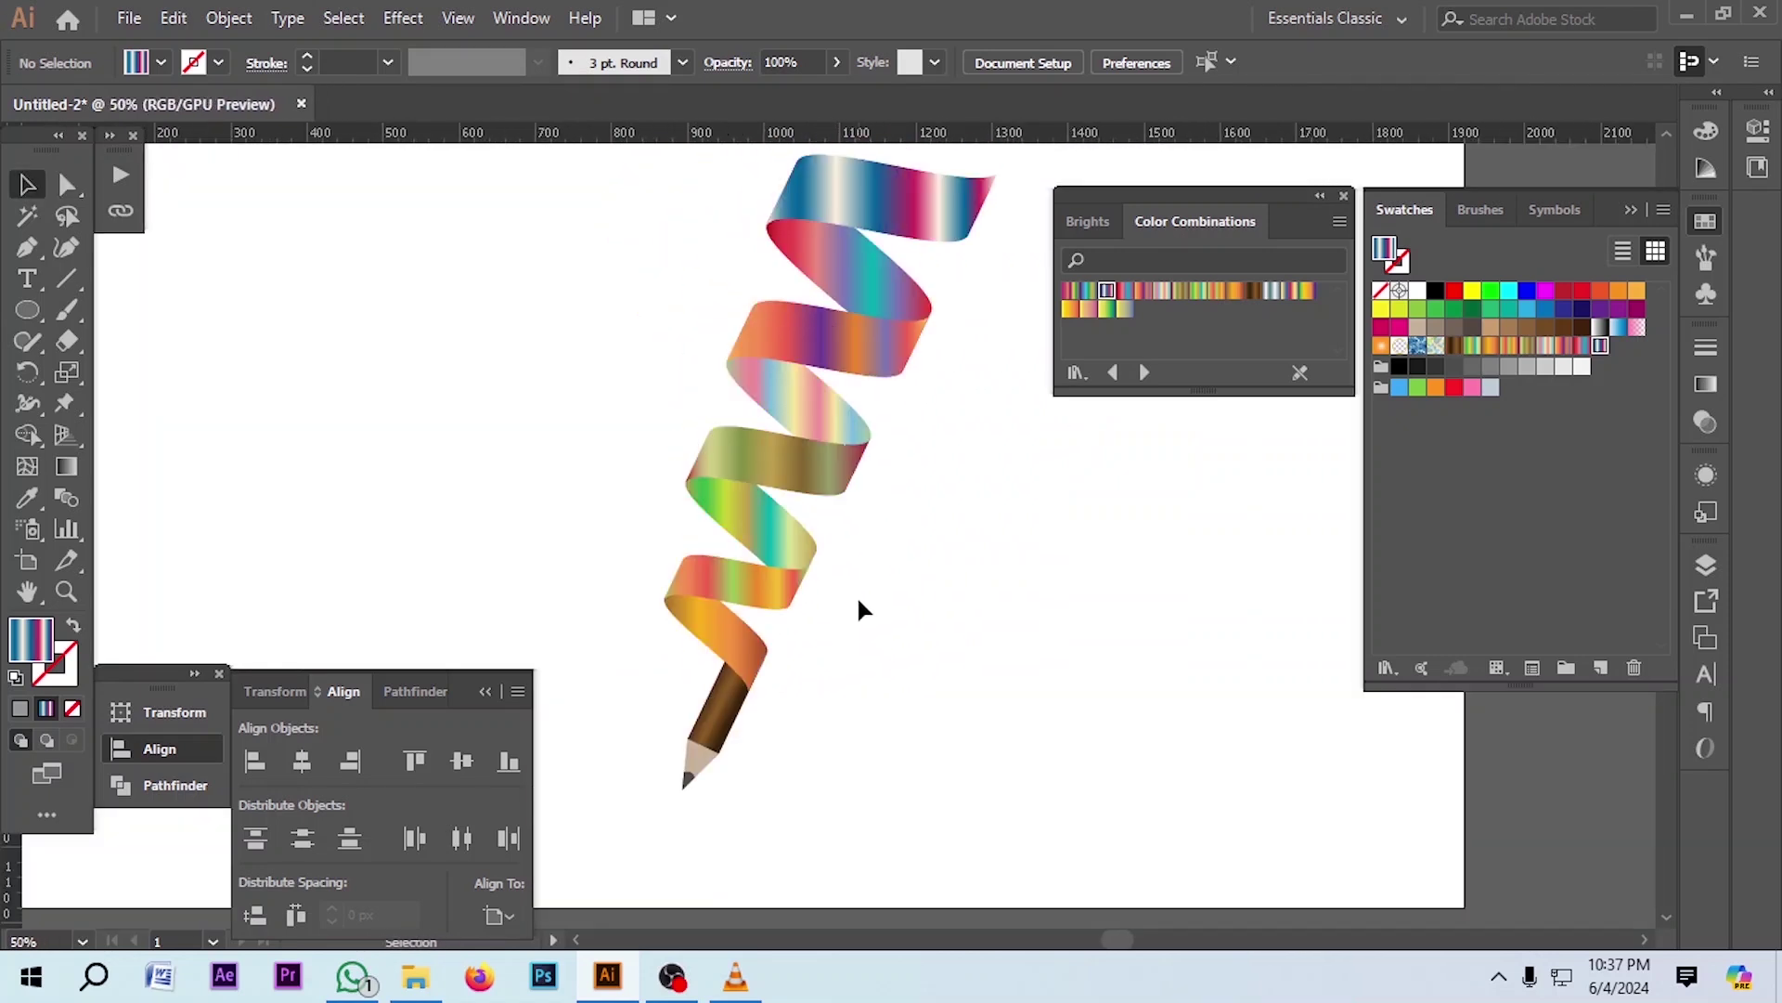
pyautogui.scroll(-2, 856, 598)
pyautogui.scroll(2, 761, 654)
pyautogui.moveTo(983, 665); pyautogui.dragTo(756, 521)
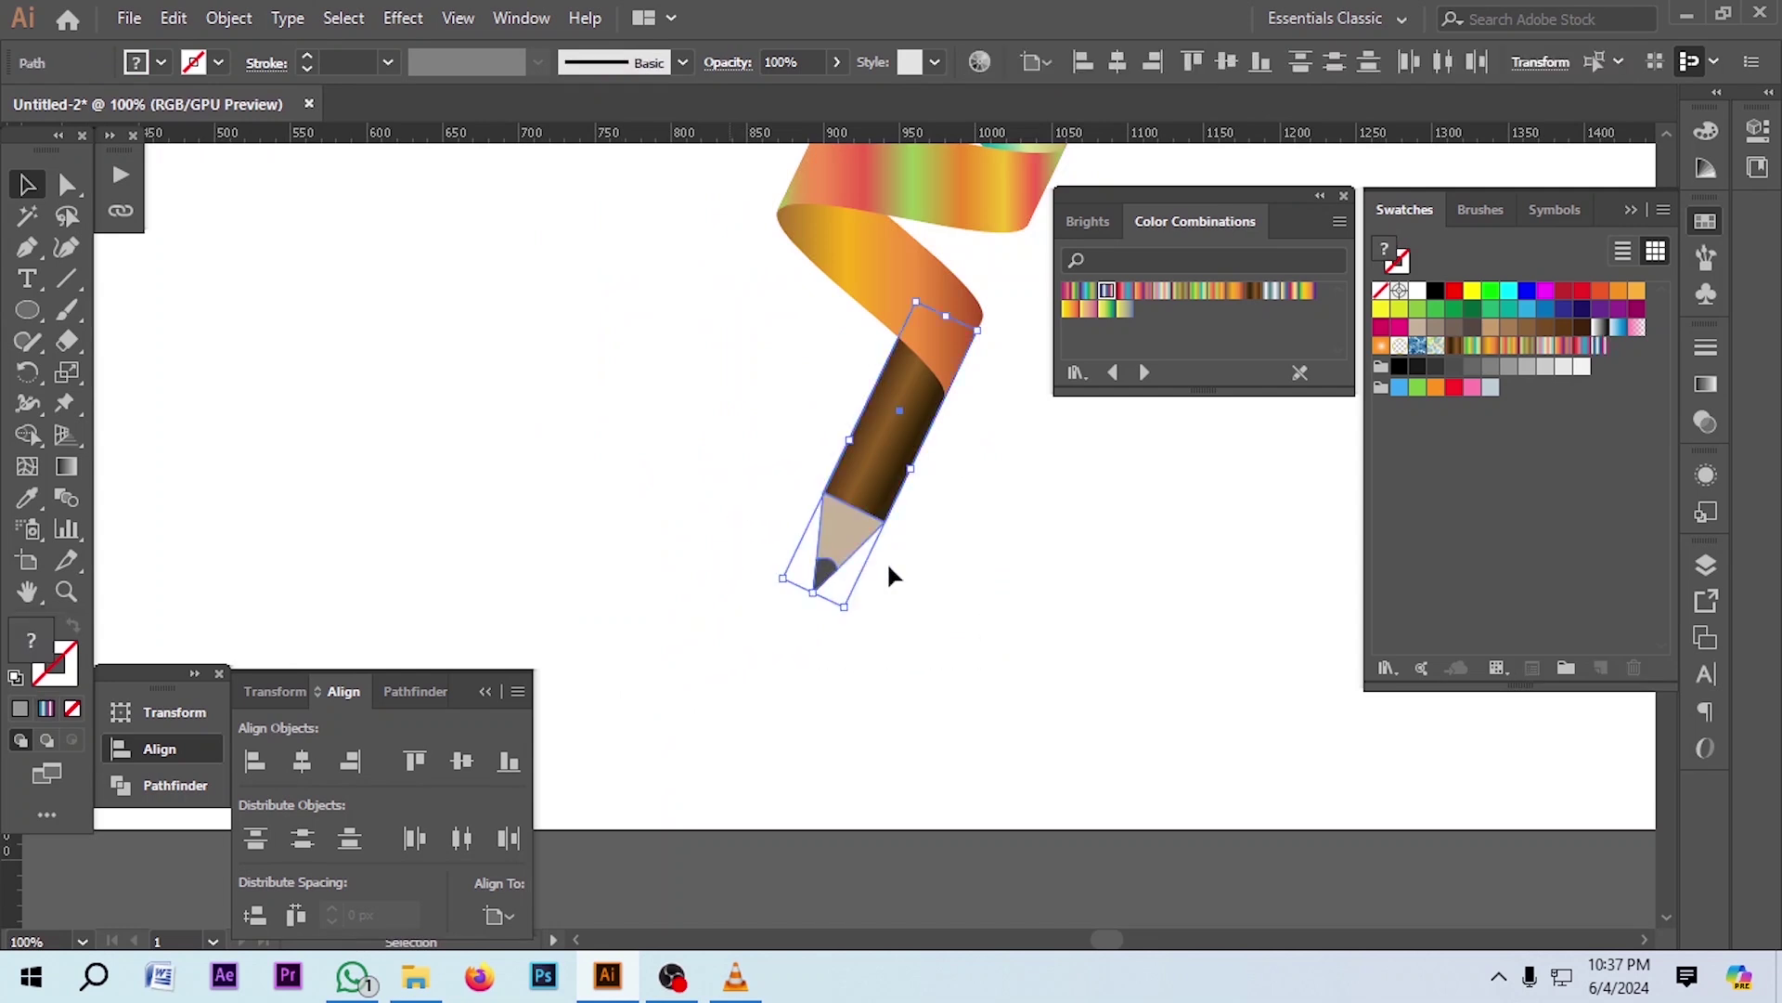
pyautogui.moveTo(879, 482)
pyautogui.mouseDown()
pyautogui.moveTo(740, 688)
pyautogui.moveTo(747, 667)
pyautogui.mouseUp()
pyautogui.moveTo(821, 486)
pyautogui.mouseDown()
pyautogui.moveTo(647, 754)
pyautogui.moveTo(586, 711)
pyautogui.mouseUp()
pyautogui.moveTo(800, 559)
pyautogui.mouseDown()
pyautogui.moveTo(765, 653)
pyautogui.moveTo(795, 640)
pyautogui.mouseUp()
pyautogui.hotkey('ctrl', '+')
pyautogui.hotkey('ctrl', '+')
pyautogui.hotkey('ctrl', '-')
pyautogui.hotkey('ctrl', '-')
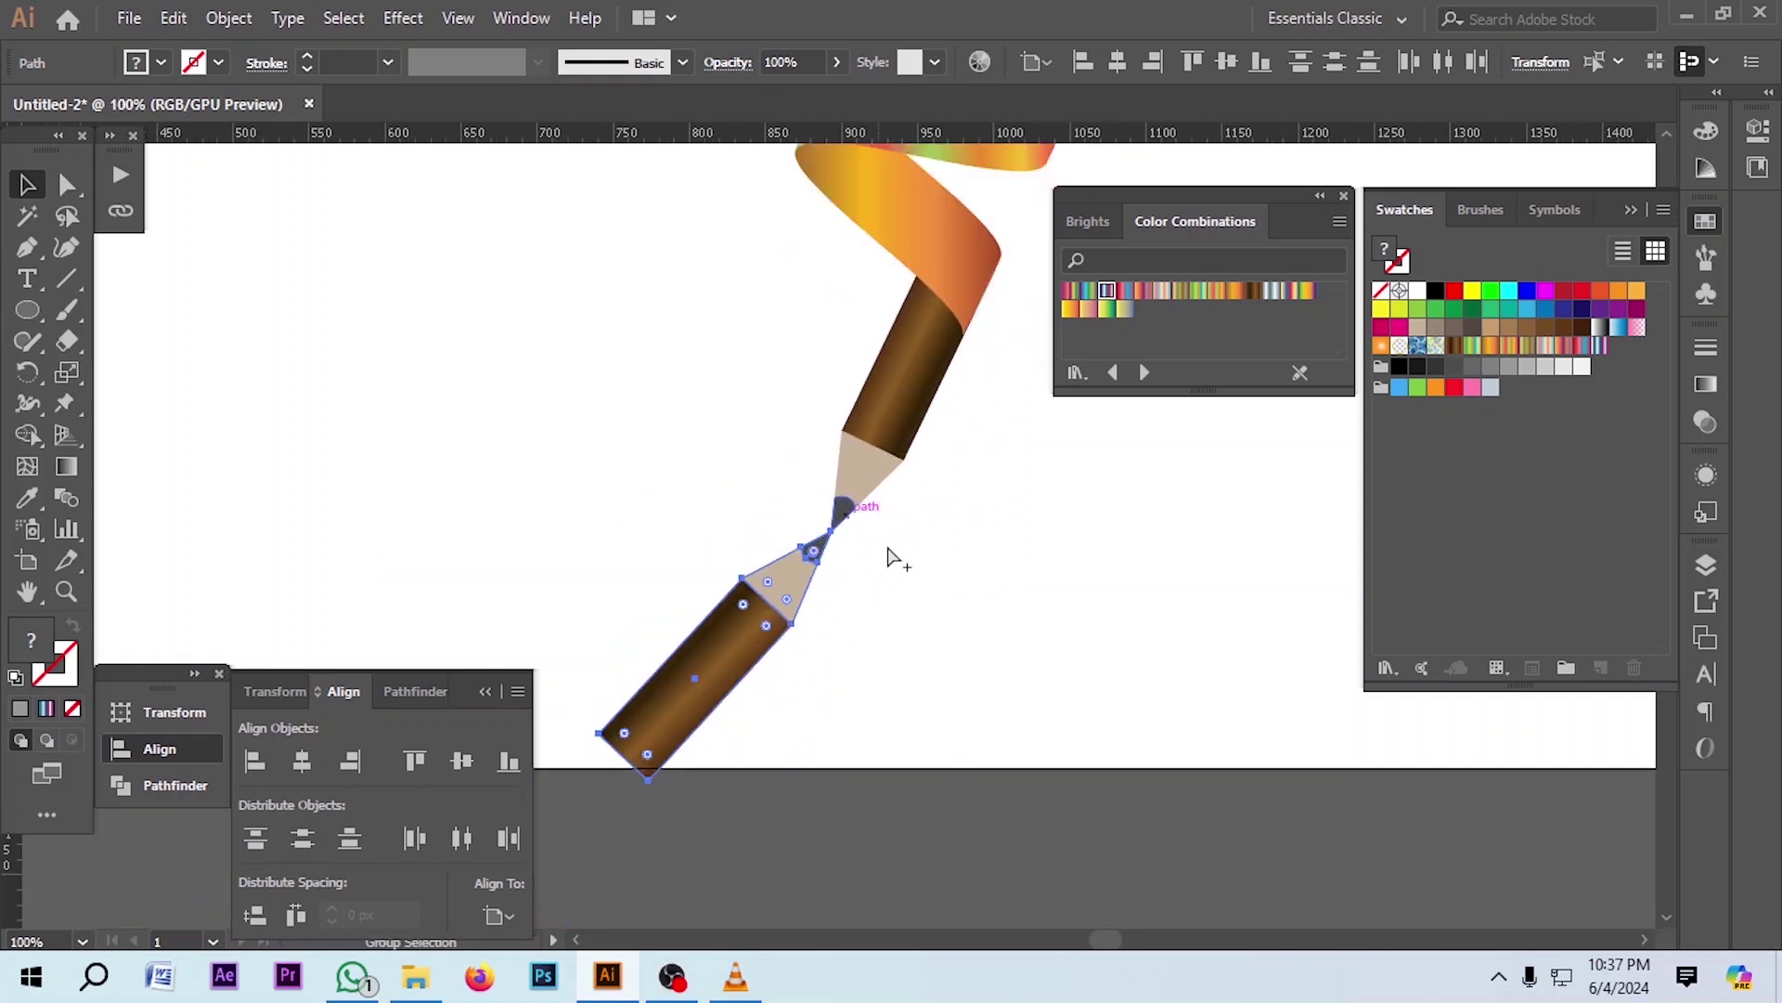
# Group all pieces of the mirrored pencil copy
pyautogui.click(936, 583)
pyautogui.scroll(-2, 934, 583)
pyautogui.moveTo(877, 601)
pyautogui.mouseDown()
pyautogui.moveTo(720, 515)
pyautogui.moveTo(687, 455)
pyautogui.mouseUp()
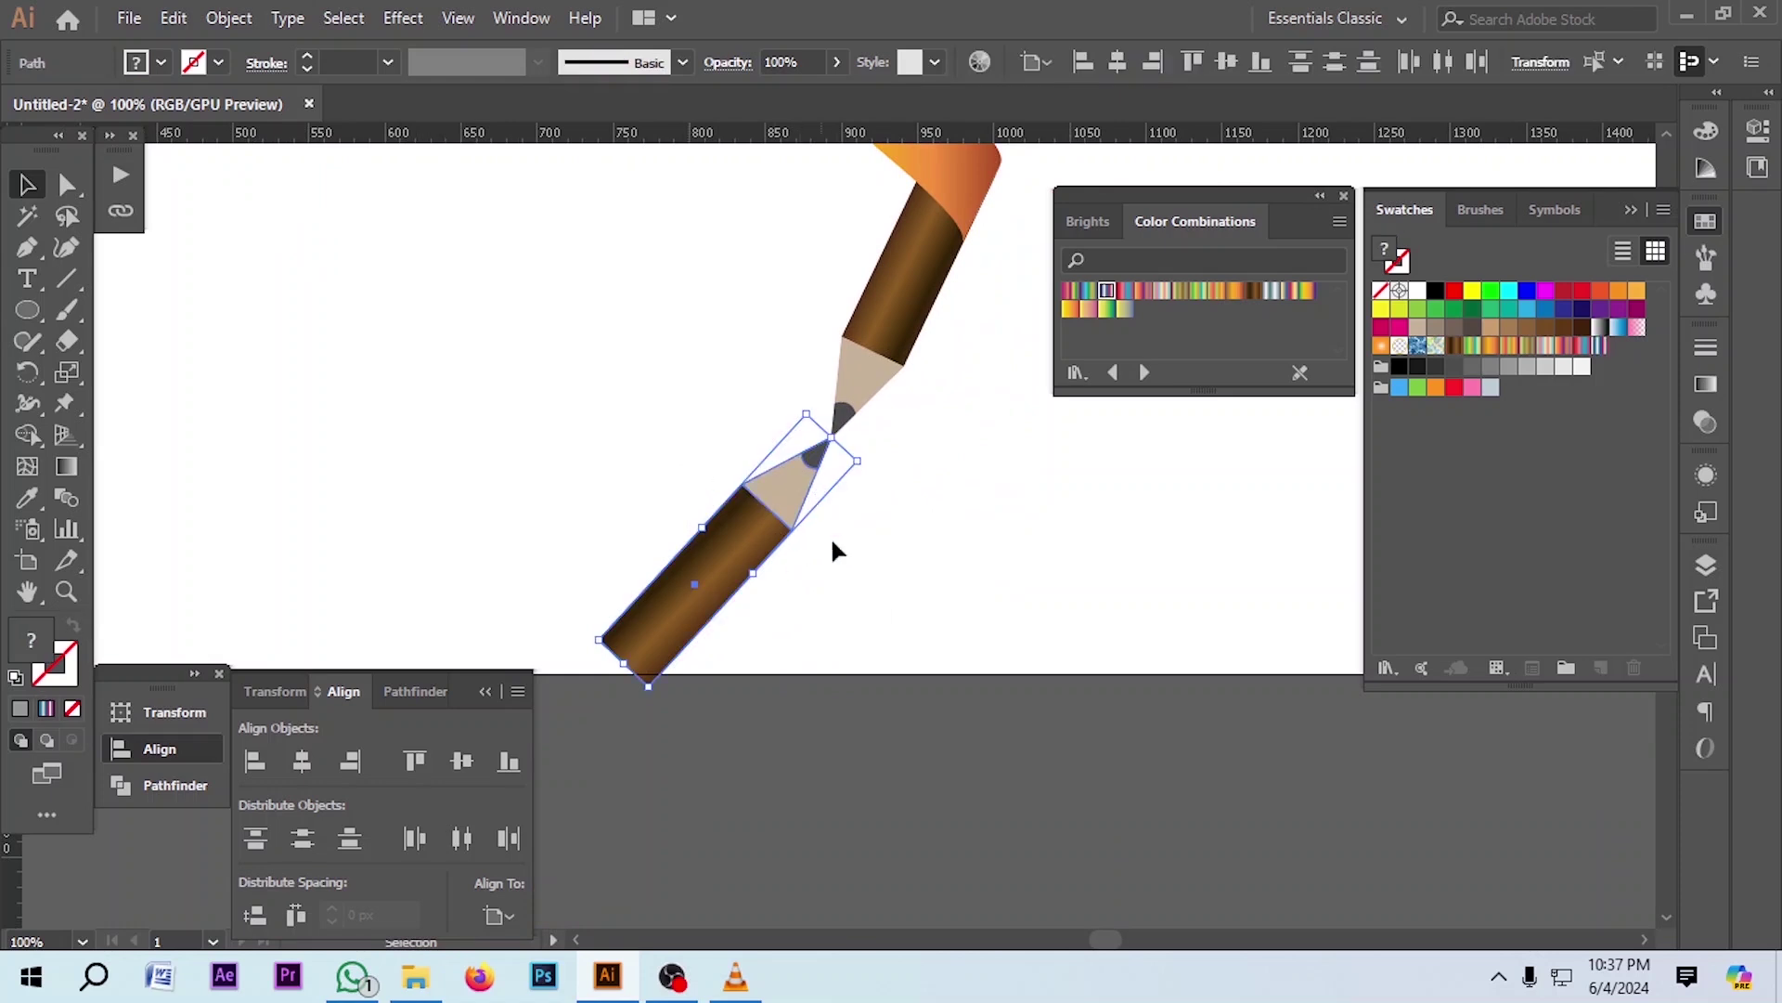
pyautogui.press('a')
pyautogui.press('v')
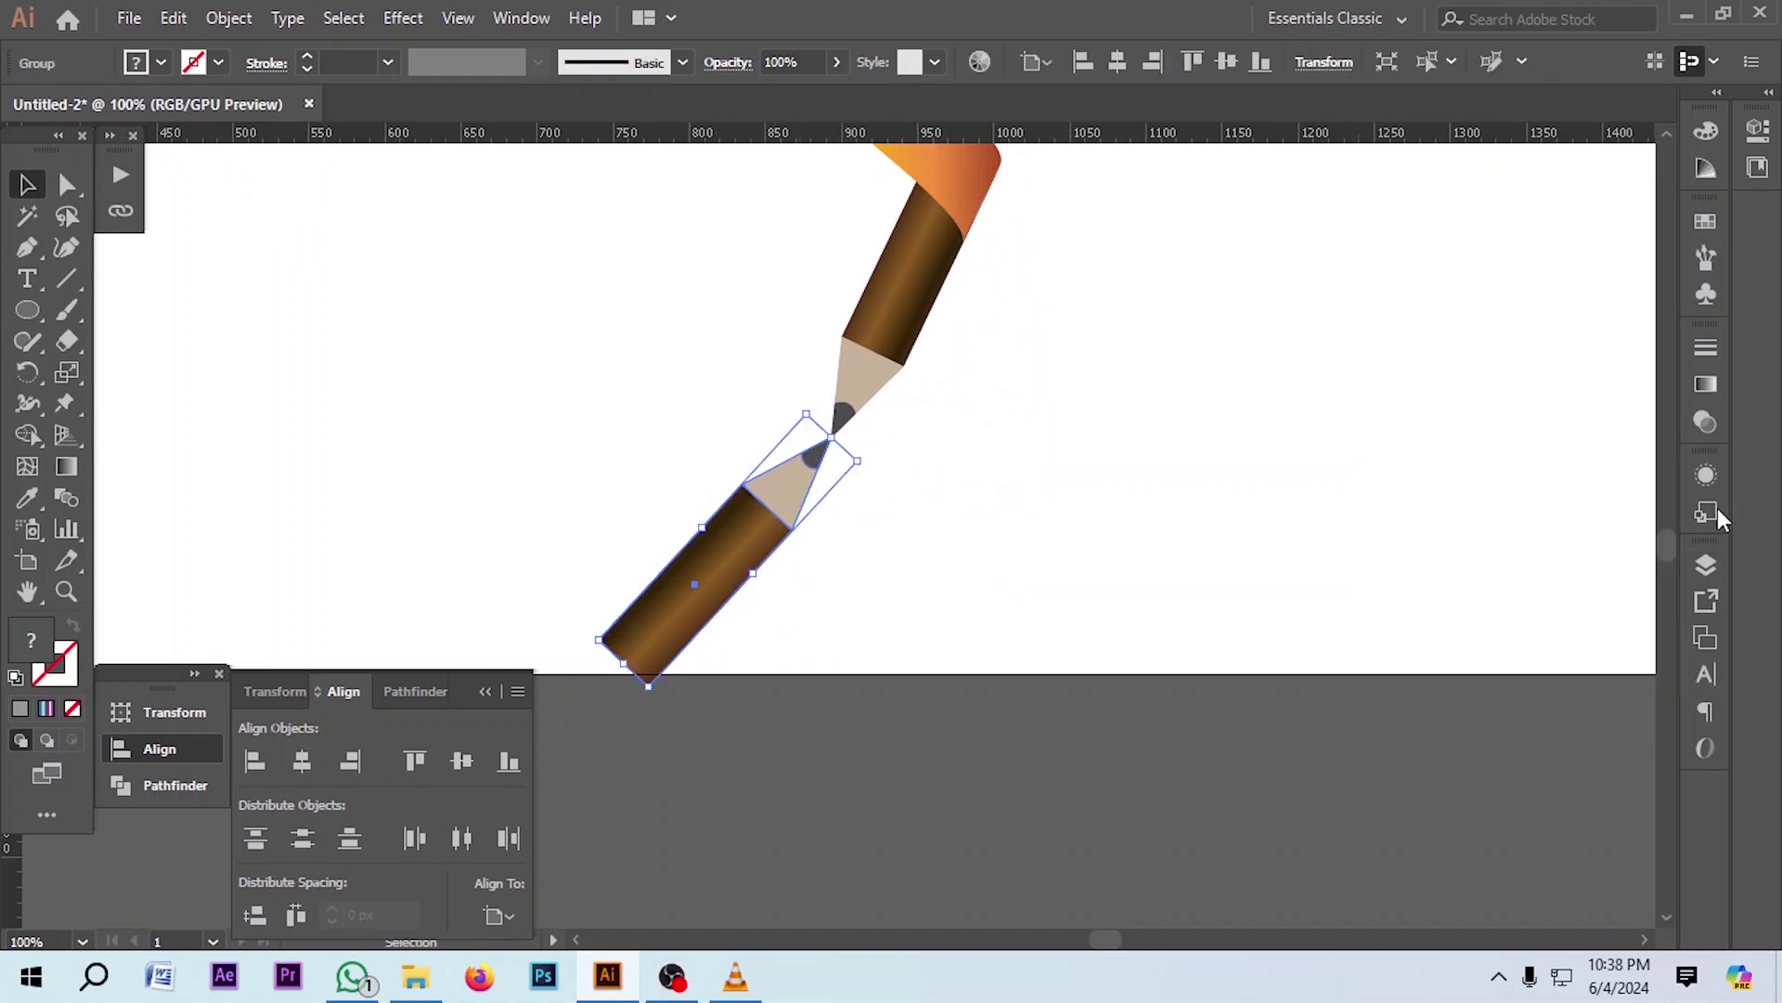
# Add a clipping opacity mask to the mirrored pencil group and enter mask editing
pyautogui.click(1711, 423)
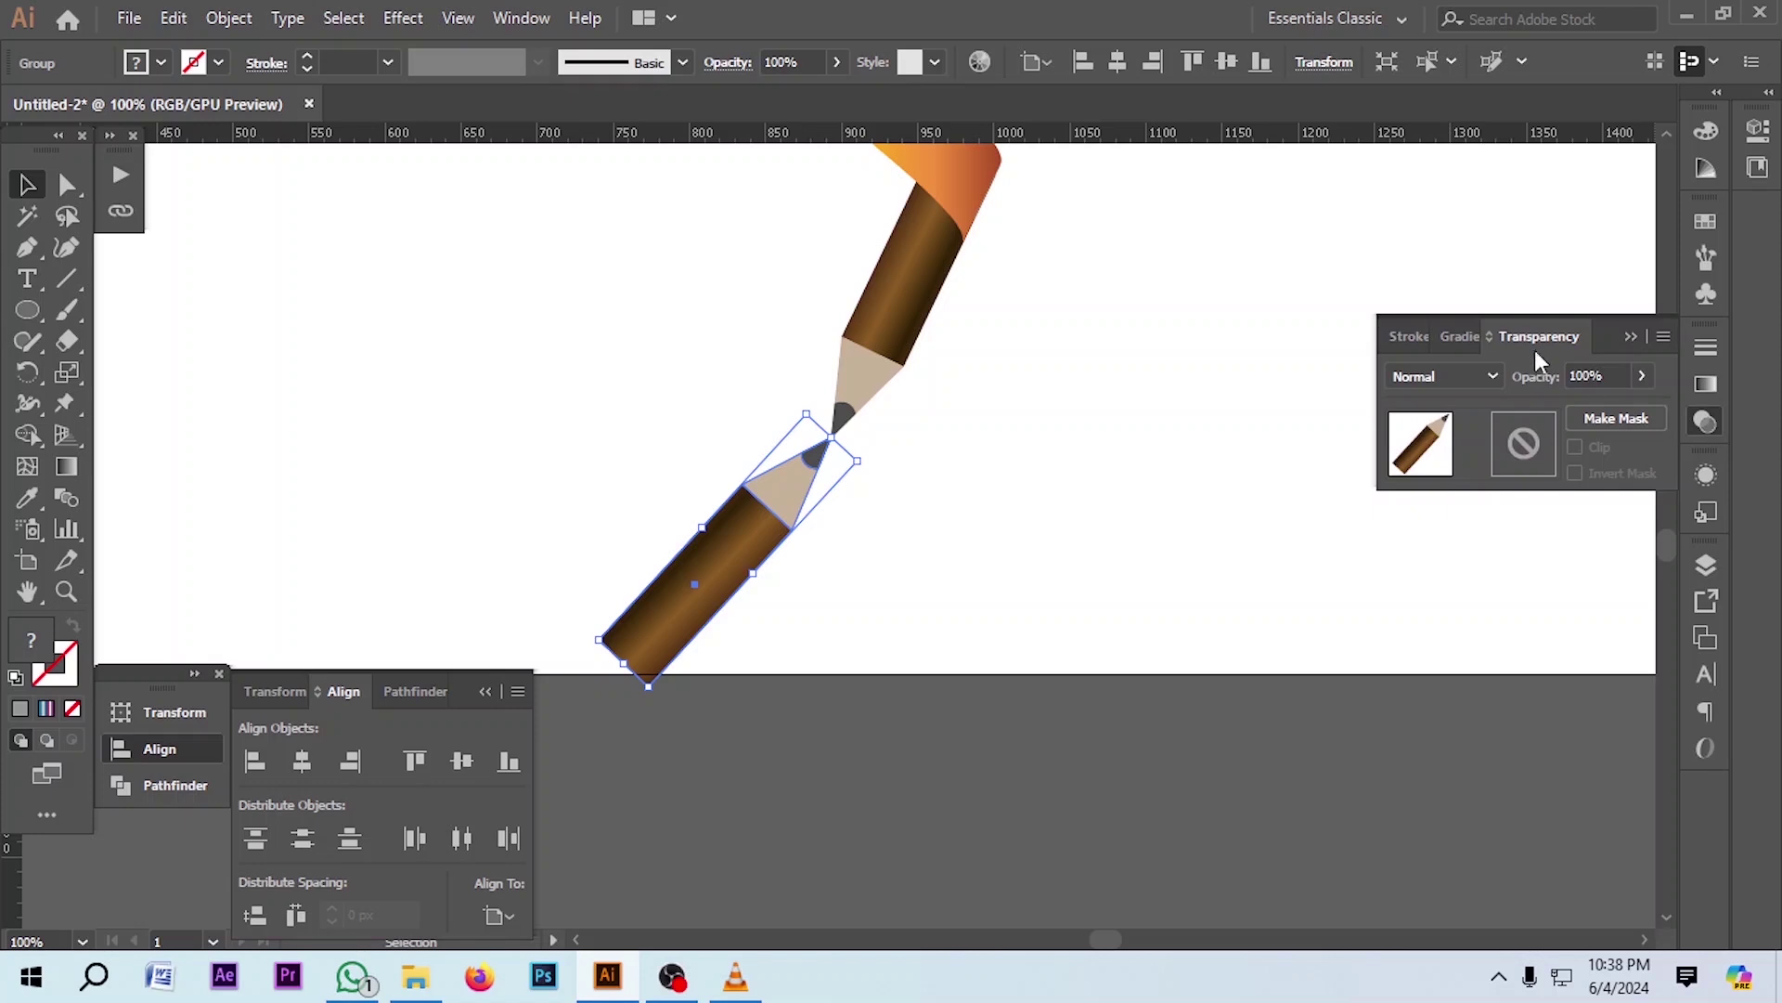
pyautogui.click(526, 21)
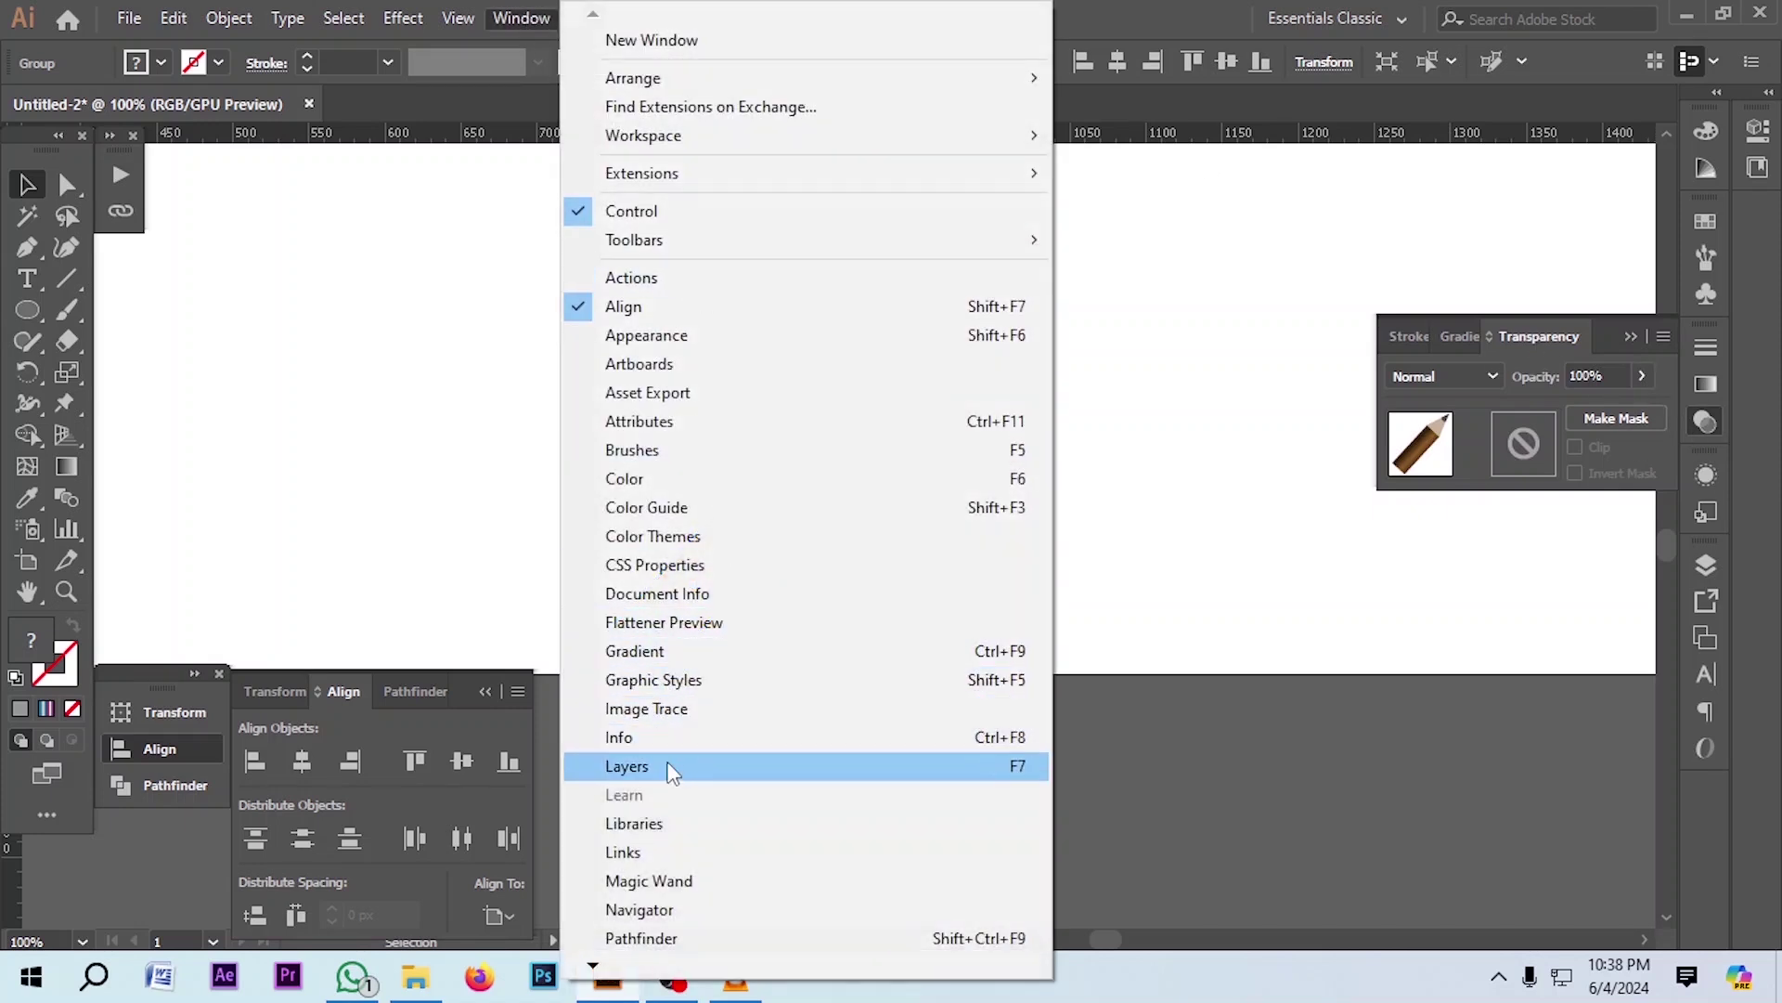
pyautogui.scroll(-4, 650, 896)
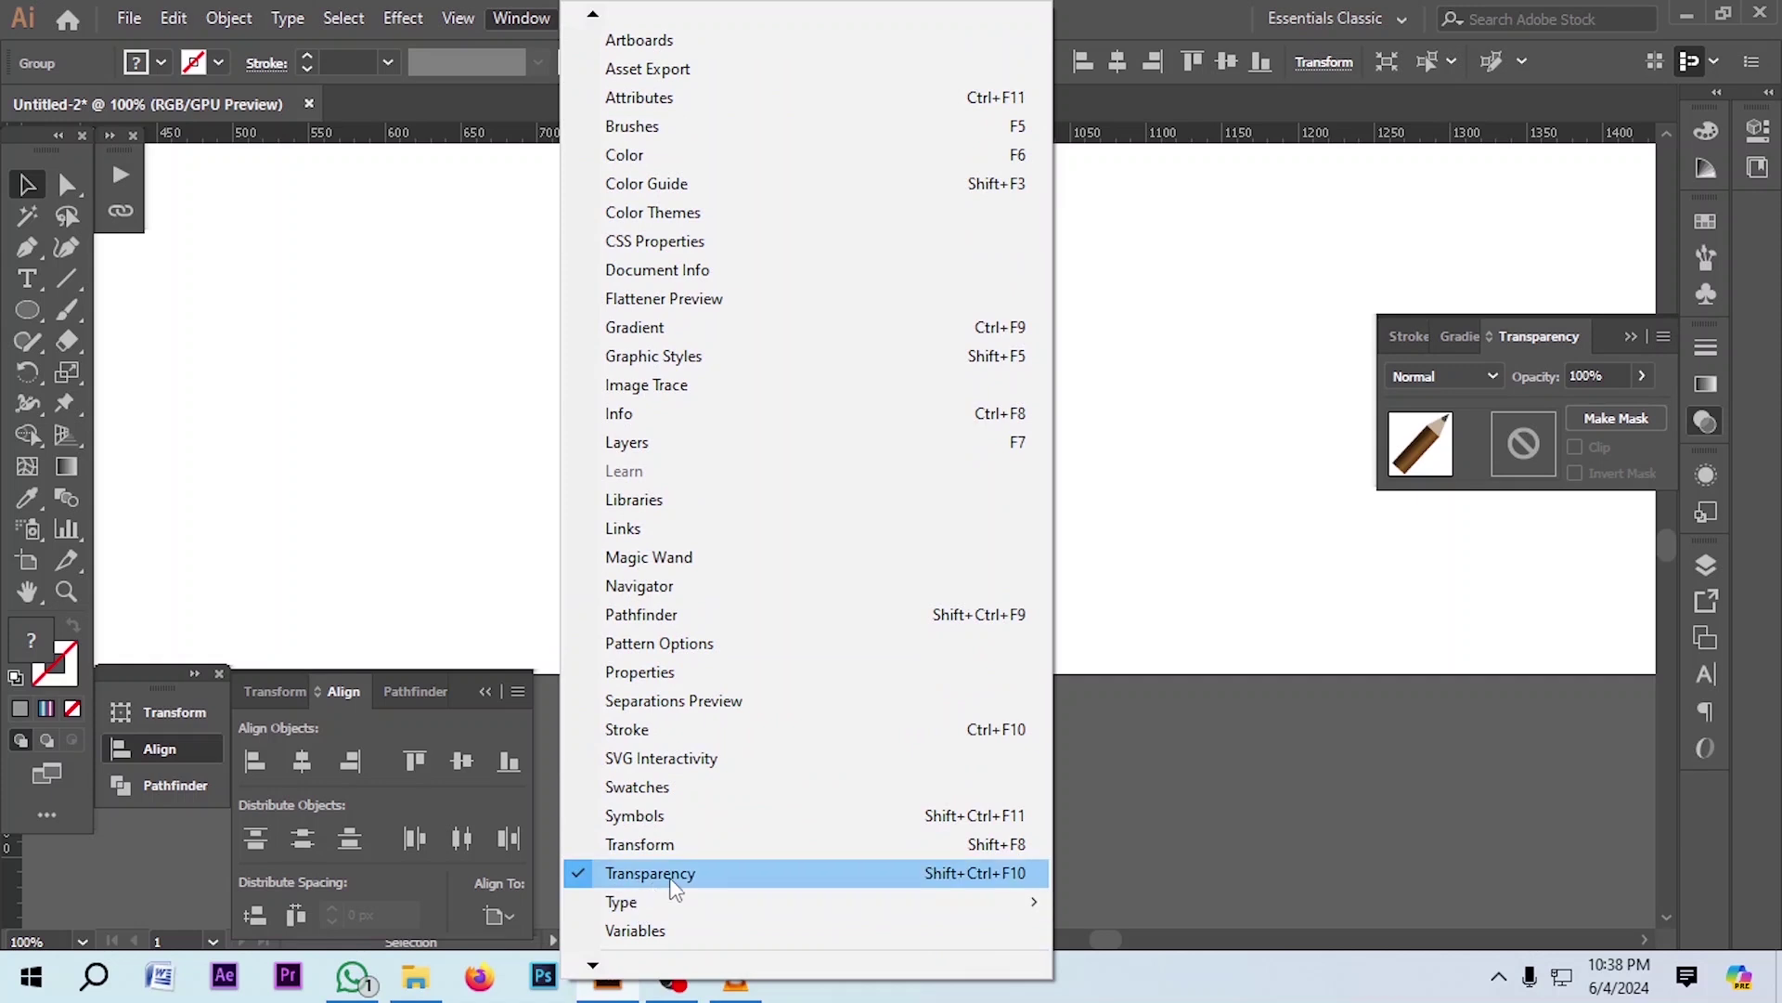
pyautogui.click(1294, 737)
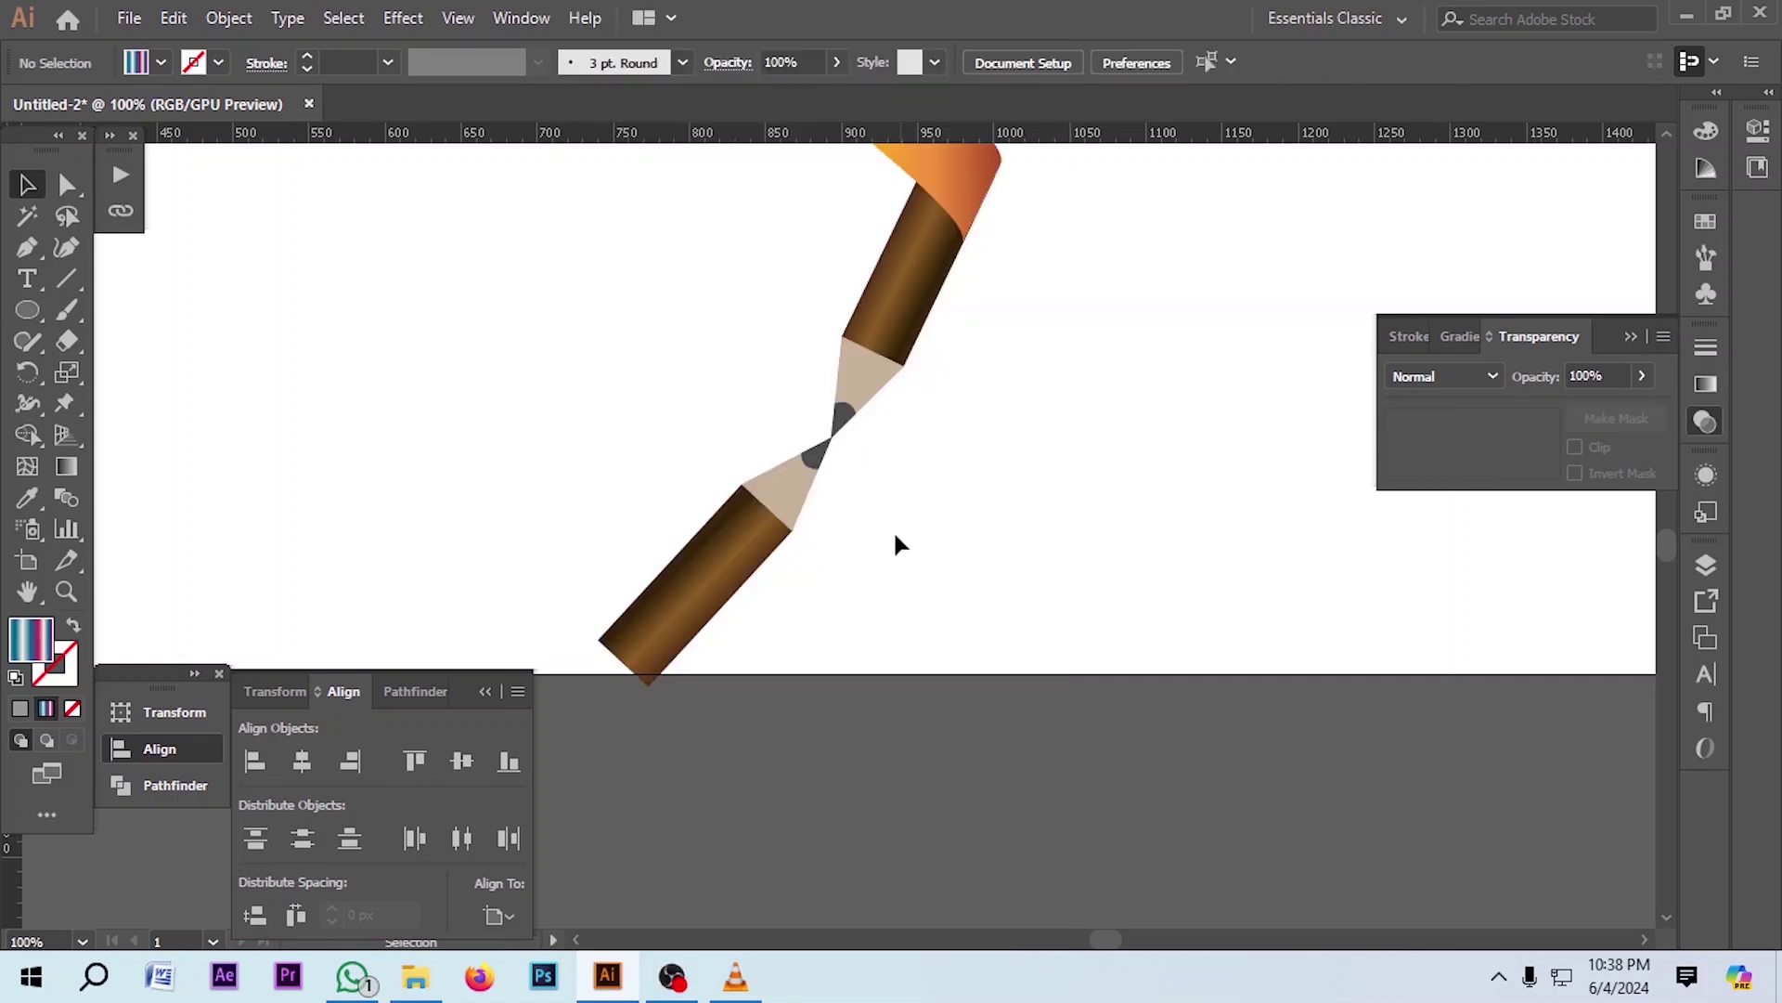
pyautogui.click(726, 538)
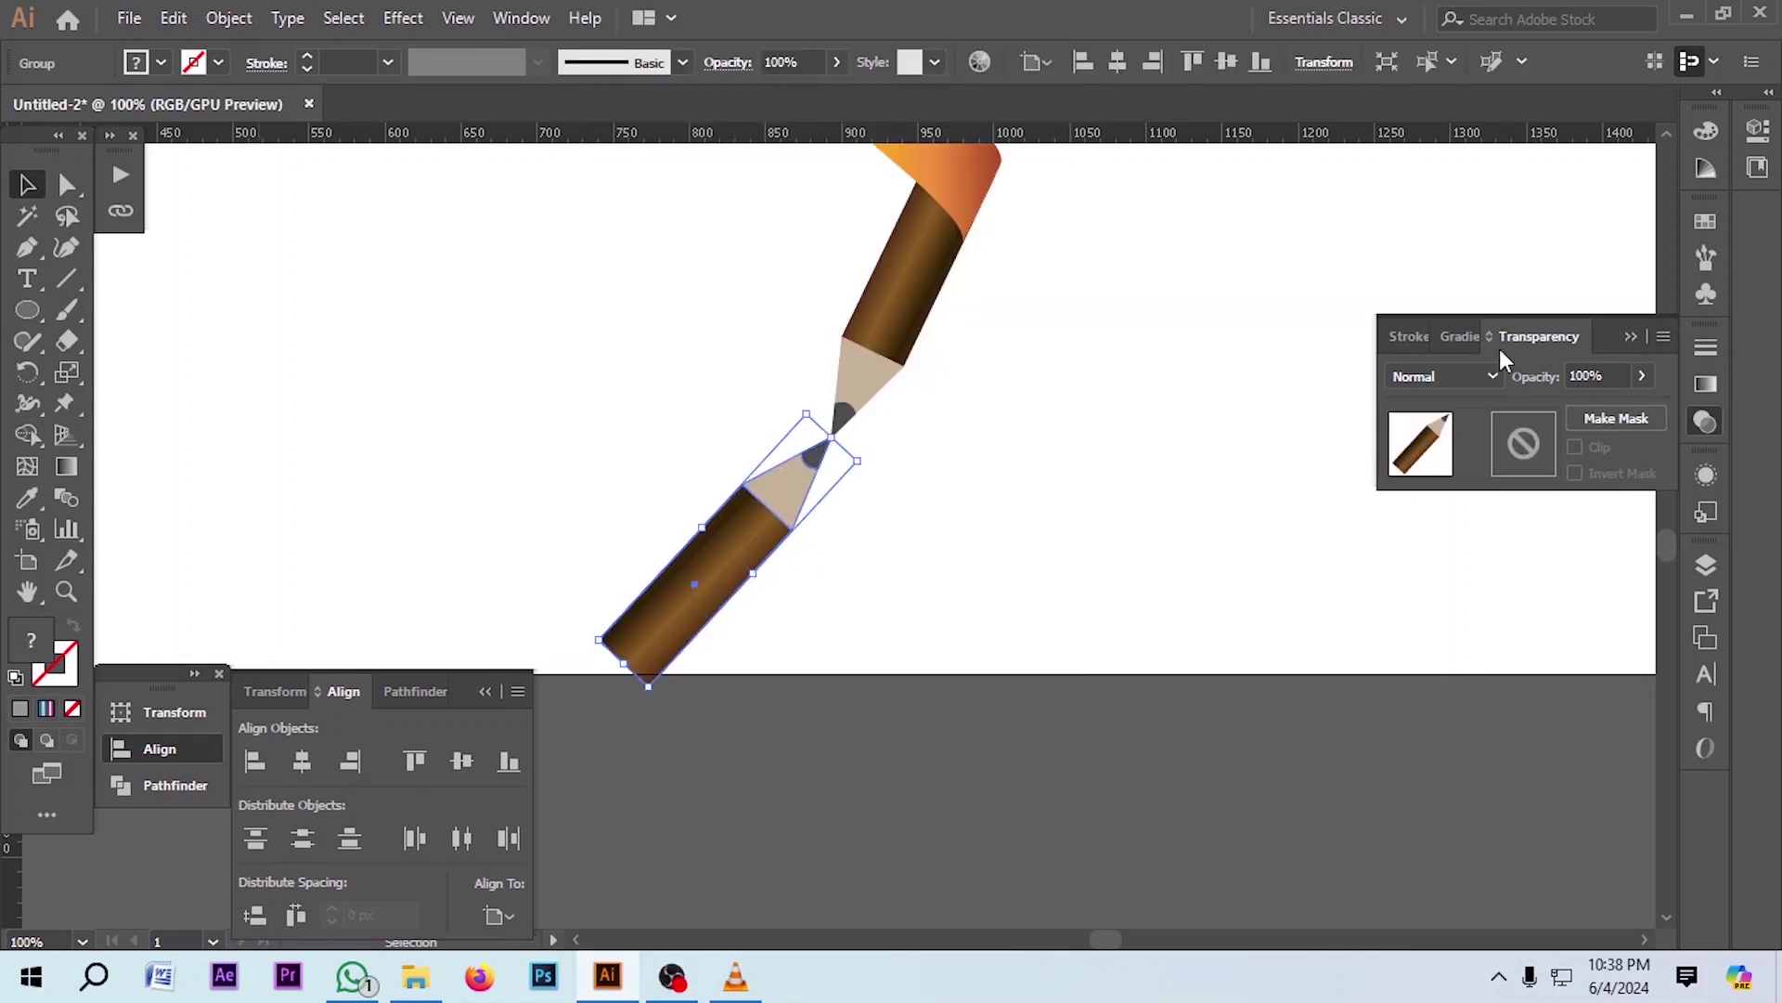
pyautogui.click(1527, 446)
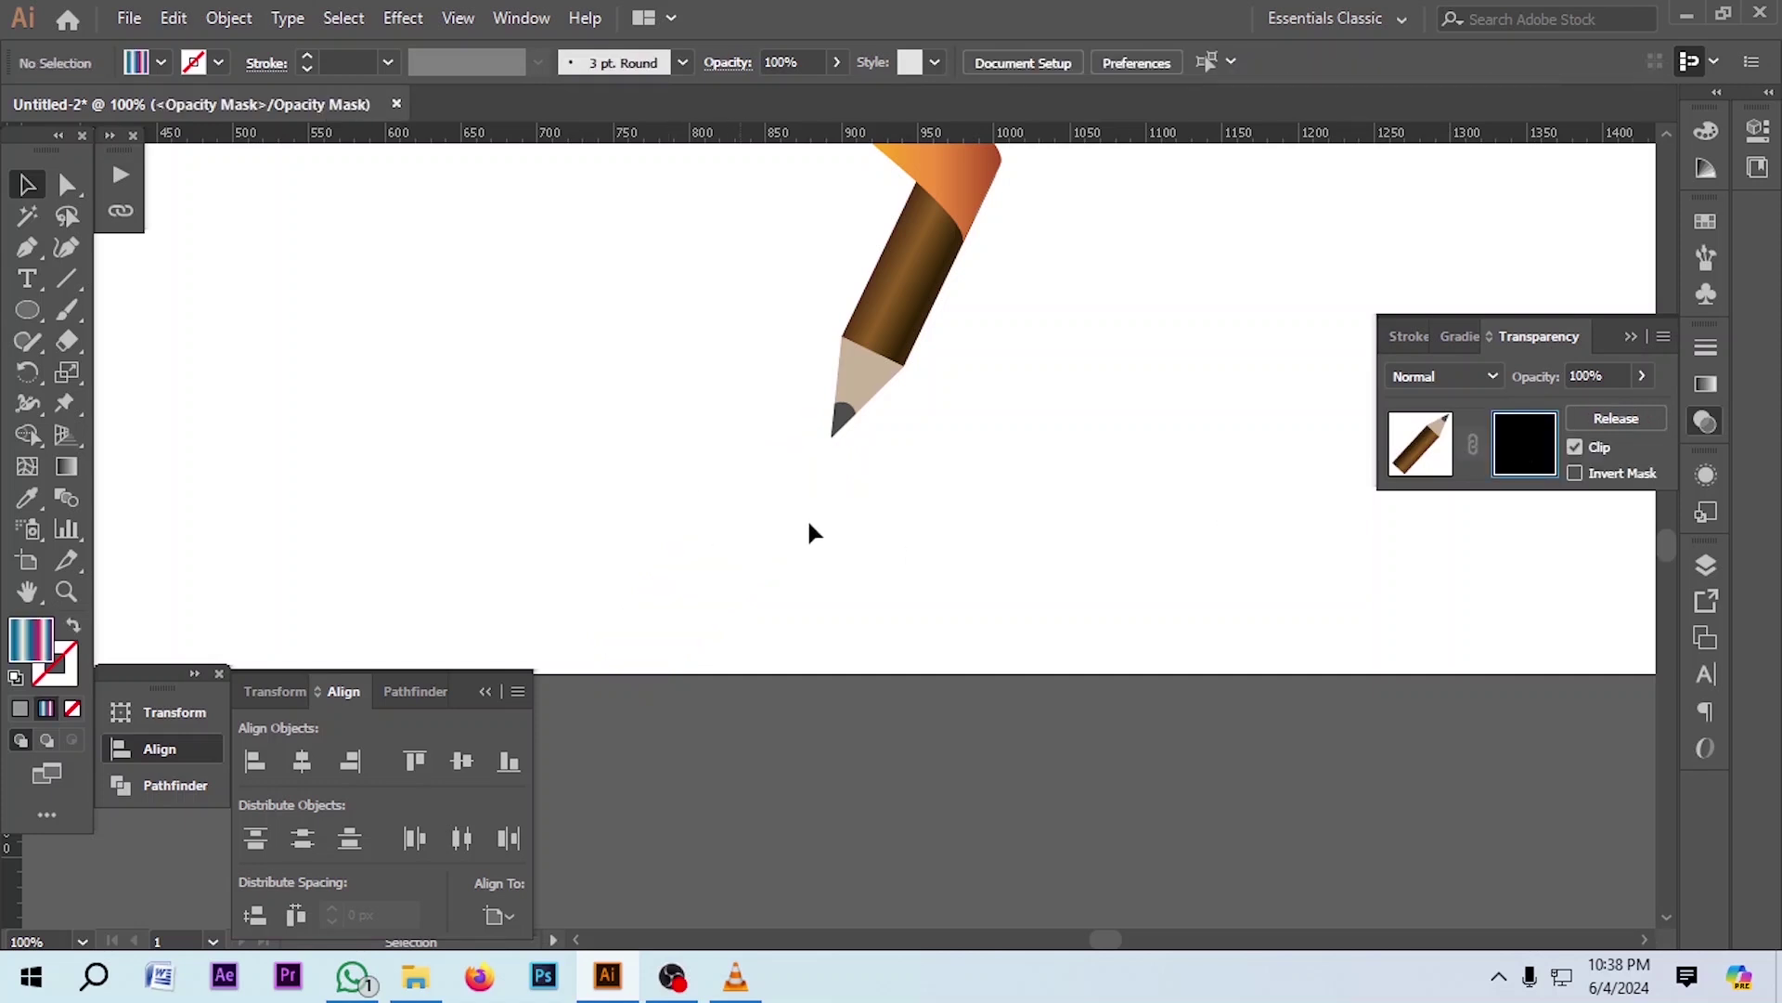
# Draw a mask rectangle about 373 by 190 px over the mirrored pencil and narrow it evenly from both sides
pyautogui.click(27, 310)
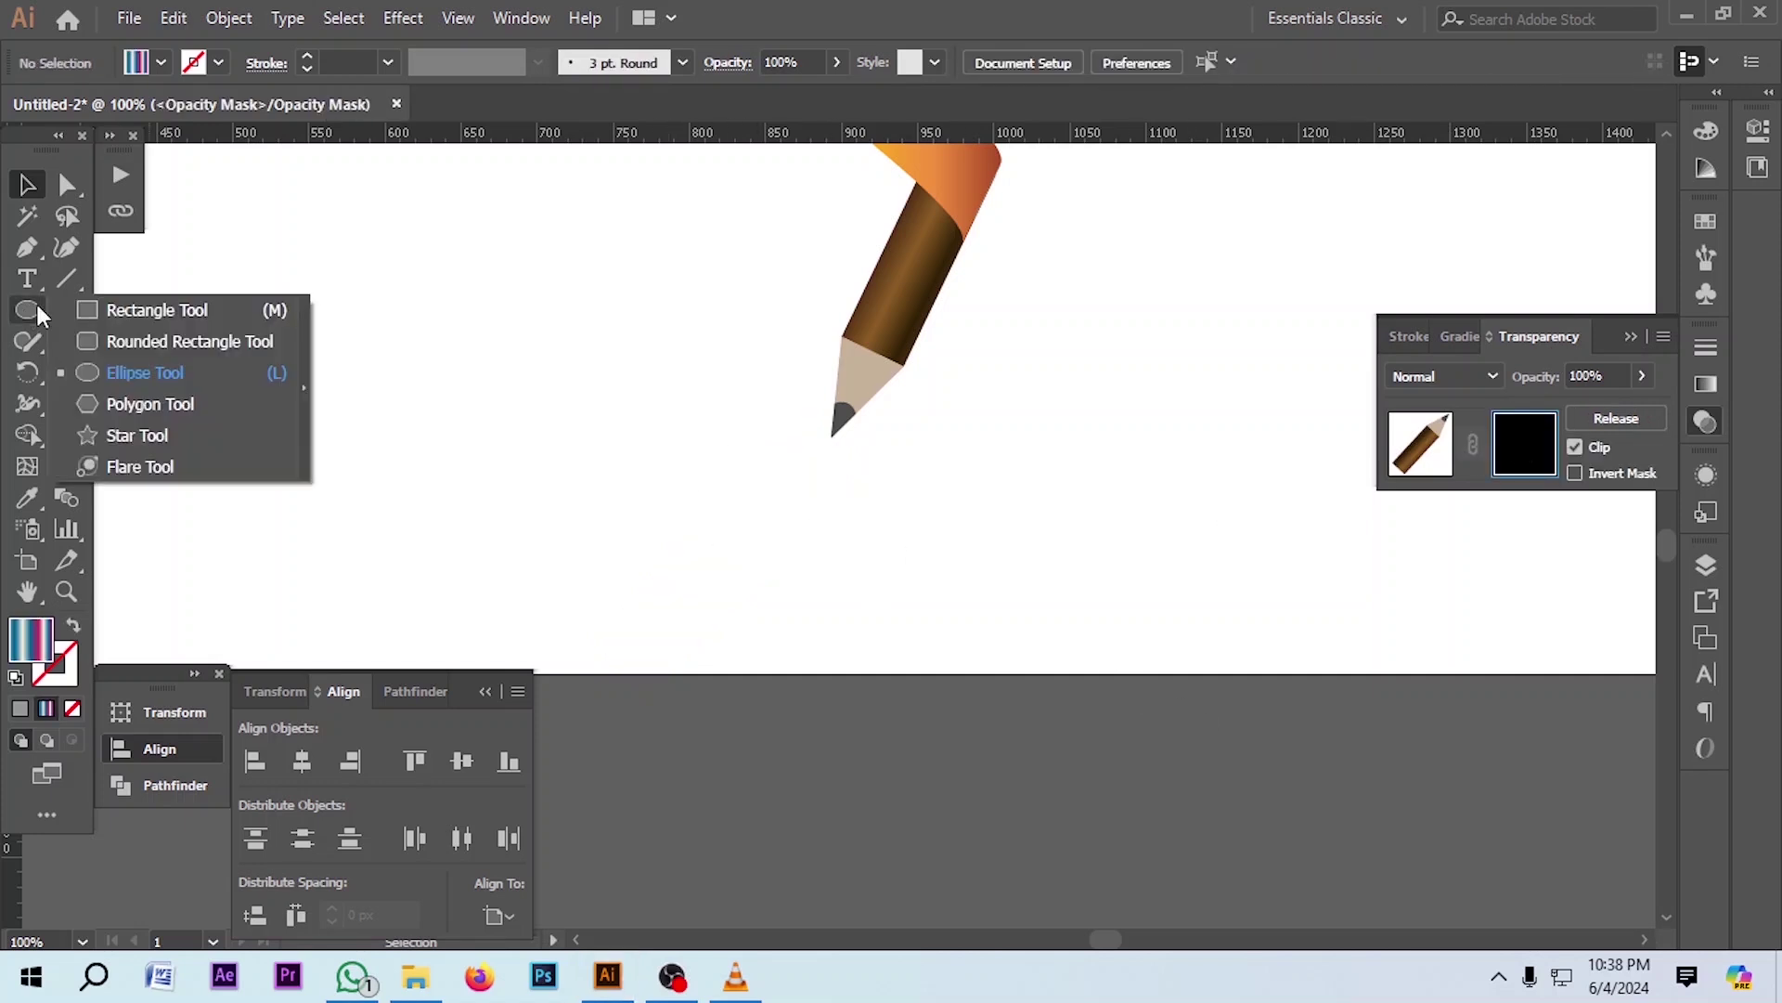
pyautogui.click(145, 312)
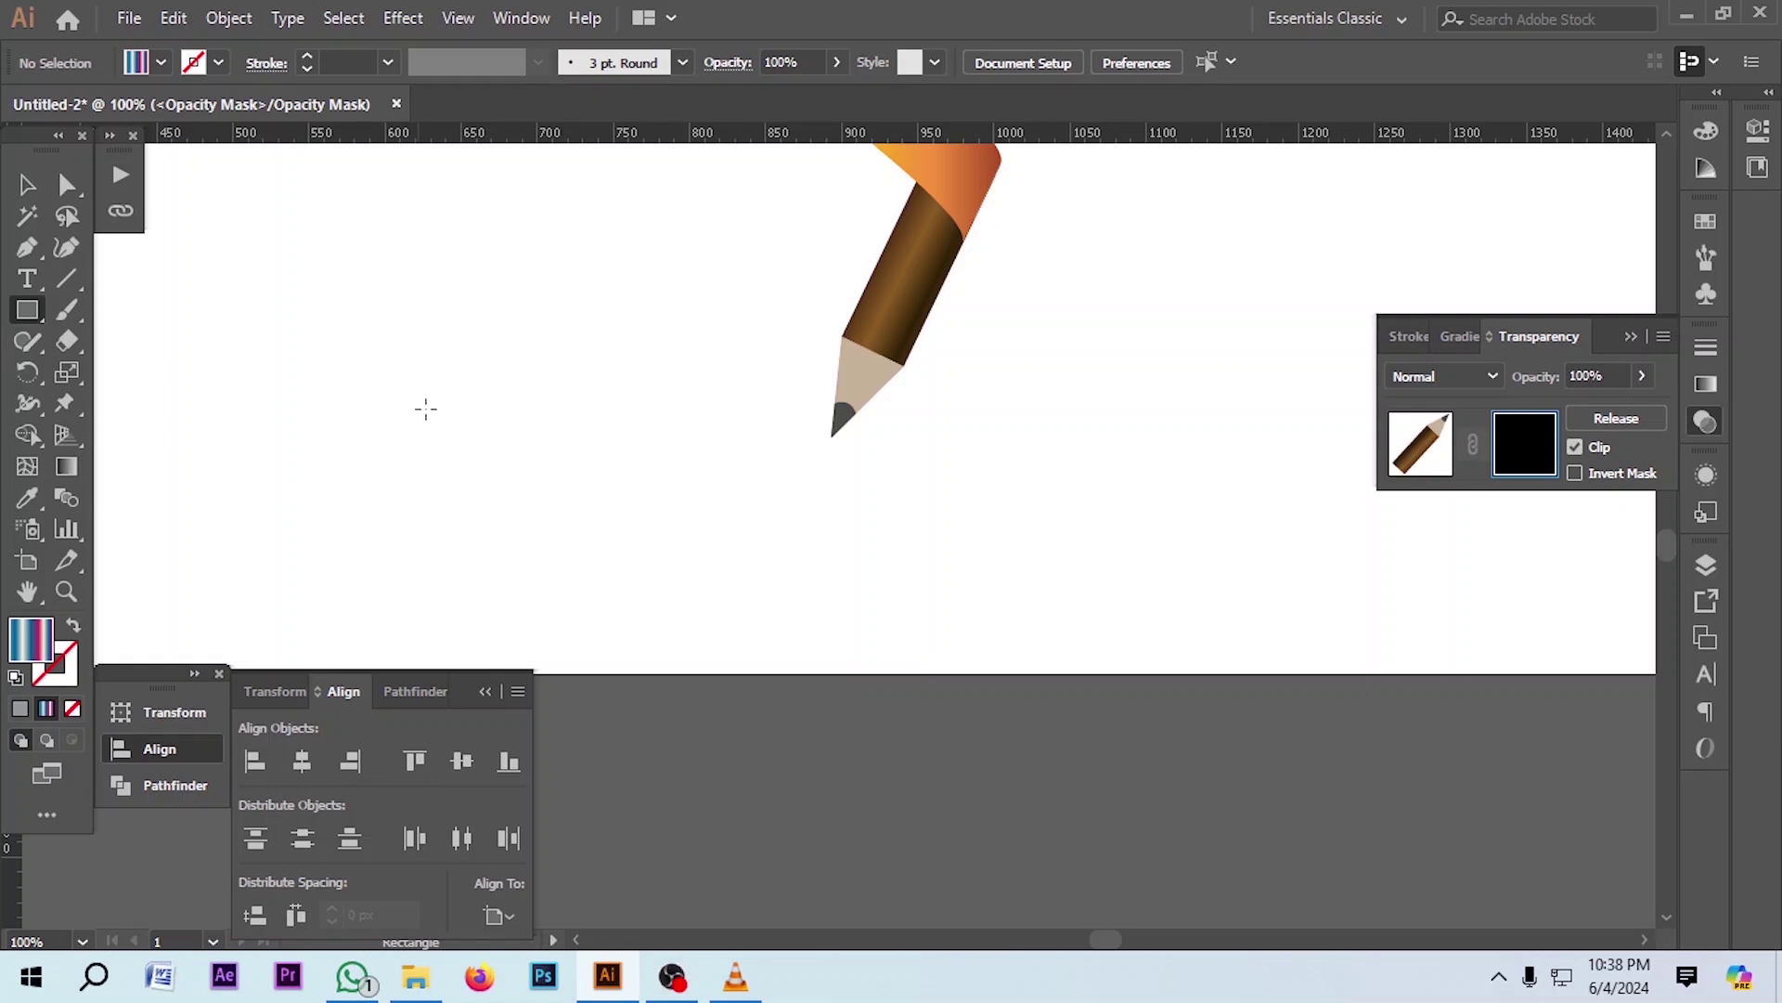
pyautogui.moveTo(435, 415); pyautogui.dragTo(1003, 703)
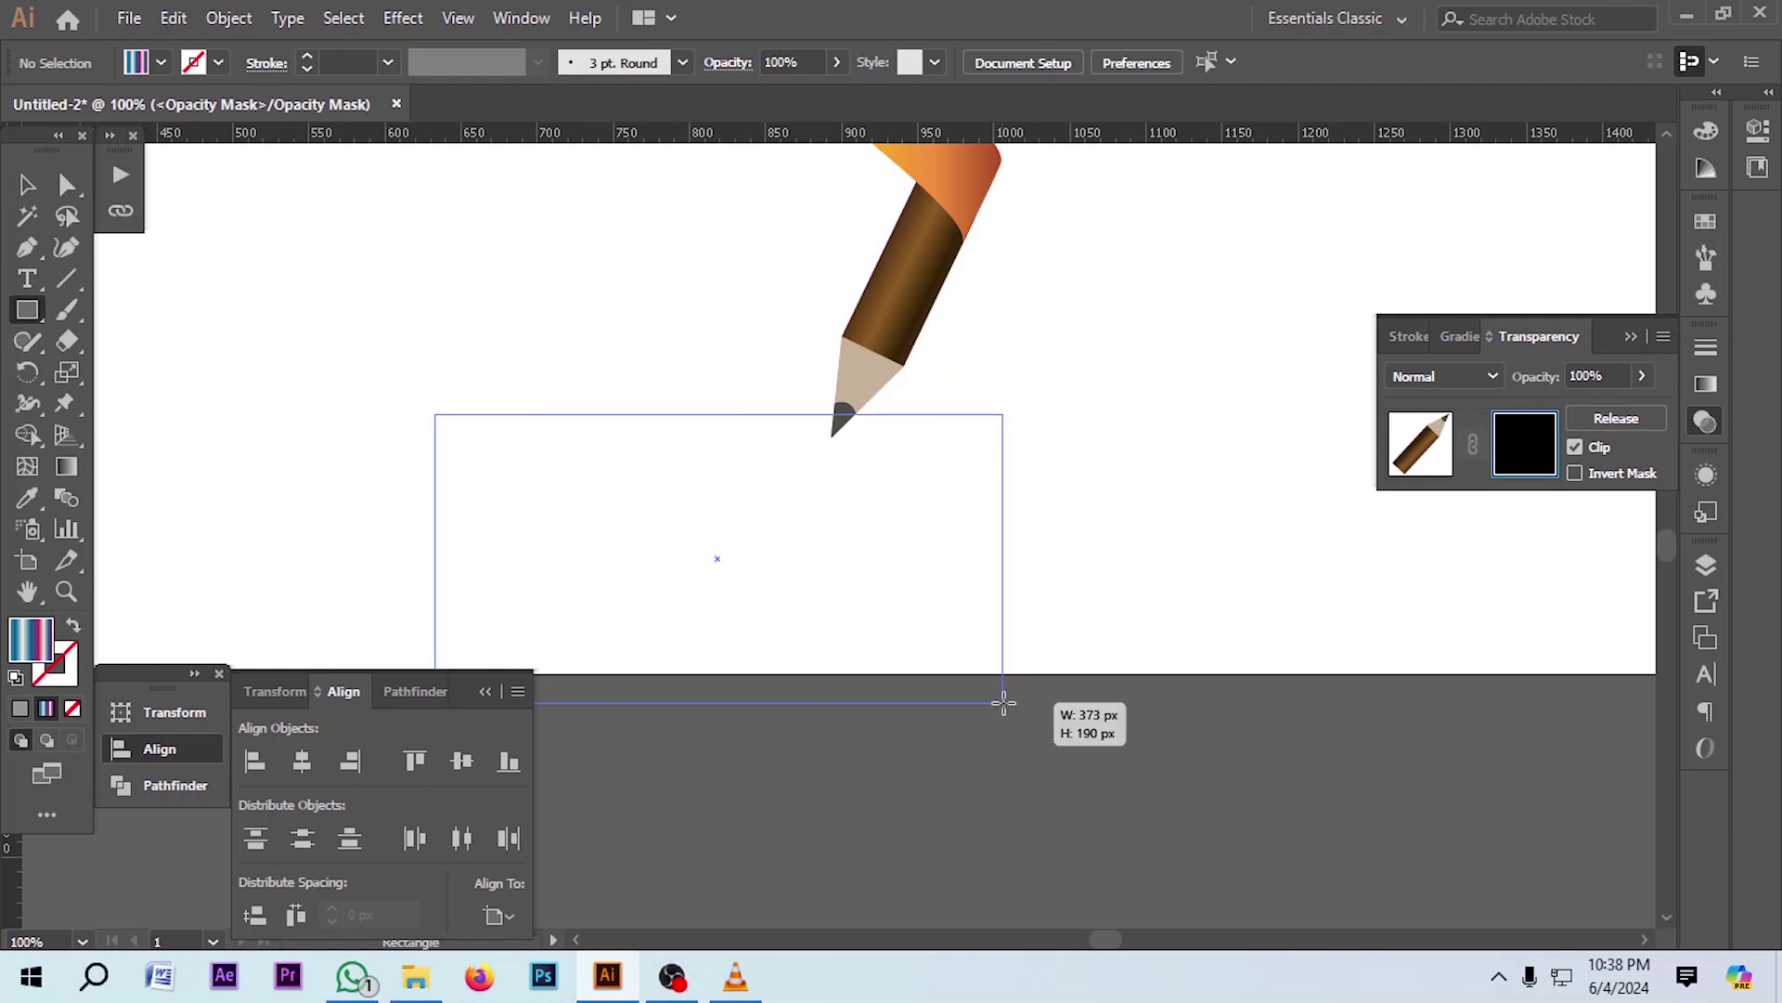
pyautogui.moveTo(1004, 703); pyautogui.dragTo(1003, 702)
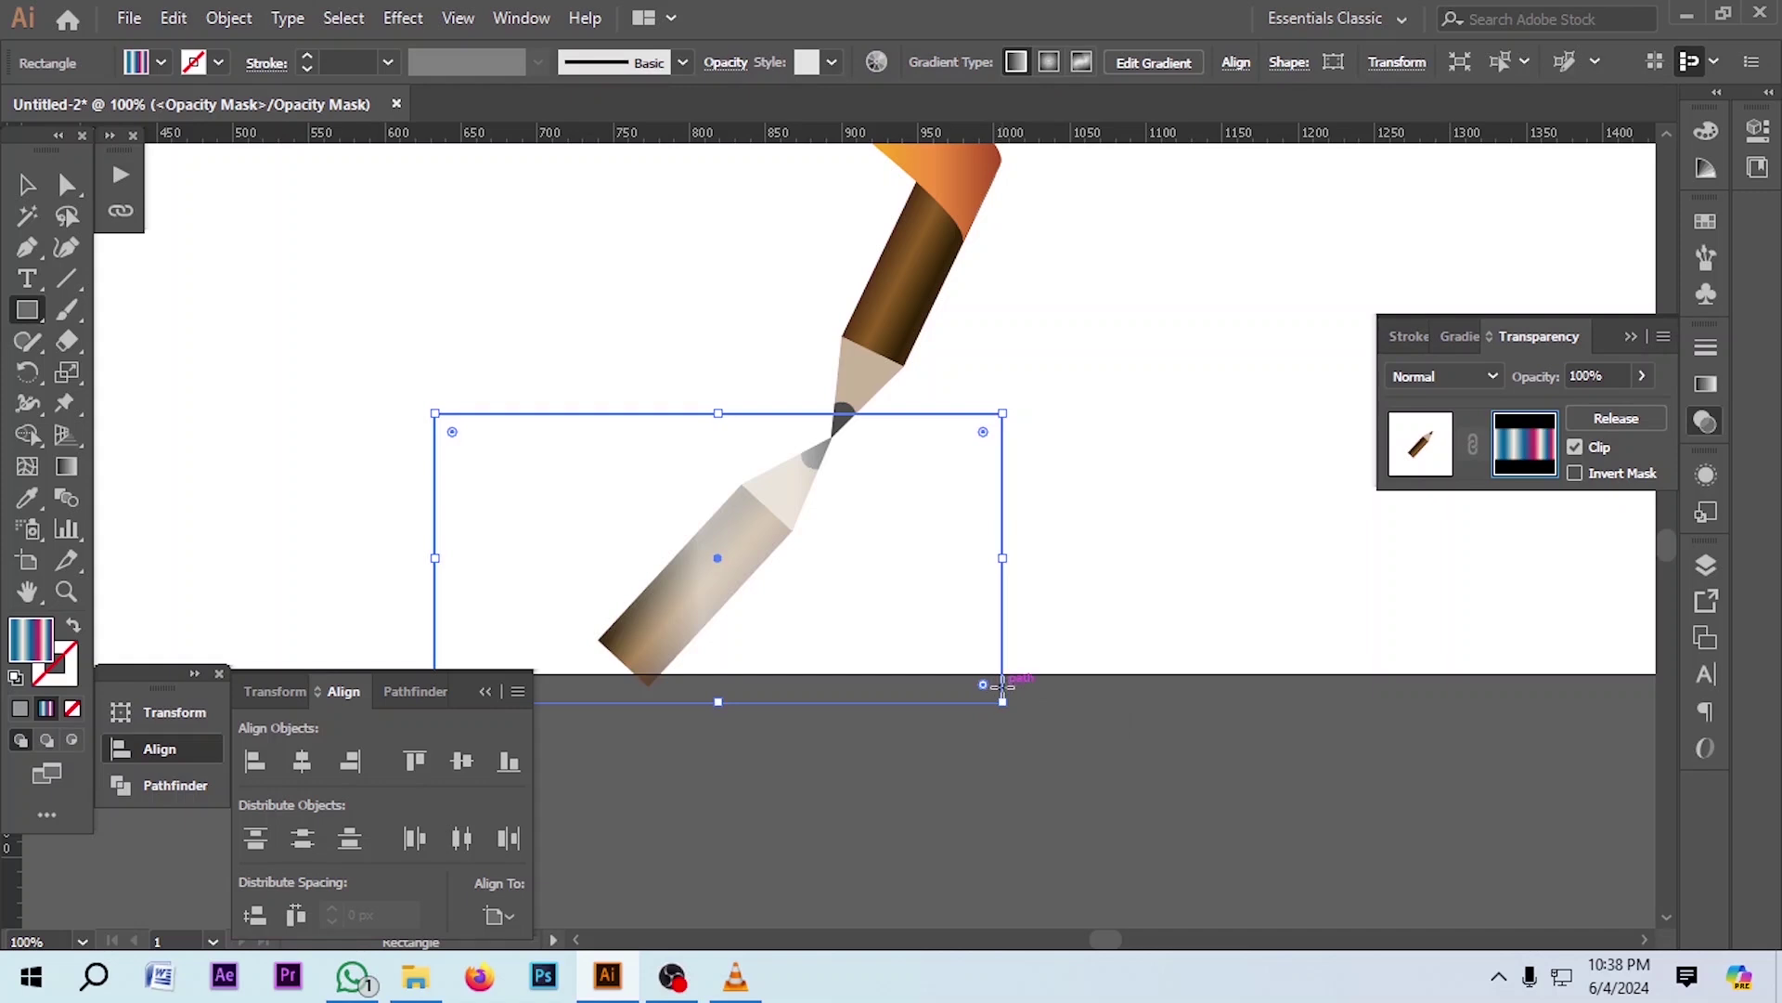
pyautogui.moveTo(1002, 558); pyautogui.dragTo(880, 557)
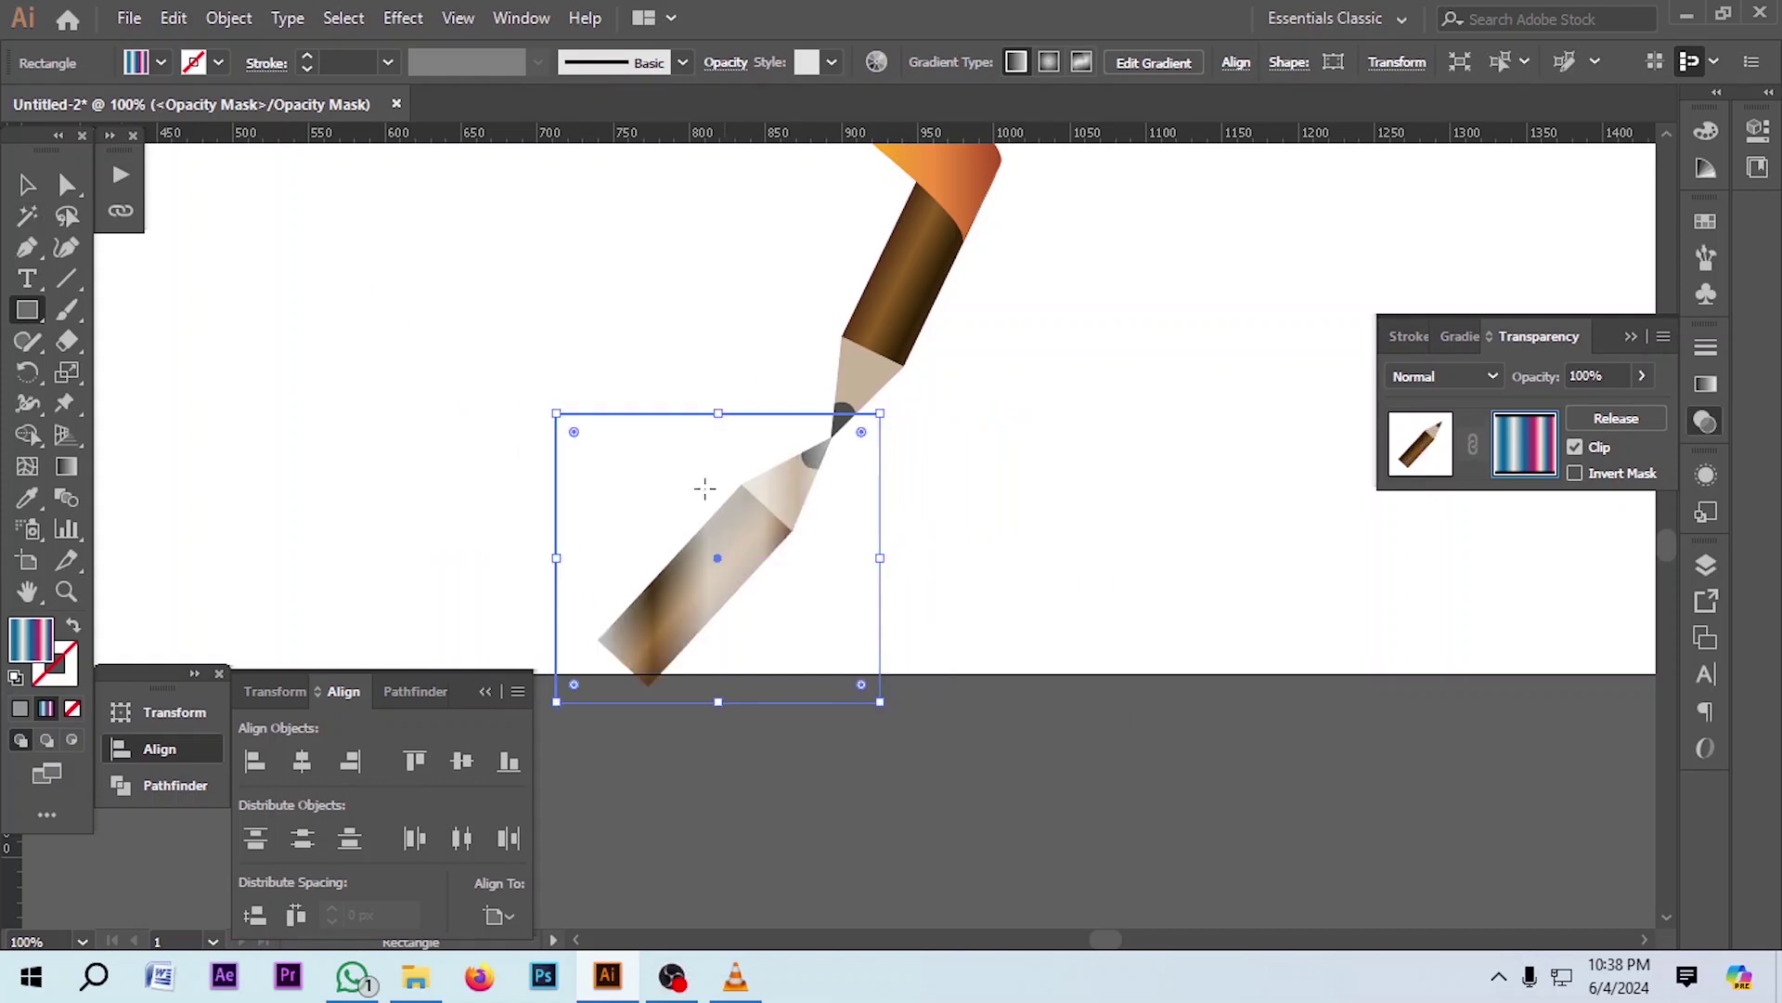
# Fill the mask rectangle with the White, Black gradient and reverse its direction
pyautogui.click(1706, 383)
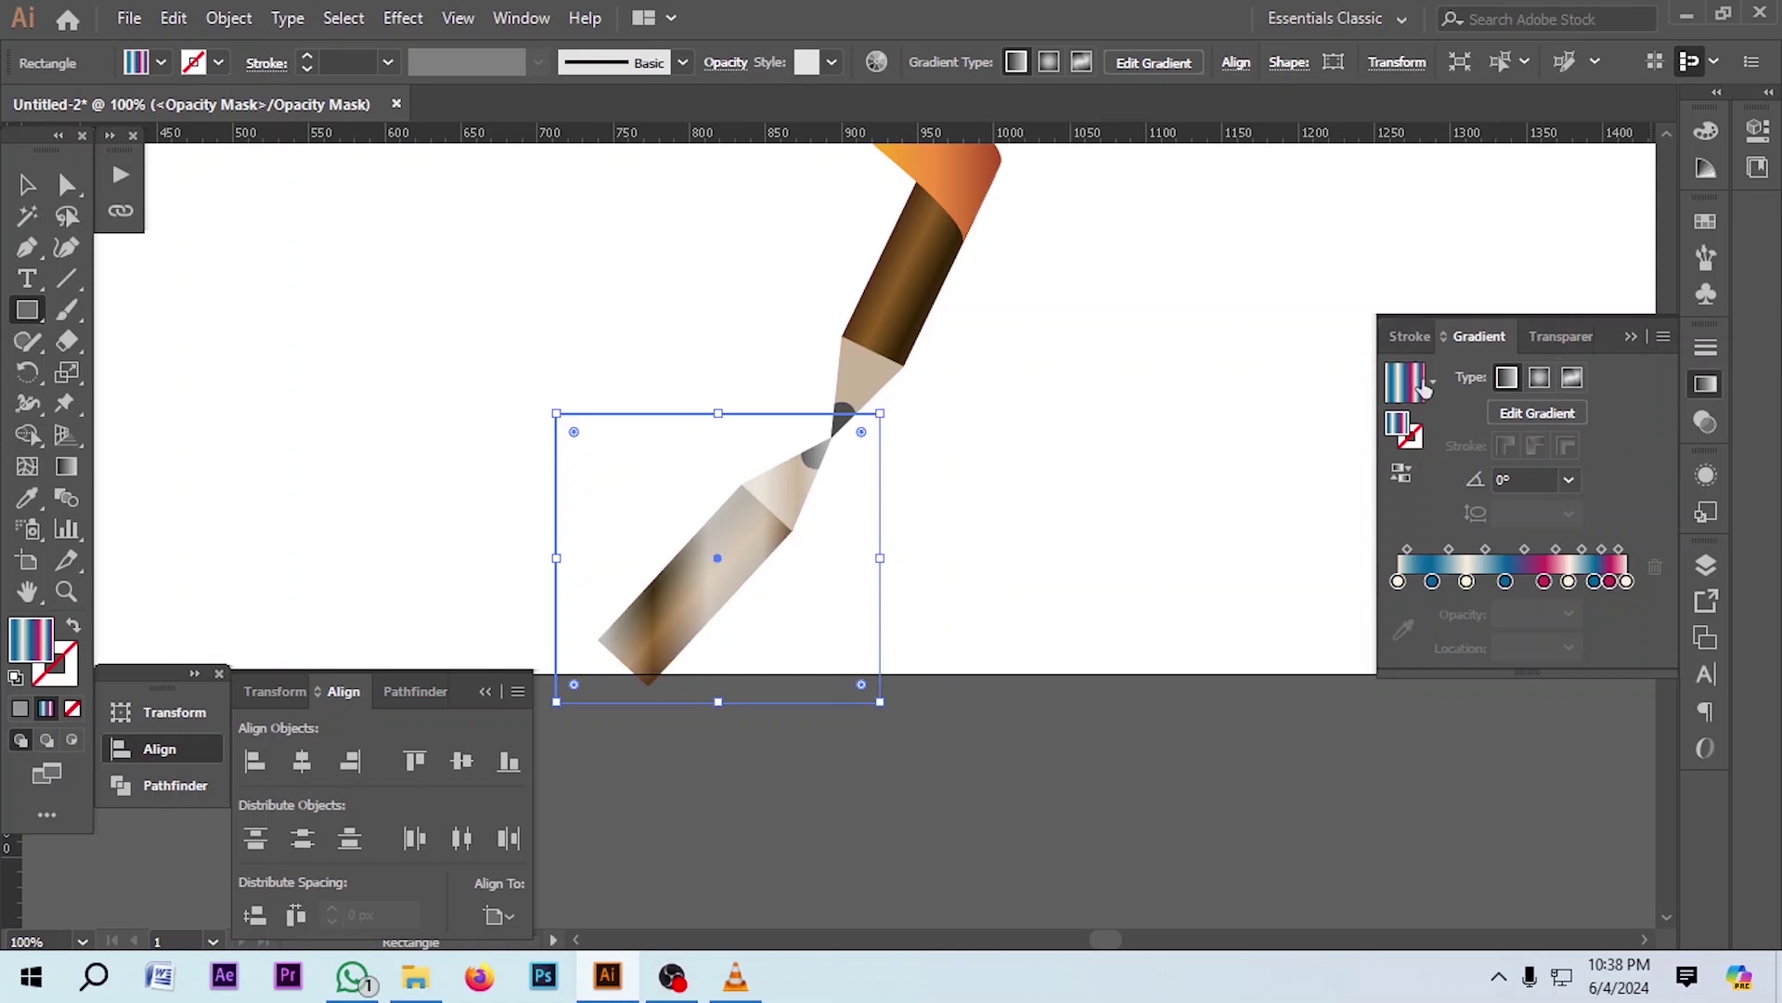
pyautogui.click(1435, 385)
pyautogui.scroll(3, 1411, 488)
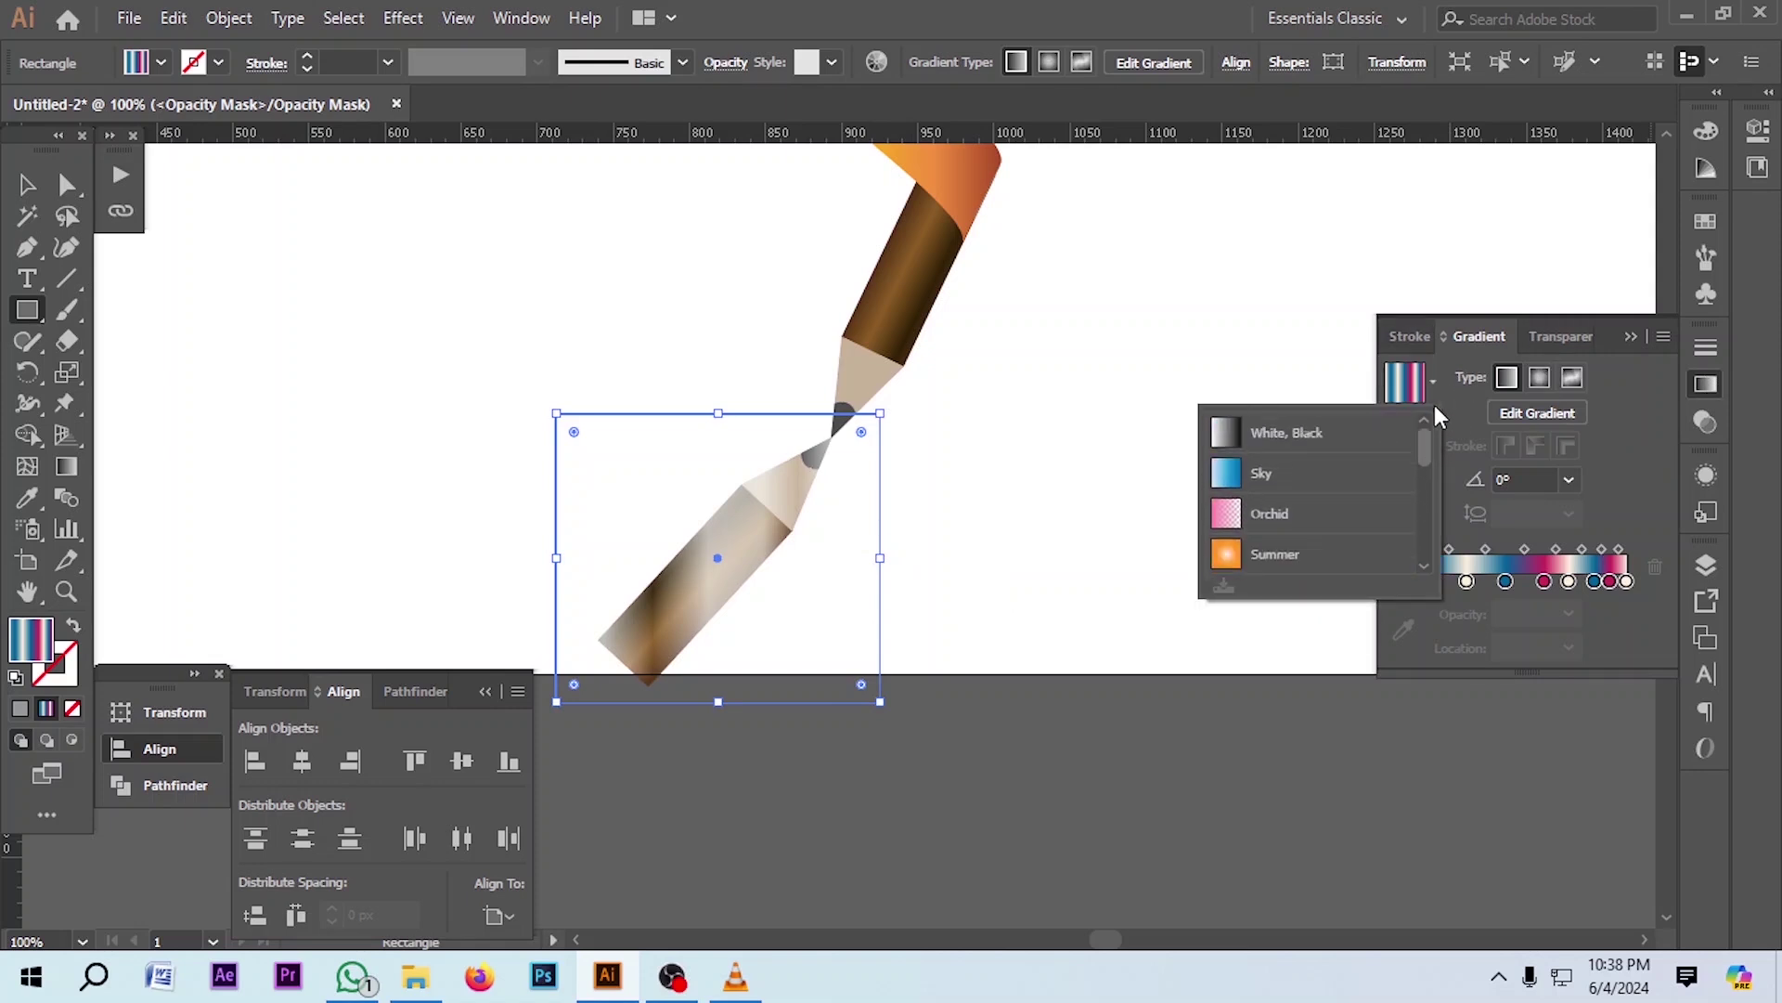
pyautogui.click(1279, 436)
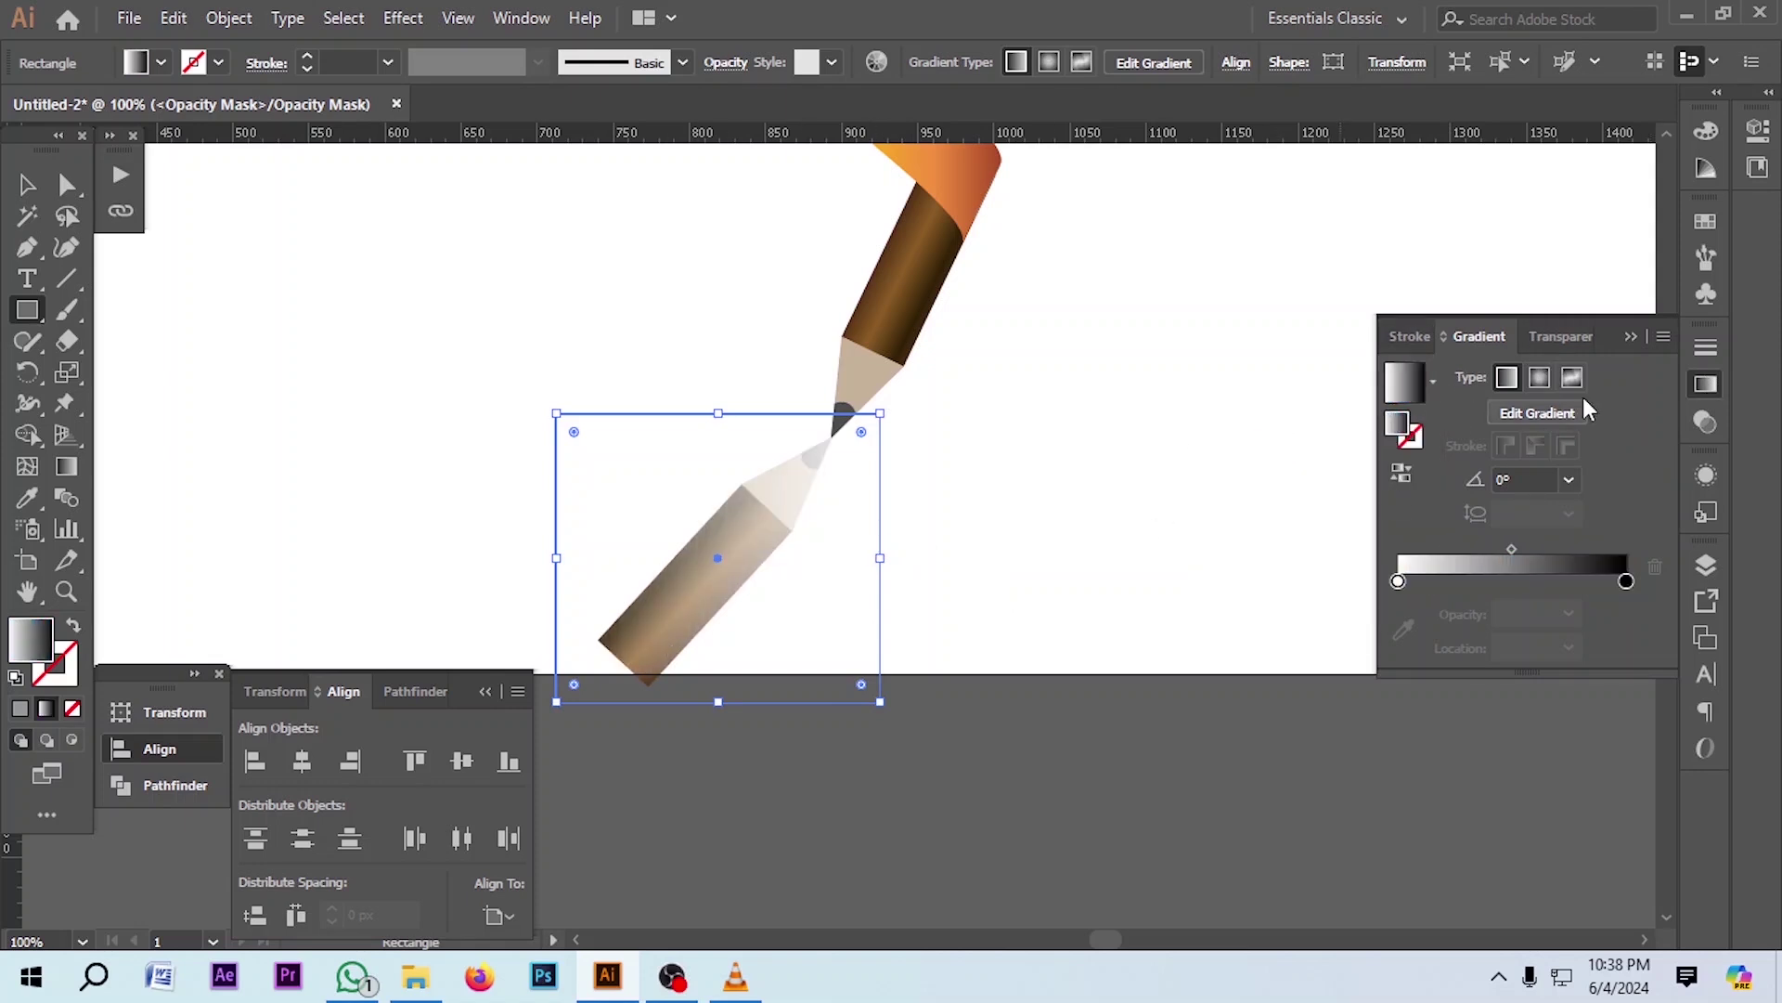
pyautogui.click(1401, 475)
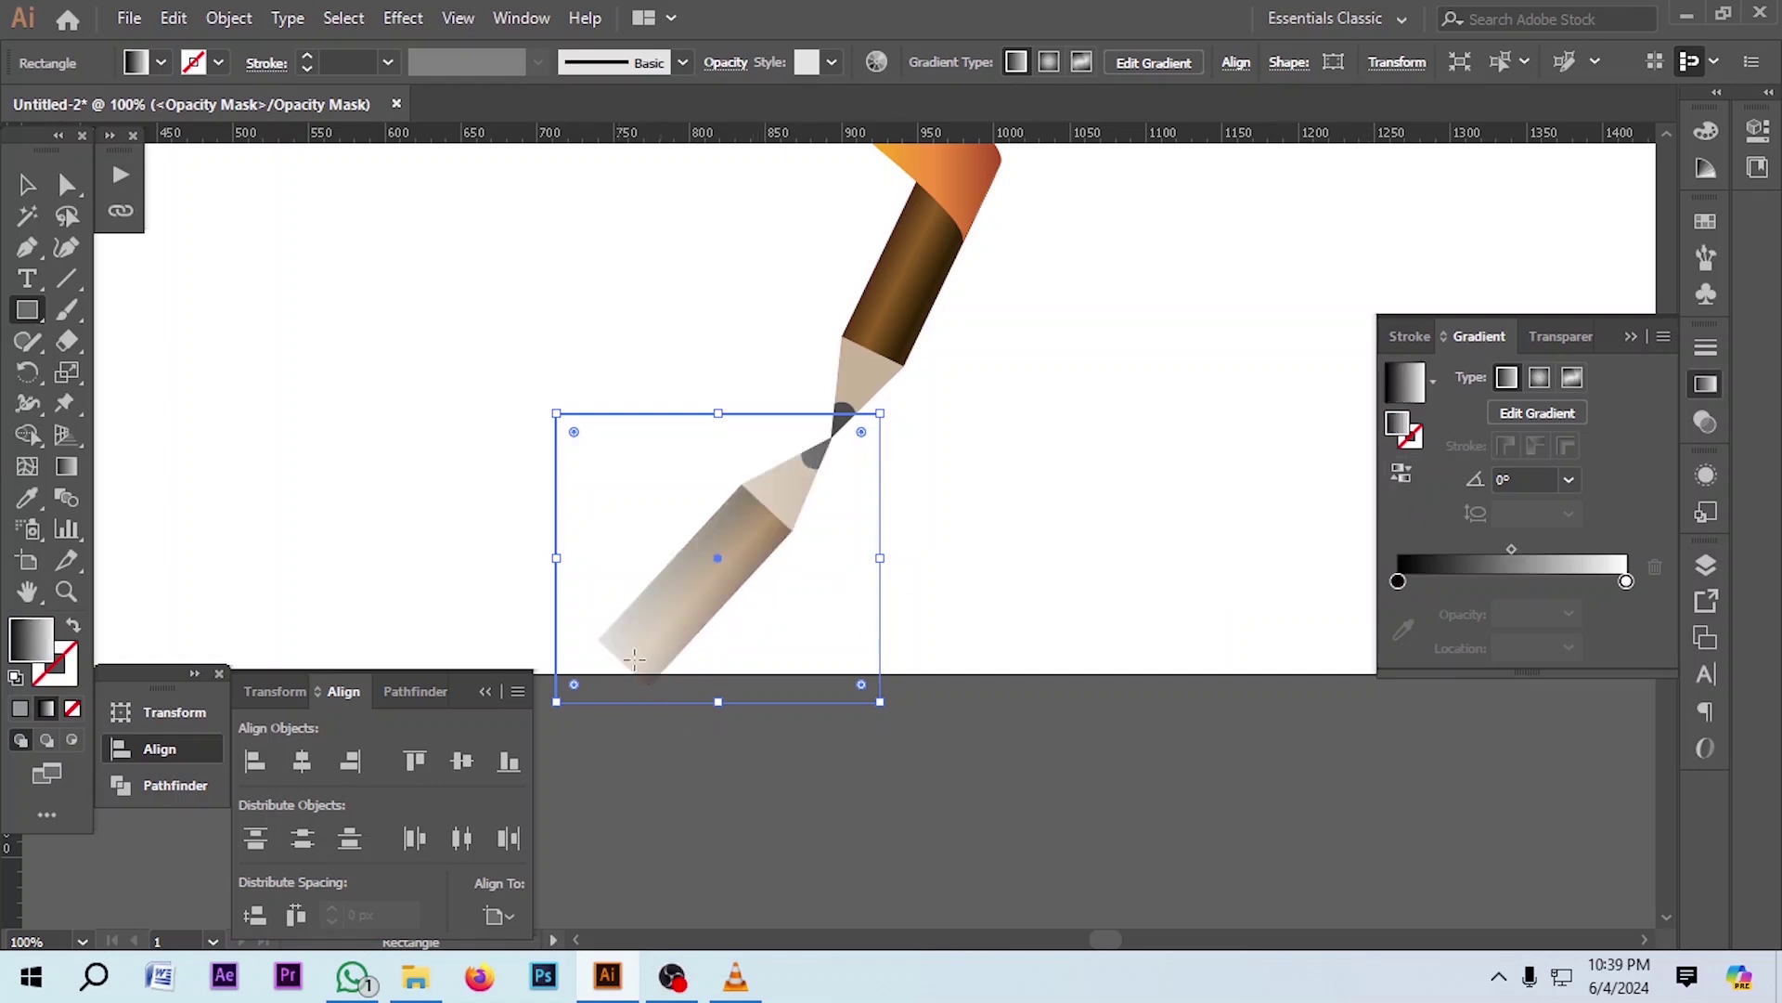
# Run the mask gradient at about 48° along the mirrored pencil and move its black and white stops inward to fade the body
pyautogui.click(66, 466)
pyautogui.moveTo(638, 666)
pyautogui.mouseDown()
pyautogui.moveTo(806, 452)
pyautogui.moveTo(919, 349)
pyautogui.mouseUp()
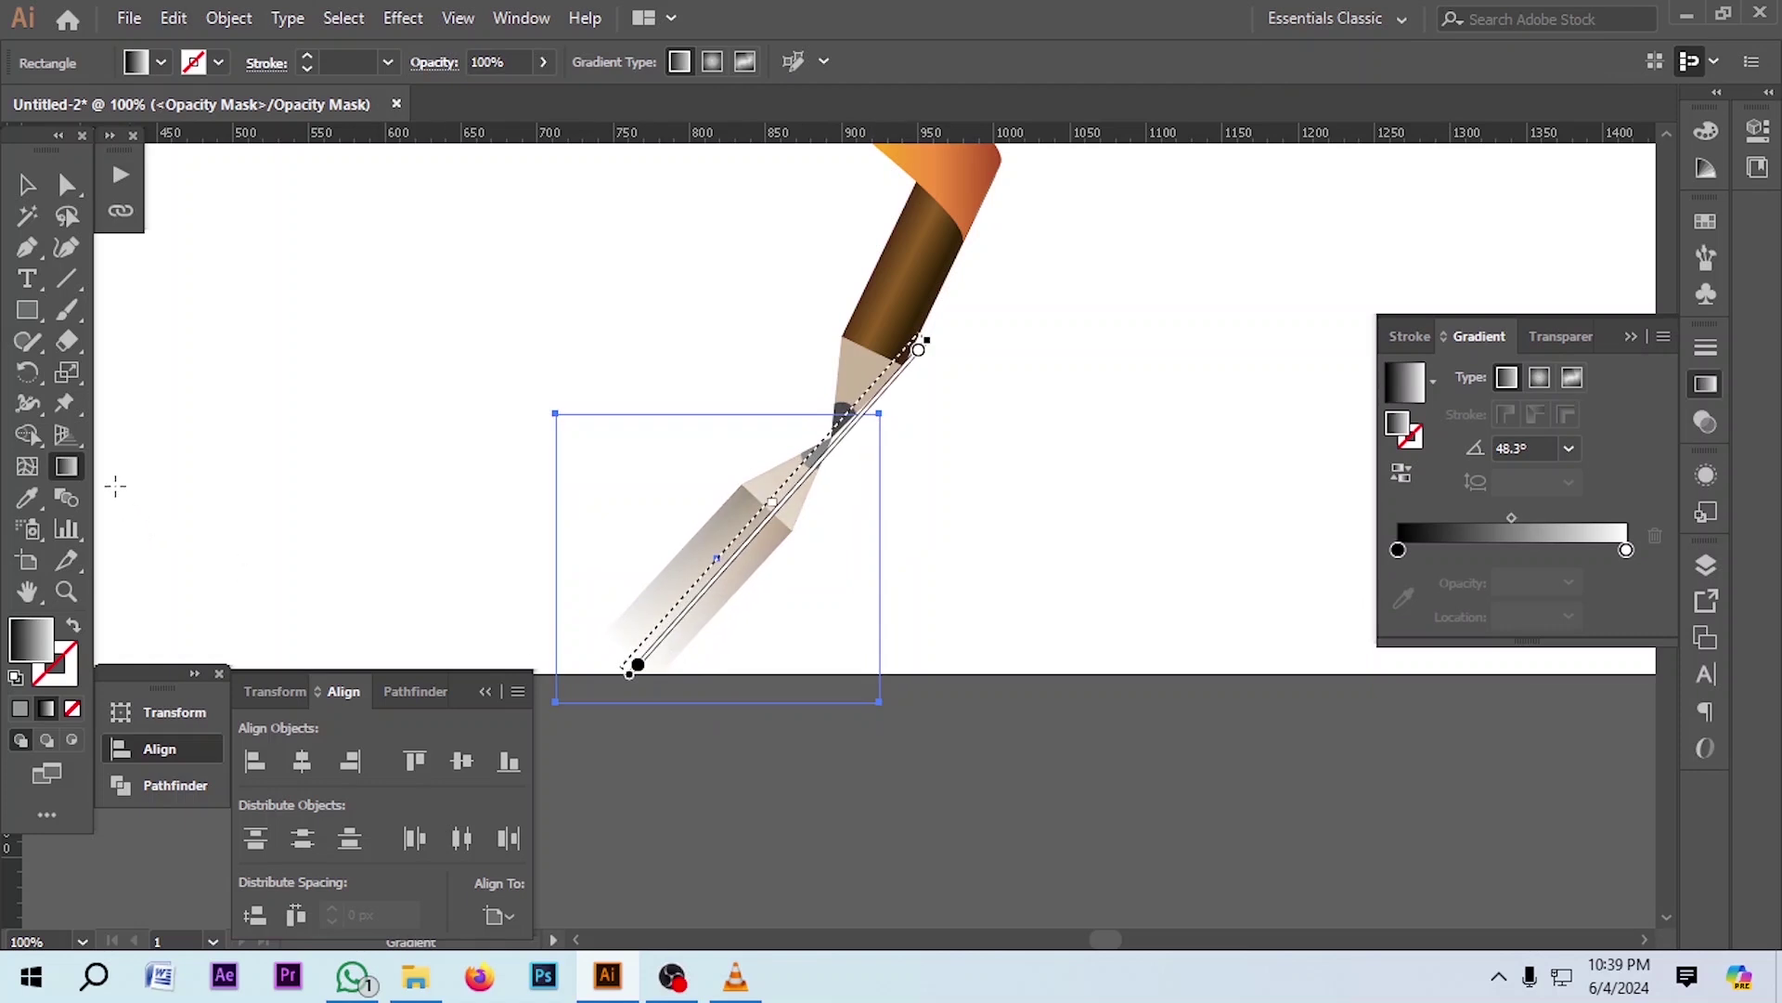
pyautogui.moveTo(635, 668); pyautogui.dragTo(721, 570)
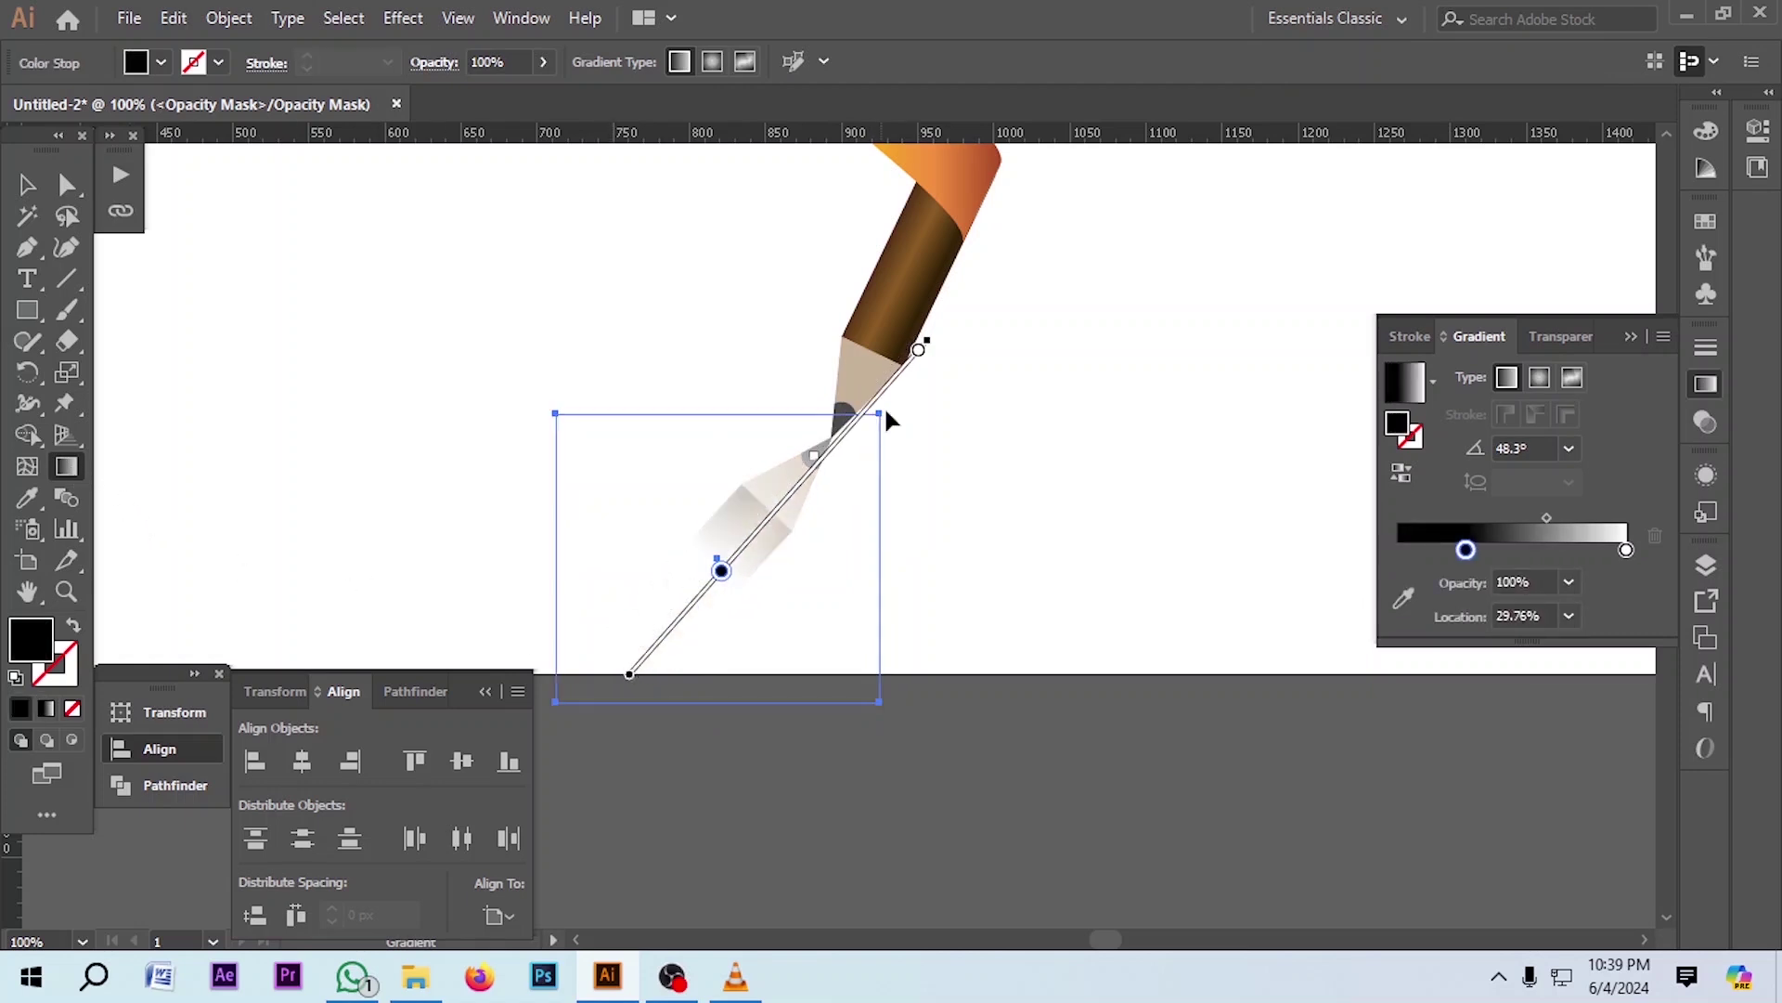
pyautogui.moveTo(918, 350); pyautogui.dragTo(882, 397)
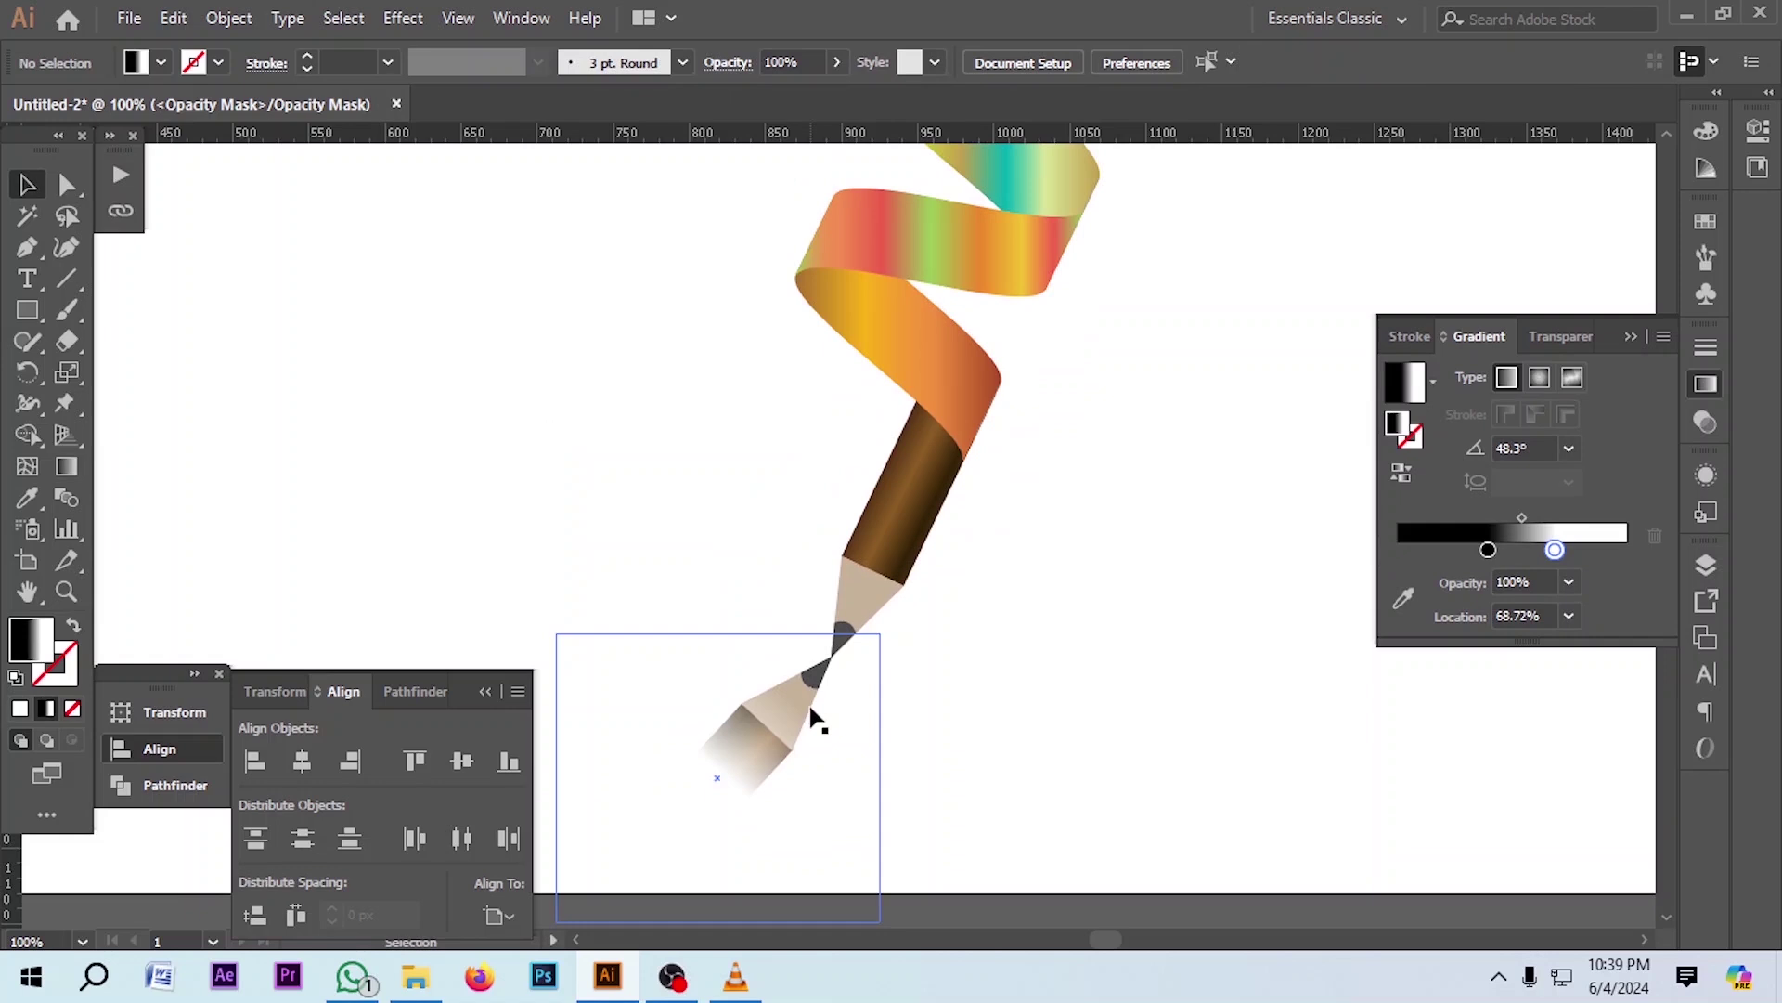
# Set the mask rectangle's opacity to 60%
pyautogui.click(802, 705)
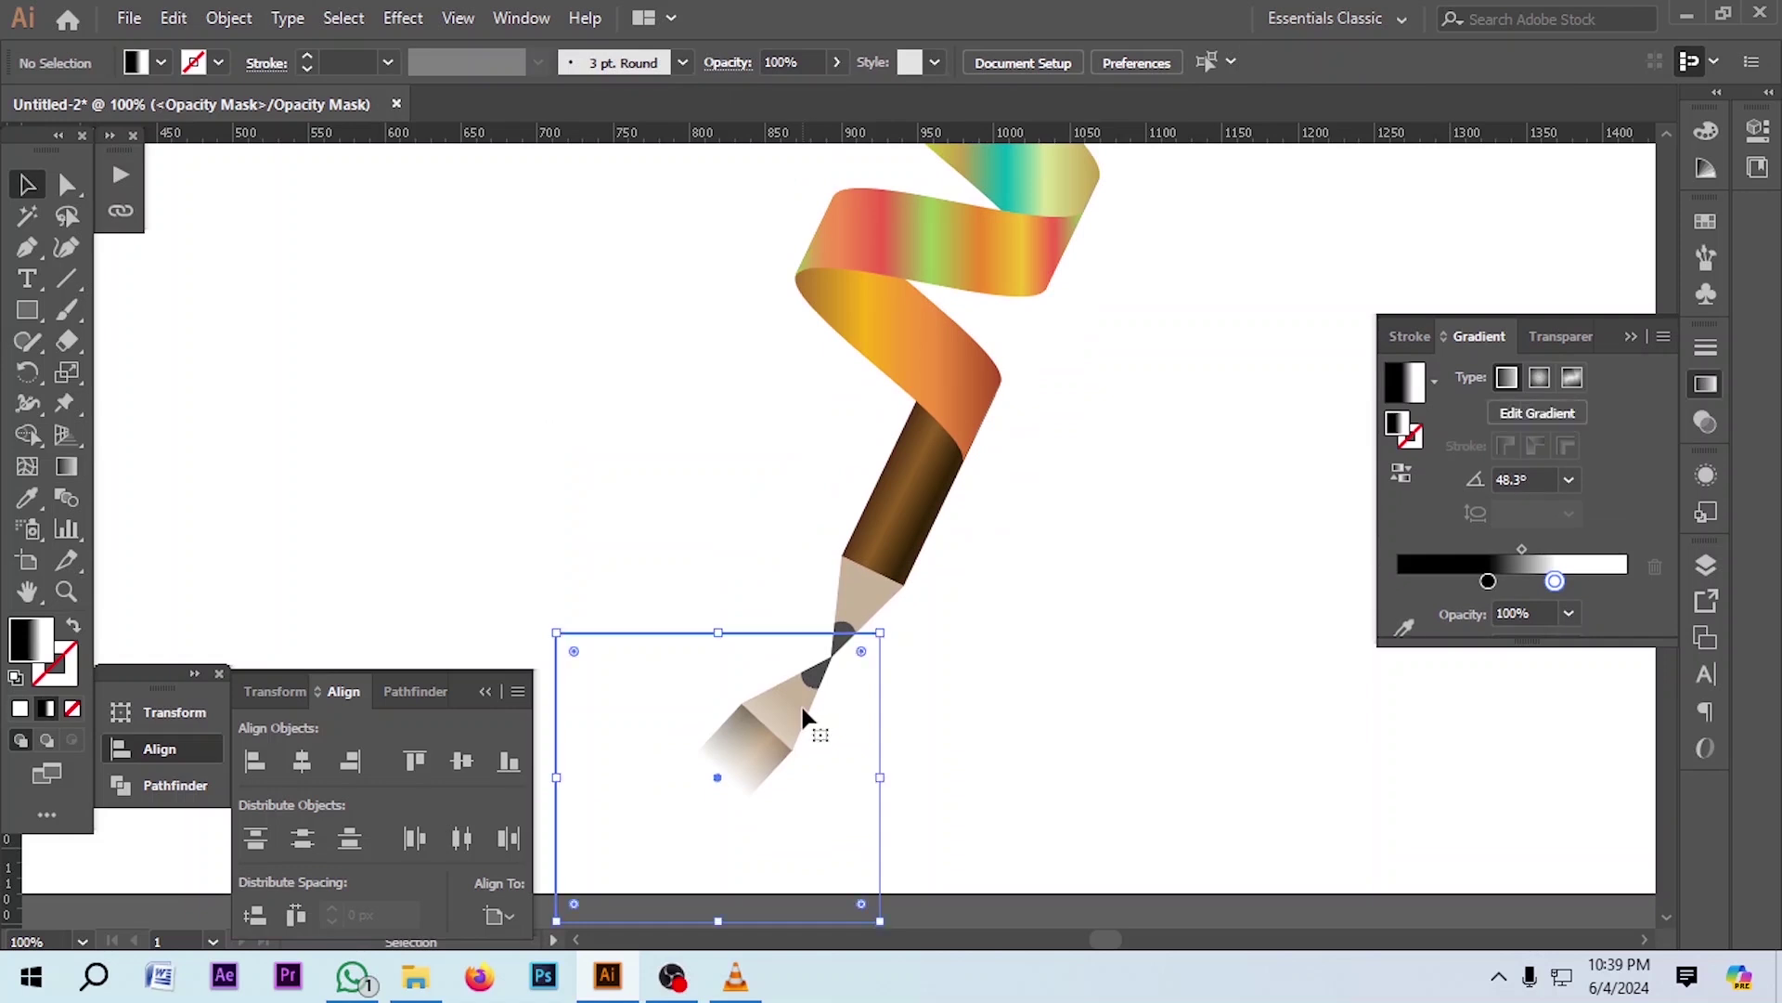
pyautogui.click(1706, 424)
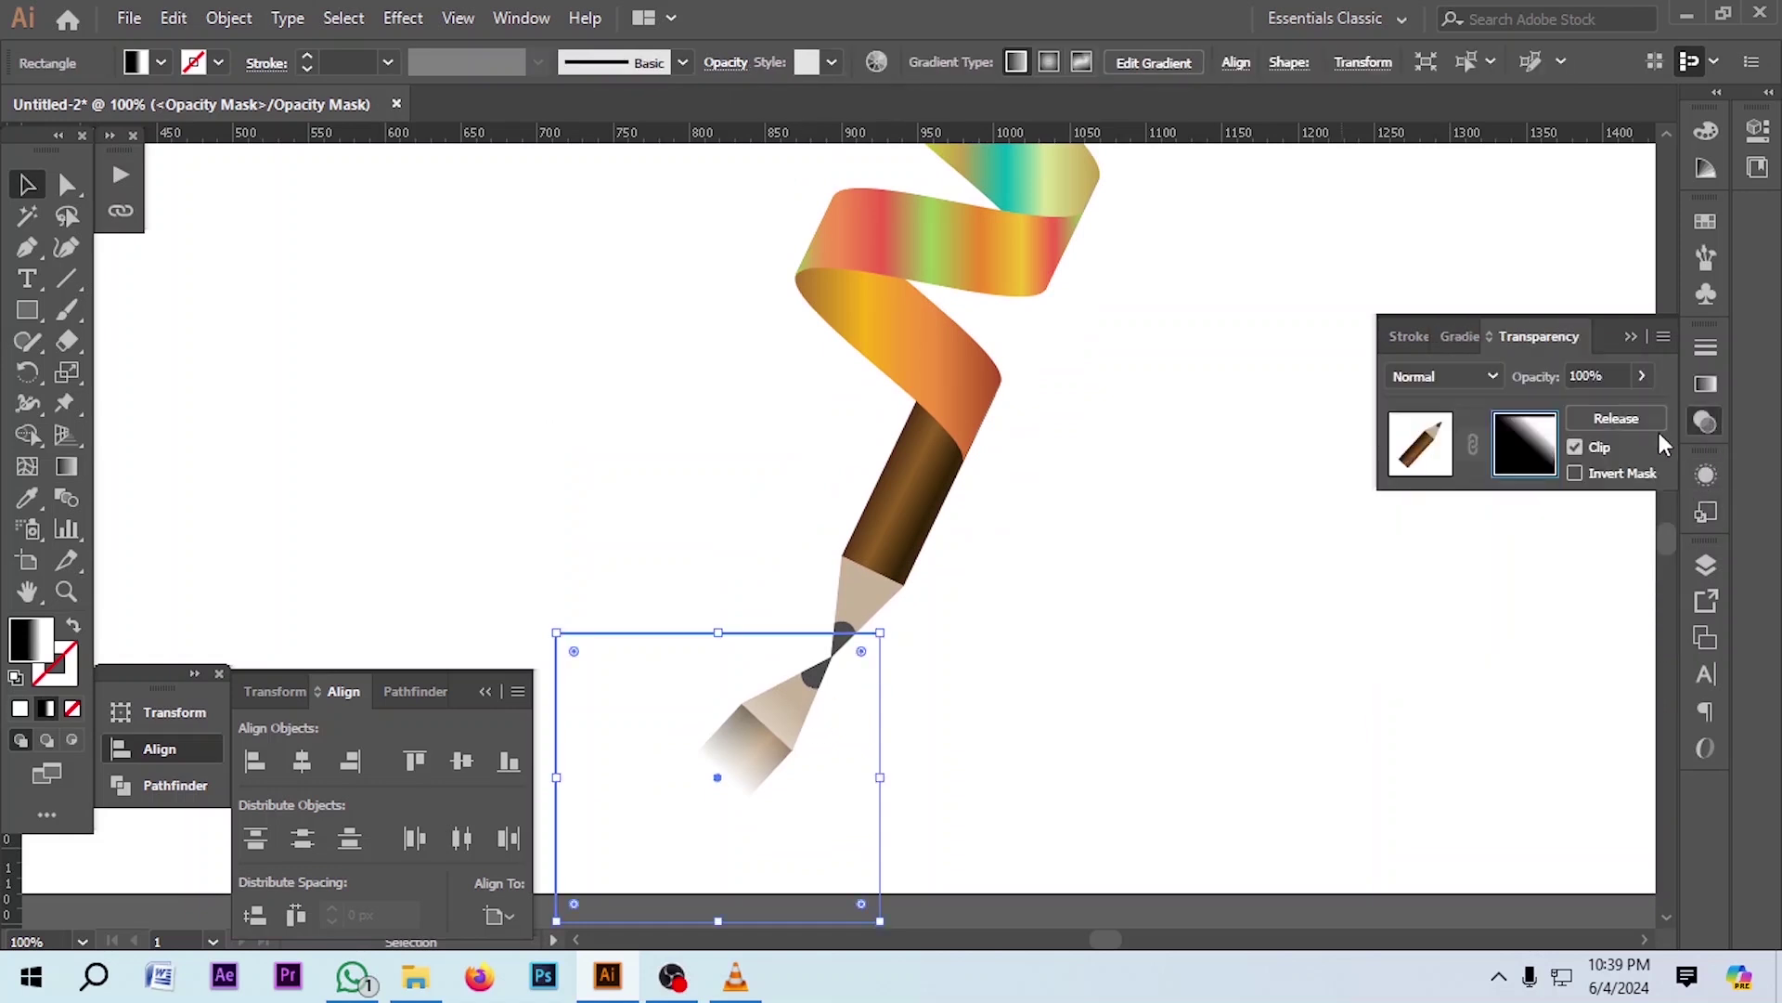
pyautogui.click(1593, 385)
pyautogui.write('60')
pyautogui.press('Return')
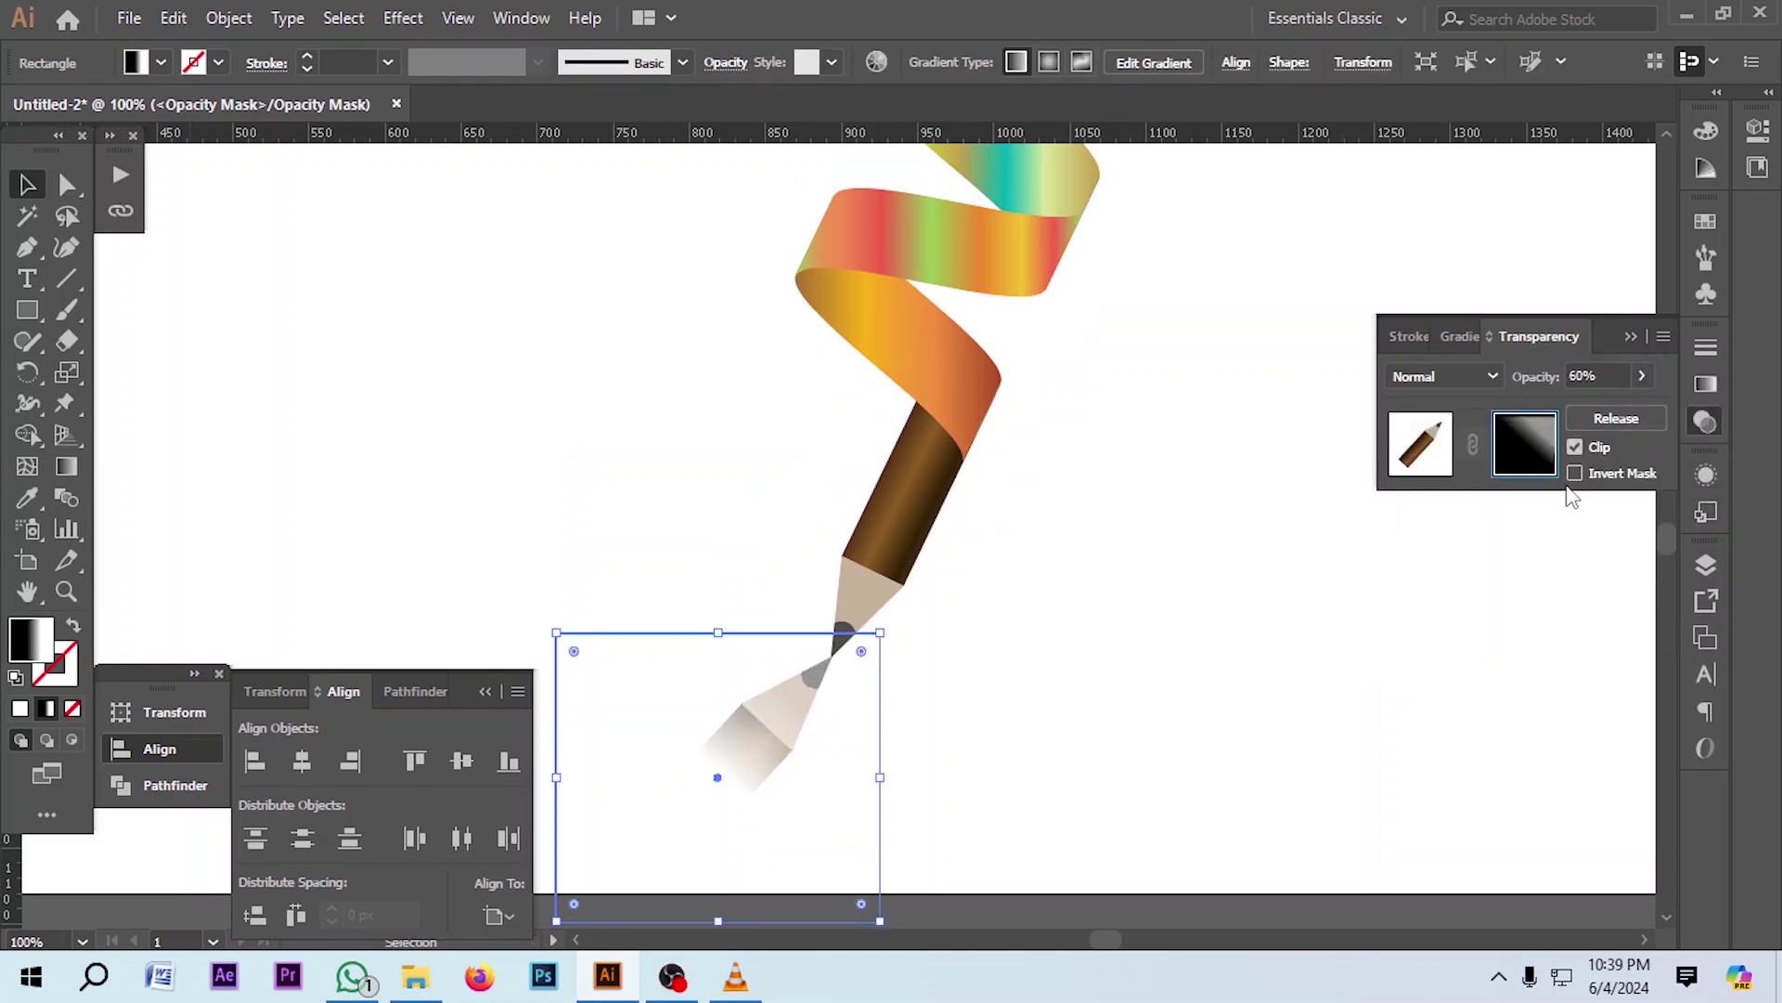
pyautogui.click(1192, 655)
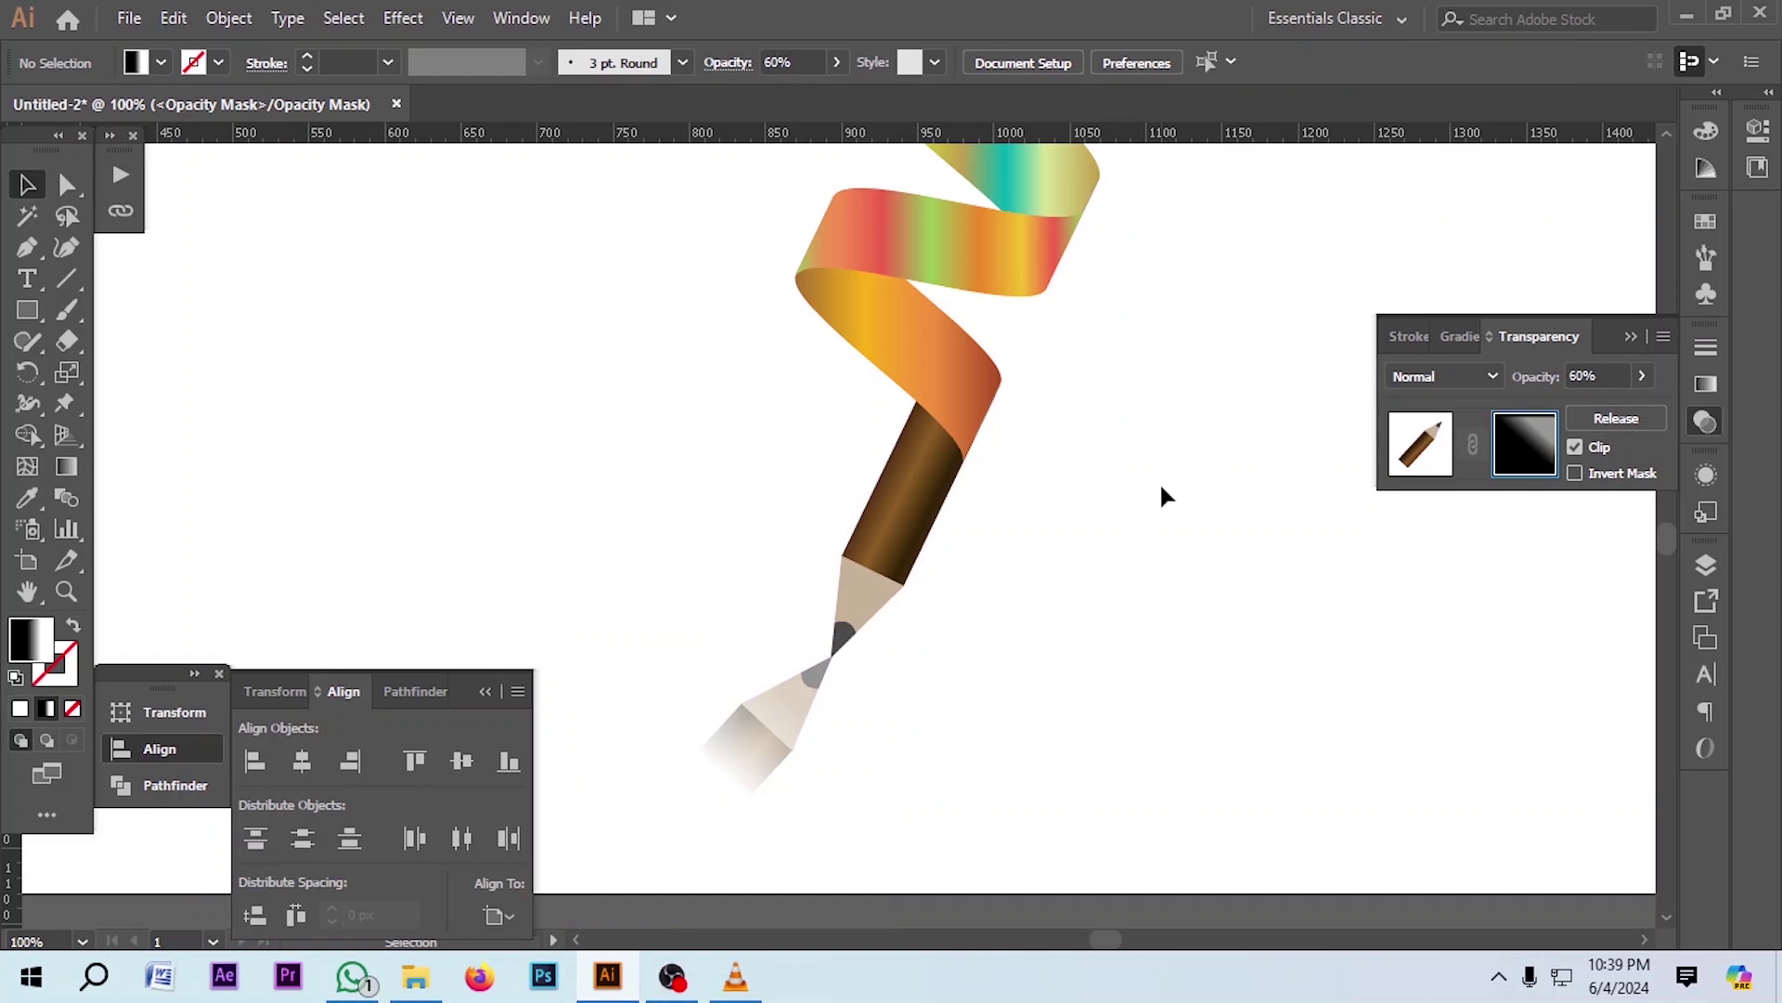
pyautogui.hotkey('ctrl', '-')
pyautogui.hotkey('ctrl', '-')
pyautogui.hotkey('ctrl', '-')
pyautogui.hotkey('ctrl', '-')
pyautogui.hotkey('ctrl', '-')
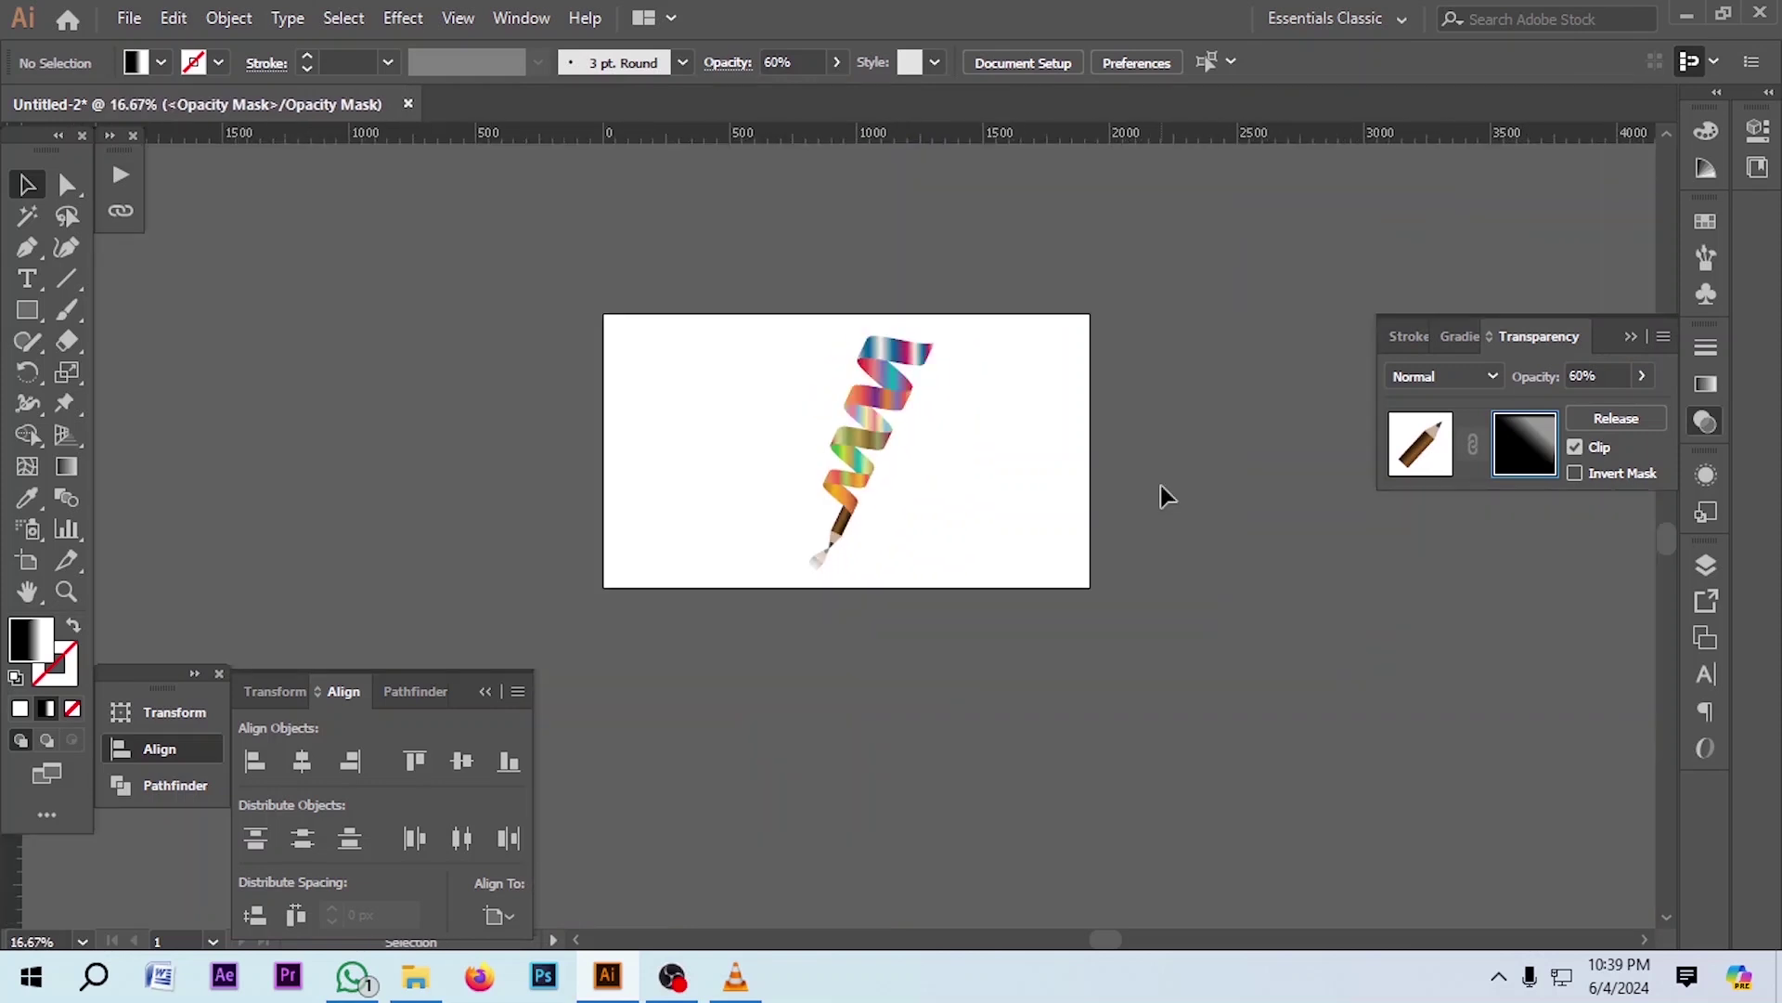
pyautogui.click(37, 314)
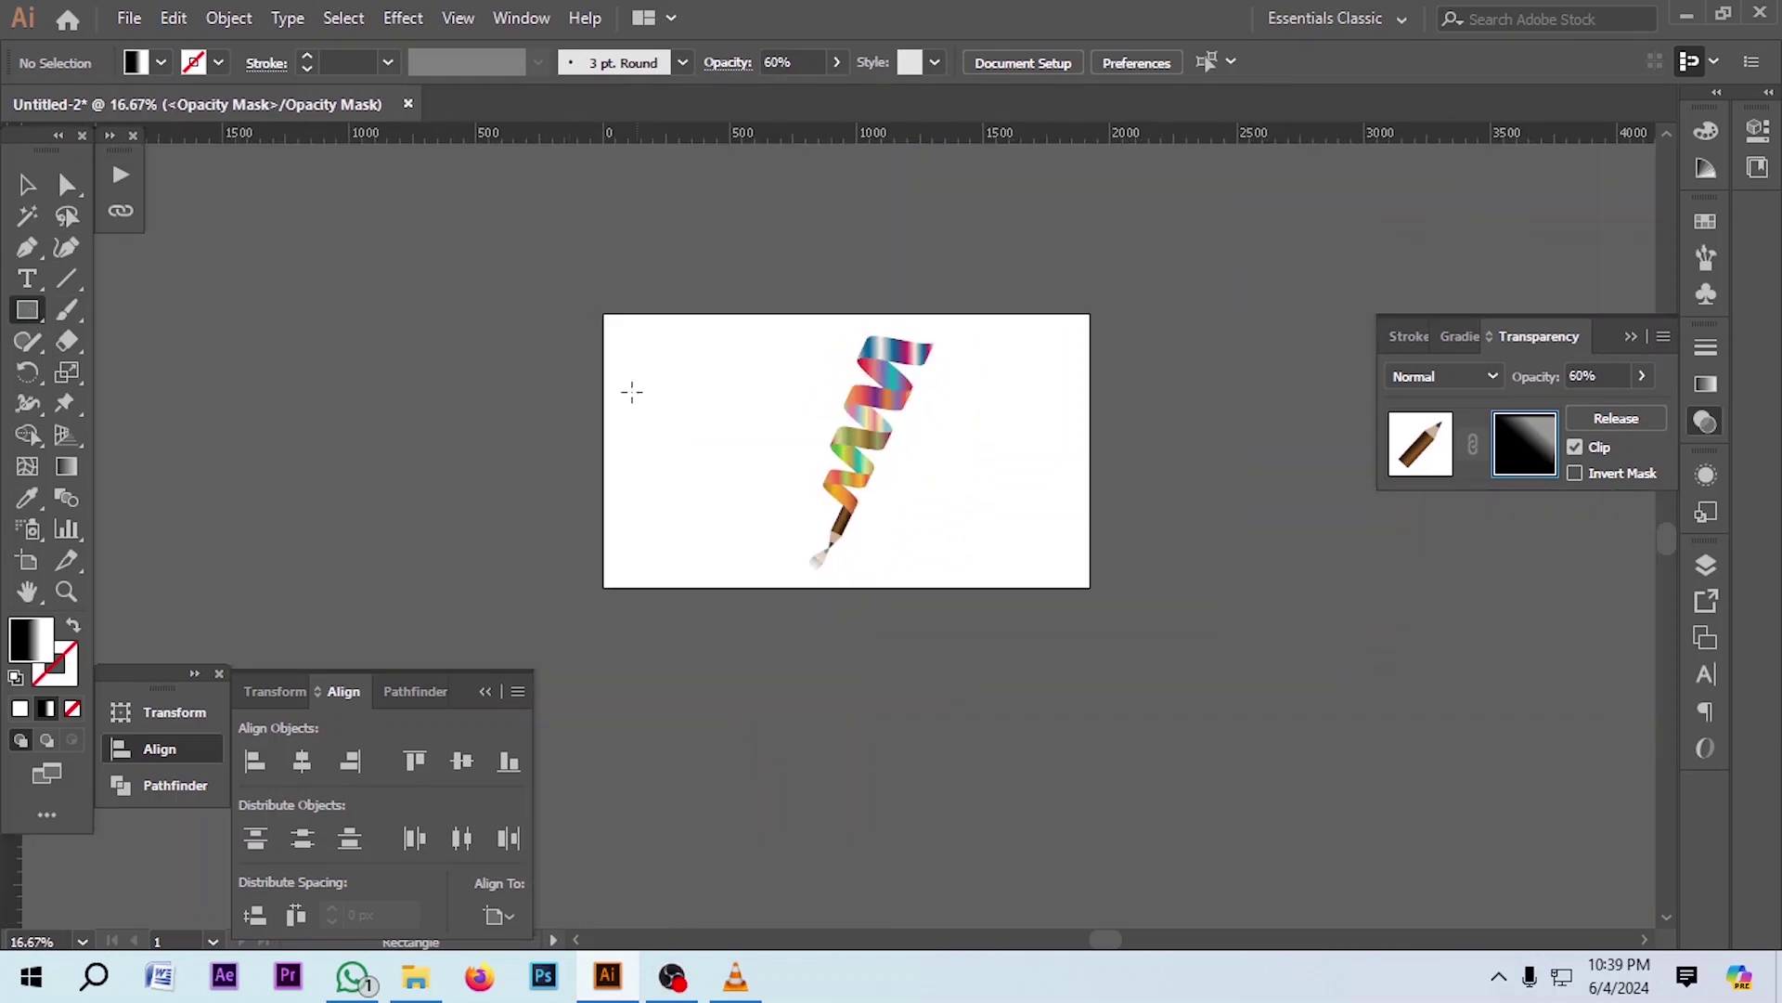
pyautogui.moveTo(605, 316); pyautogui.dragTo(1089, 586)
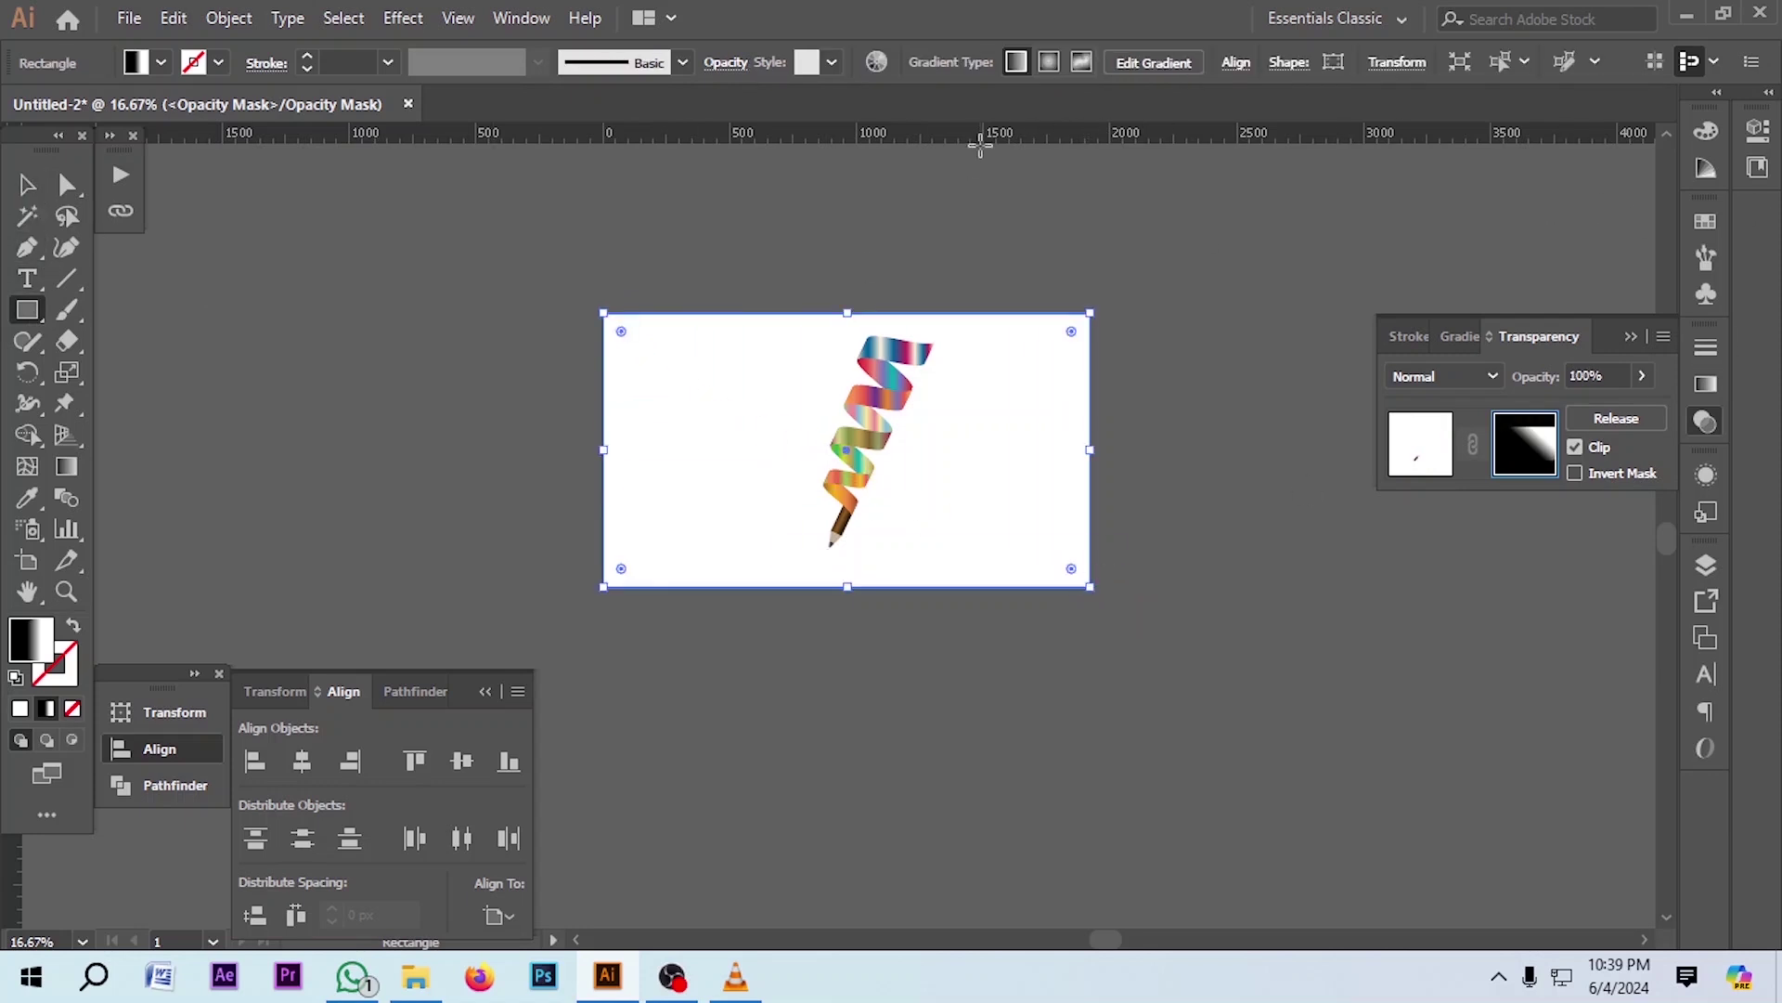
pyautogui.hotkey('ctrl', 'shift', 'a')
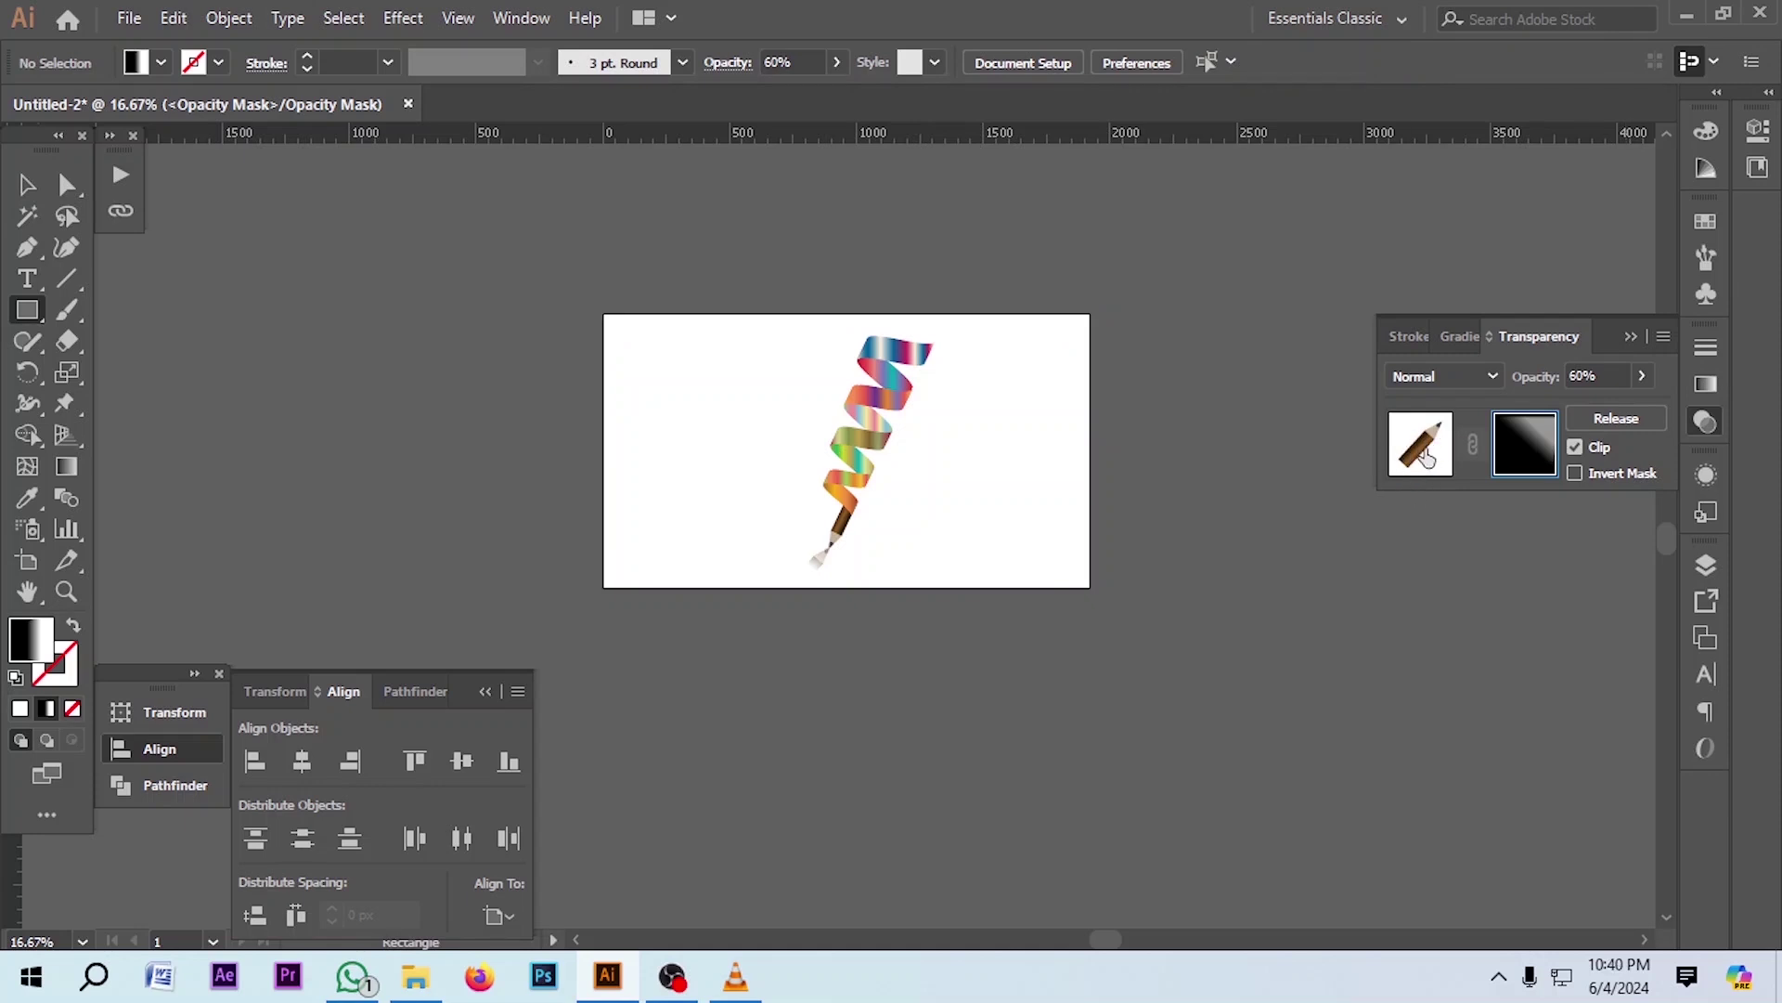
# Leave opacity mask editing and draw a rectangle covering the whole artboard
pyautogui.click(1425, 455)
pyautogui.click(1123, 593)
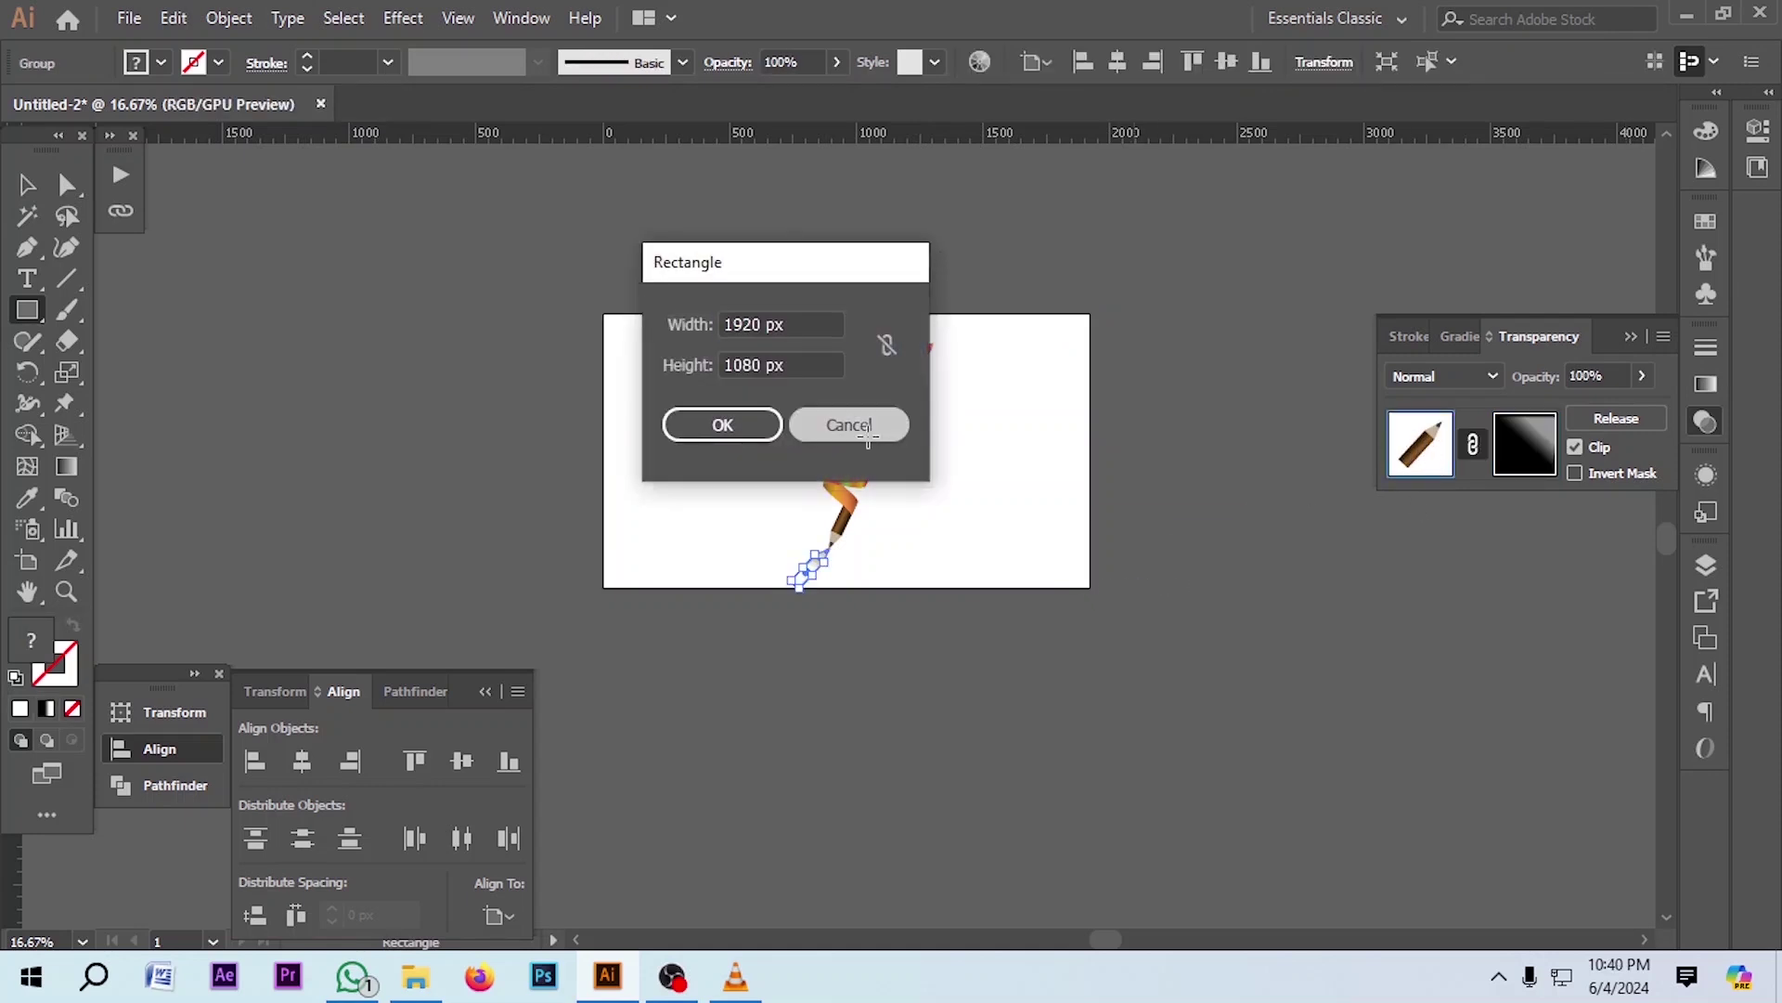
pyautogui.click(868, 436)
pyautogui.hotkey('ctrl', 'shift', 'a')
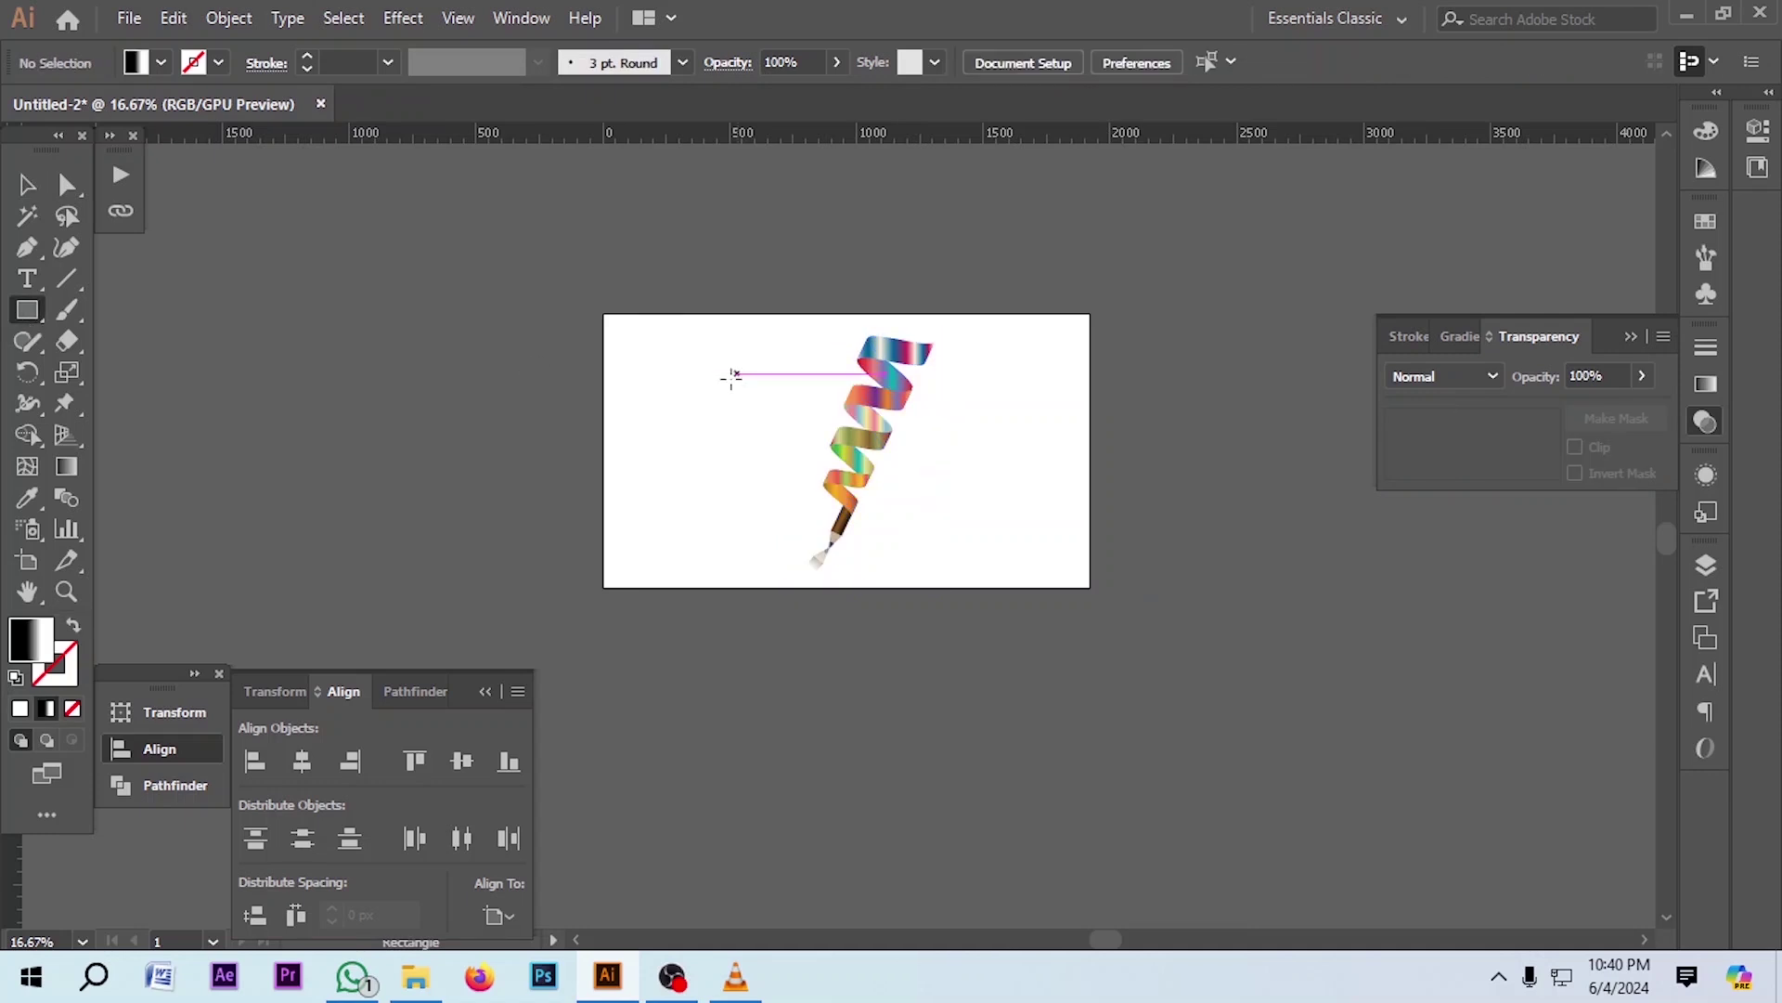
pyautogui.moveTo(606, 316); pyautogui.dragTo(1091, 582)
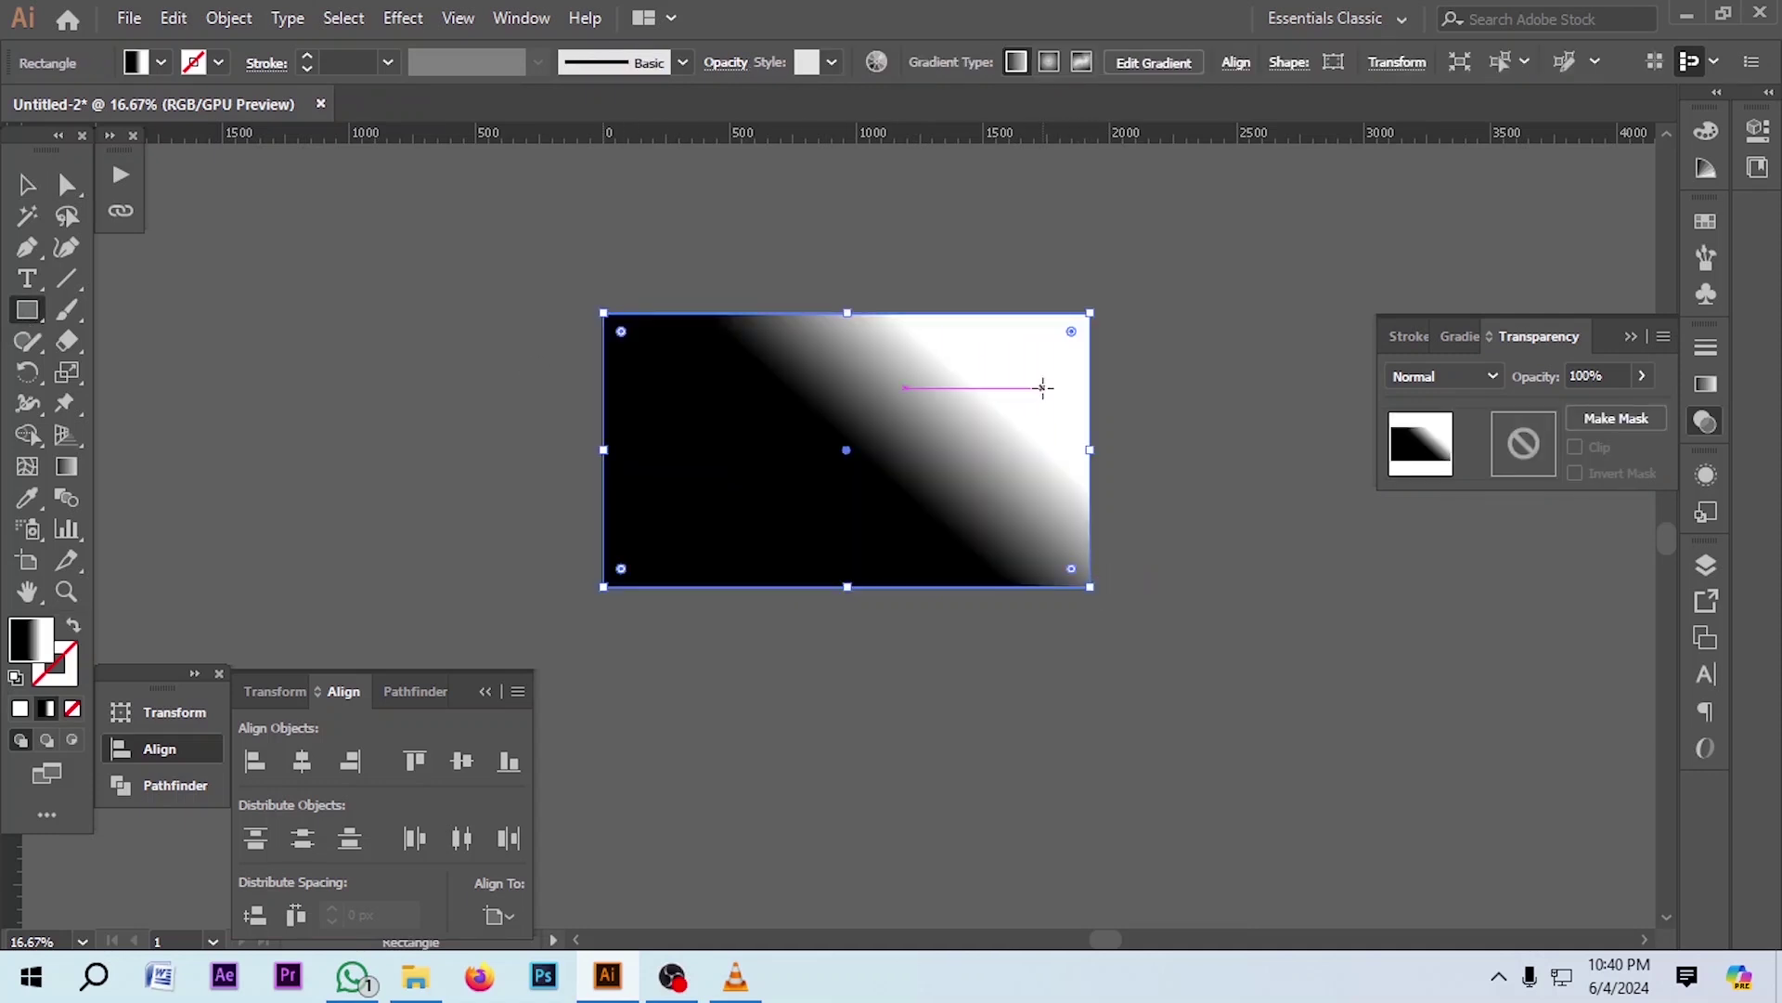
# Send the artboard-sized rectangle behind the pencil and try a radial fill followed by the Red, Purple, Blue gradient preset on it
pyautogui.hotkey('ctrl', 'shift', '[')
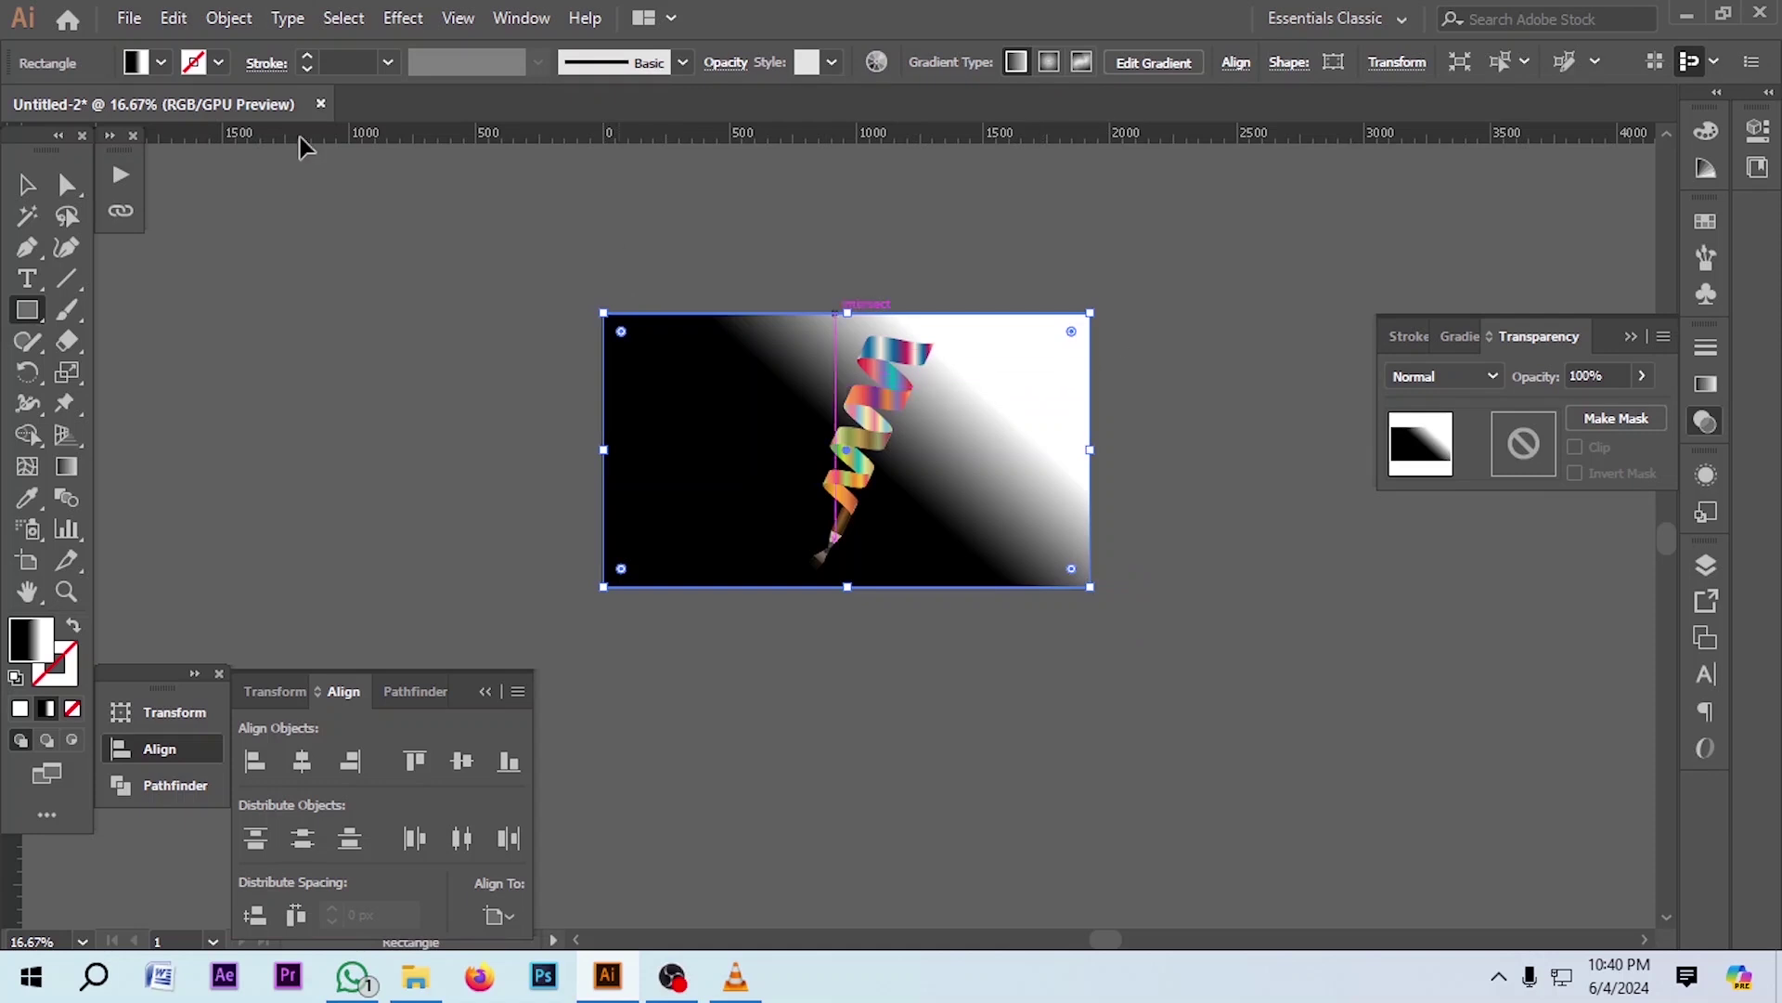
pyautogui.click(1706, 388)
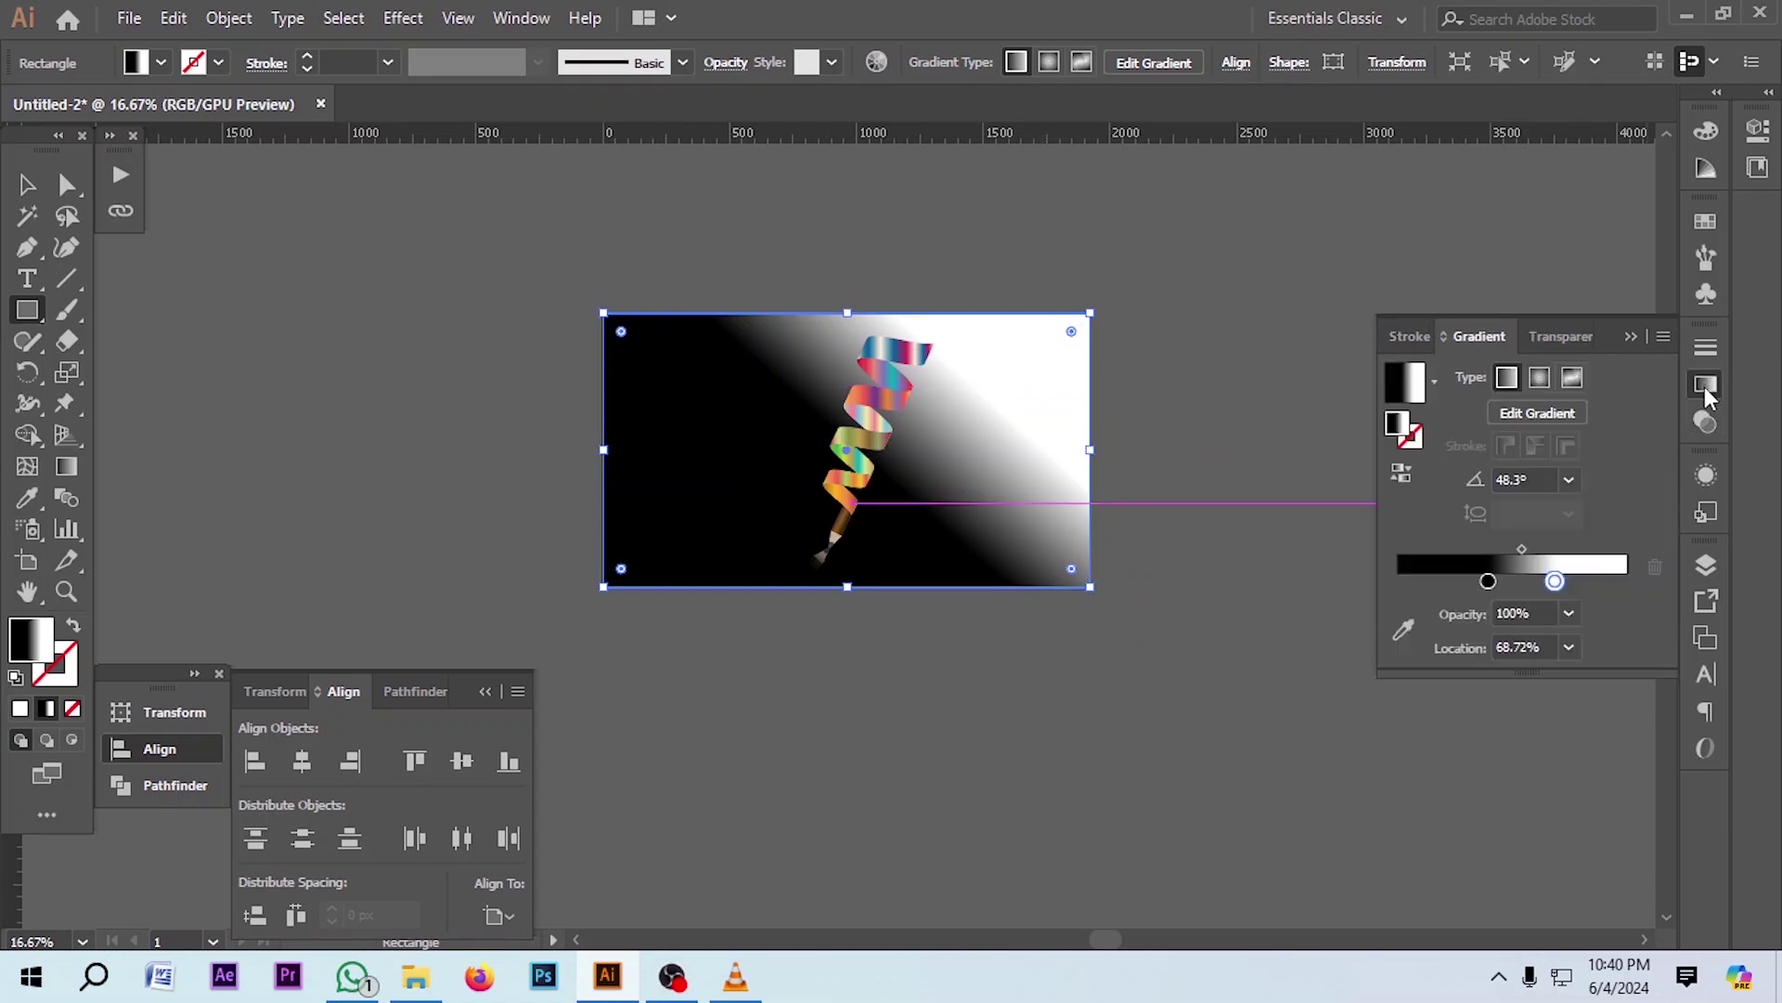
pyautogui.click(1541, 377)
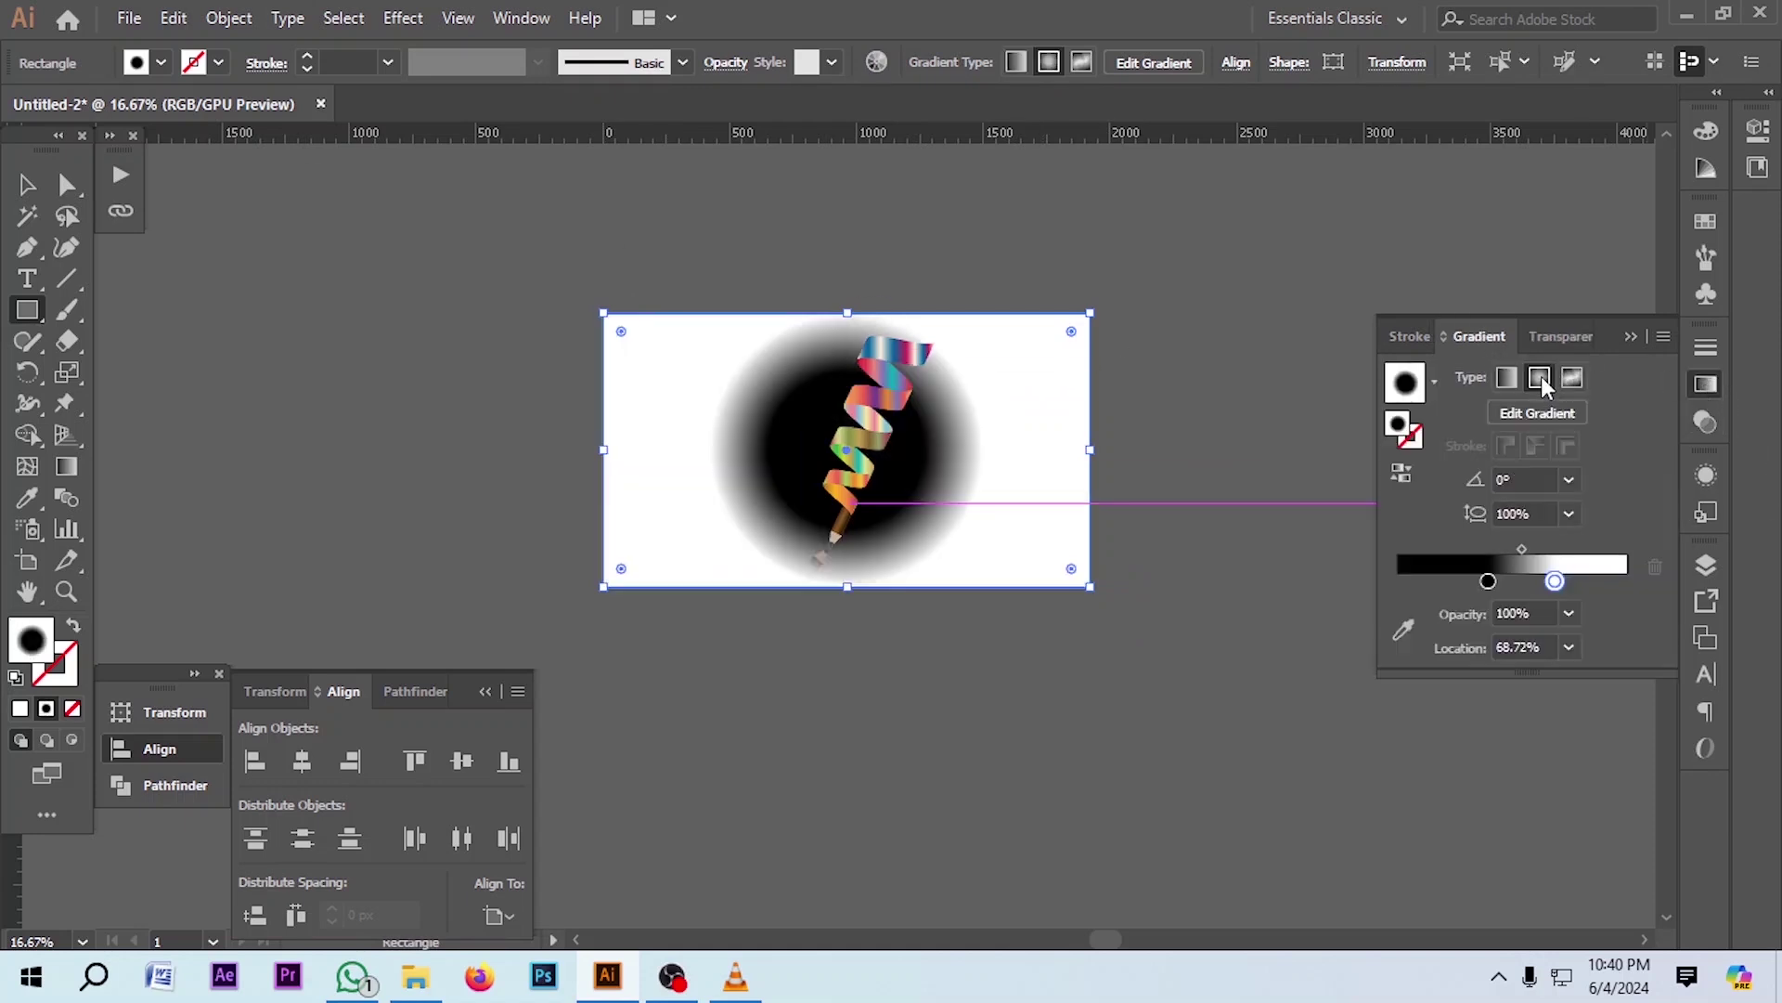
pyautogui.click(1434, 381)
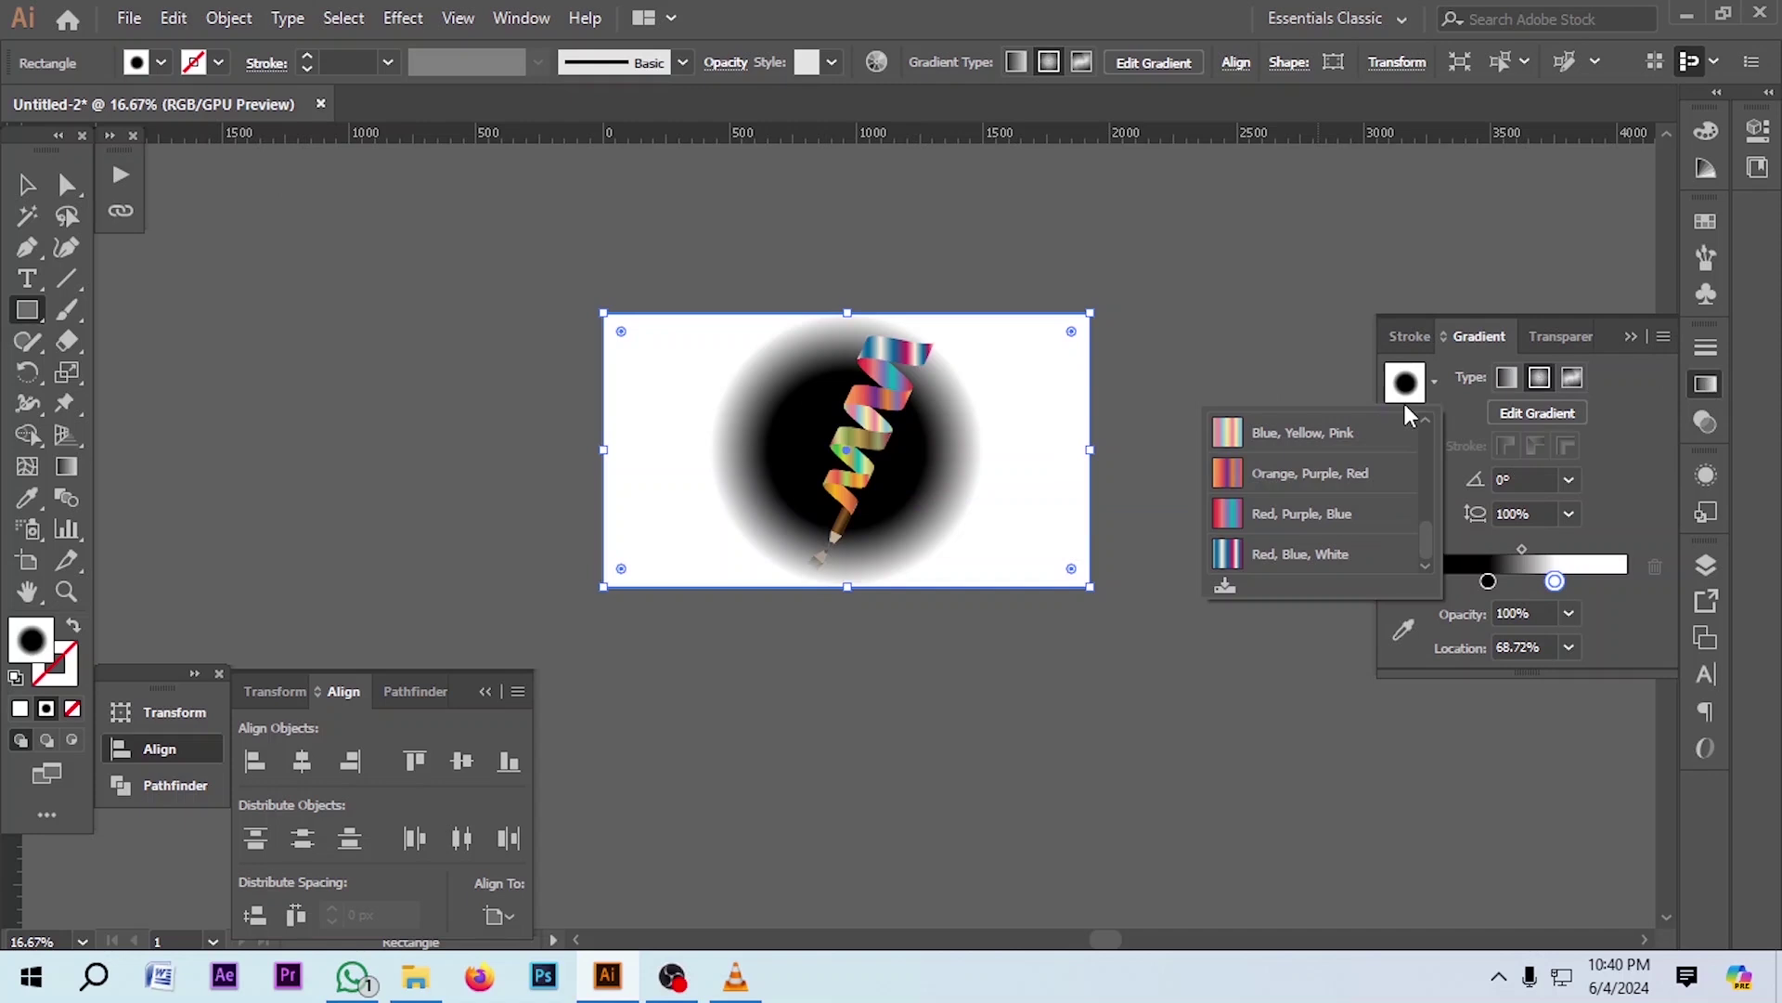
pyautogui.click(1275, 516)
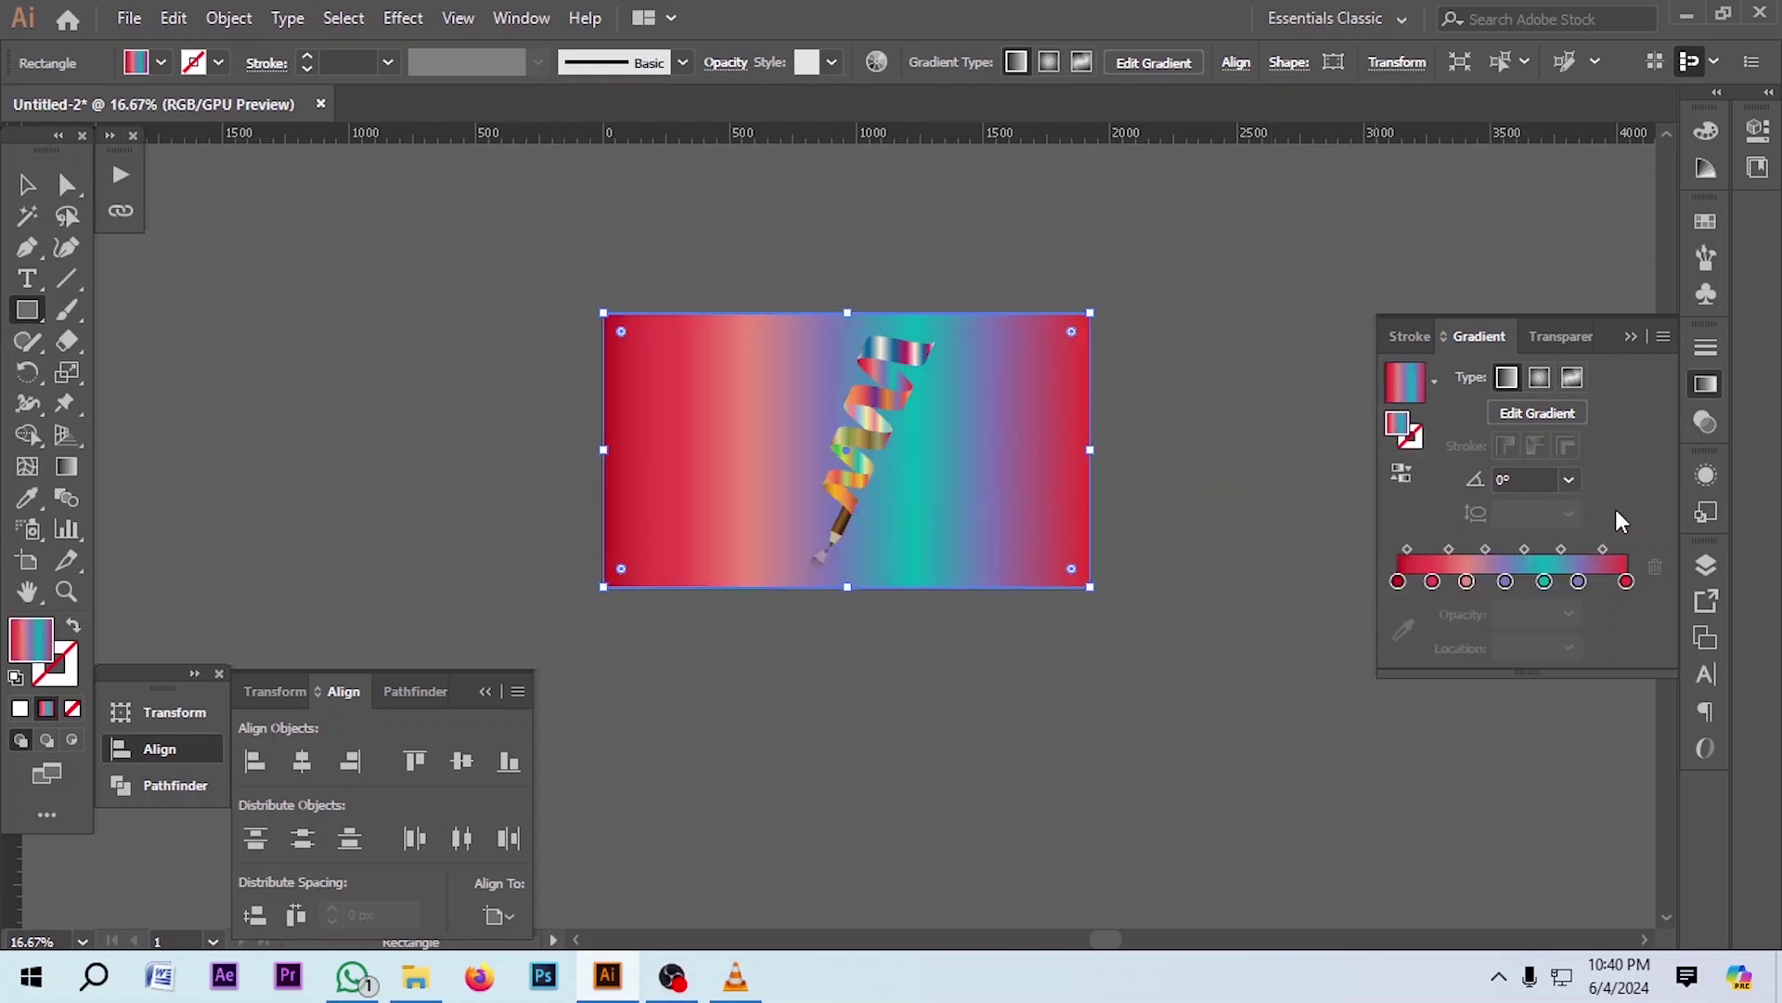
# Fill the background rectangle with the light green swatch and open the Color Combinations gradient library
pyautogui.click(1704, 221)
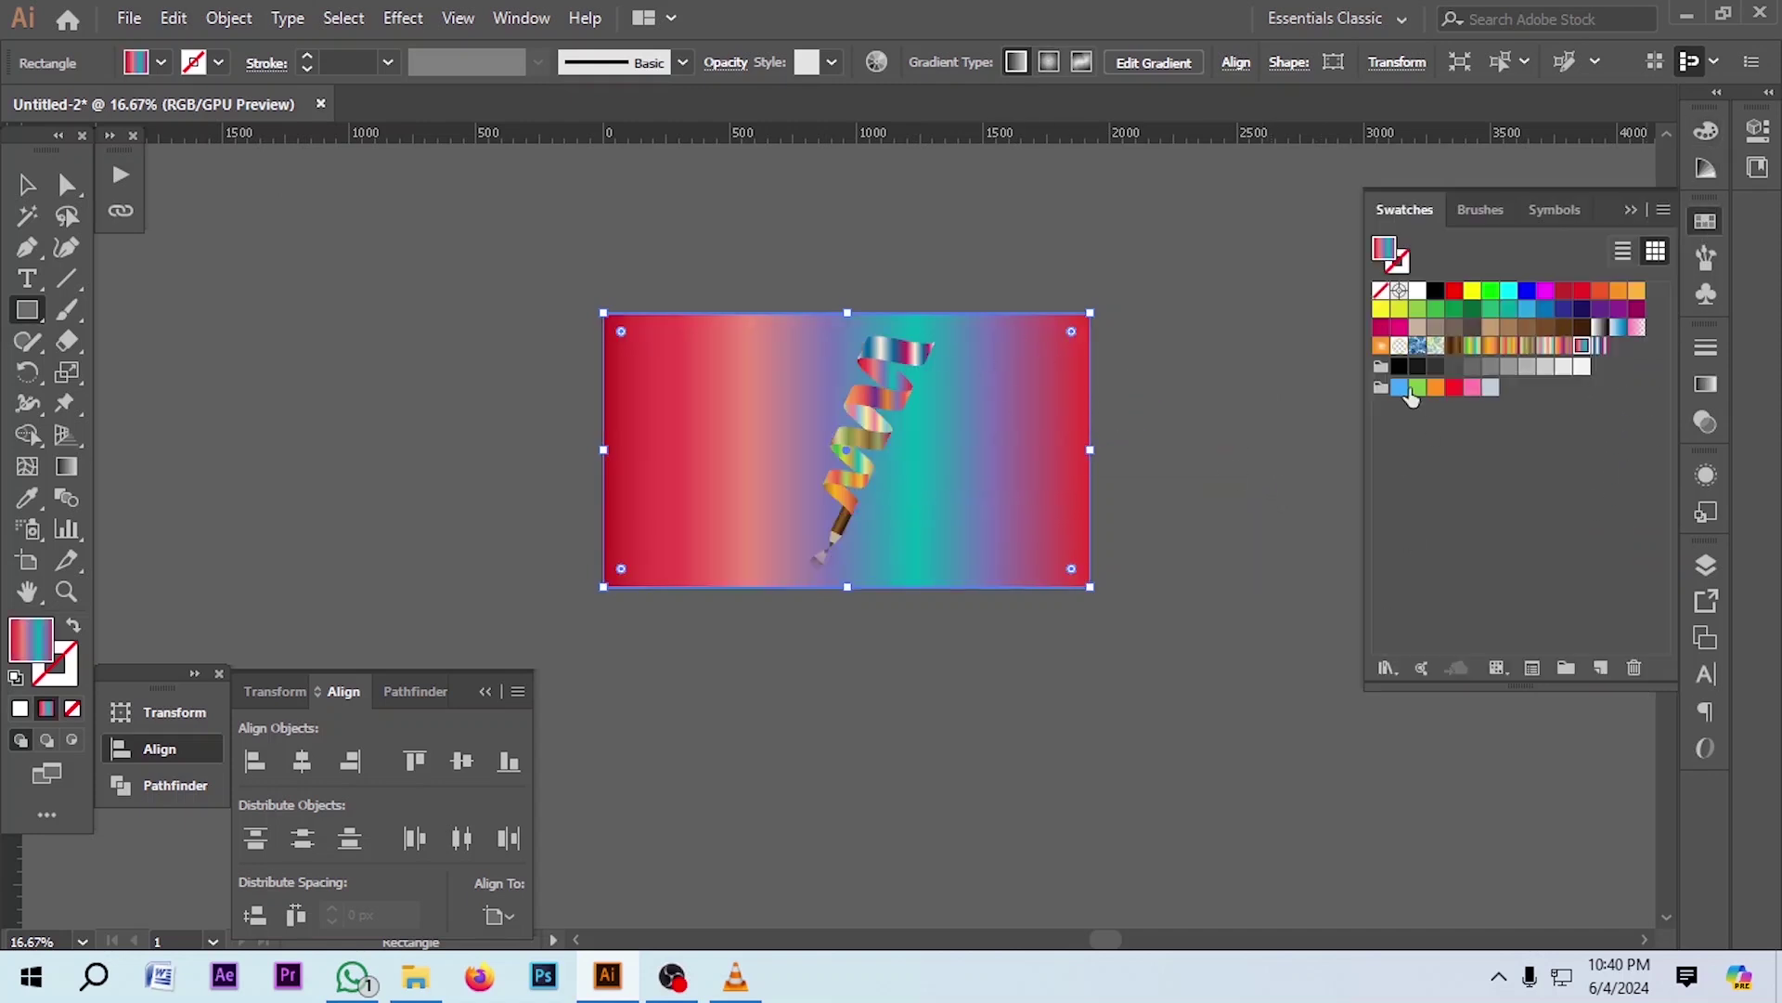
pyautogui.click(1414, 389)
pyautogui.click(1387, 668)
pyautogui.moveTo(1473, 513)
pyautogui.click(1264, 440)
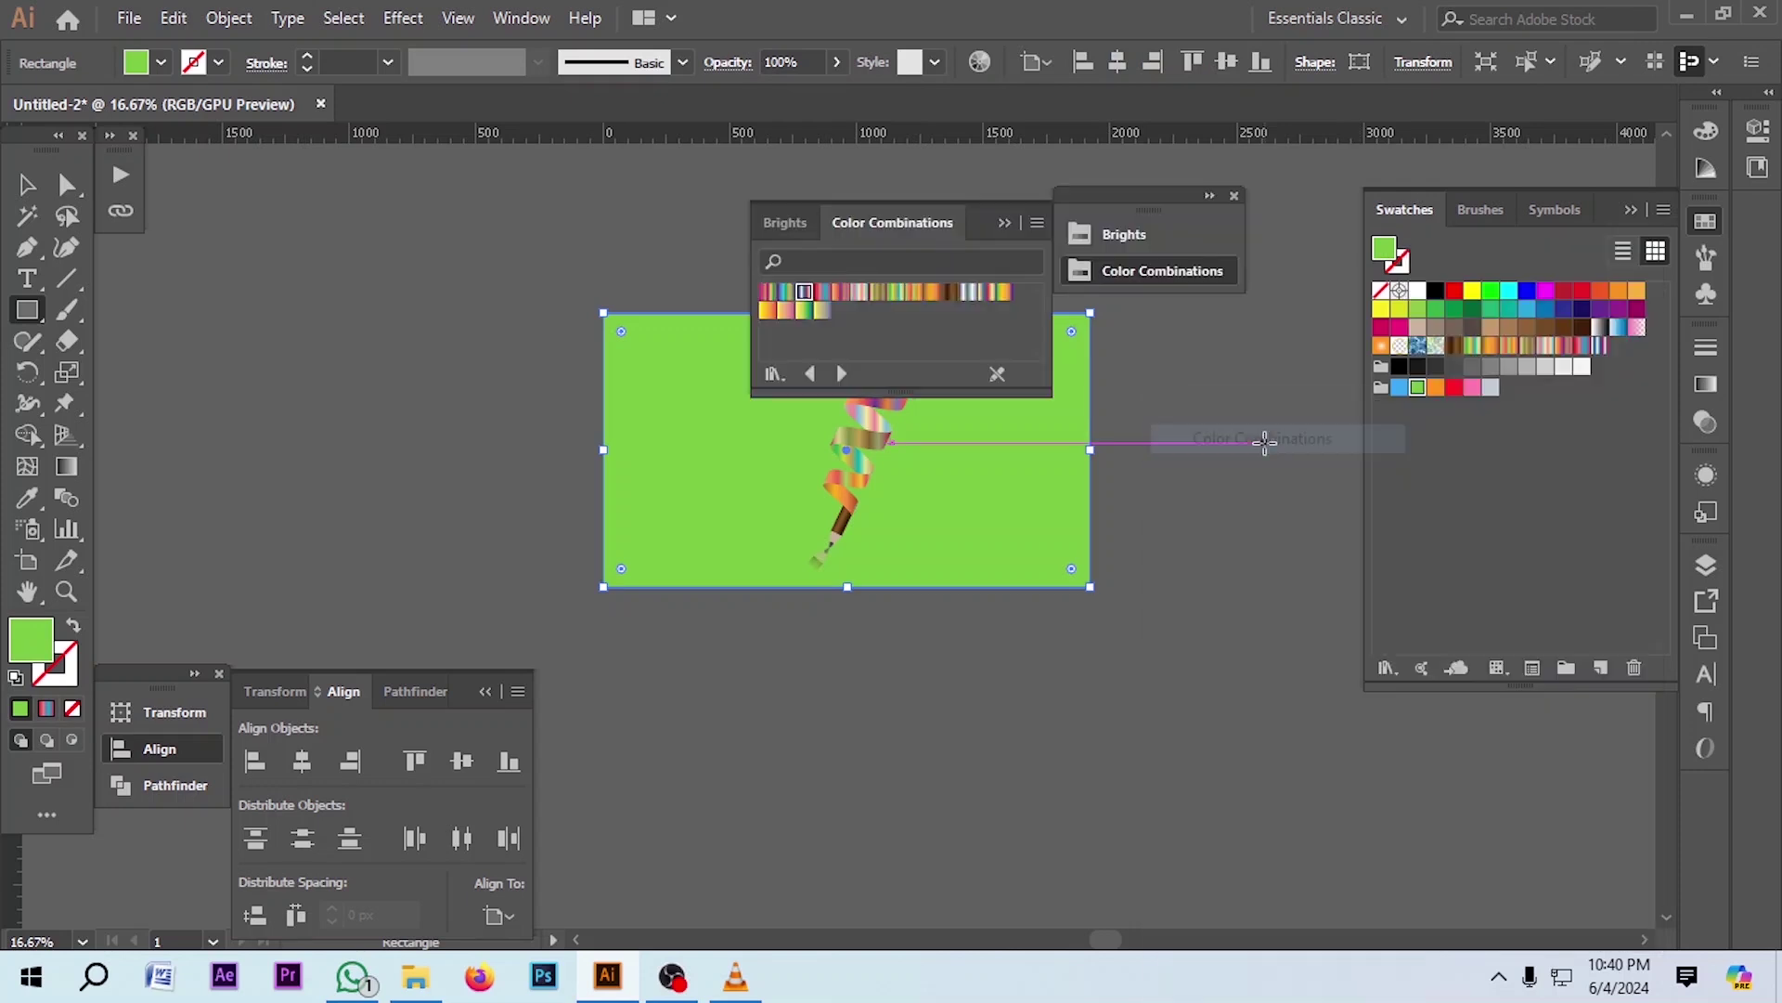
# Apply the light green gradient from the Brights library to the background and move the library clear of the artwork
pyautogui.click(784, 222)
pyautogui.click(858, 292)
pyautogui.moveTo(975, 222); pyautogui.dragTo(1336, 603)
pyautogui.click(1706, 385)
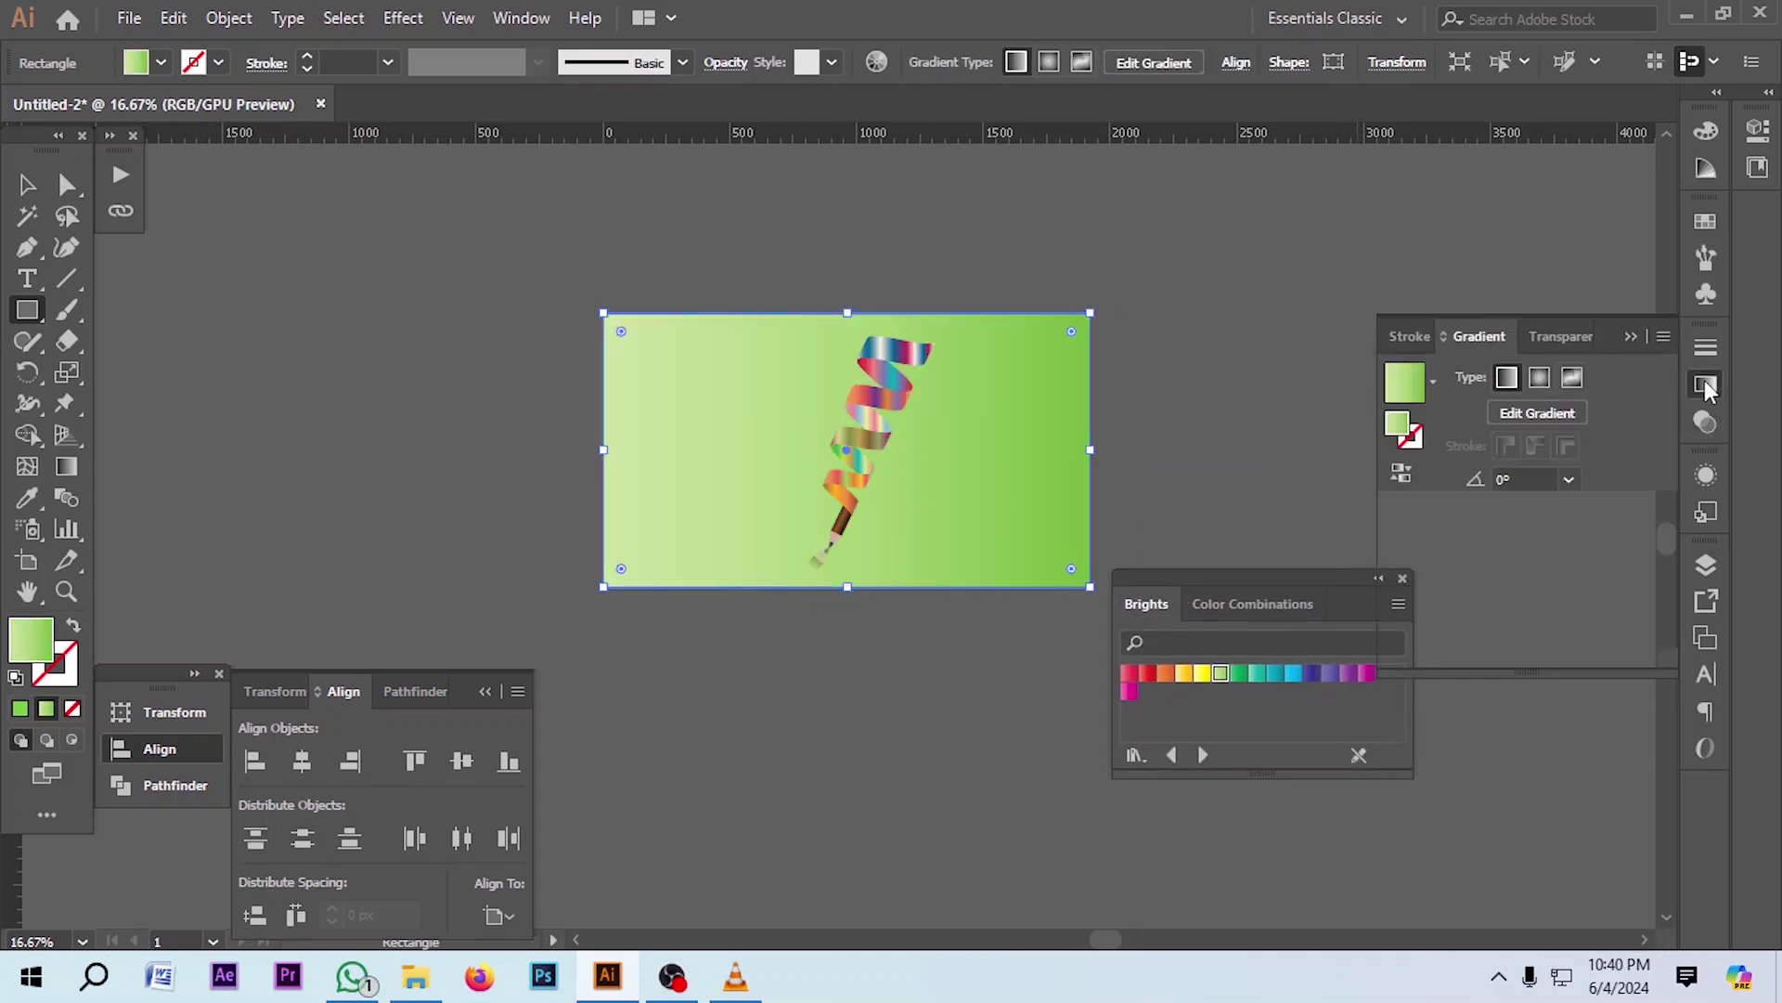
# Try the teal and indigo Brights gradients on the background, settle on the purple one and make it radial
pyautogui.click(1256, 672)
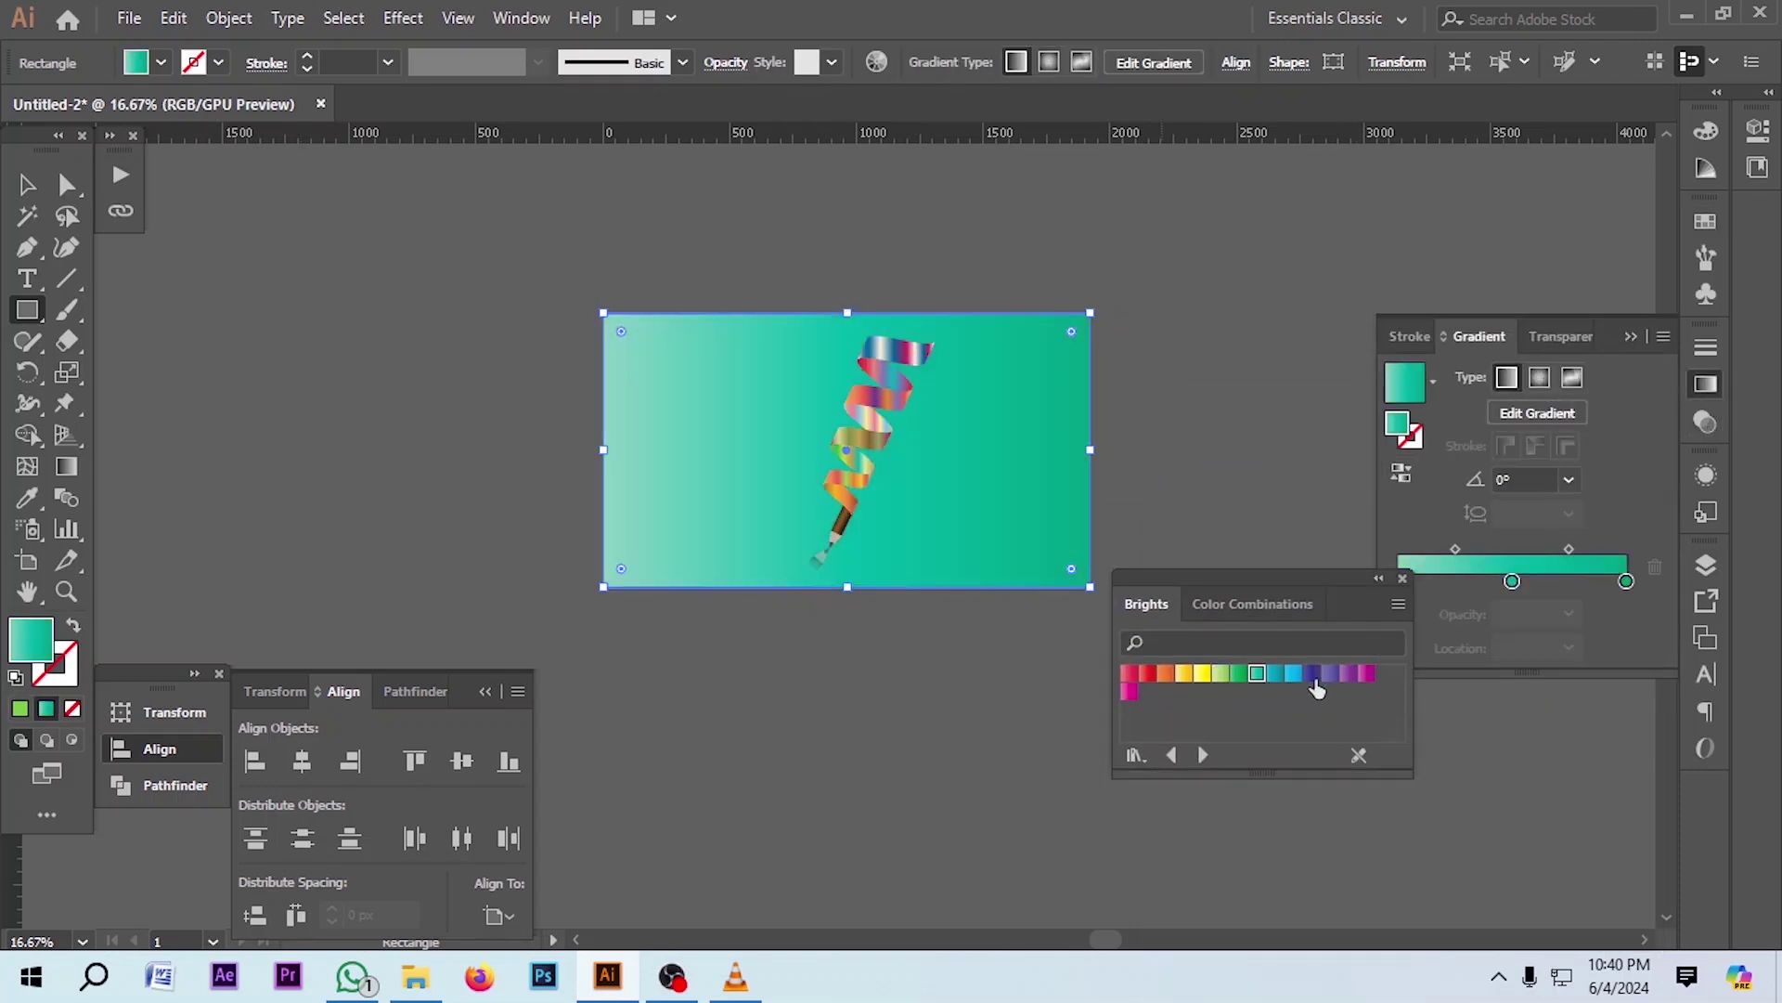
pyautogui.click(1330, 672)
pyautogui.click(1539, 377)
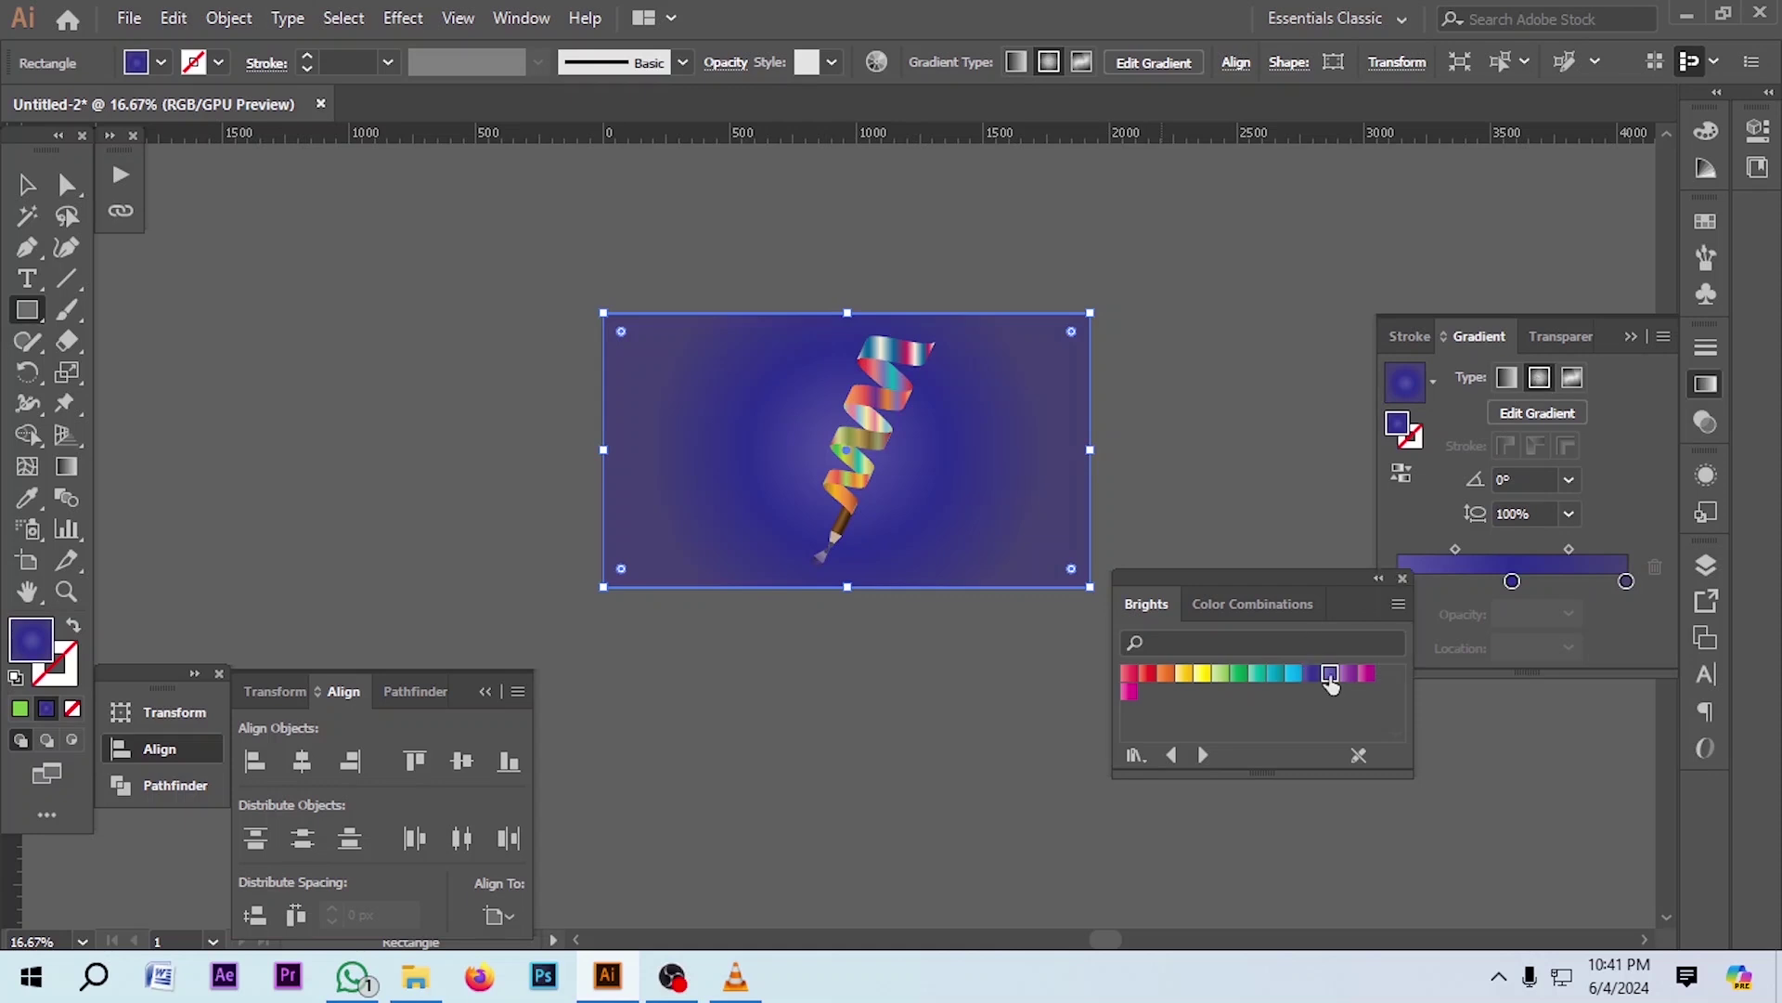
pyautogui.click(1329, 676)
pyautogui.click(1539, 378)
pyautogui.click(1348, 672)
pyautogui.click(1537, 381)
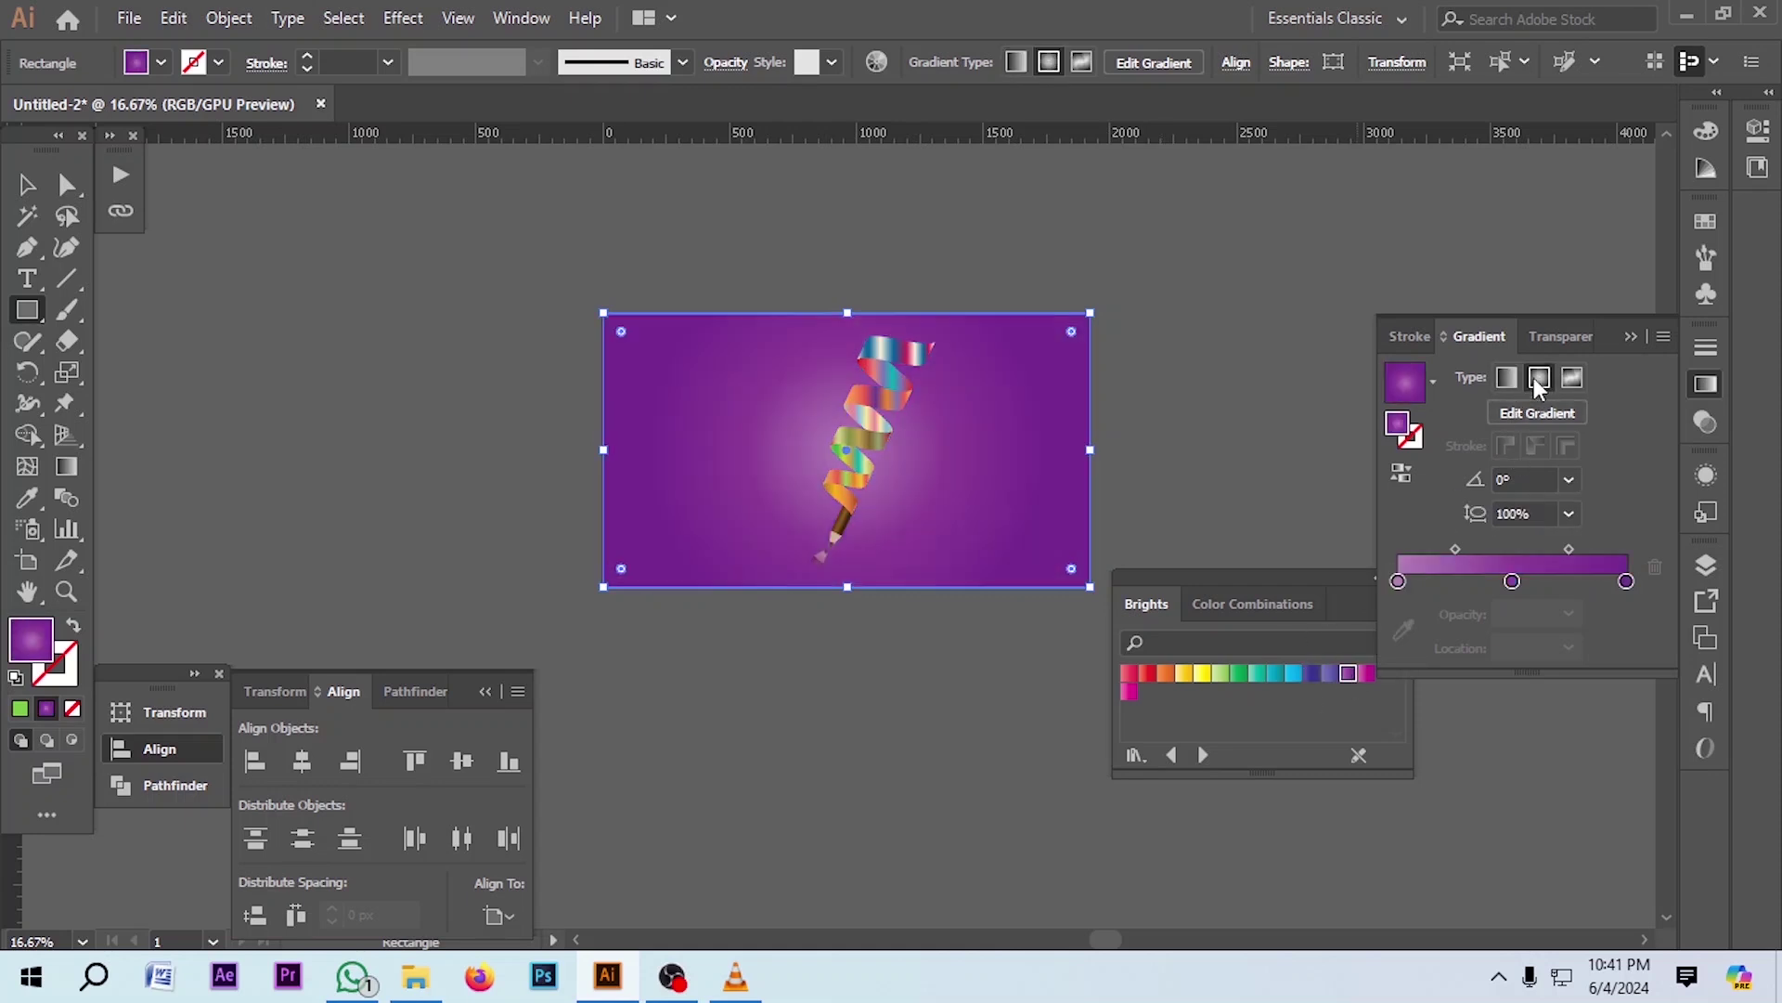
# Set the purple background rectangle's opacity to 25%
pyautogui.click(1706, 423)
pyautogui.click(1642, 375)
pyautogui.moveTo(1634, 403); pyautogui.dragTo(1571, 401)
pyautogui.press('v')
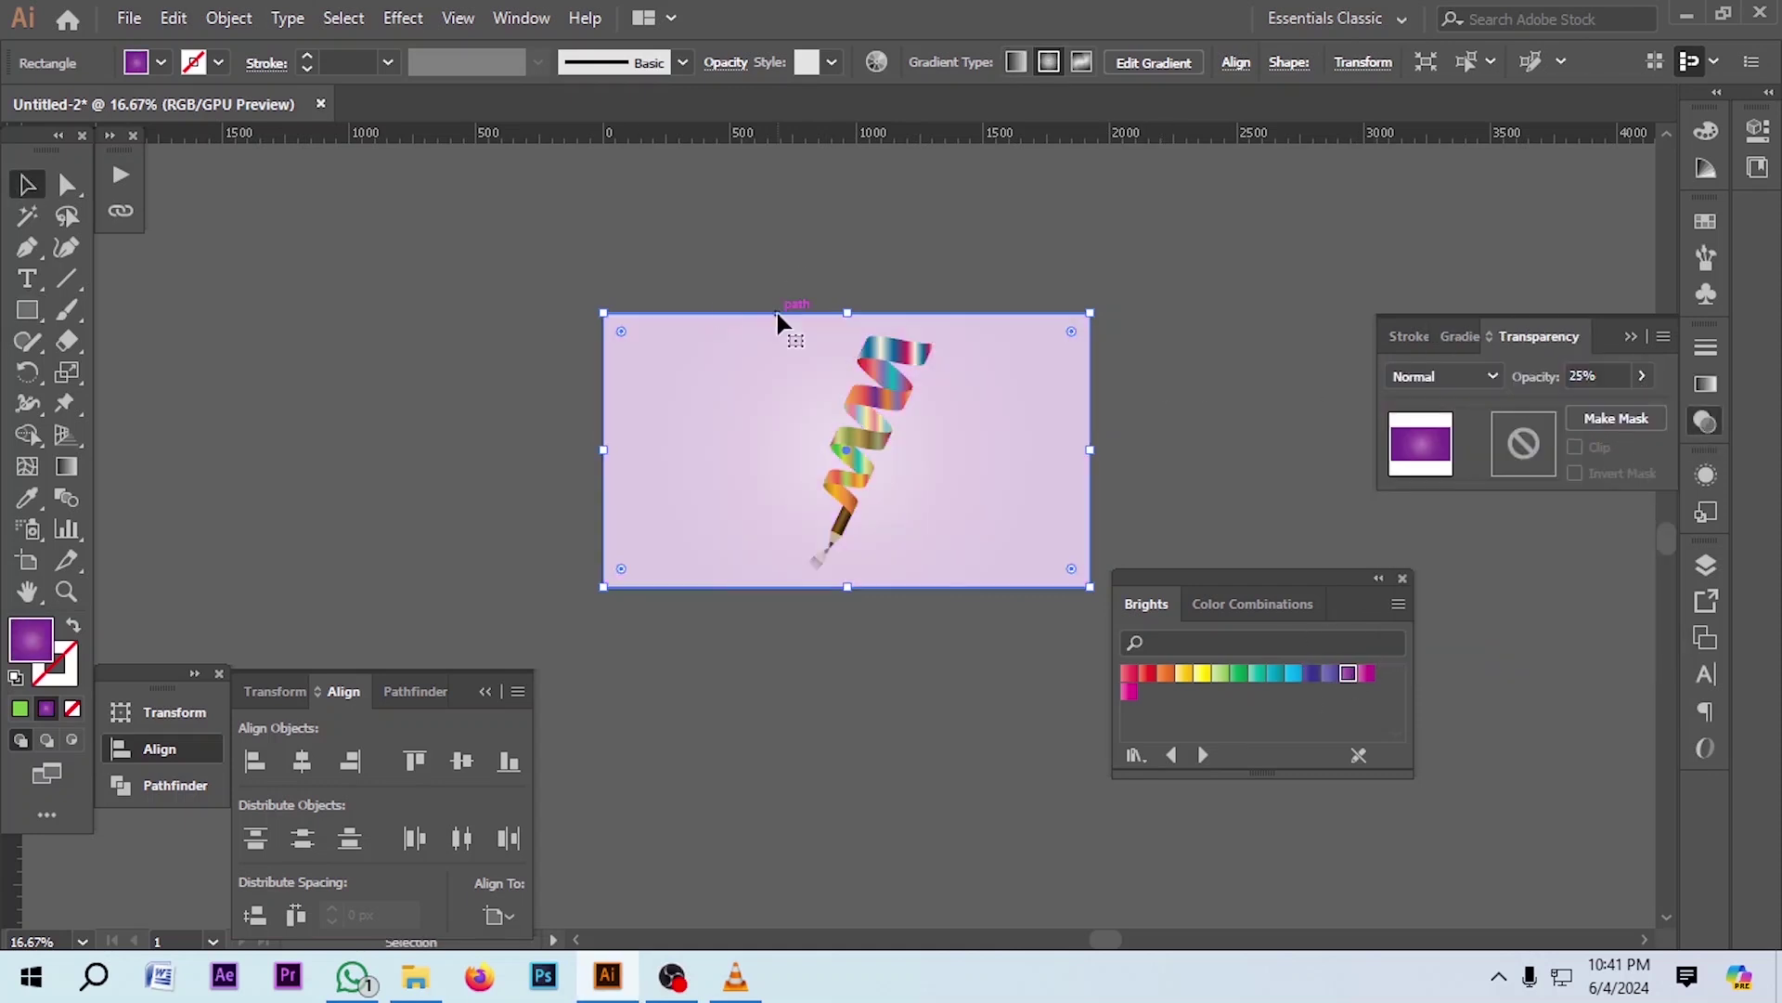
# Deselect the background, close the Brights library and collapse the Transparency and Align panels to clear the workspace around the artboard
pyautogui.click(956, 608)
pyautogui.scroll(2, 956, 594)
pyautogui.click(1379, 578)
pyautogui.scroll(-2, 1070, 733)
pyautogui.click(1296, 578)
pyautogui.click(1627, 335)
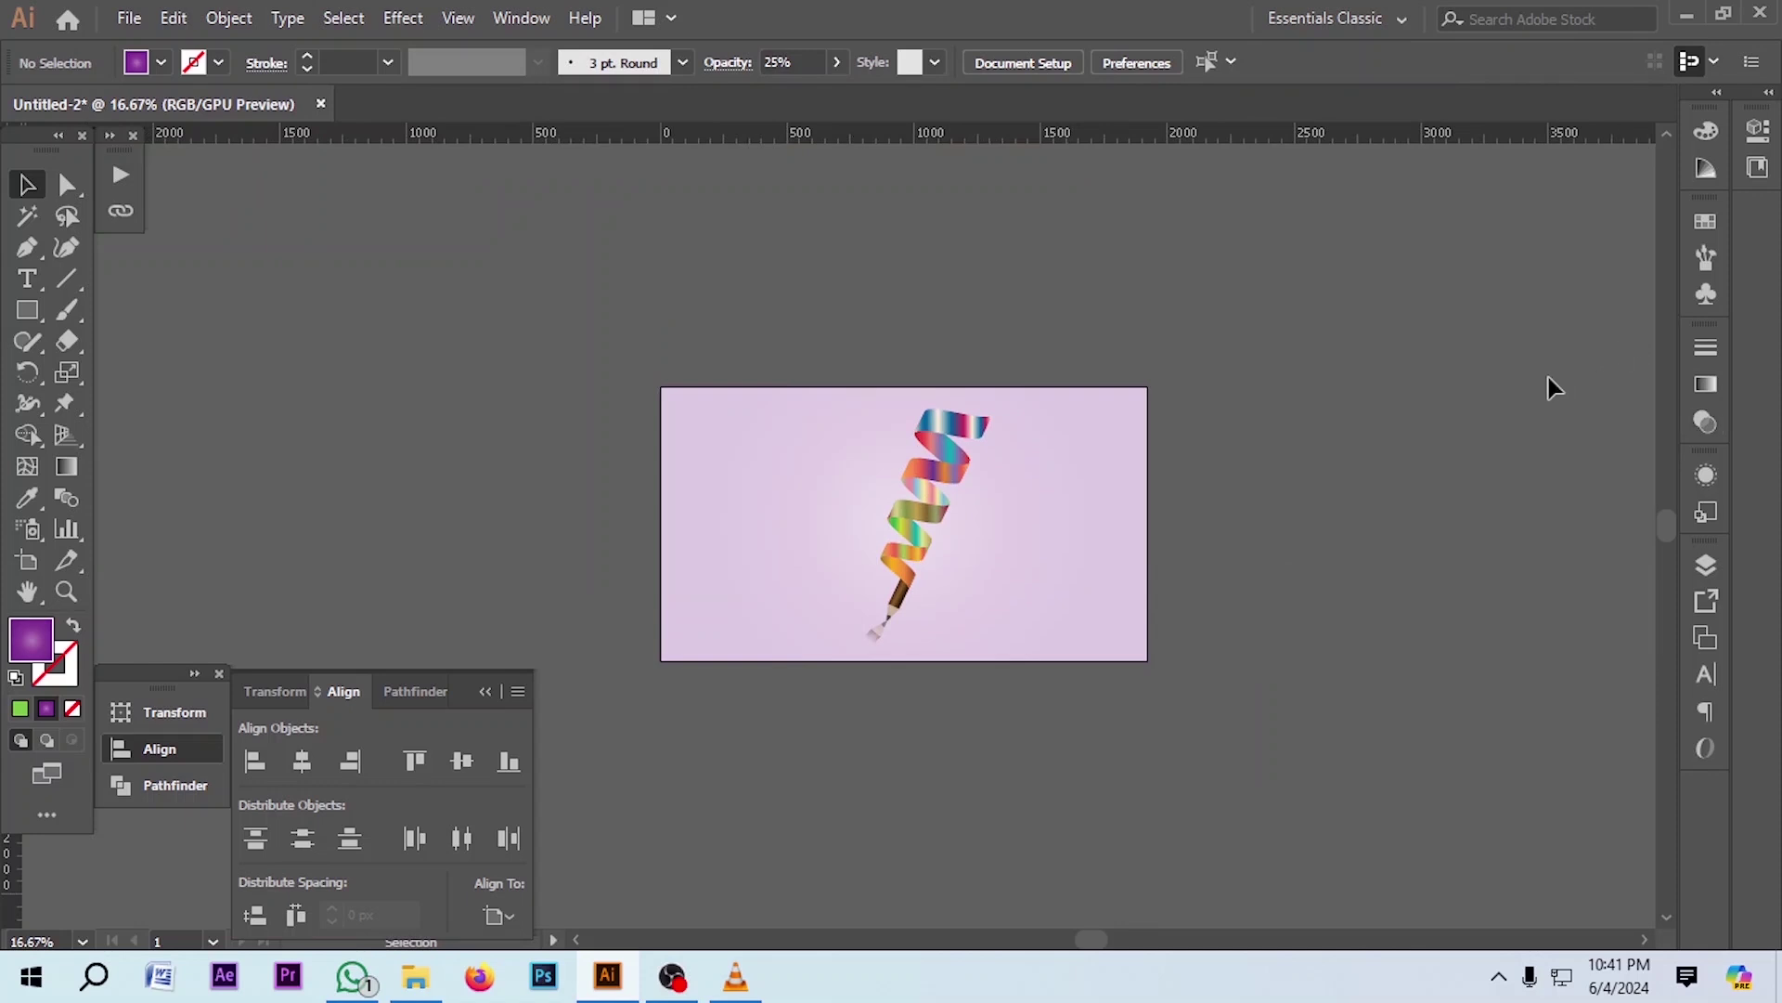
pyautogui.scroll(1, 1022, 577)
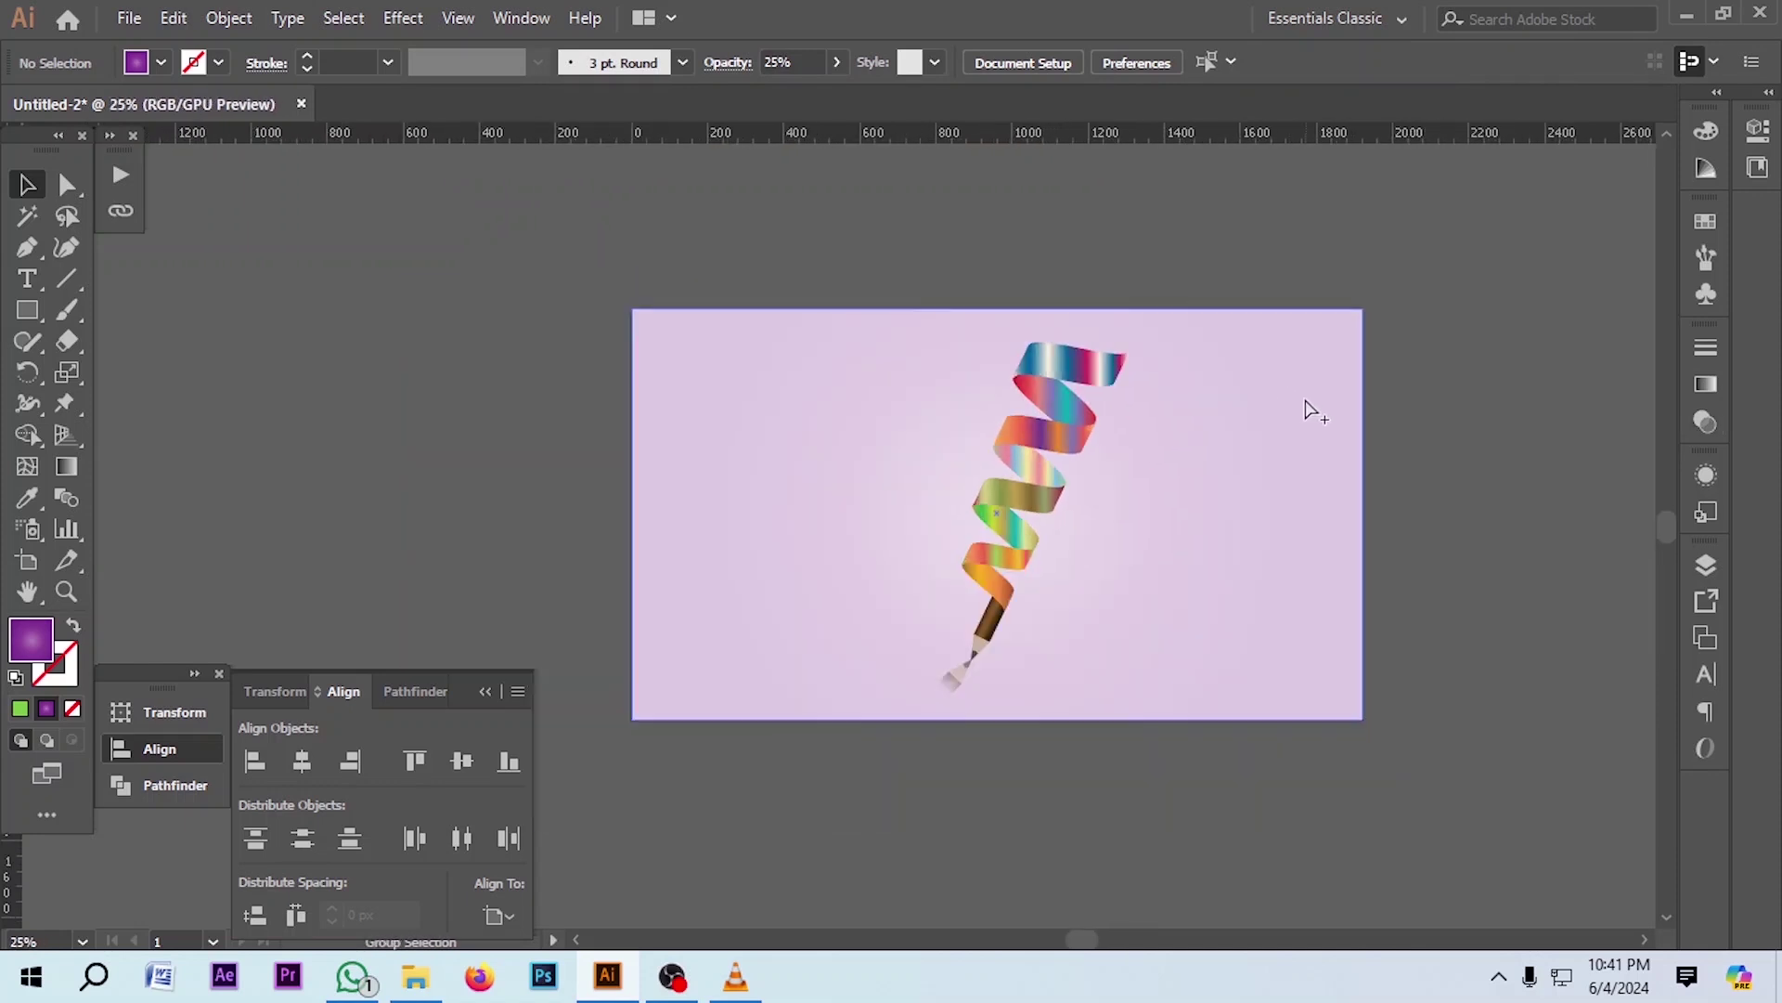
pyautogui.click(483, 692)
pyautogui.scroll(1, 1224, 464)
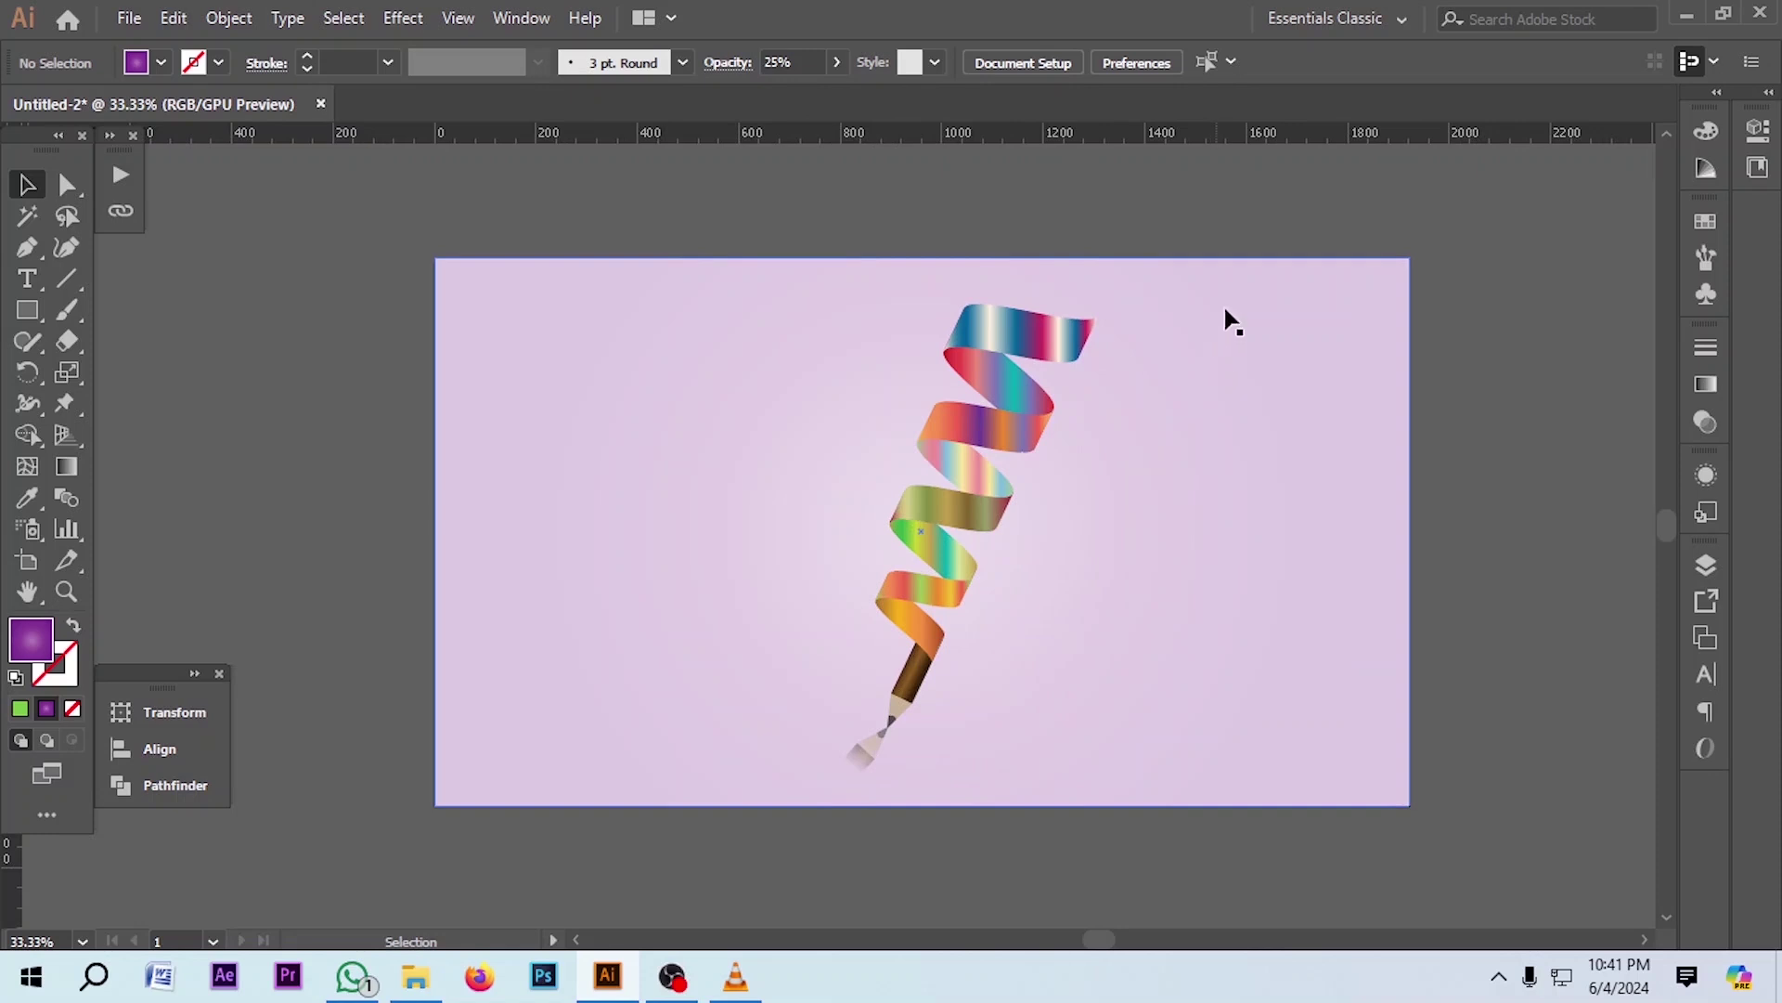
pyautogui.hotkey('ctrl', 'a')
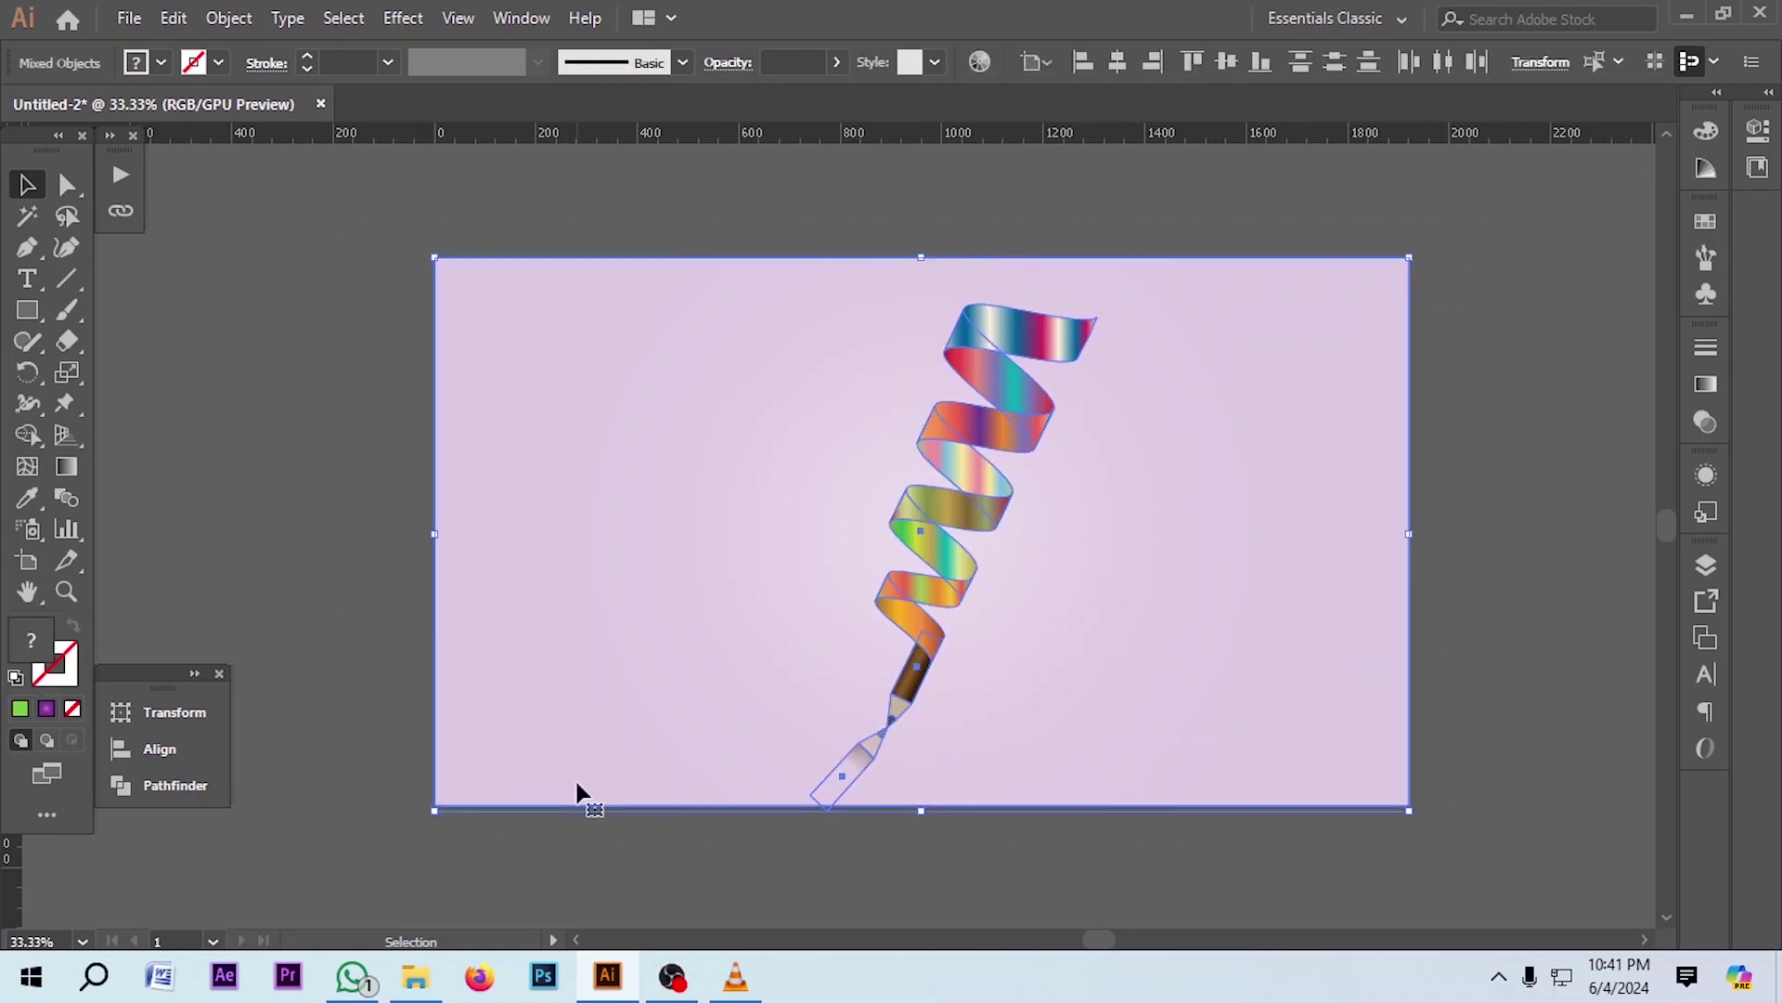
pyautogui.click(882, 856)
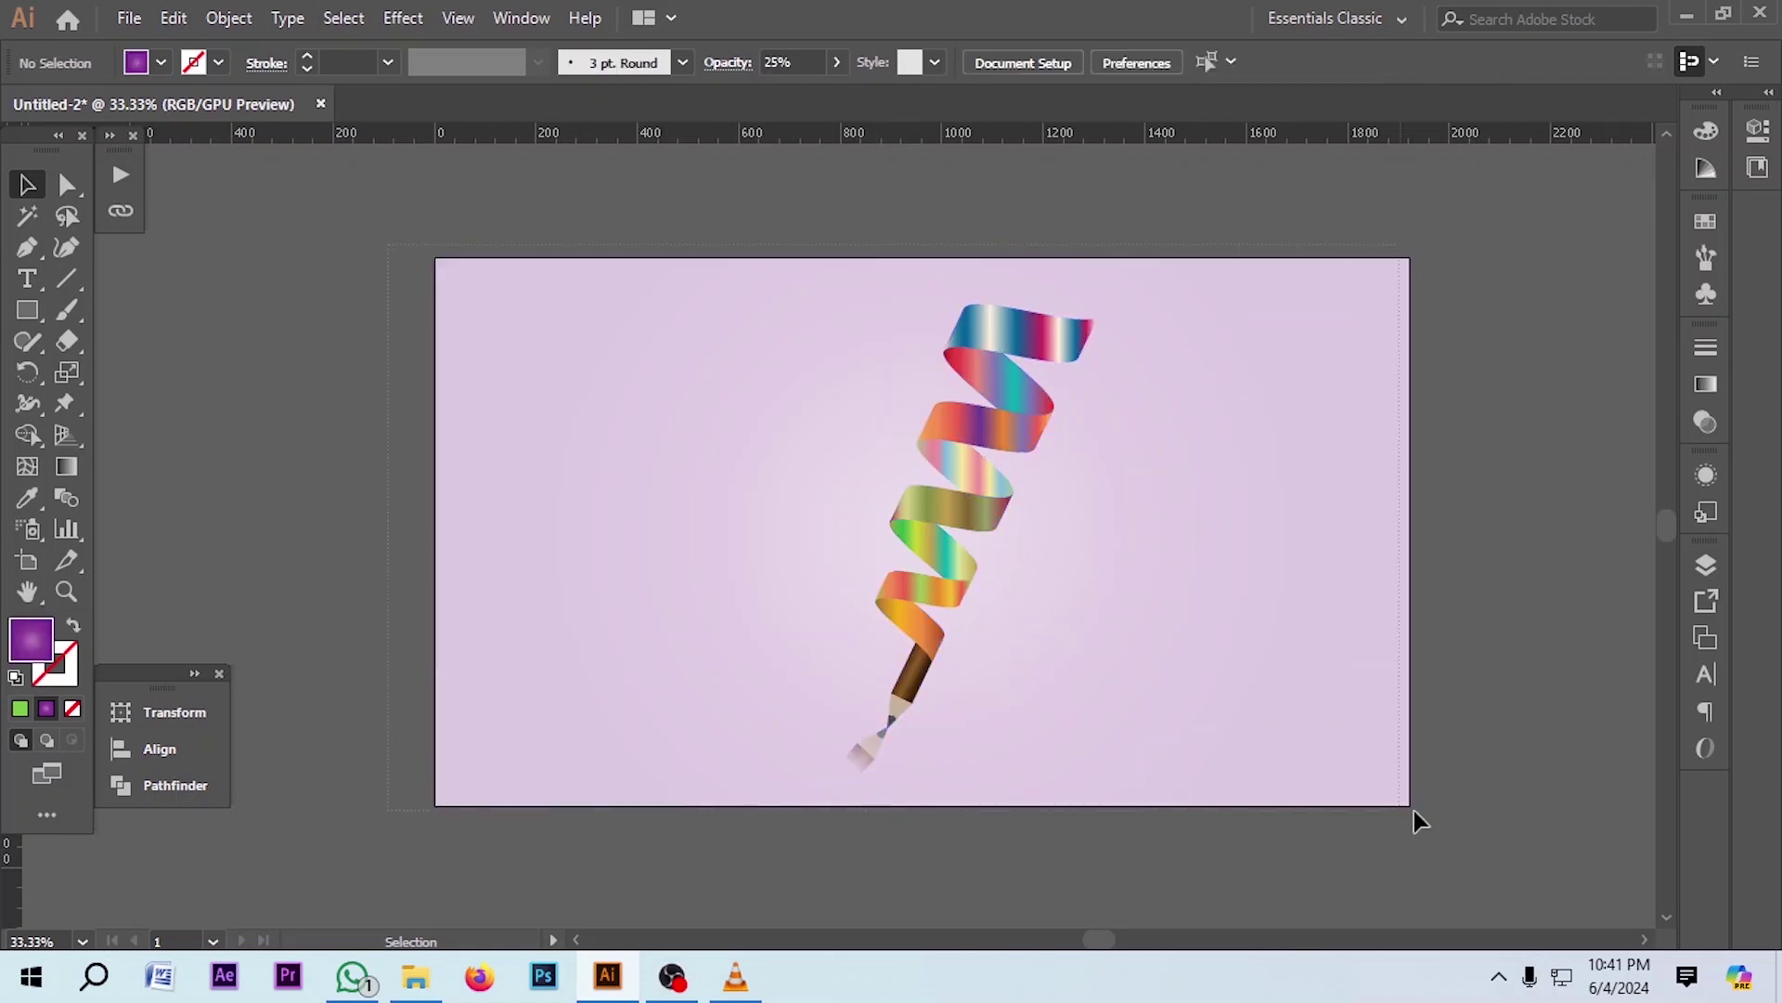
pyautogui.hotkey('ctrl', 'a')
pyautogui.click(1446, 852)
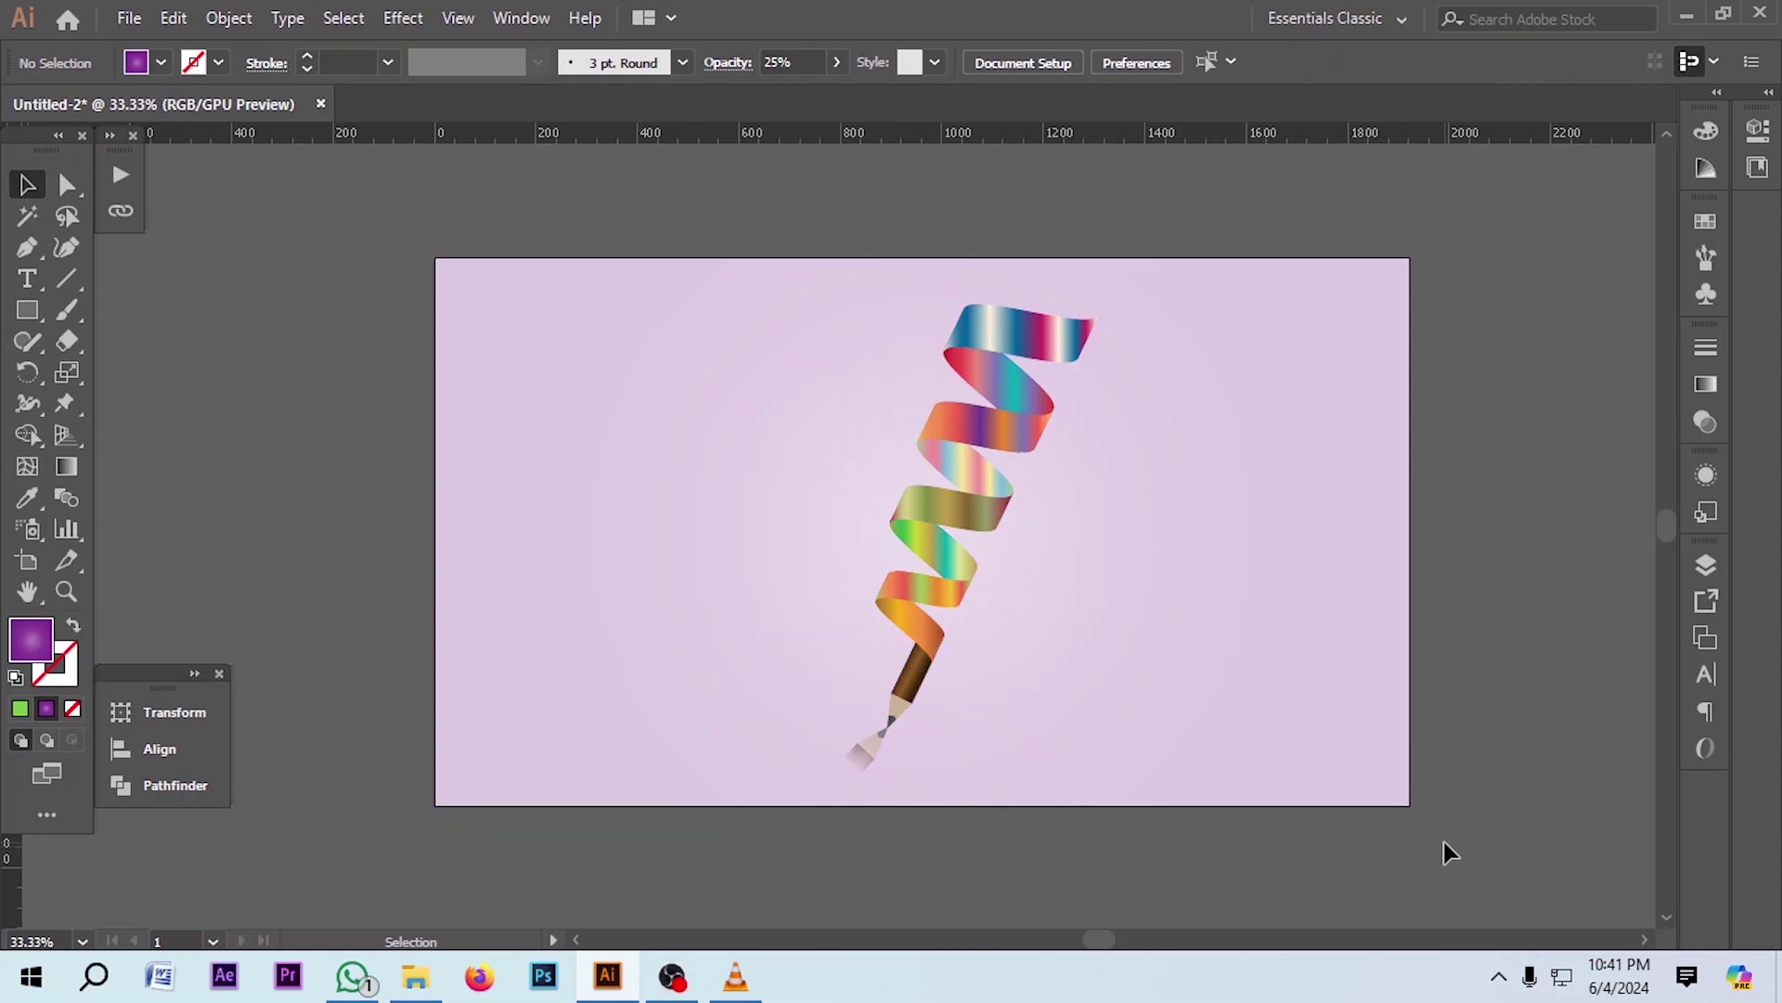